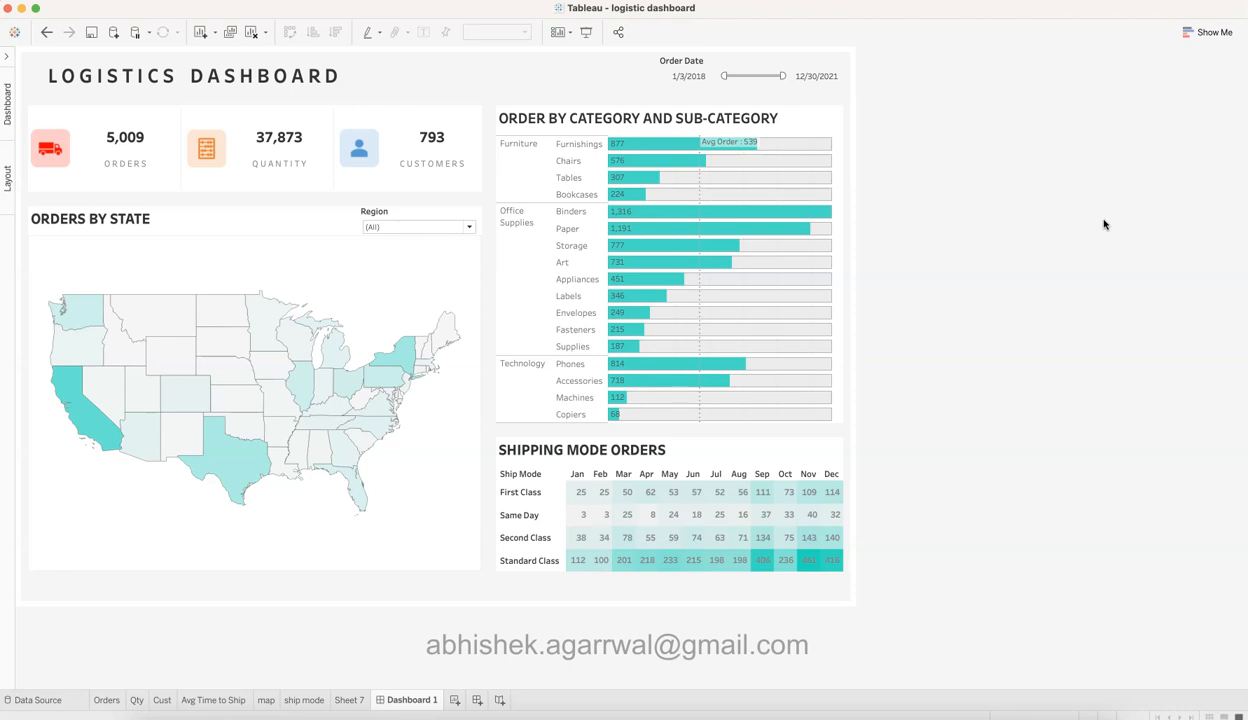
Examine the Orders, Quantity and Customers KPIs, the Order Date filter and the state quantities on the Orders by State map.
mouse_move(134, 163)
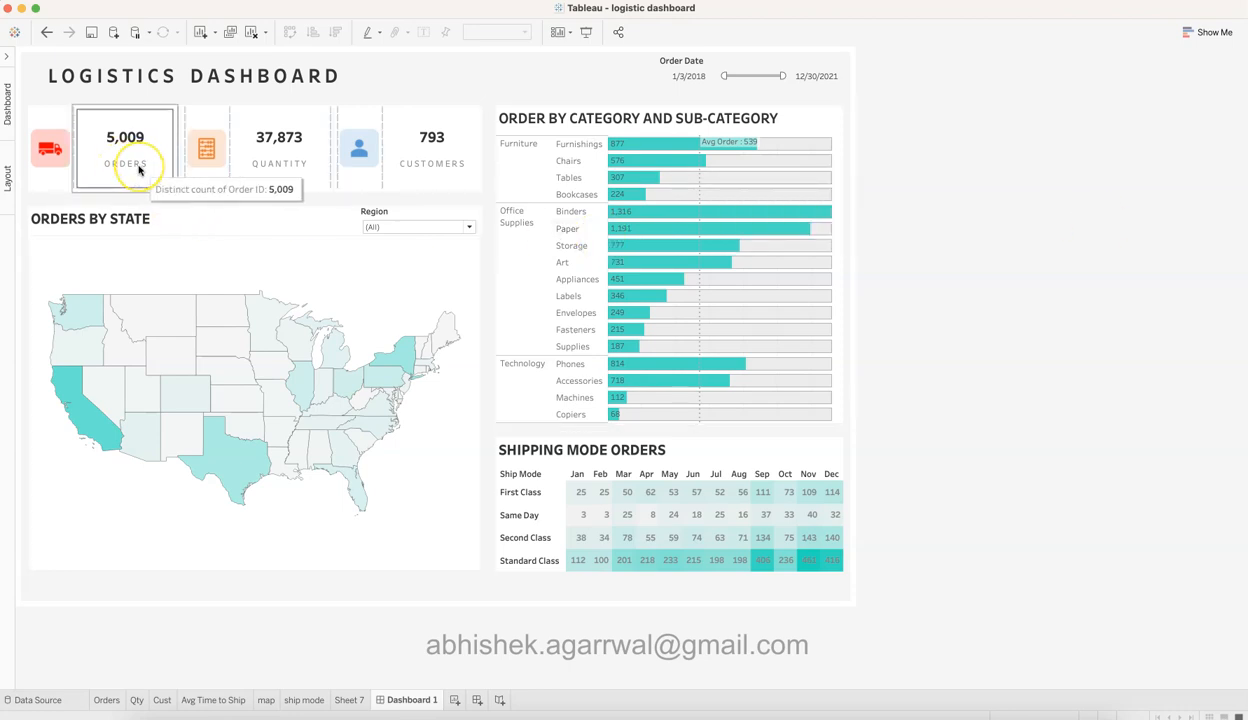
left_click(668, 83)
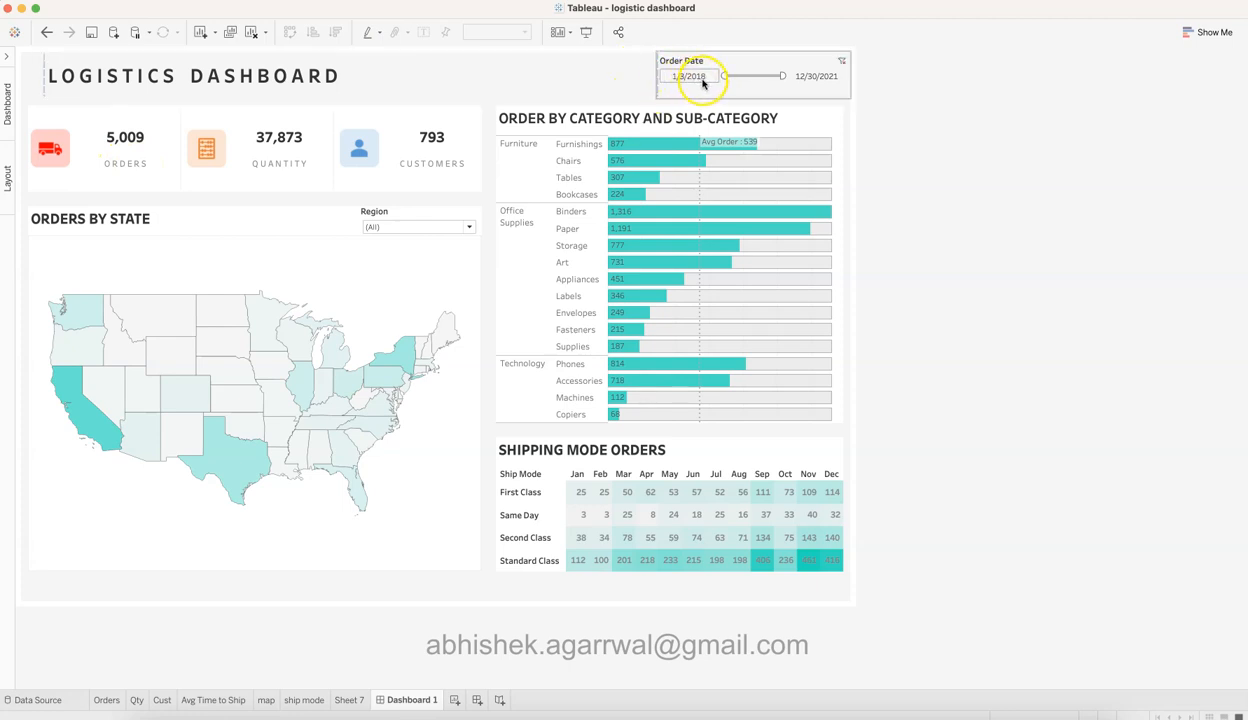
left_click_drag(725, 79, 725, 80)
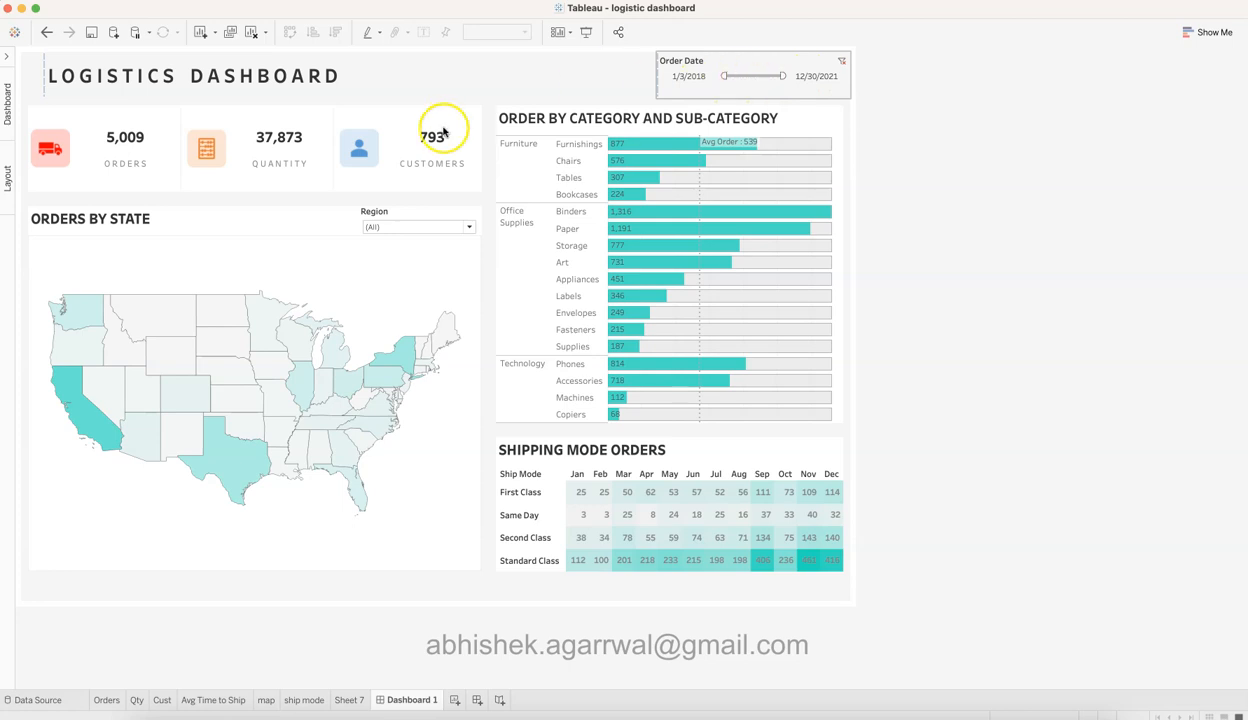
left_click(281, 148)
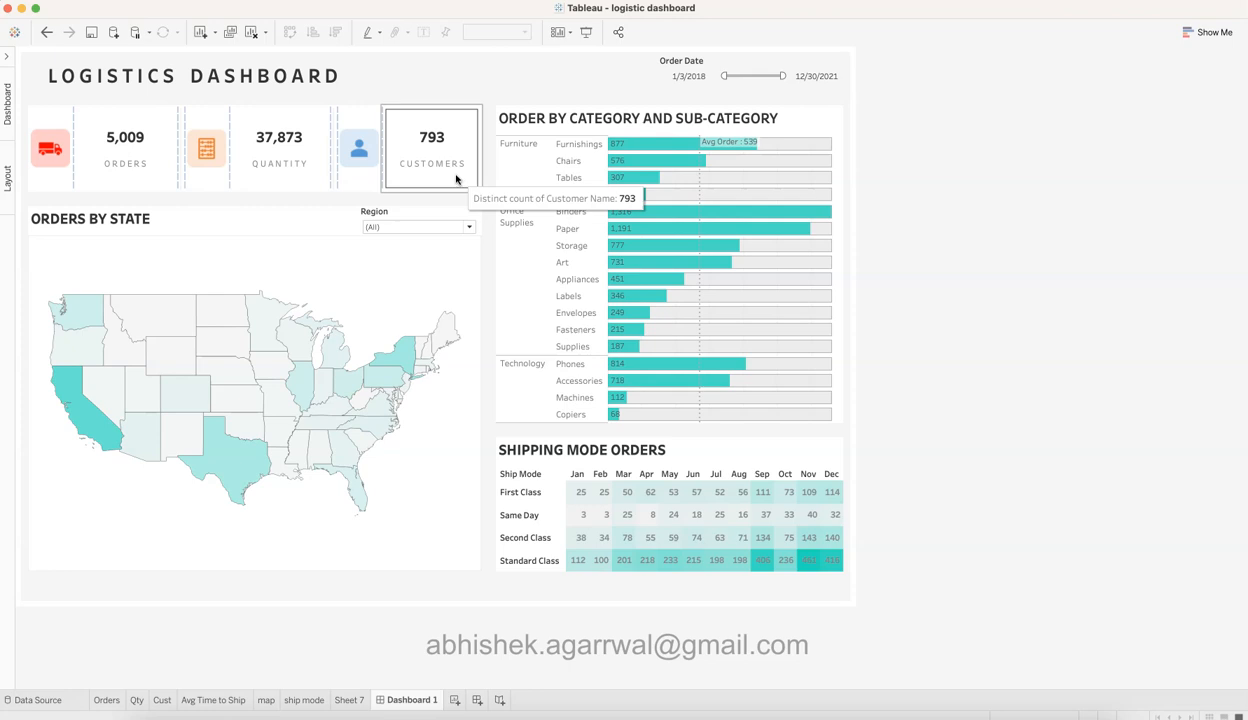
left_click(279, 243)
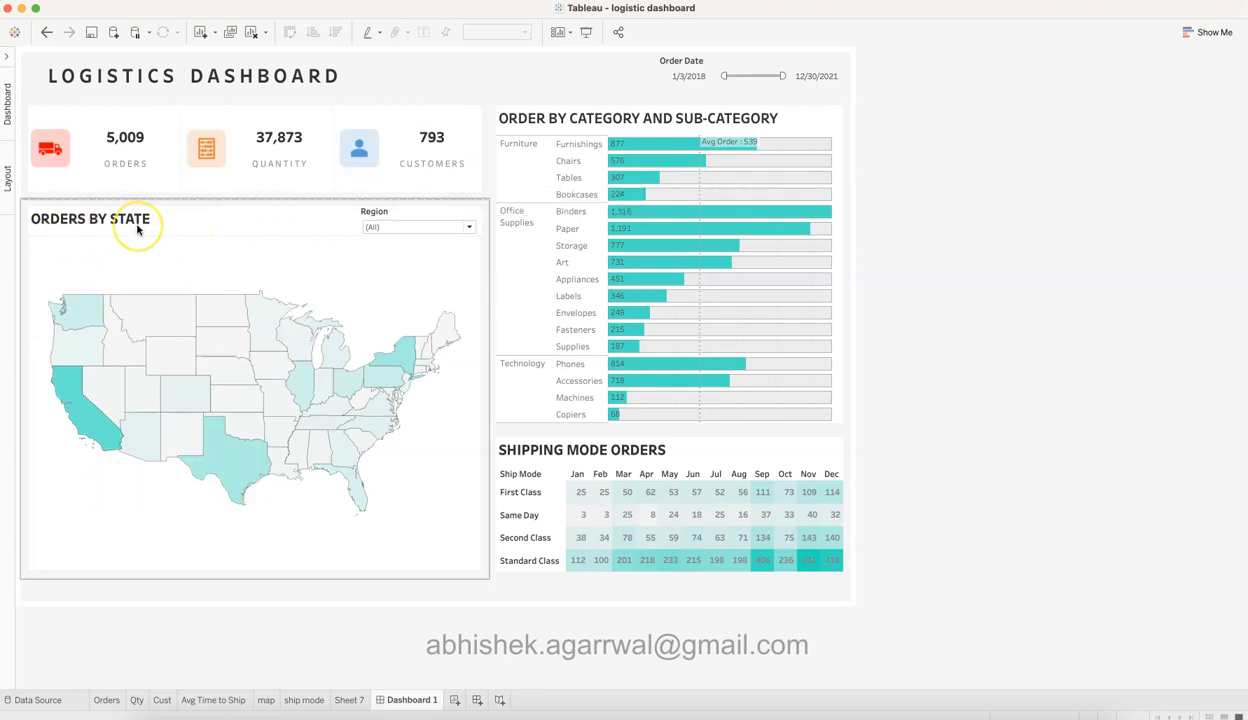
mouse_move(91, 321)
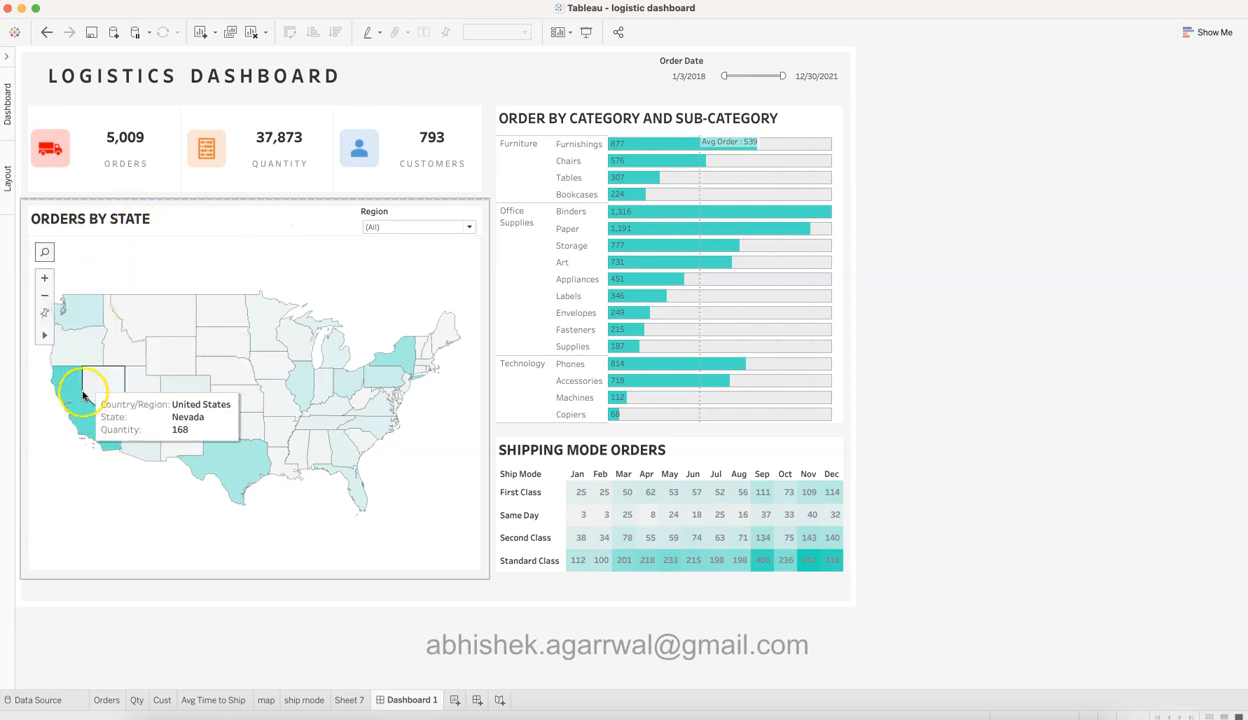
mouse_move(84, 402)
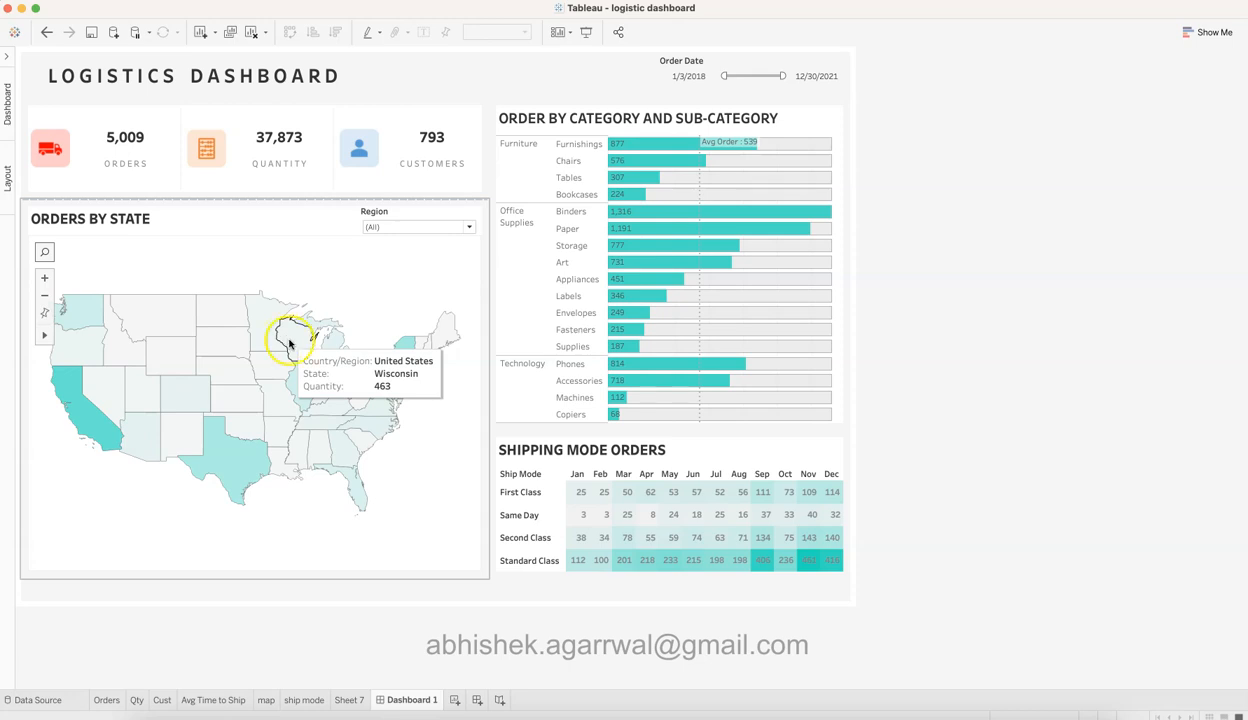
left_click(323, 532)
Filter the Orders by State map to Central, East, South and West one at a time, and restore all regions.
left_click(418, 225)
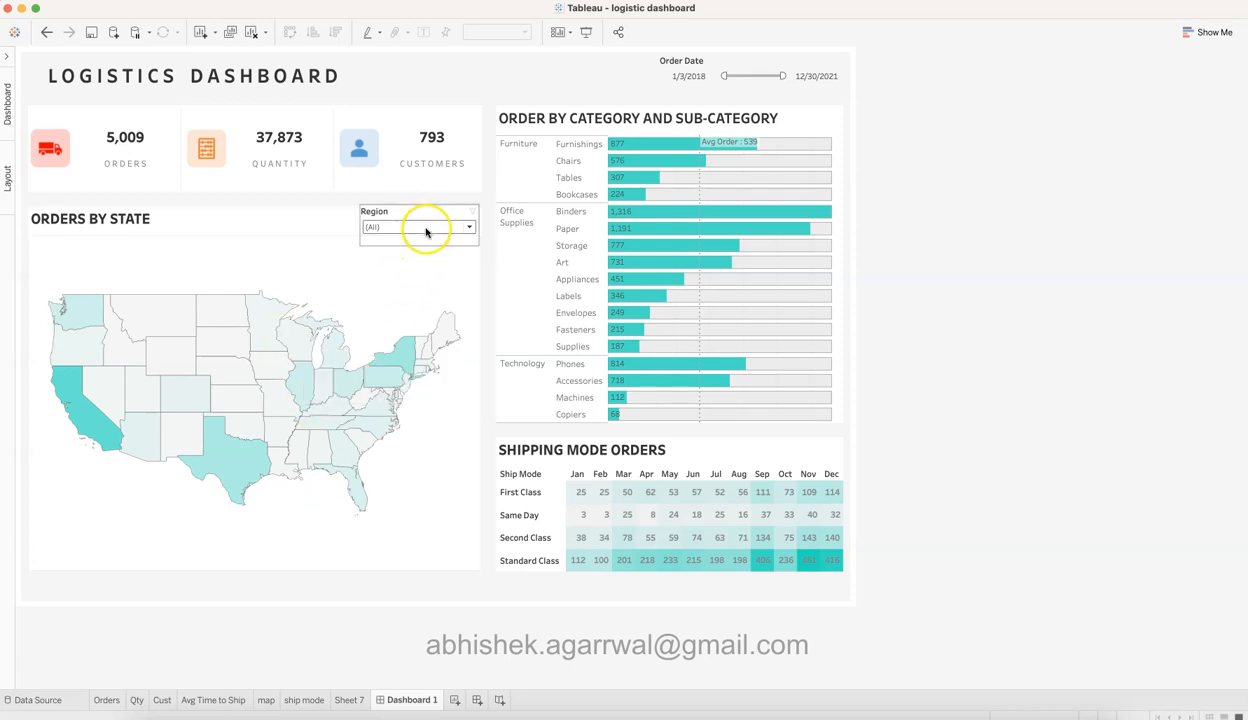
left_click(372, 241)
left_click(373, 255)
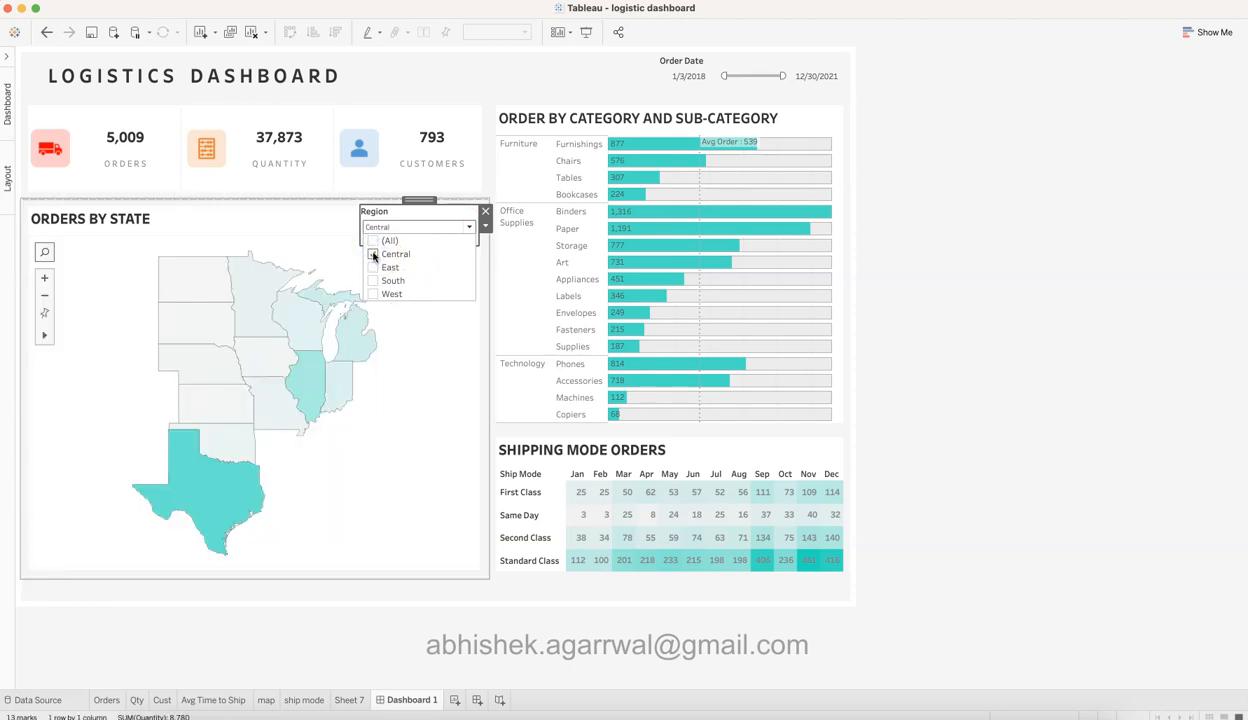
left_click(373, 255)
left_click(373, 268)
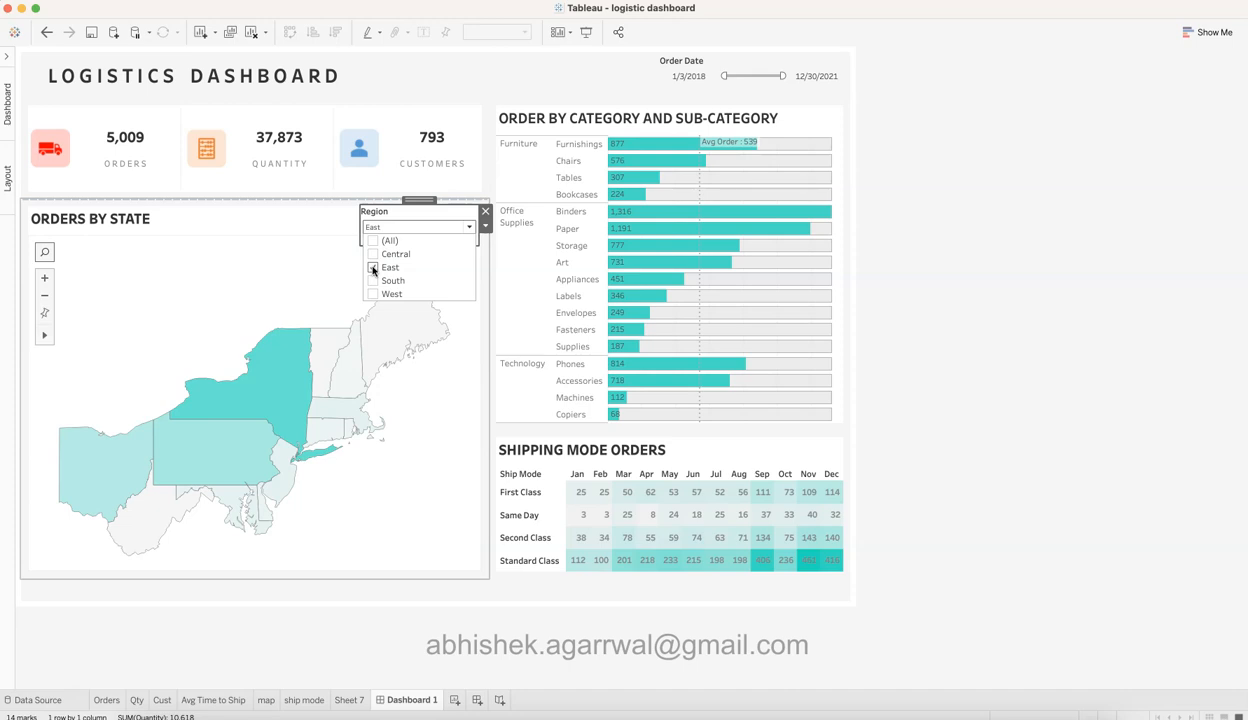
left_click(373, 268)
left_click(373, 281)
left_click(373, 281)
left_click(373, 294)
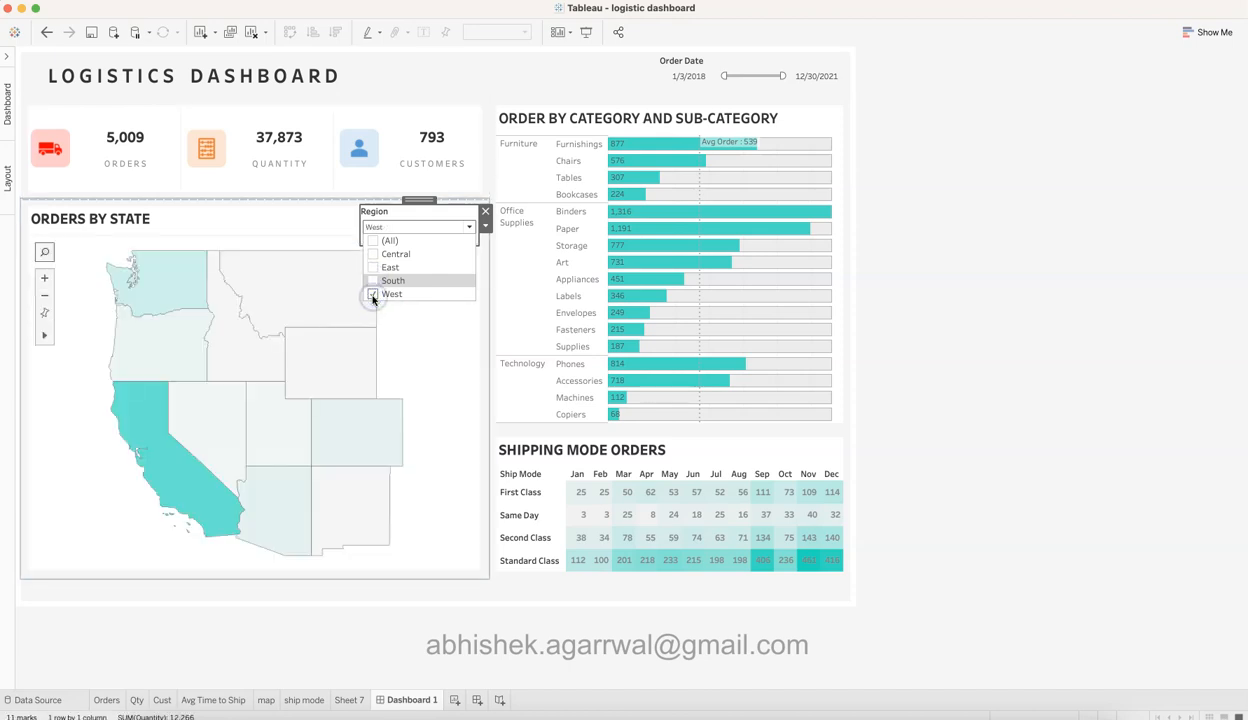
left_click(372, 242)
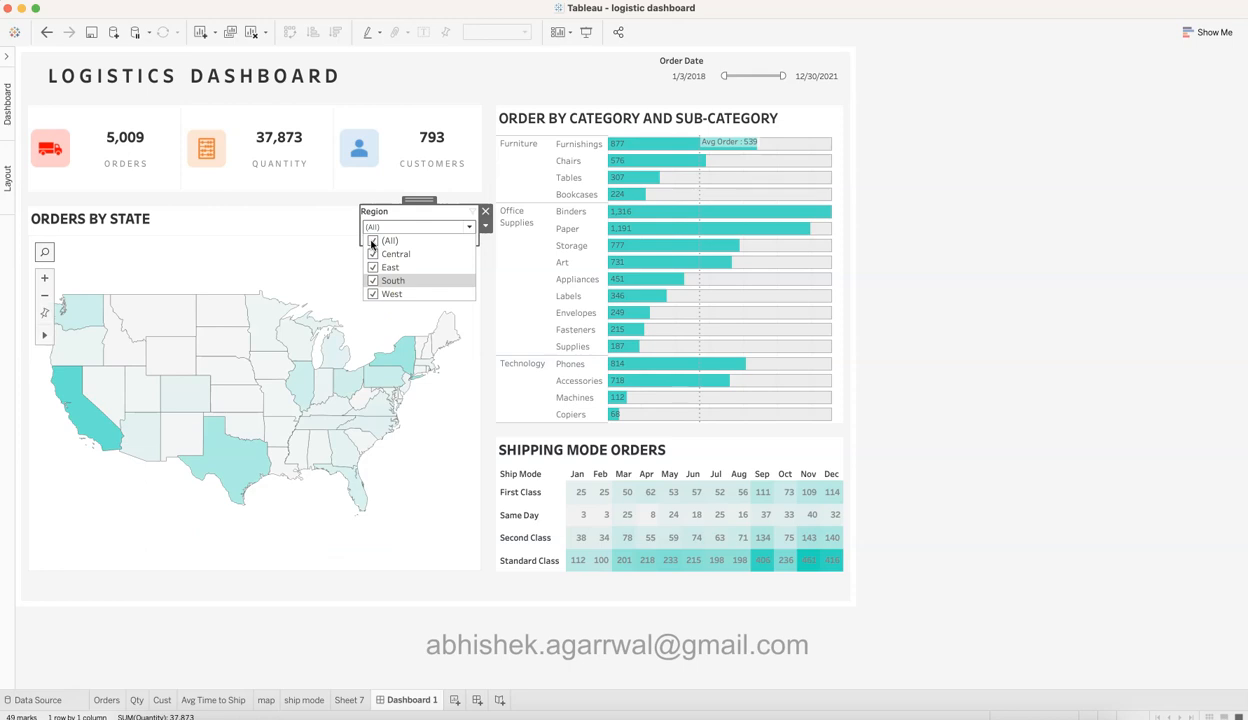
left_click(936, 242)
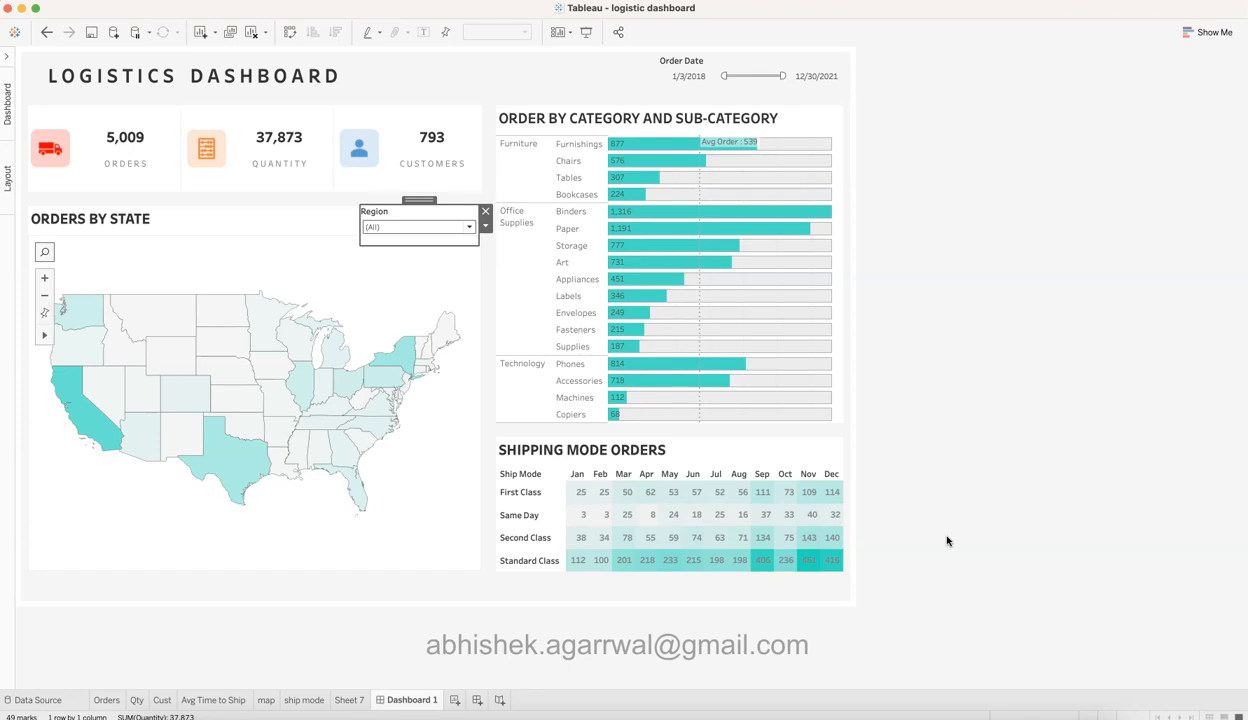
left_click(947, 541)
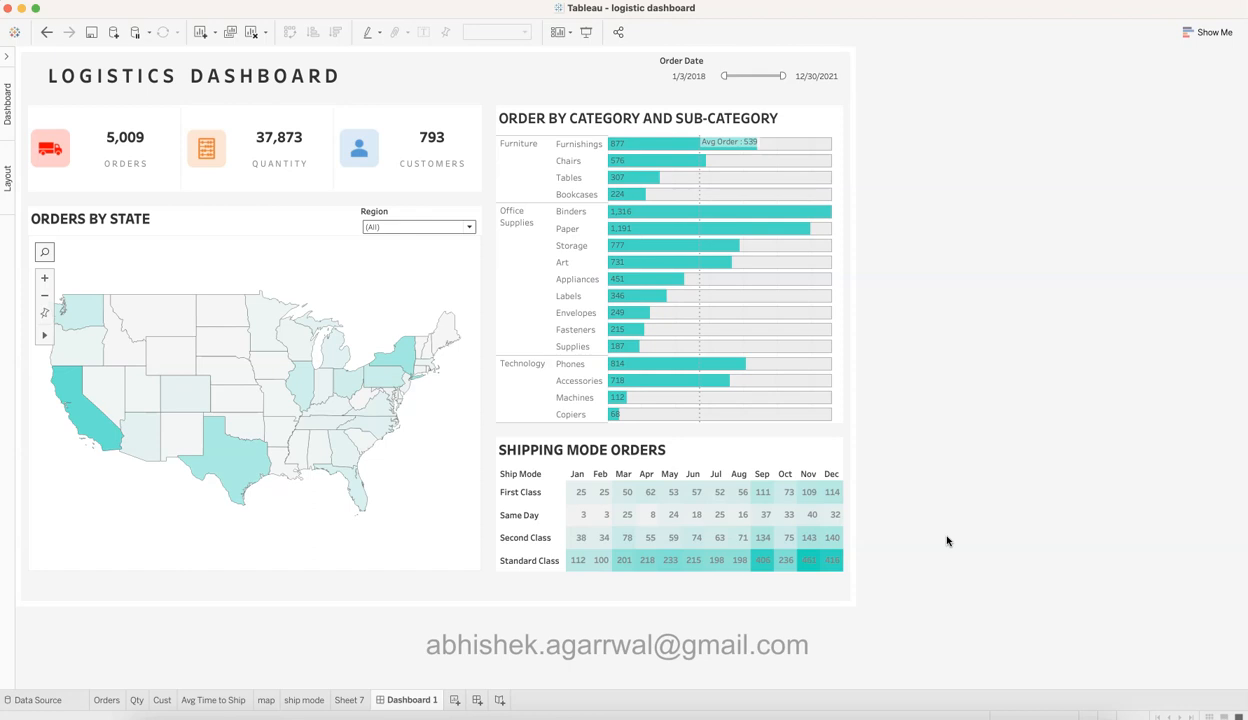
Set the start of the Order Date range to 11/3/2020 and inspect the Orders KPI.
left_click(130, 178)
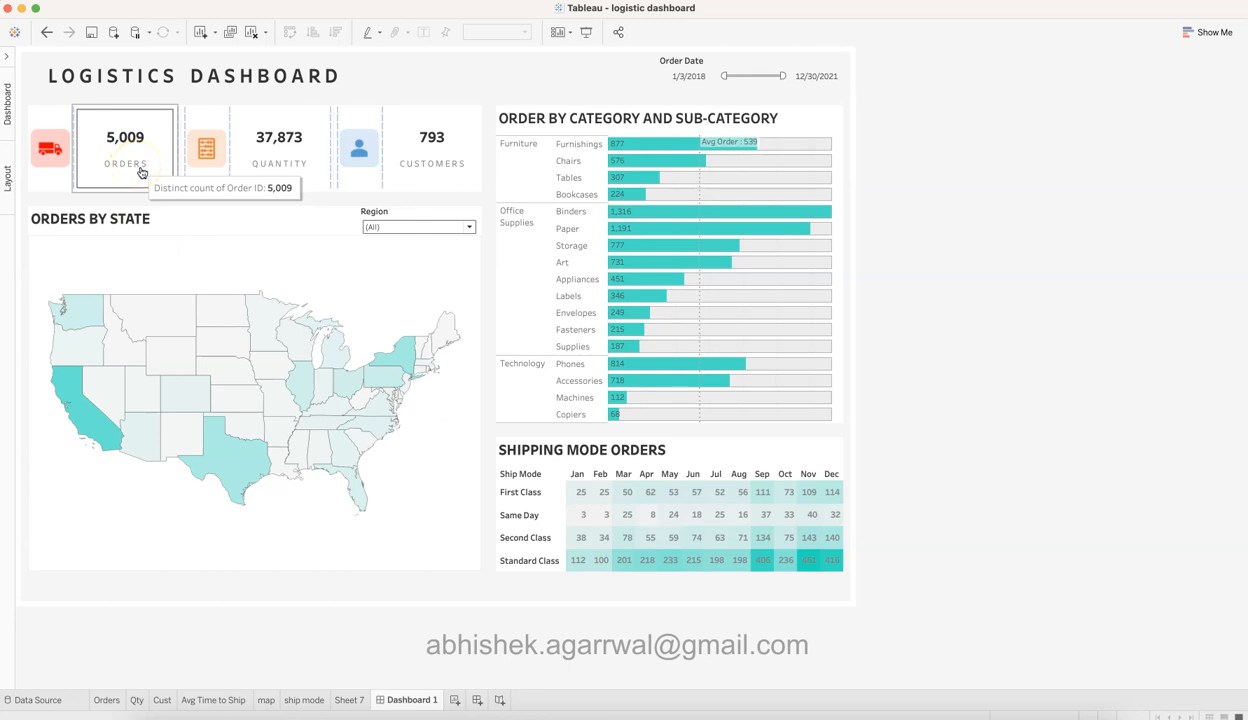
left_click_drag(725, 76, 762, 77)
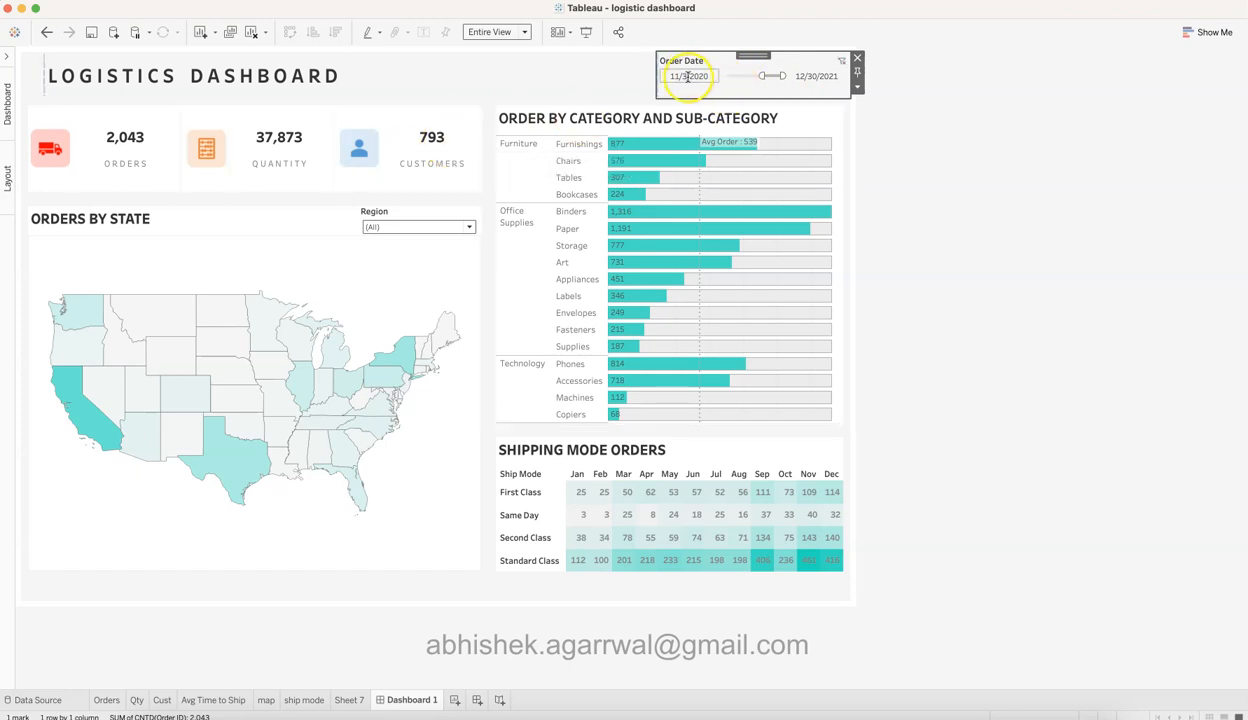
mouse_move(133, 151)
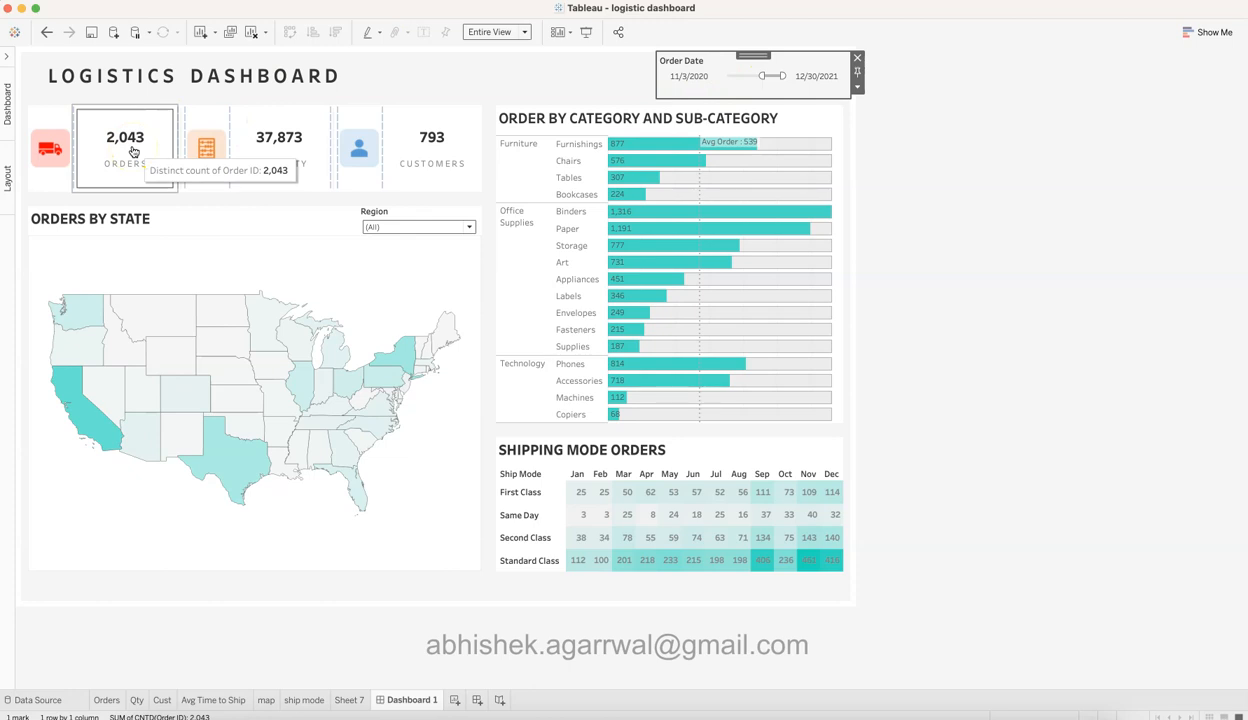
left_click(159, 174)
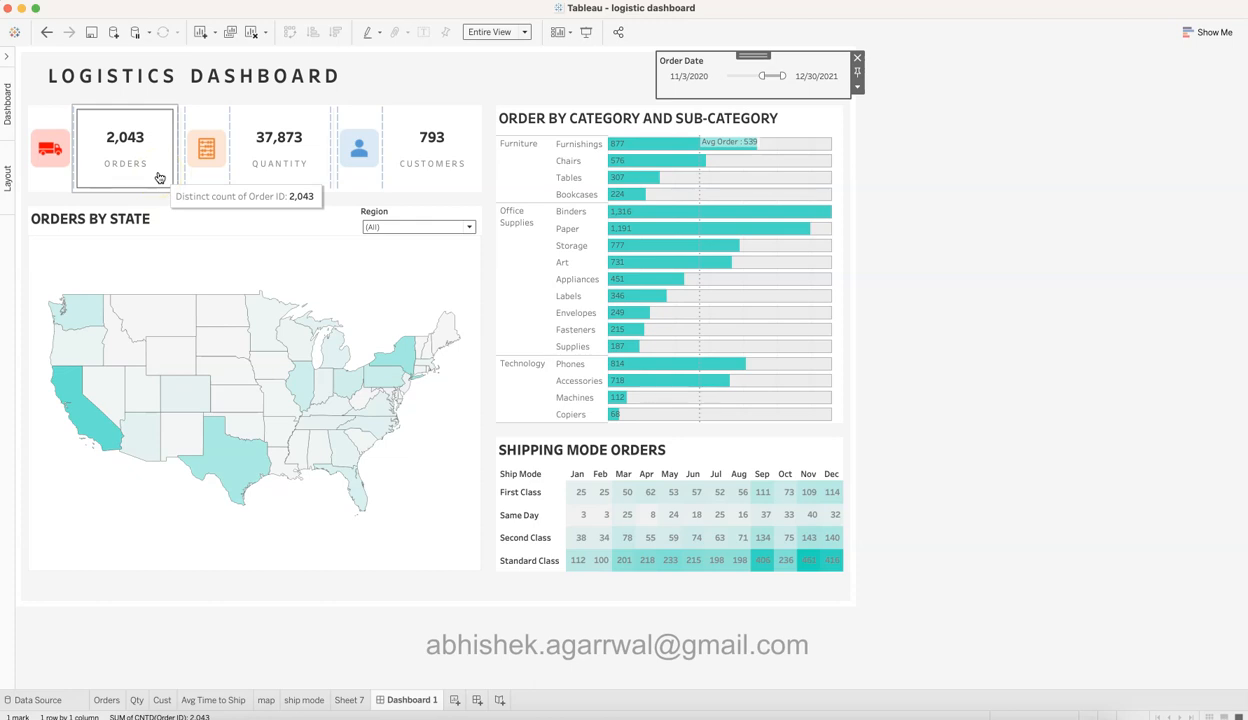
left_click(145, 160)
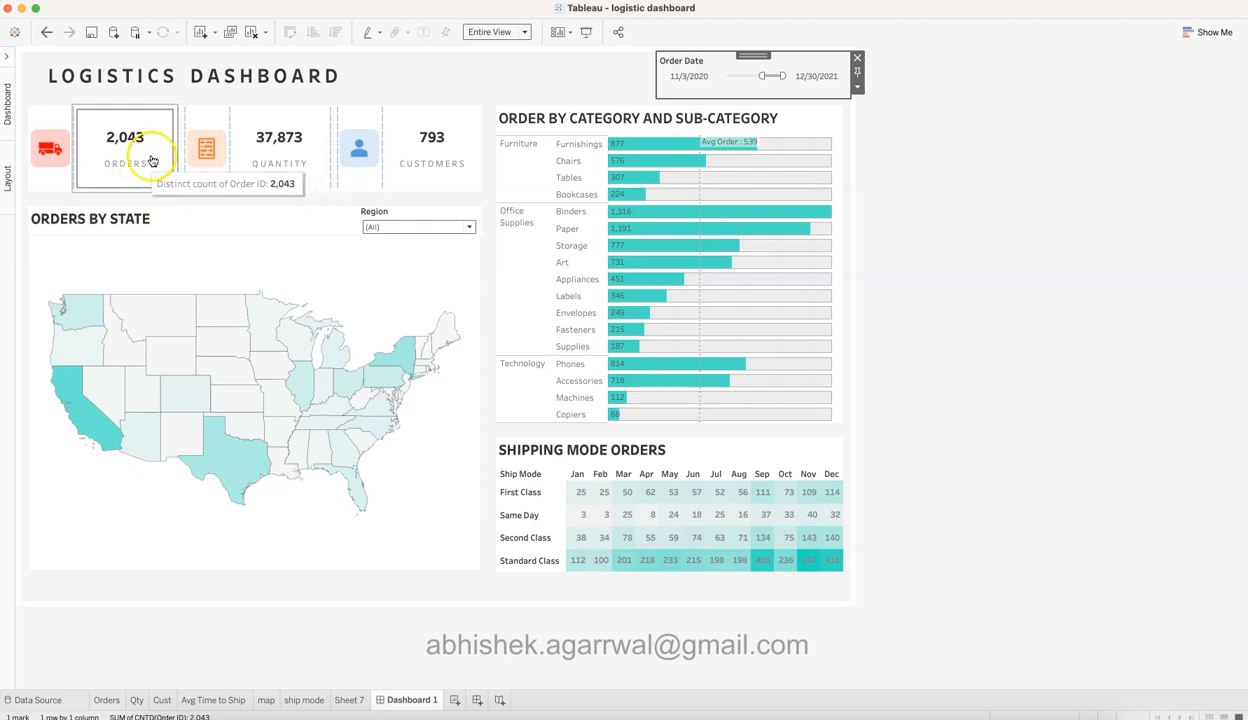
Set the start of the Order Date range to 8/17/2021 and compare the Orders, Quantity and Customers KPIs.
left_click(545, 92)
left_click_drag(762, 76, 777, 77)
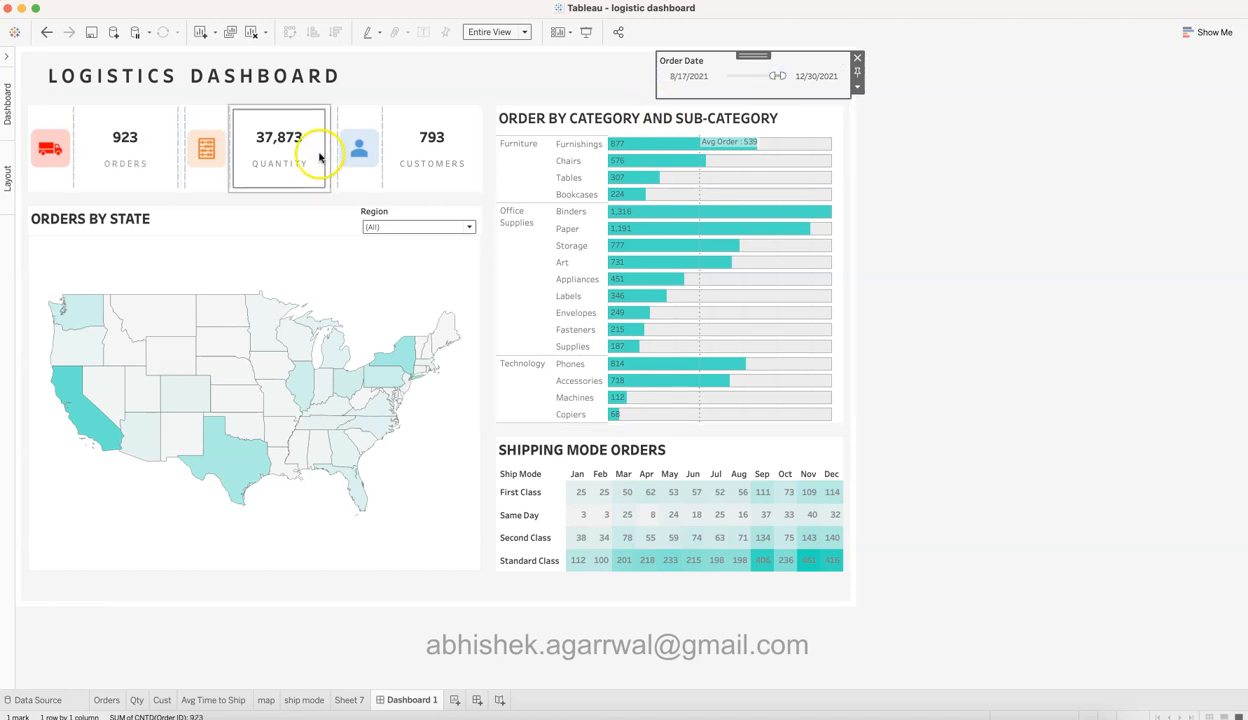
left_click(161, 177)
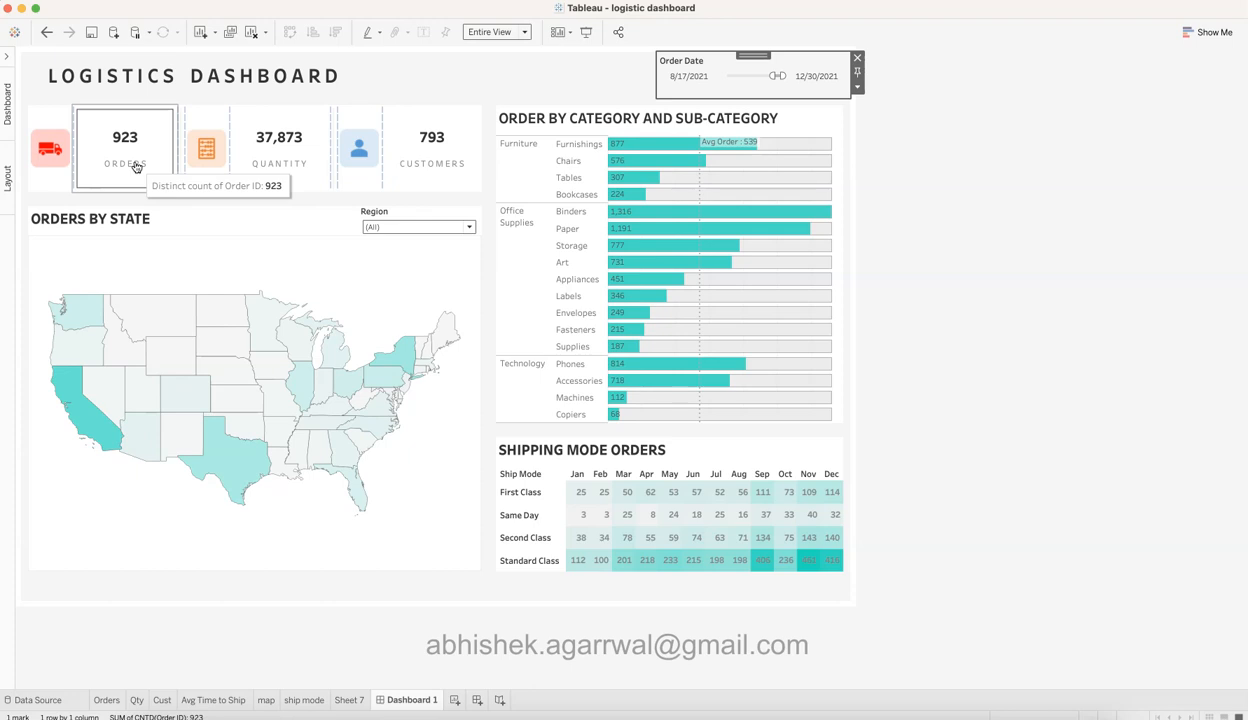
left_click(139, 168)
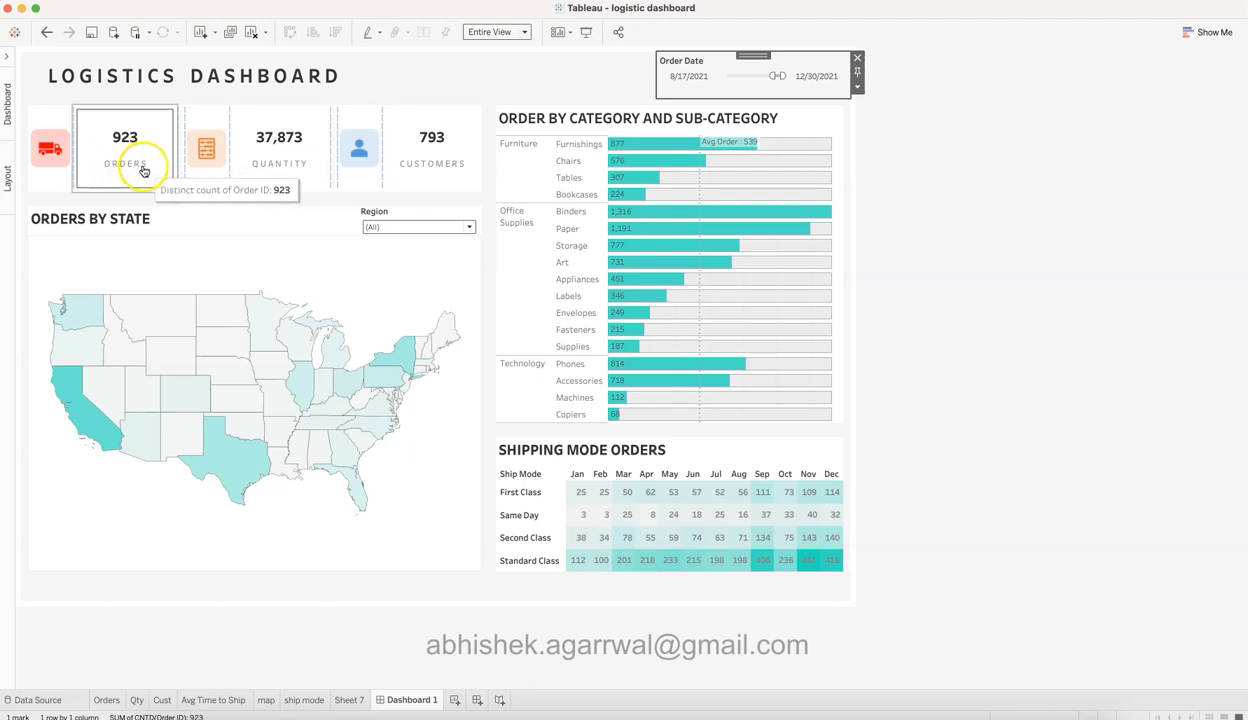
left_click(318, 170)
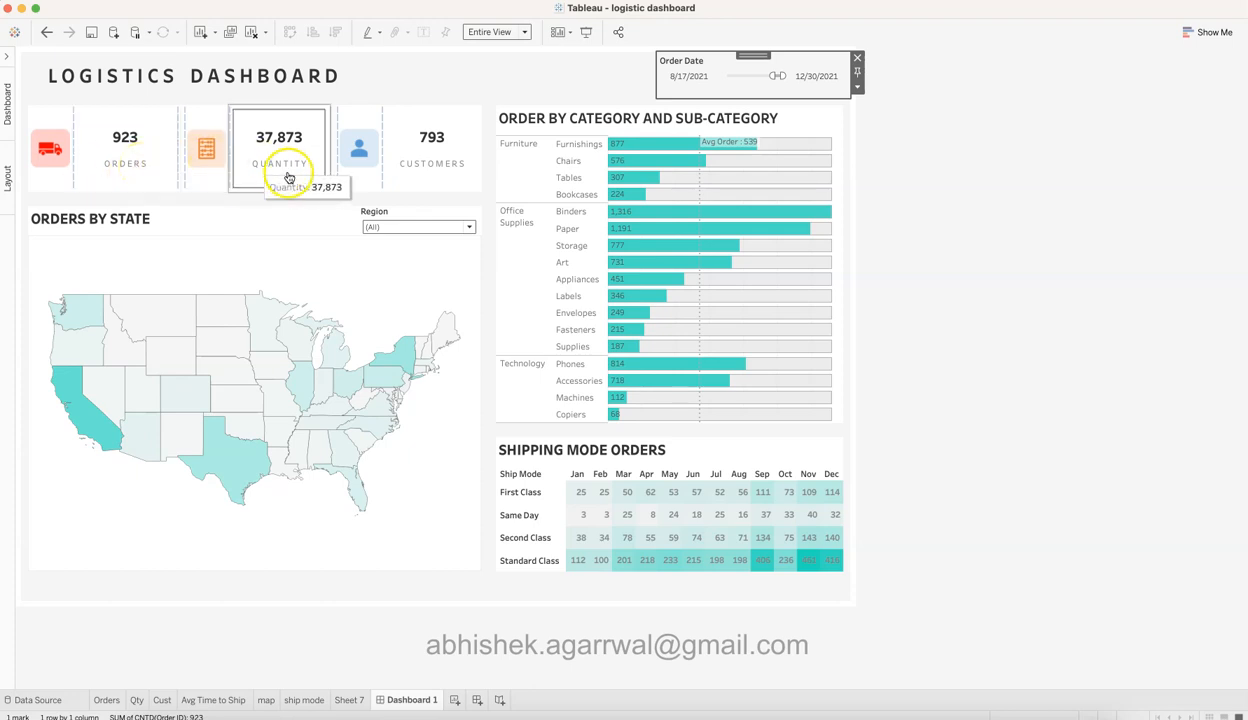
left_click(443, 181)
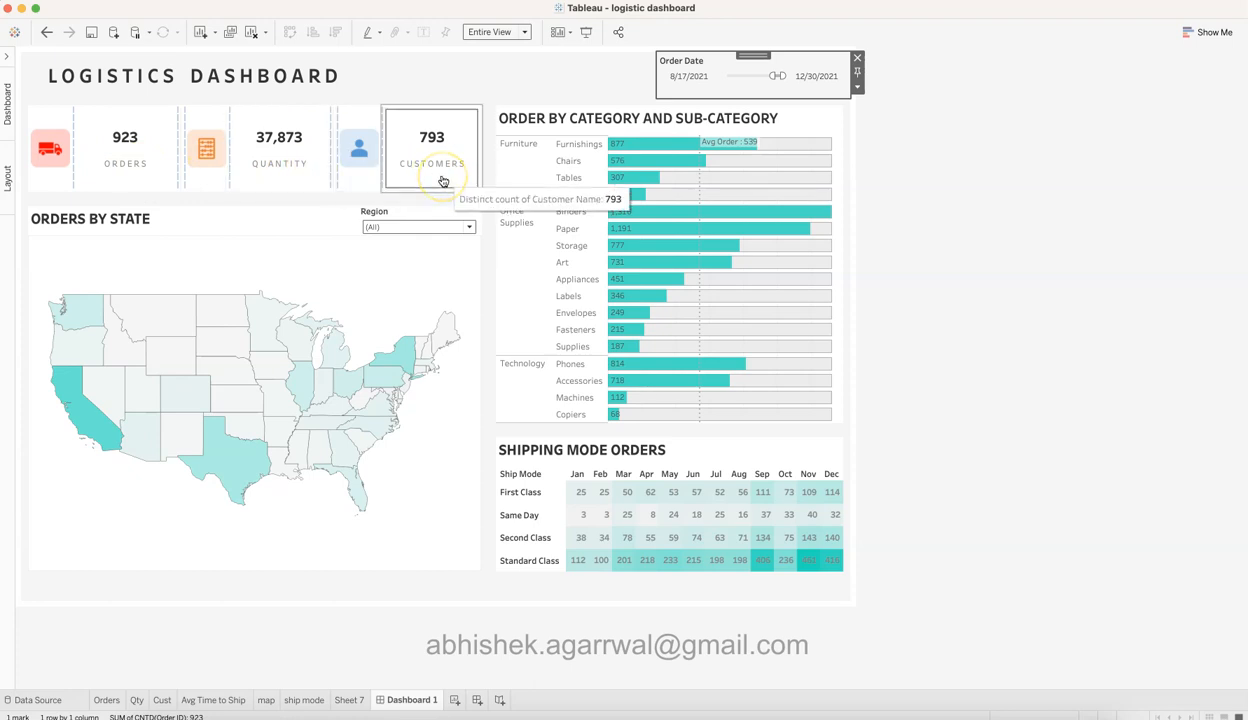
left_click(607, 107)
left_click(357, 170)
left_click(307, 177)
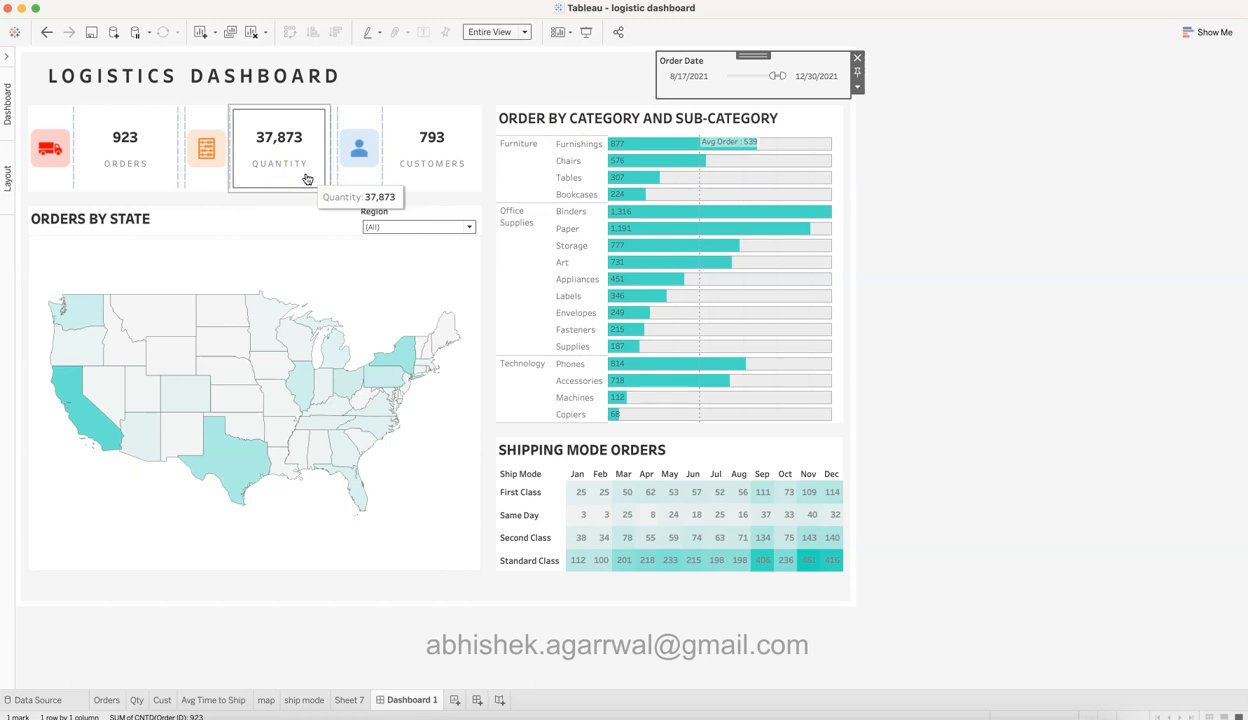
Examine the Region filter options, the Texas details on the state map and the Shipping Mode Orders table.
left_click(388, 226)
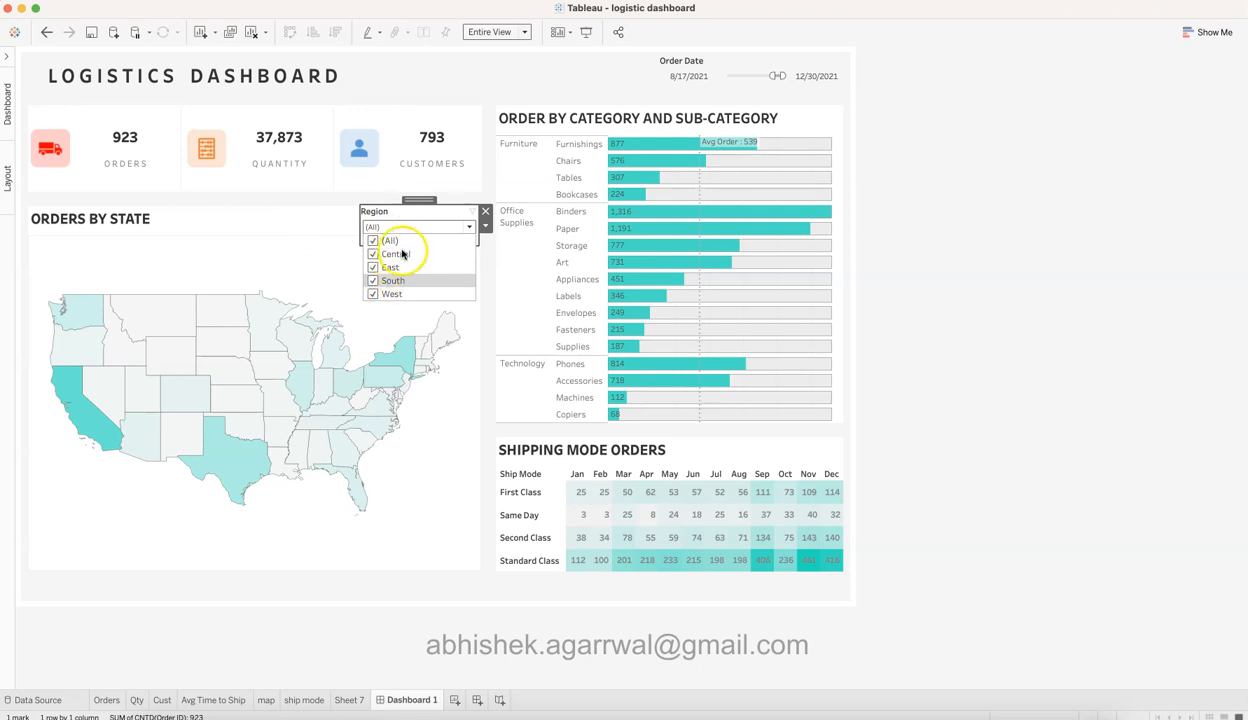
left_click(398, 227)
left_click(331, 227)
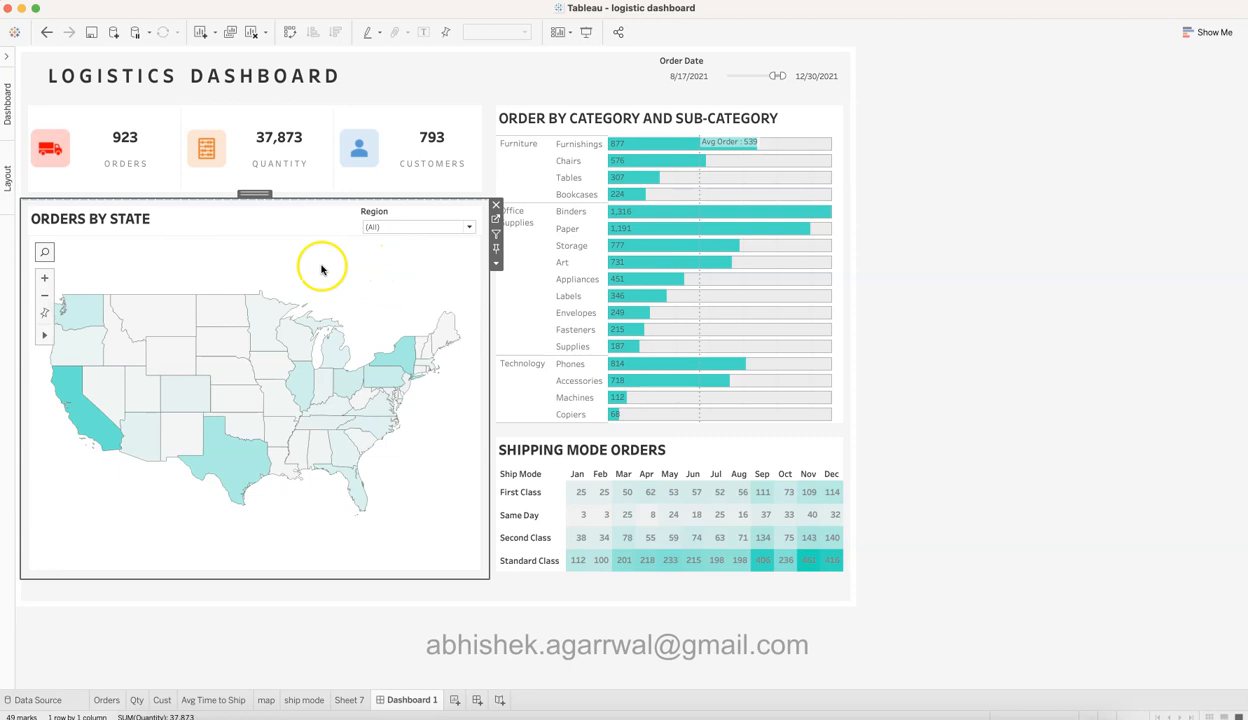
mouse_move(235, 472)
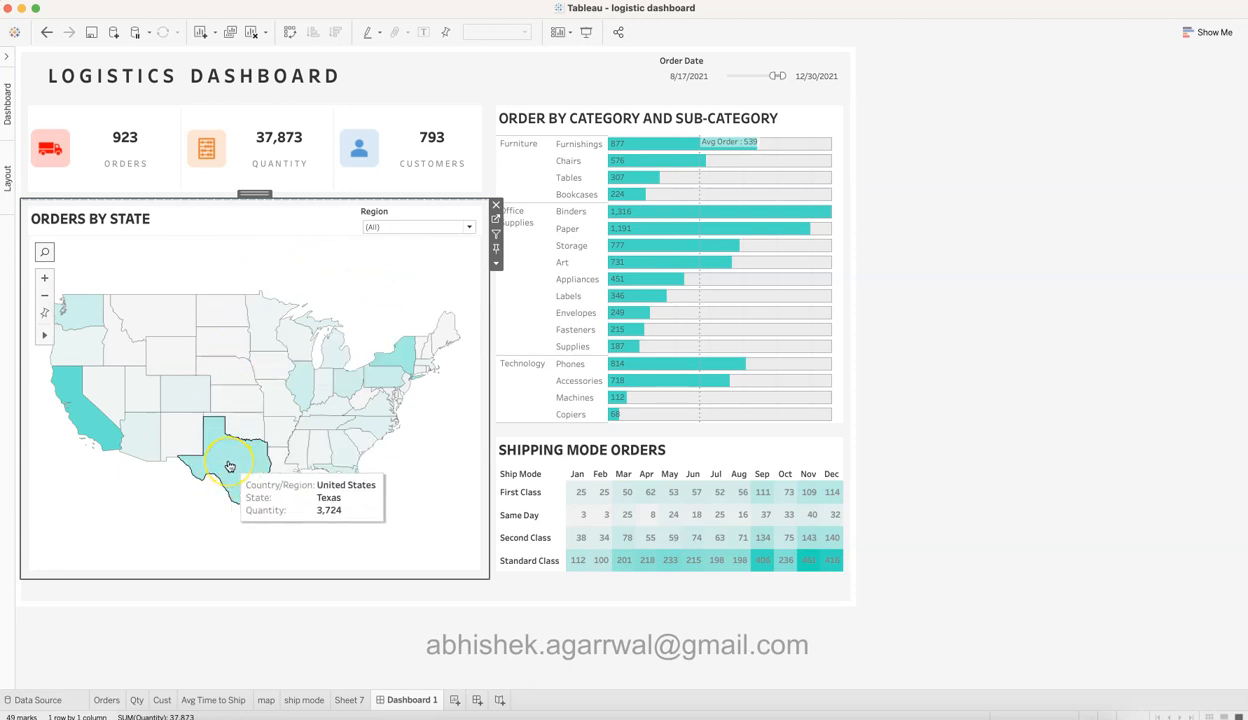
left_click(337, 285)
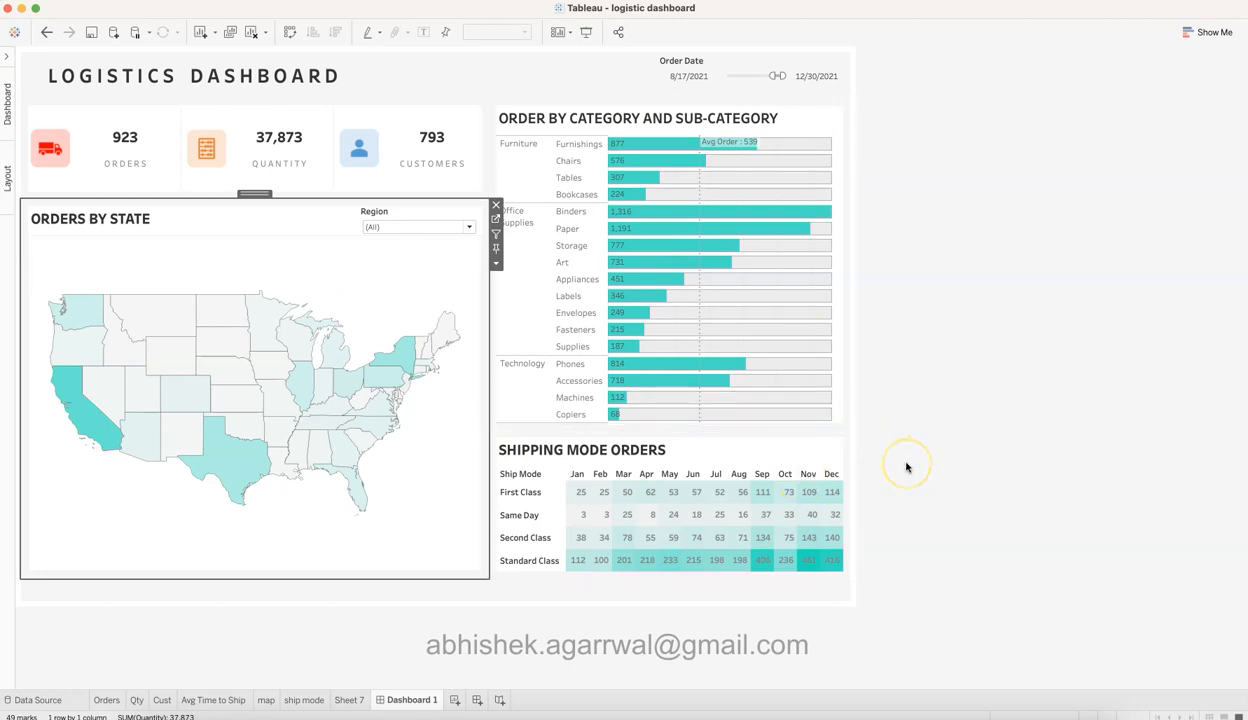
mouse_move(717, 487)
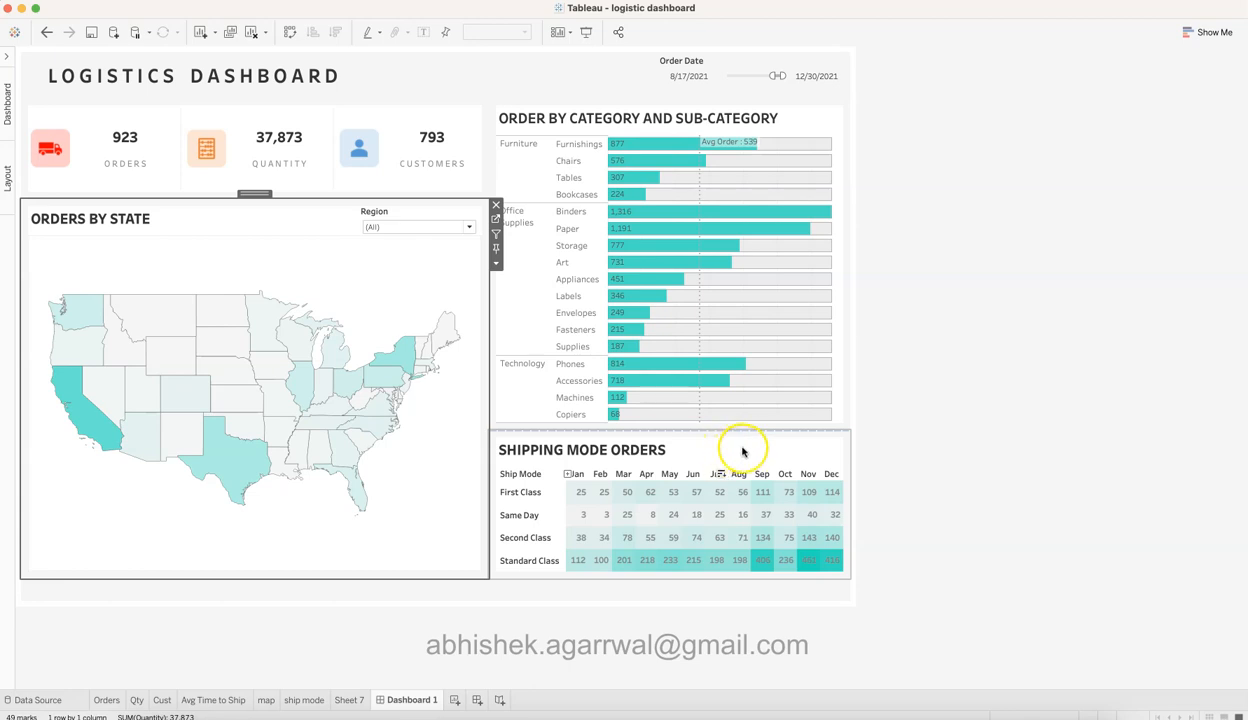
left_click(795, 449)
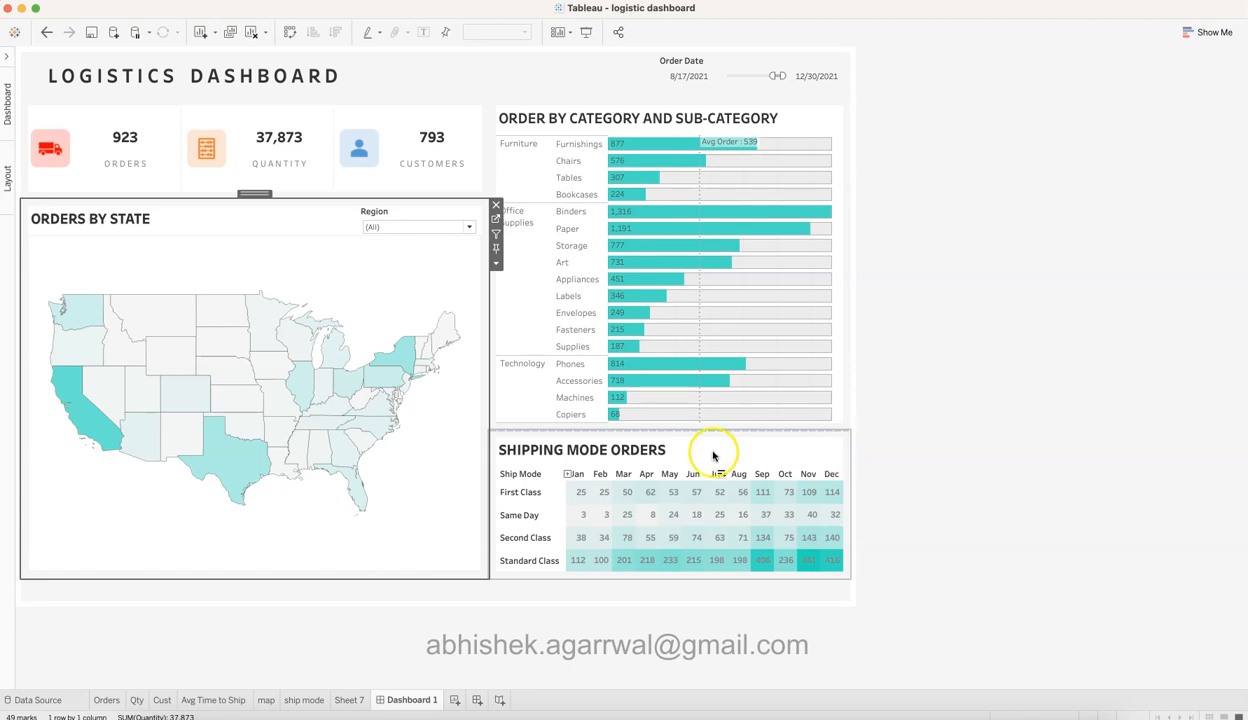
left_click(950, 372)
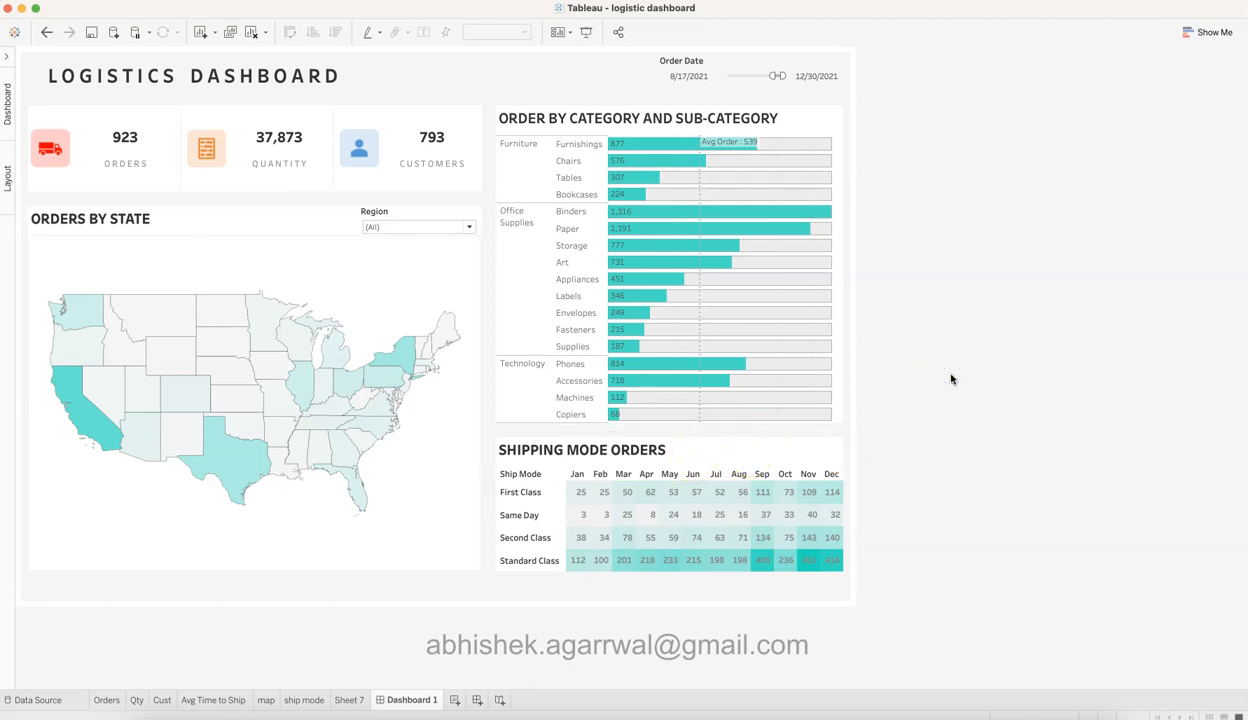
Switch to the Everest Financials Dashboard workbook and look over the KPI tiles from Net Income % to Liquidity Ratio.
mouse_move(693, 341)
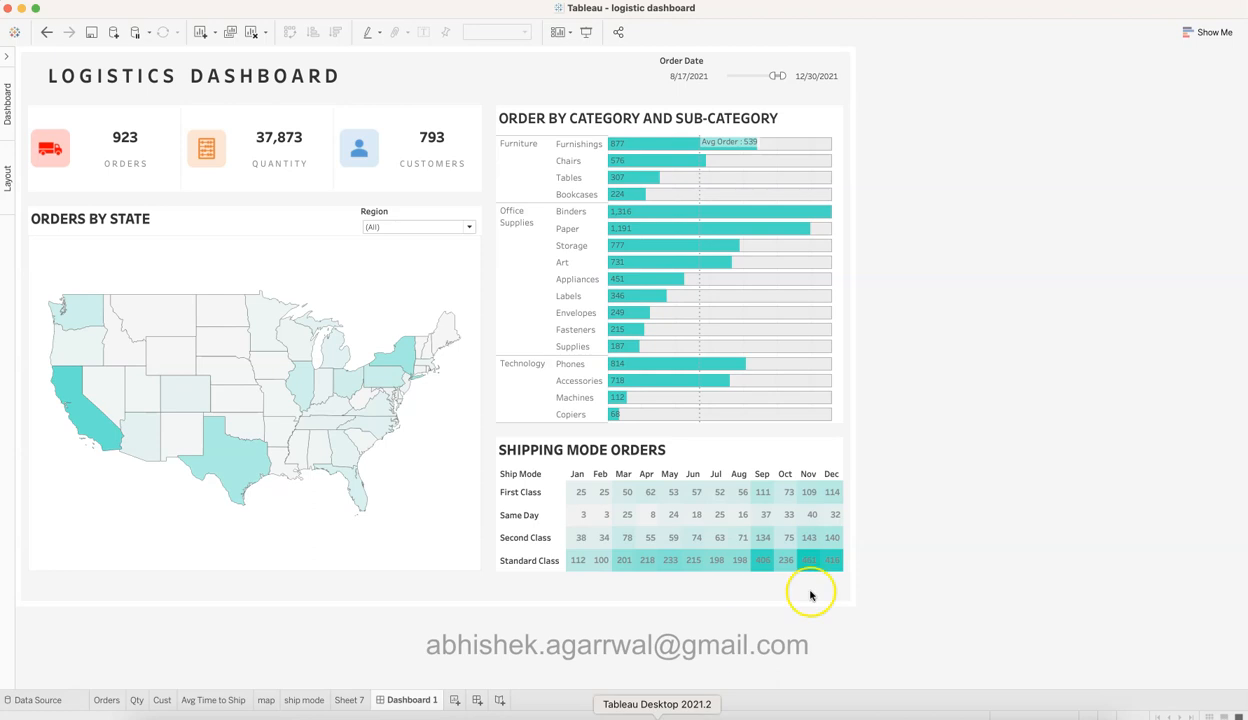
left_click(657, 717)
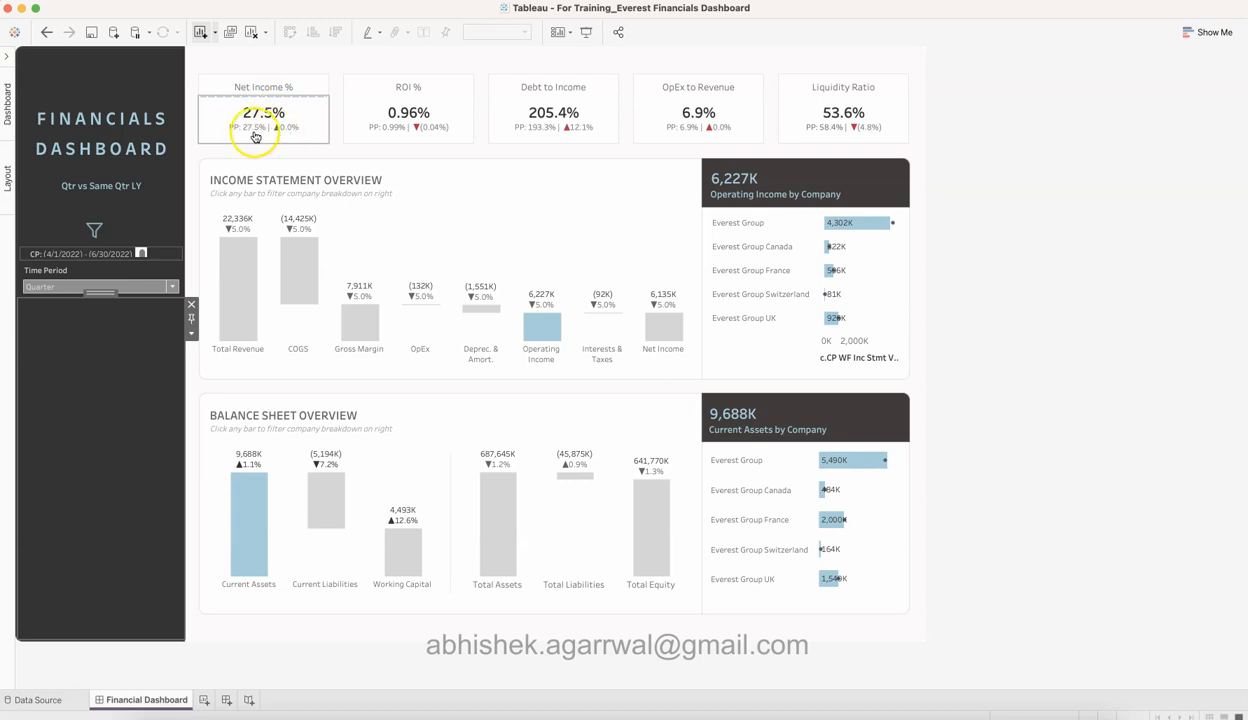
left_click_drag(252, 136, 856, 130)
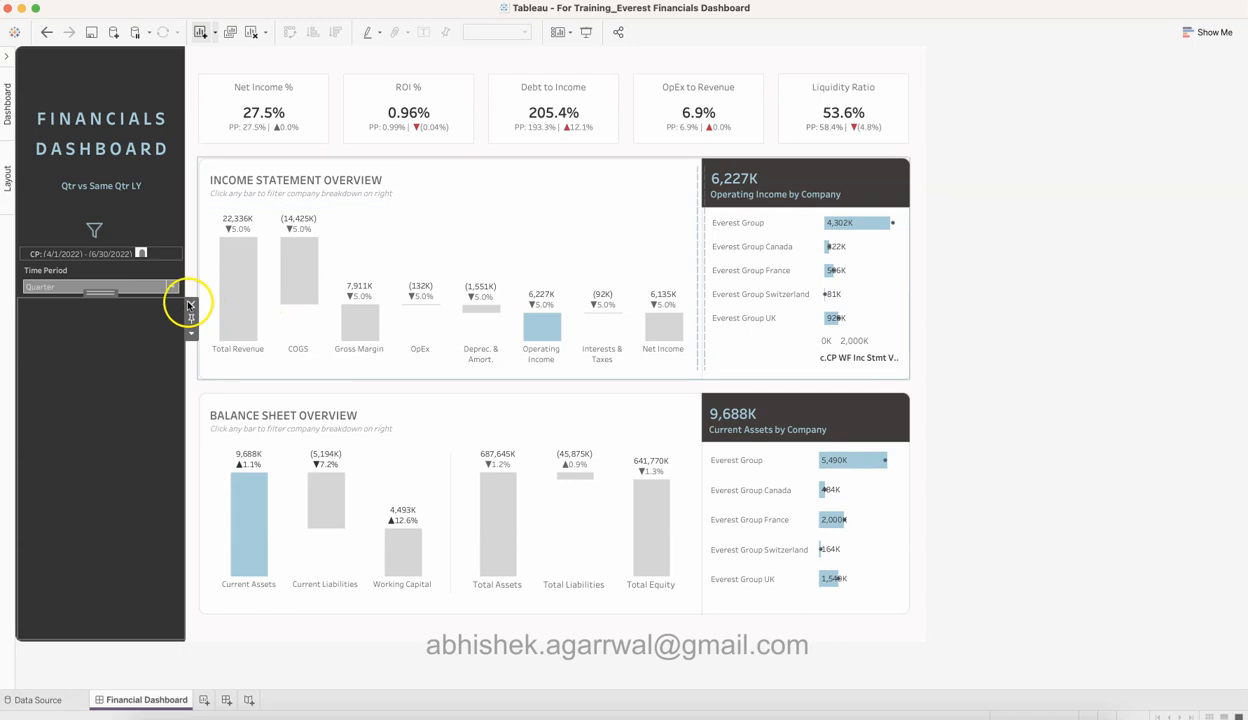
Examine the Time Period choices and the Compare With options among the financials dashboard's filters, keeping Same Period LY.
left_click(139, 291)
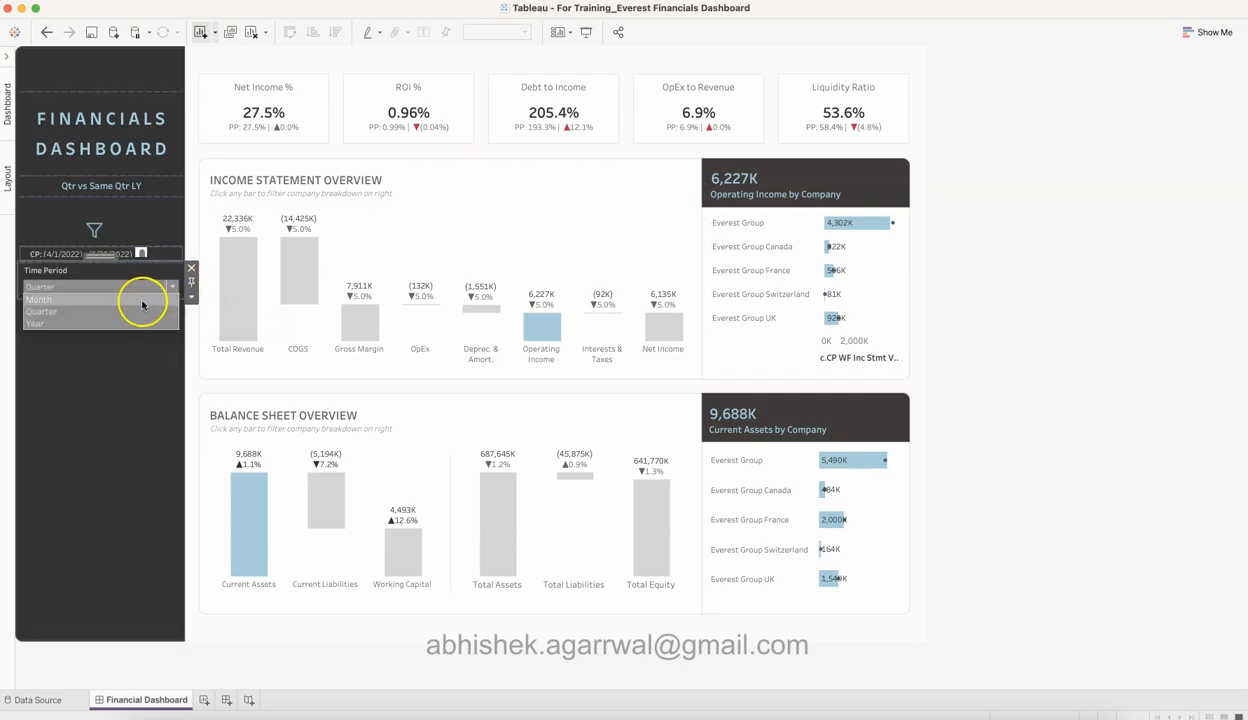
left_click(165, 287)
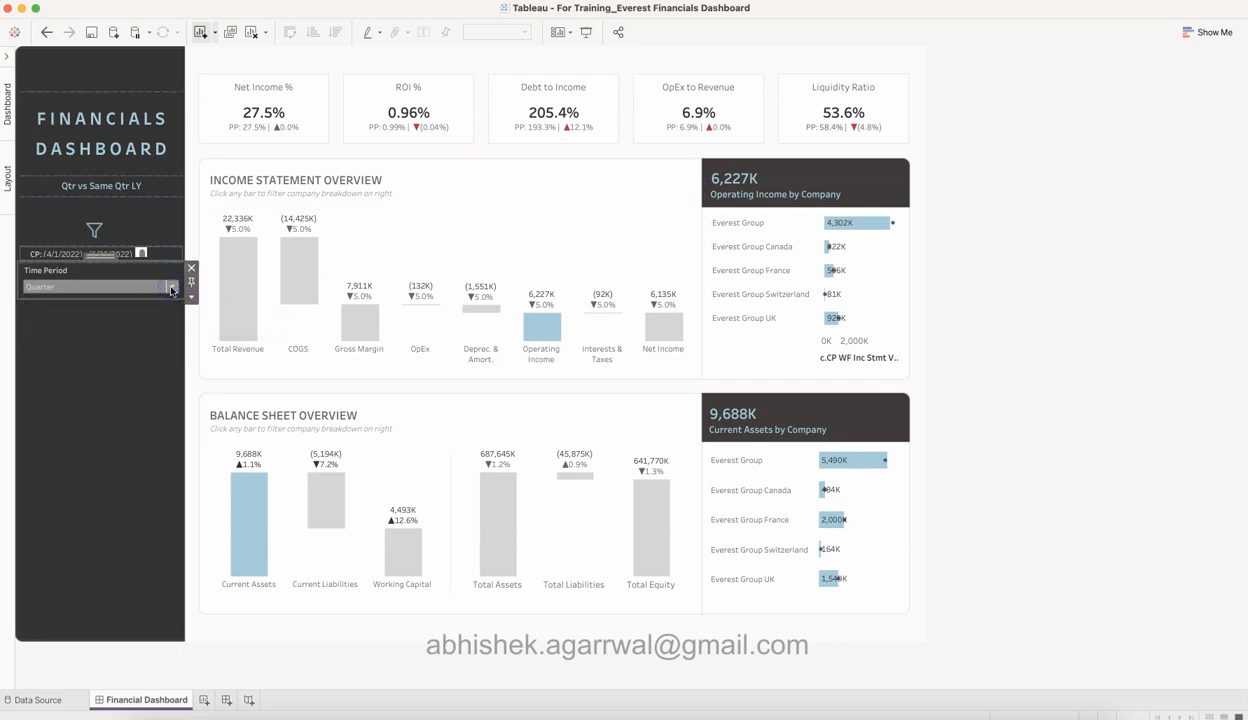
left_click(97, 230)
left_click(80, 341)
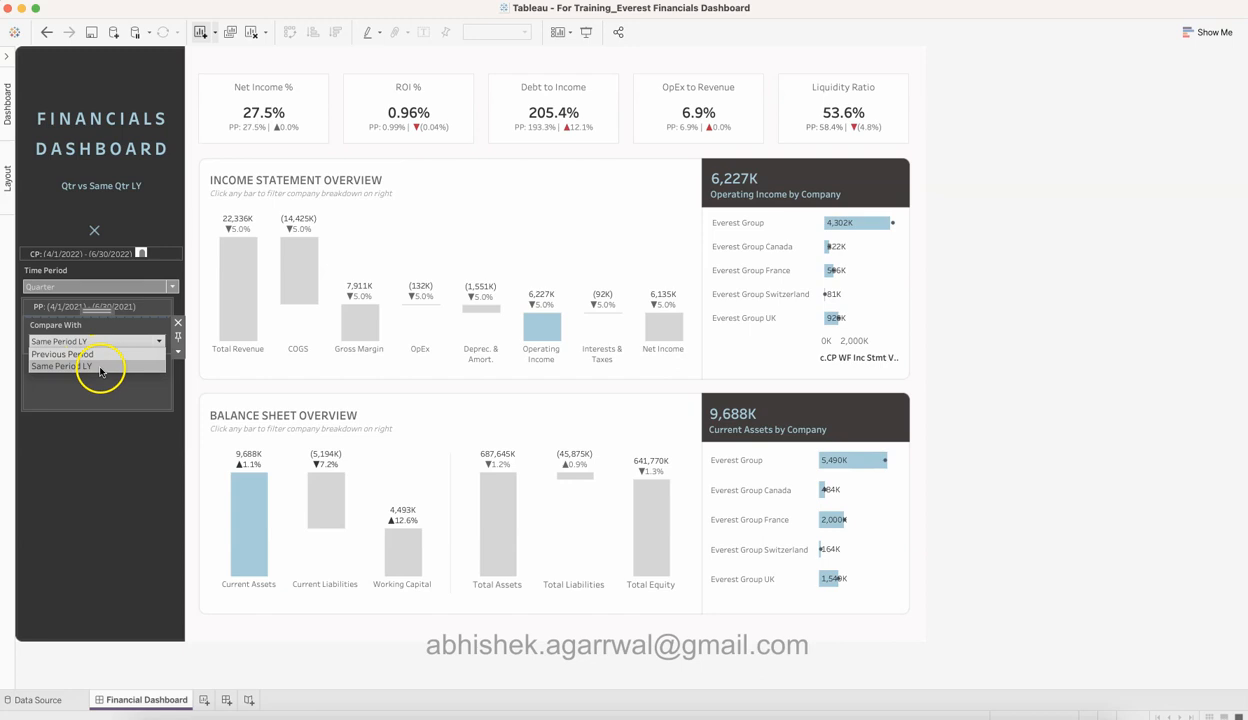
left_click(100, 366)
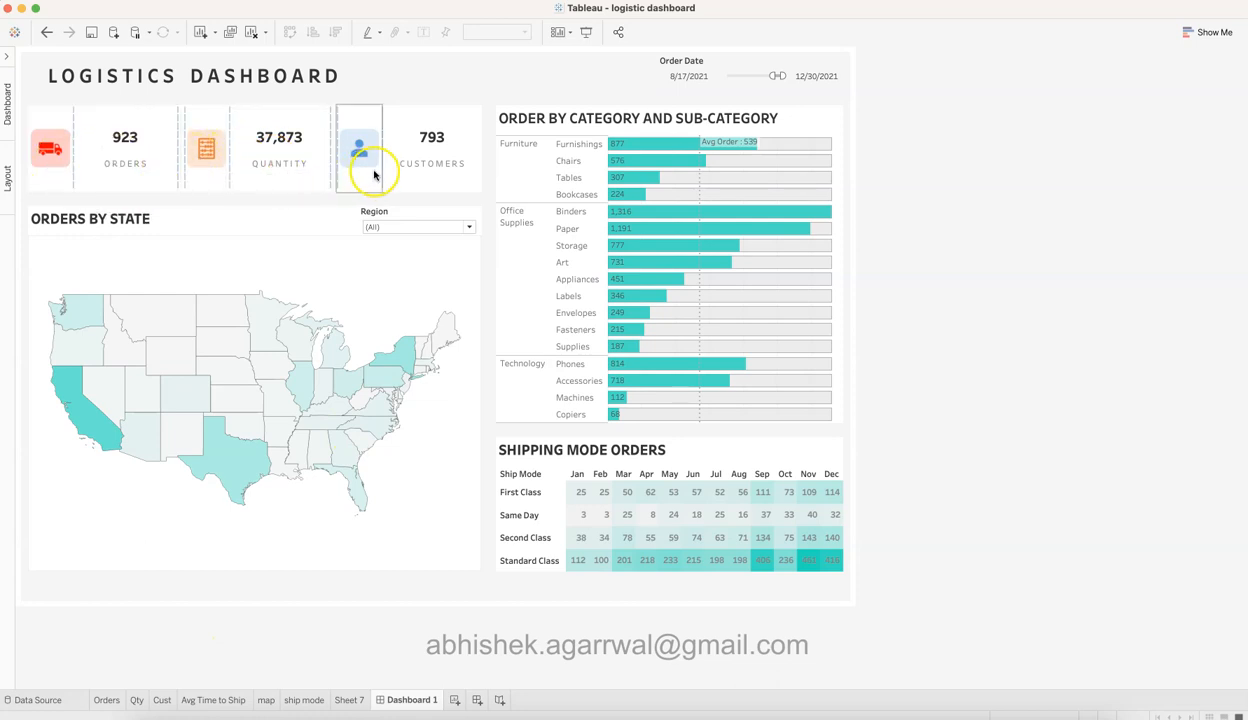
Inspect the logistics dashboard's title and Order Date filter, and open the Orders worksheet with its data fields shown.
left_click(327, 78)
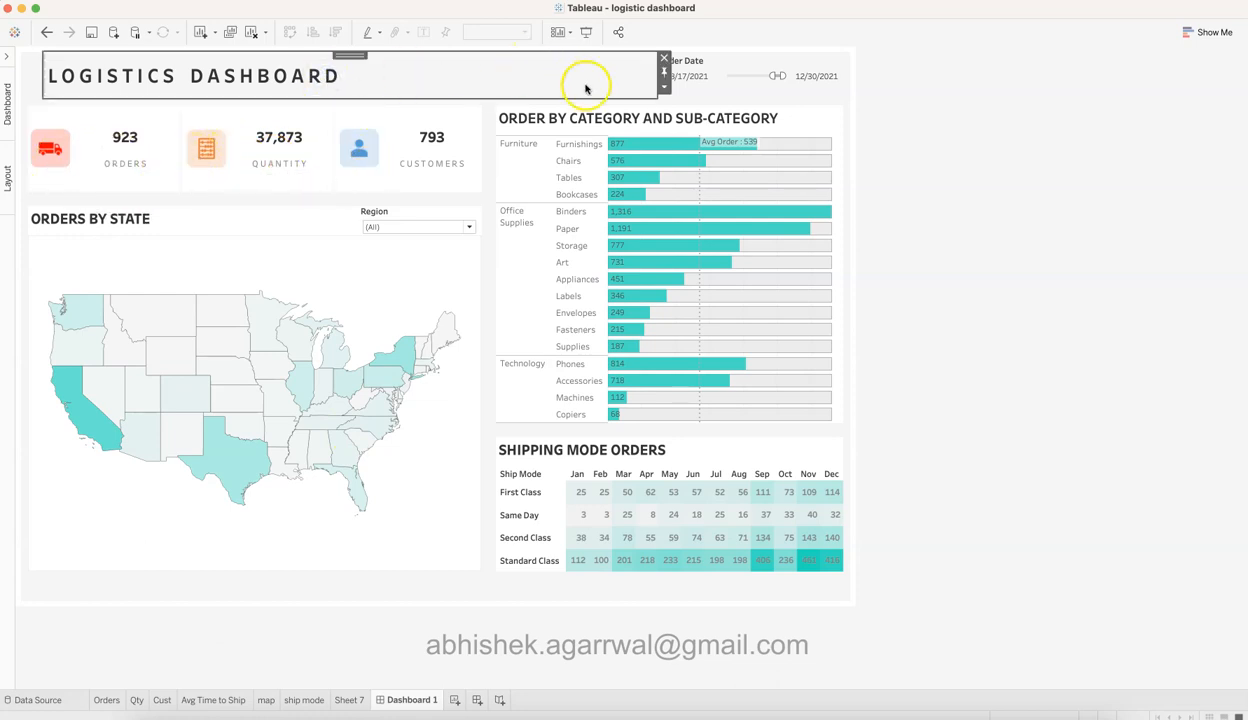
left_click(704, 62)
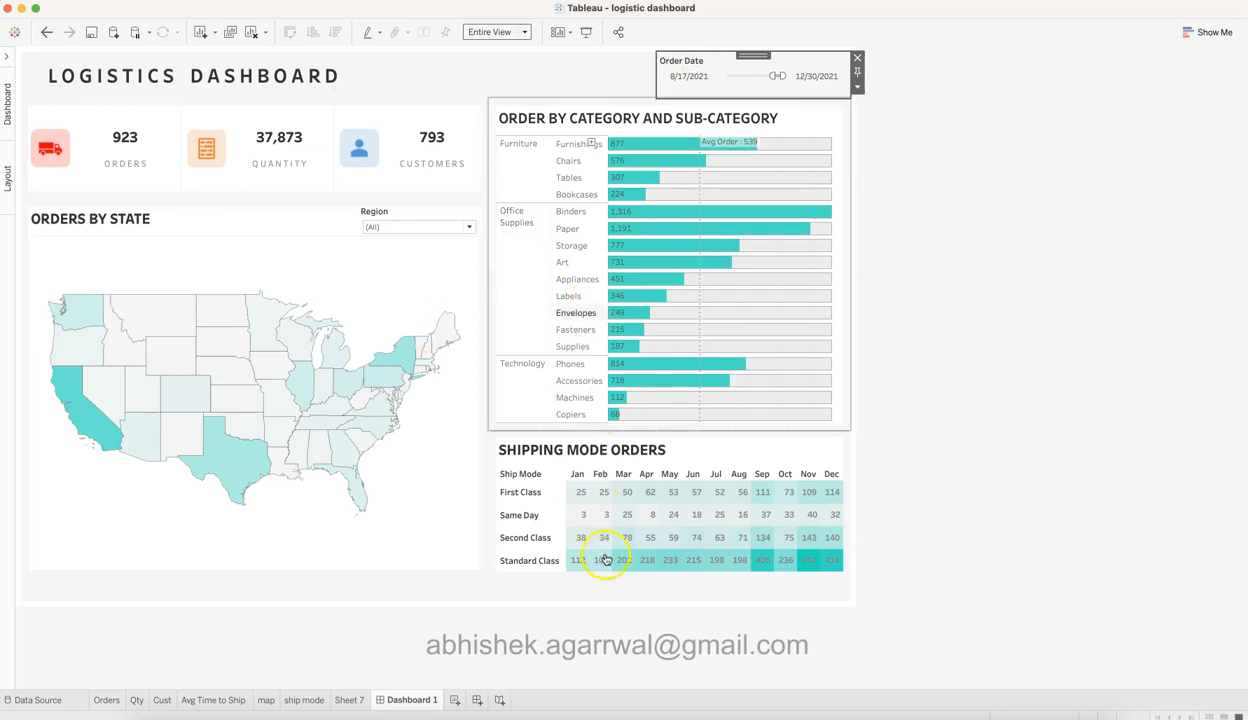
left_click(110, 700)
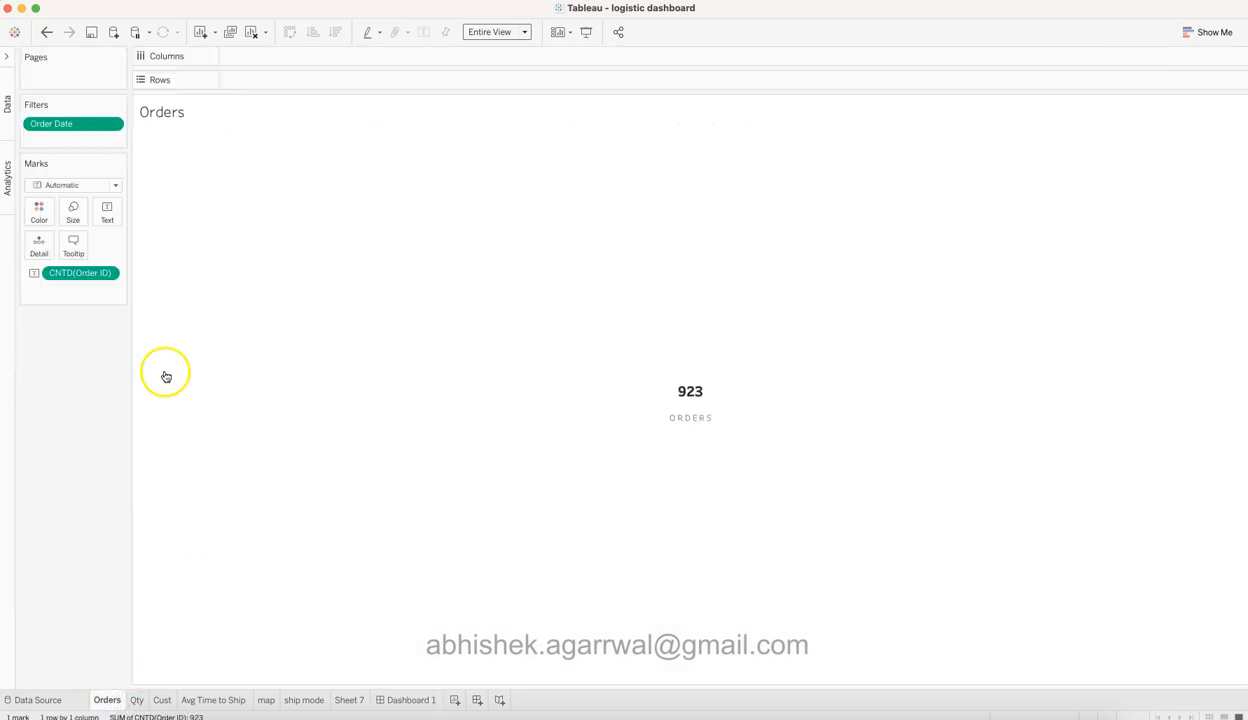
left_click(7, 58)
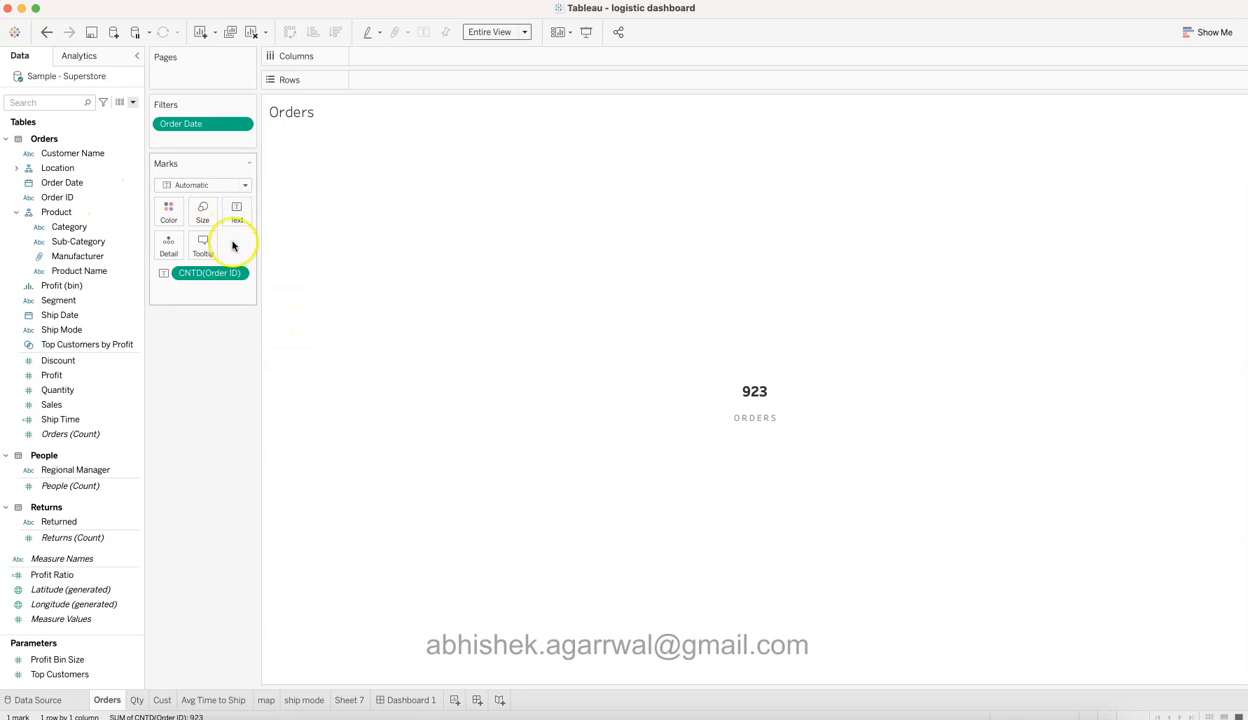
Check that the Order ID measure on the Orders sheet is aggregated as Count (Distinct).
left_click(239, 274)
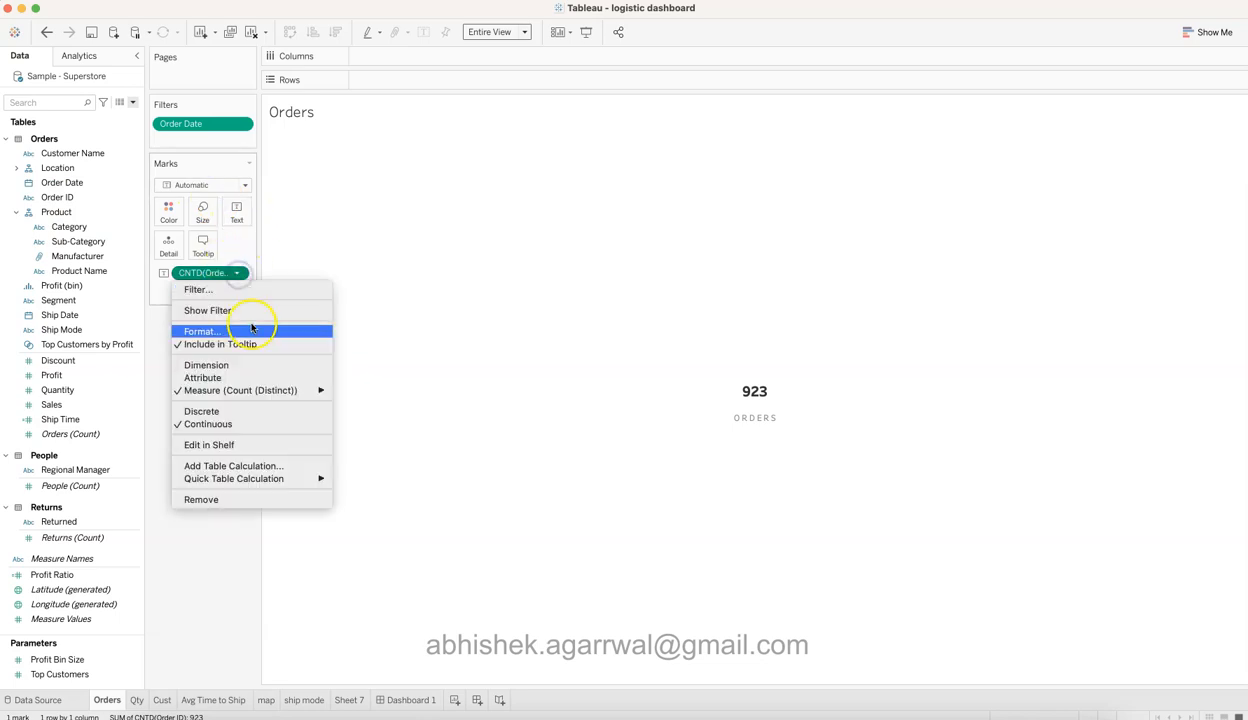
mouse_move(287, 390)
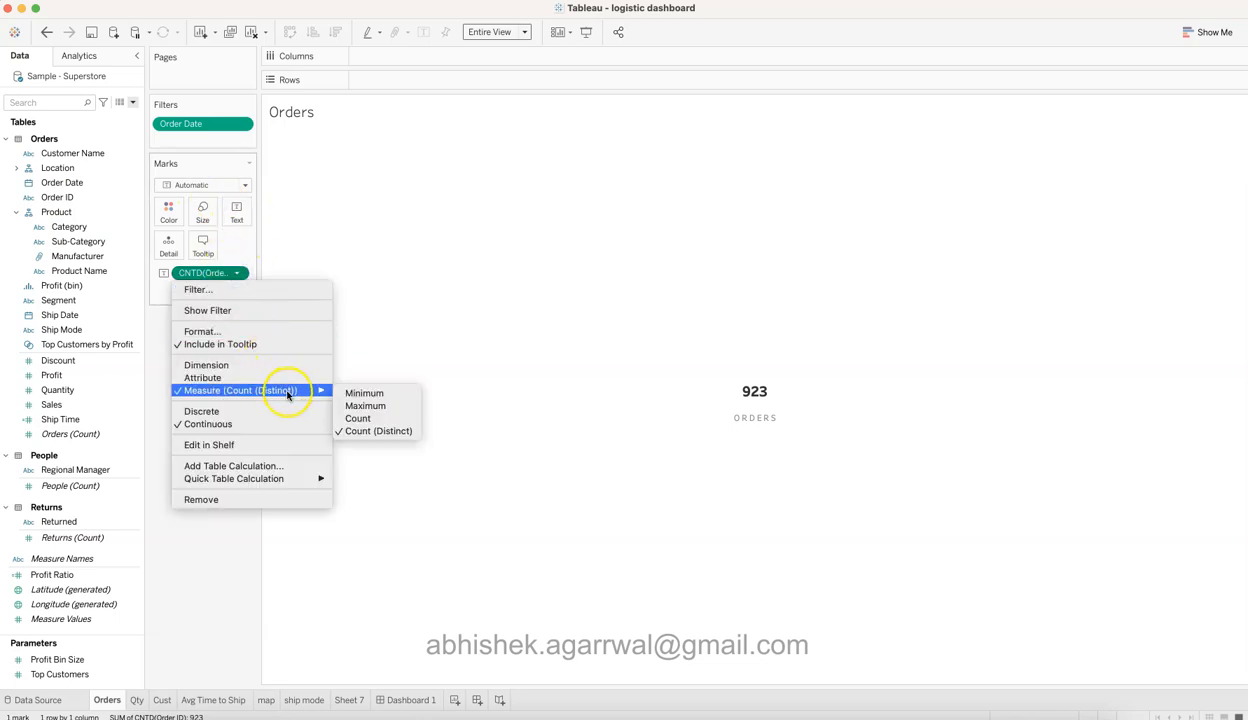
left_click(390, 433)
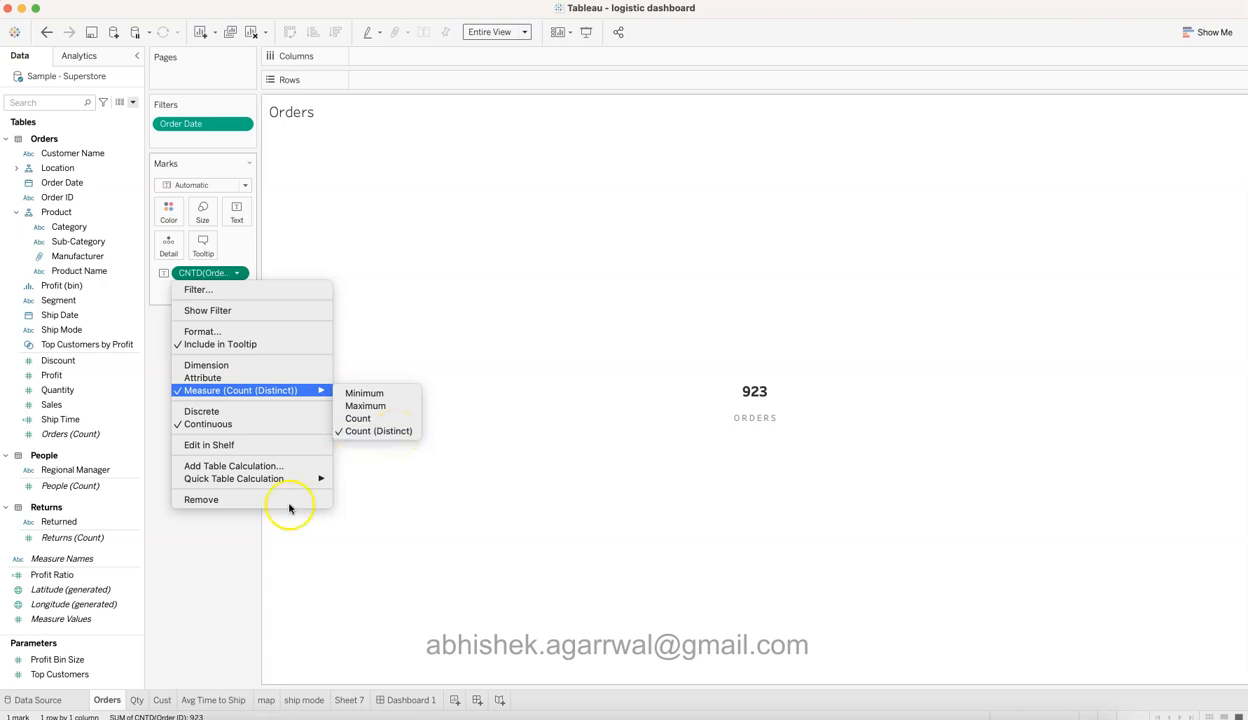
left_click(237, 571)
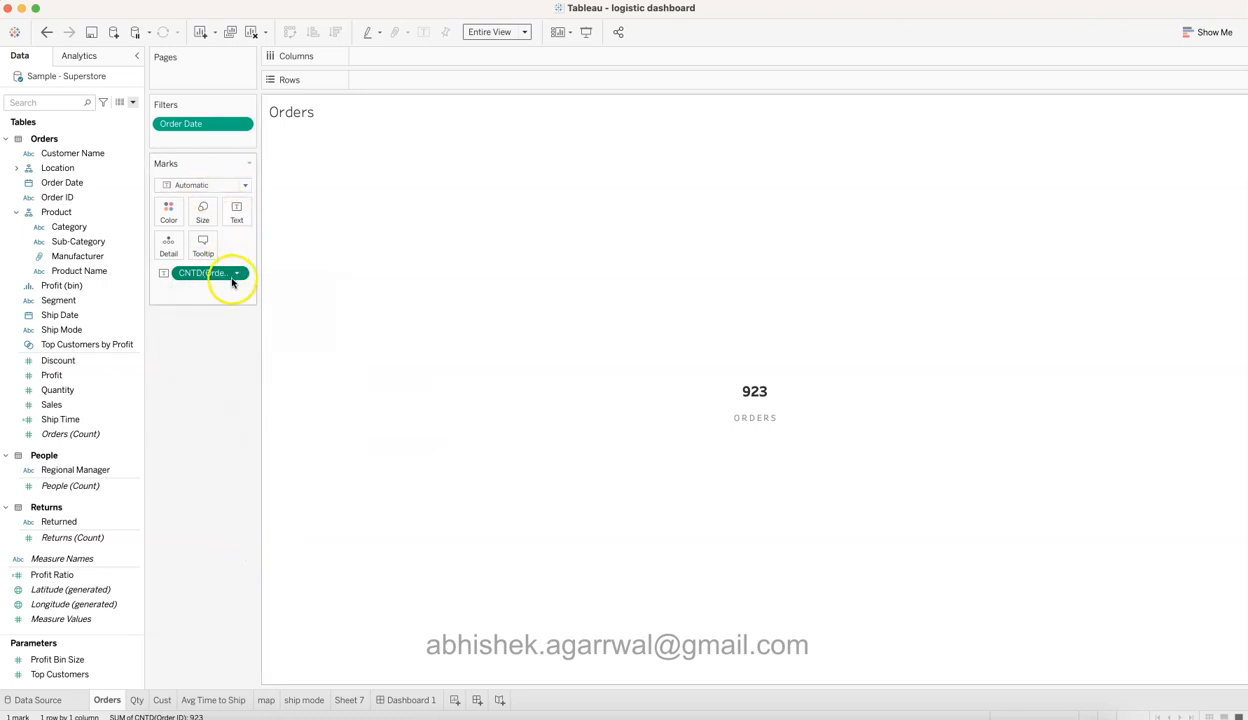
Open the Orders label for editing and inspect the font, size and color of its Order ID count.
left_click(243, 217)
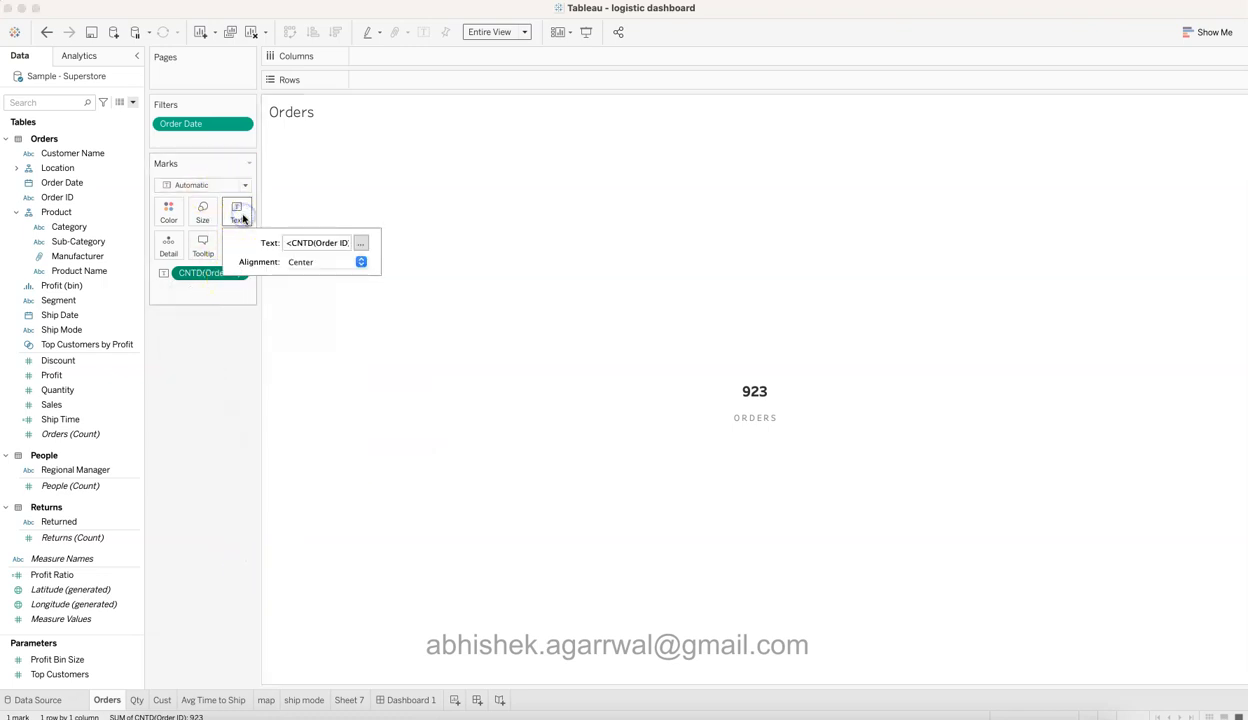
left_click(362, 245)
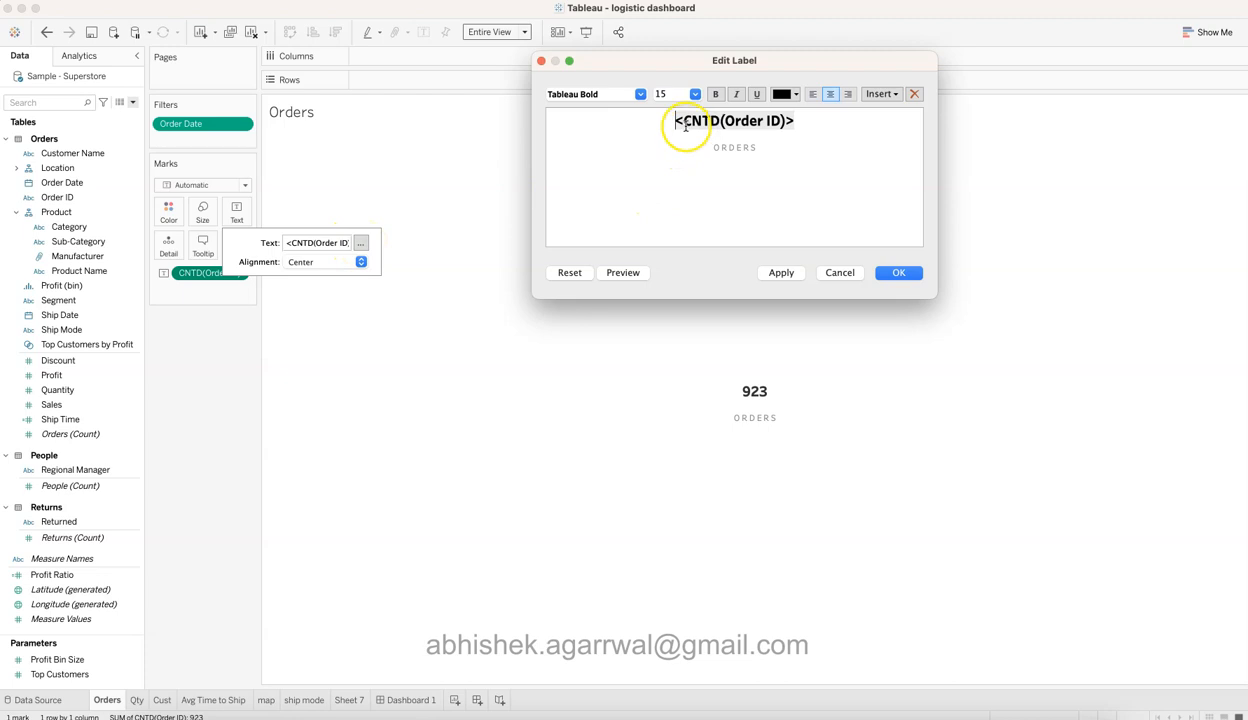
left_click_drag(676, 120, 808, 114)
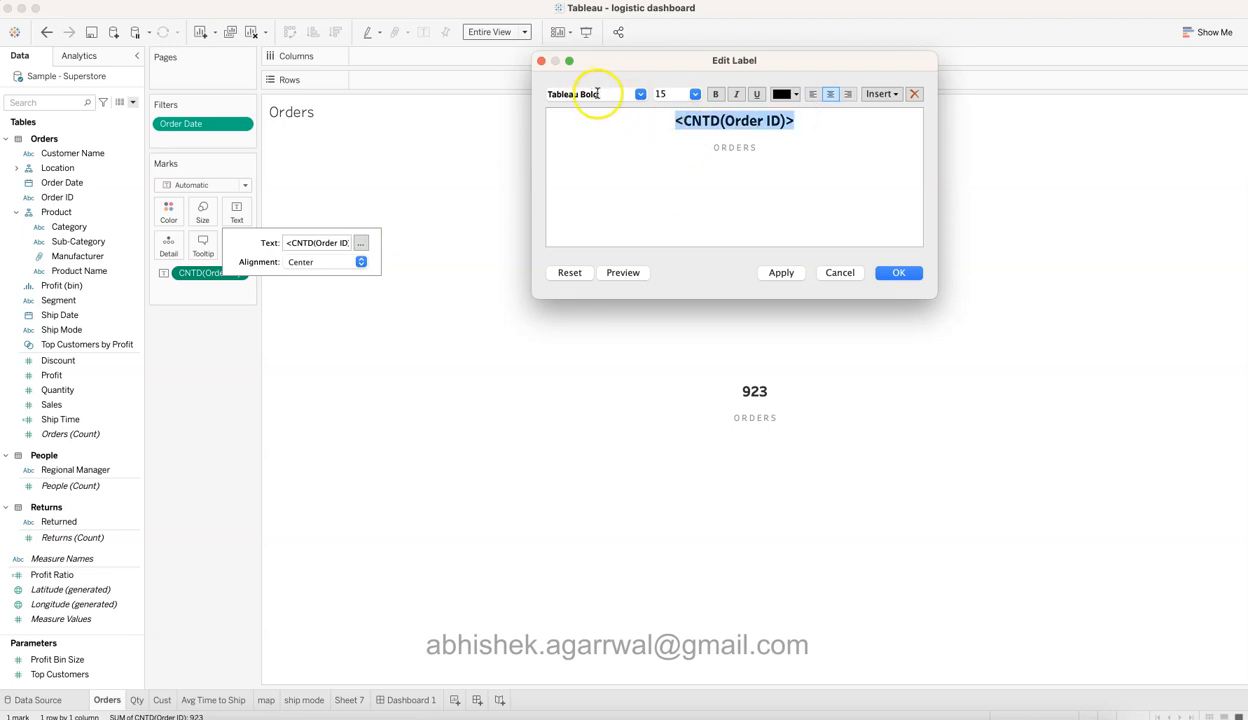
left_click(784, 95)
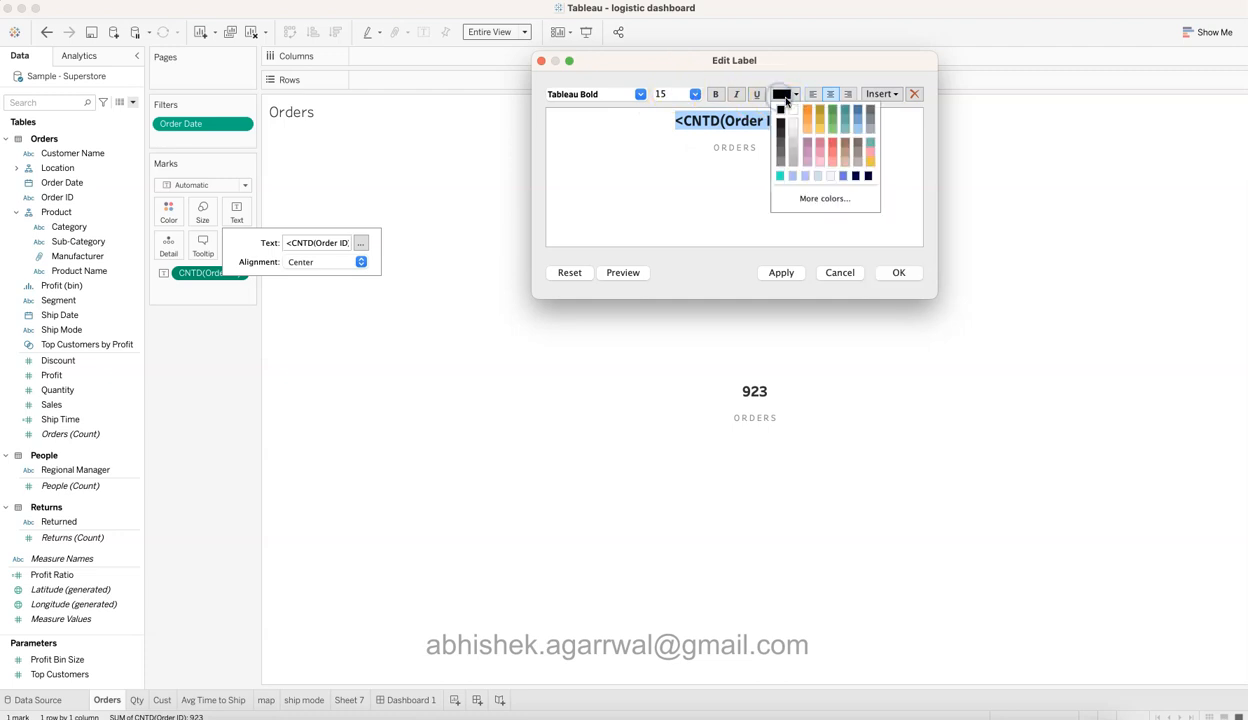
left_click(738, 134)
left_click(767, 133)
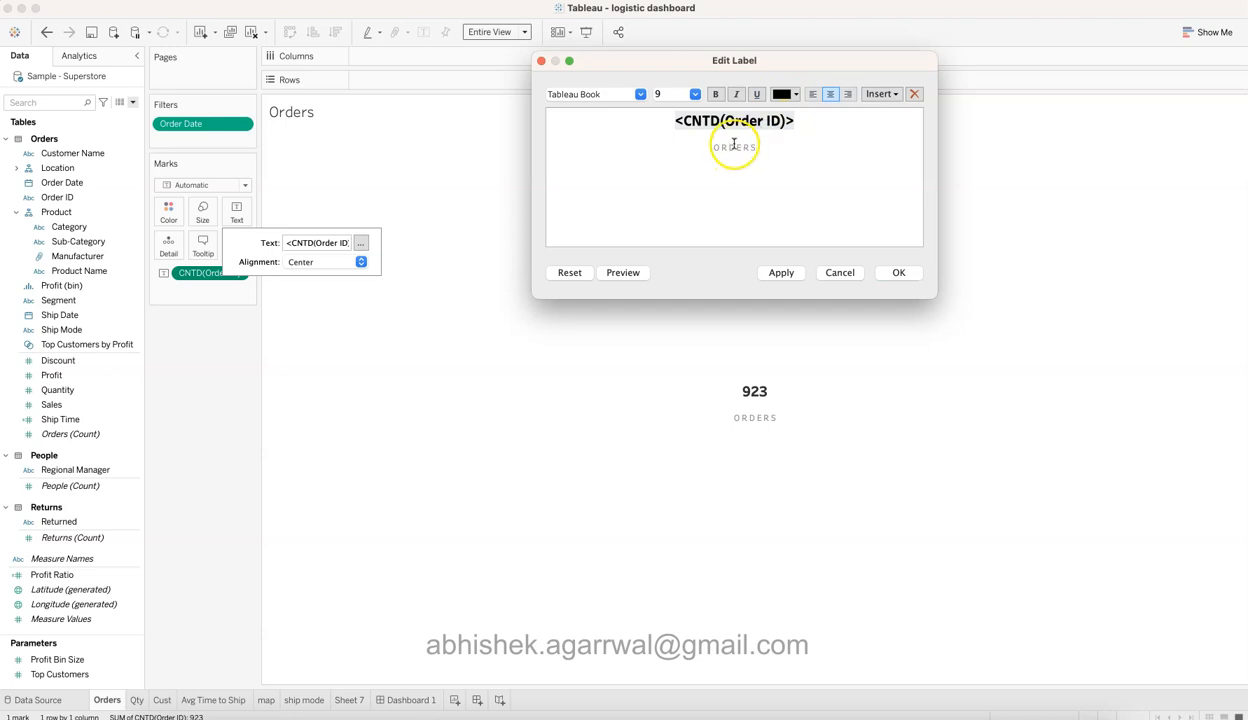
Inspect the font, size and color of the ORDERS caption and close the label editor without changes.
left_click(717, 148)
left_click_drag(717, 148, 691, 152)
left_click(761, 147)
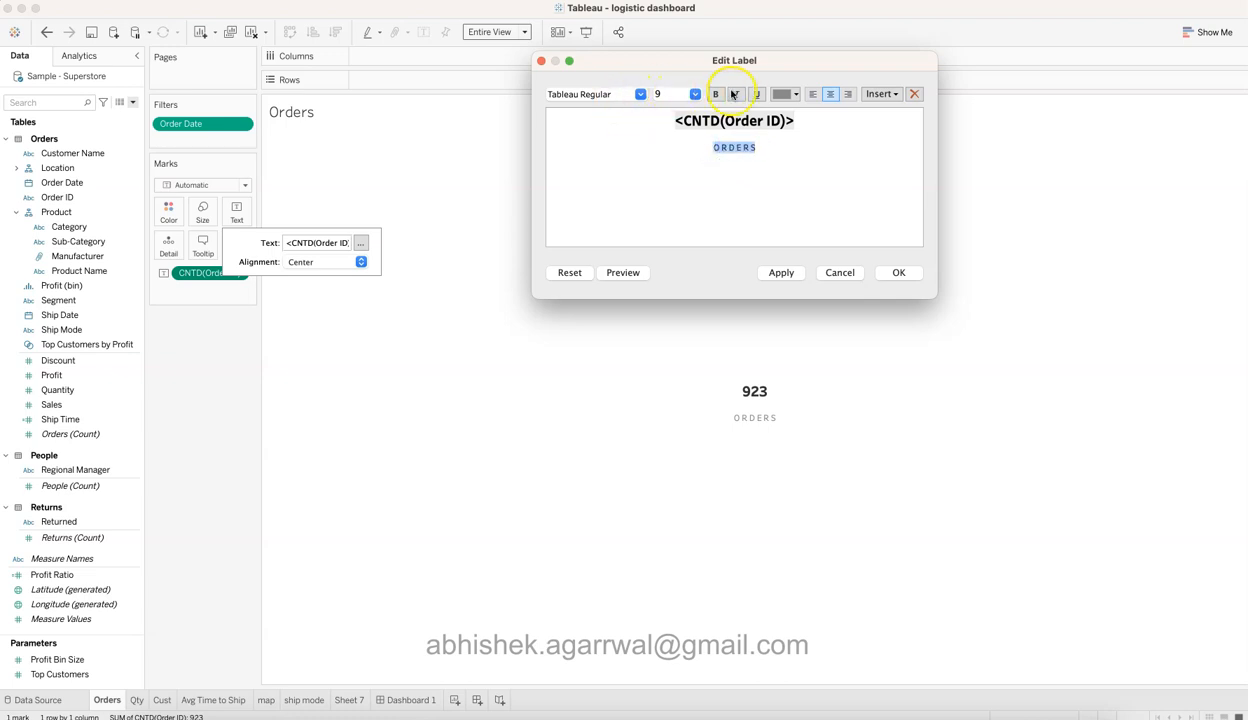
left_click(776, 94)
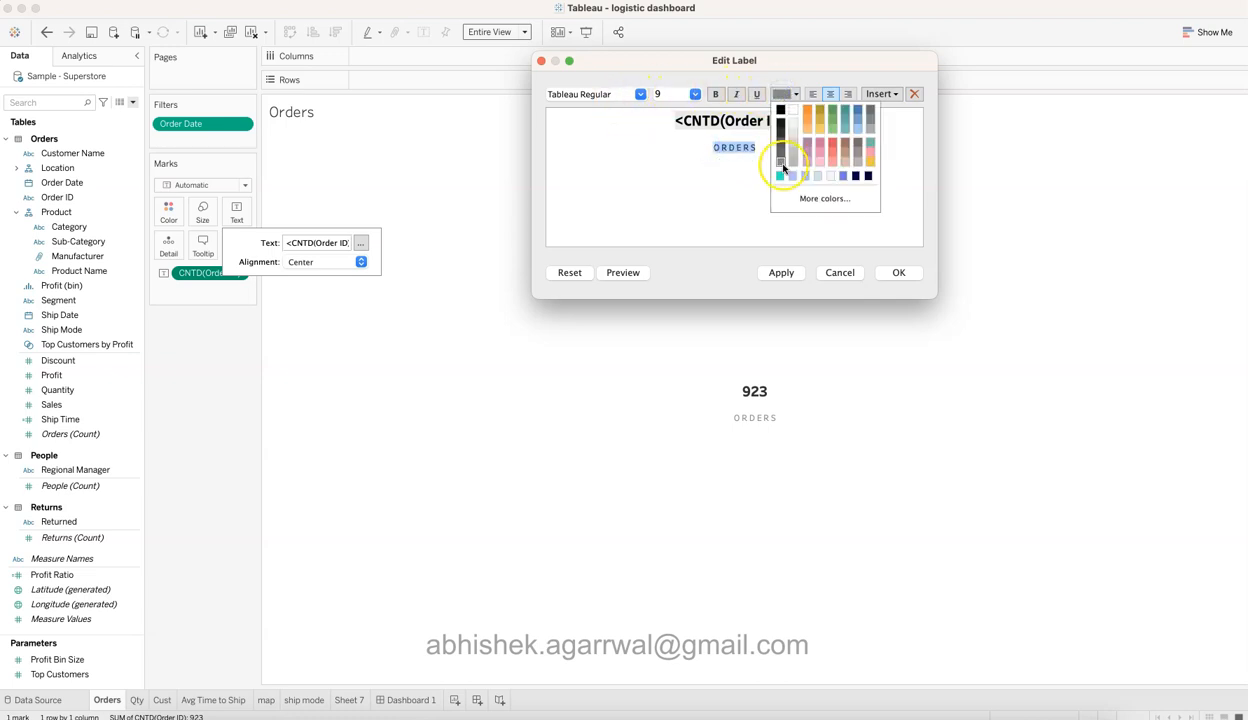
left_click(748, 152)
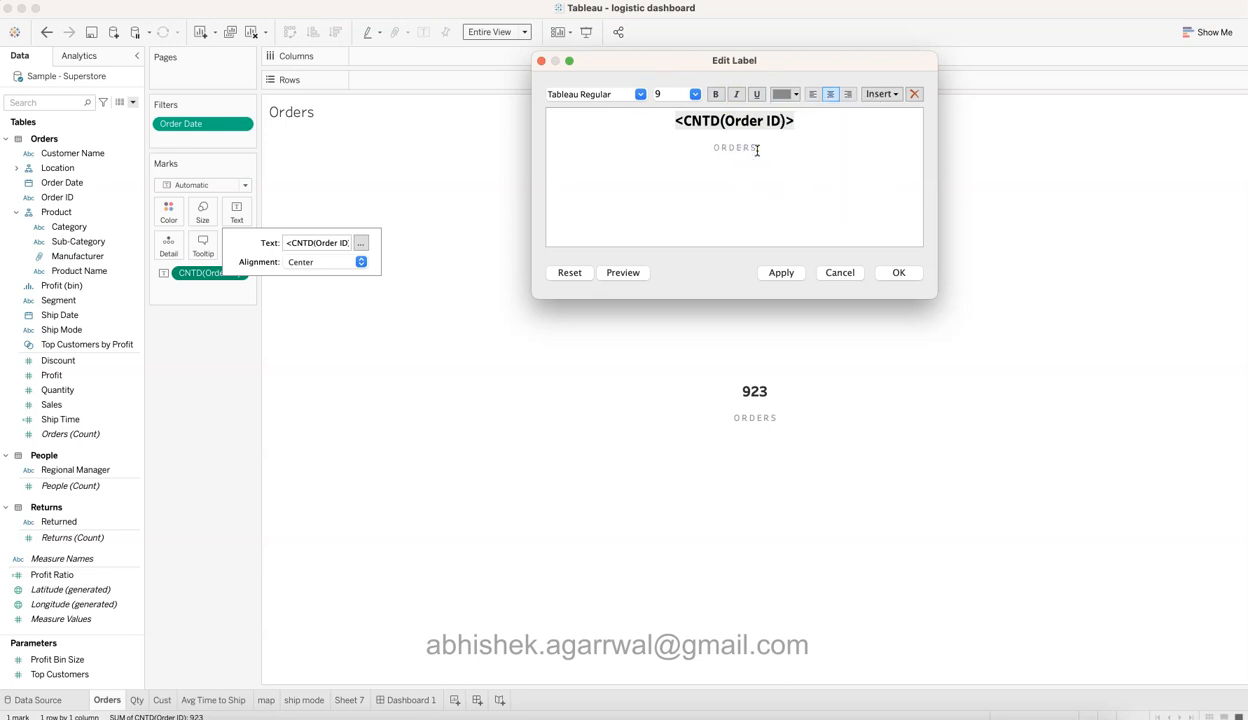
left_click(840, 273)
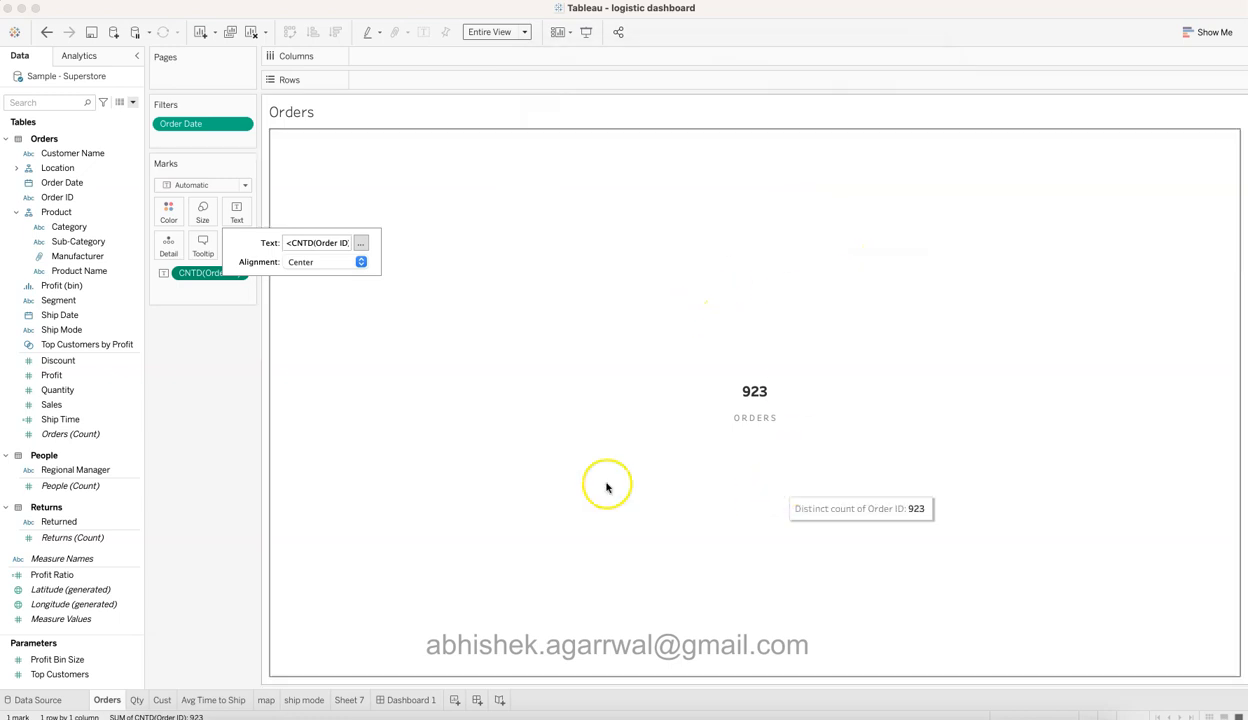
left_click(244, 425)
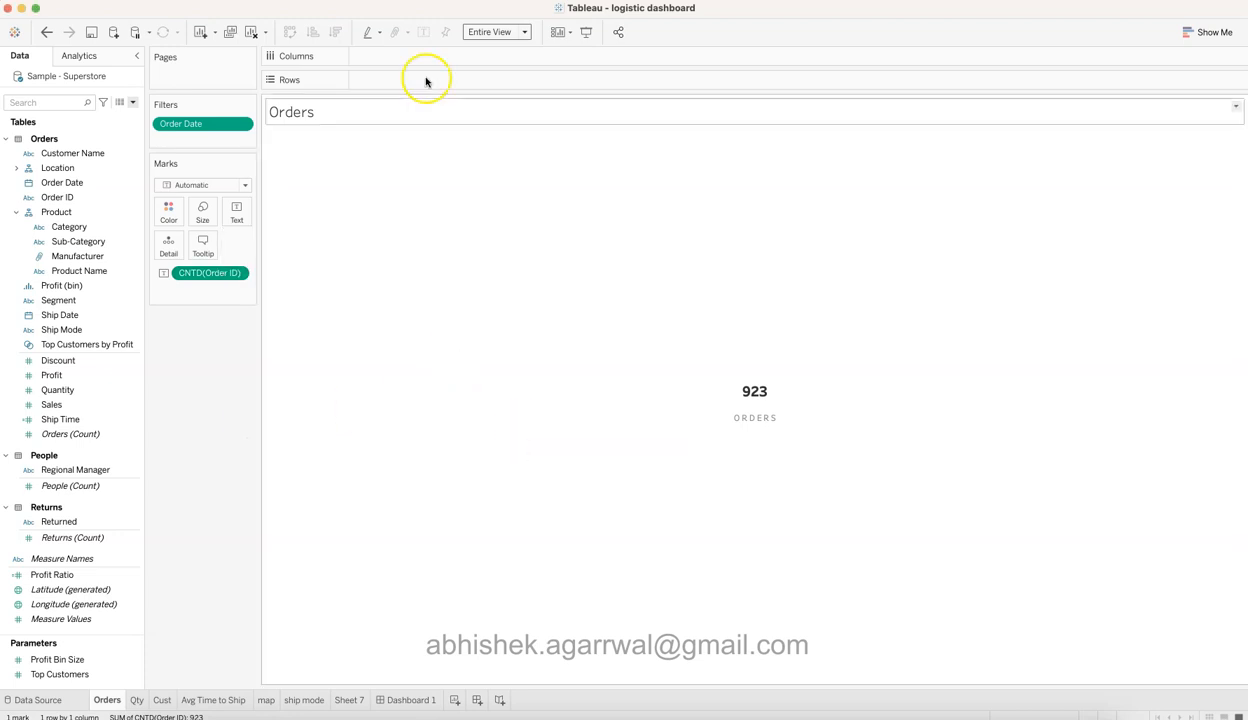
Review the Orders sheet's view fit choices and its label's horizontal alignment, keeping Entire View and Center.
left_click(498, 36)
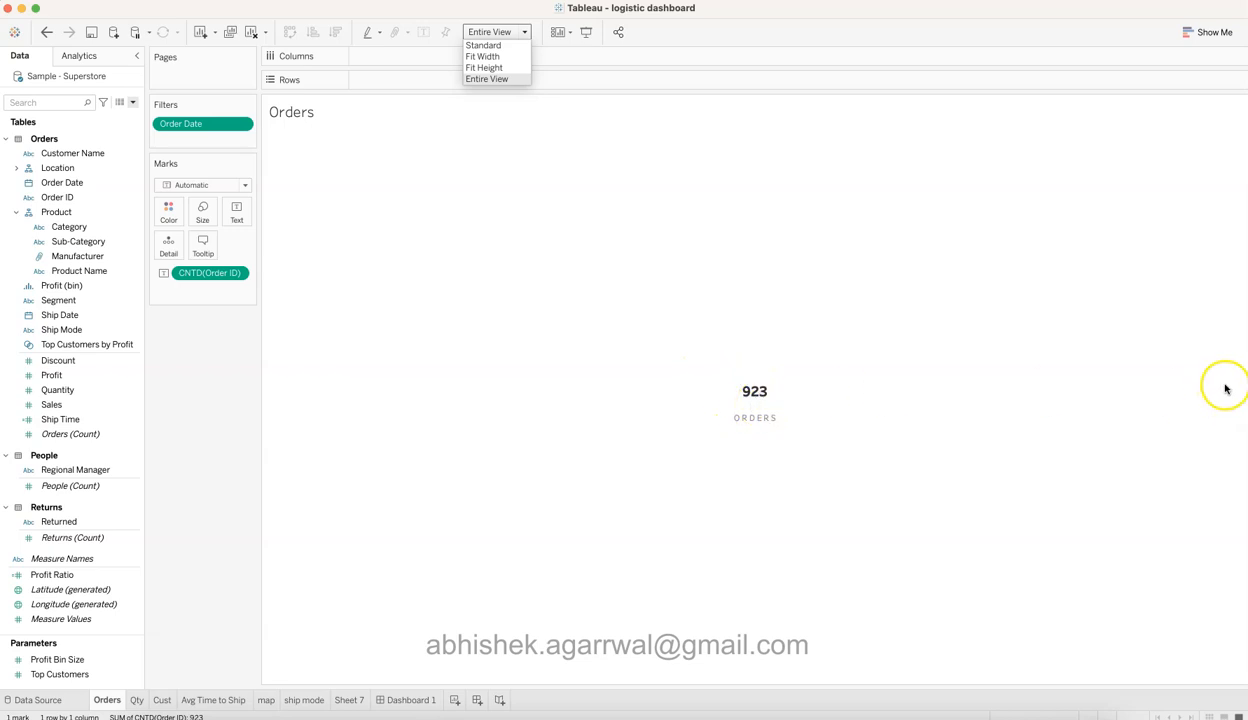
left_click(245, 217)
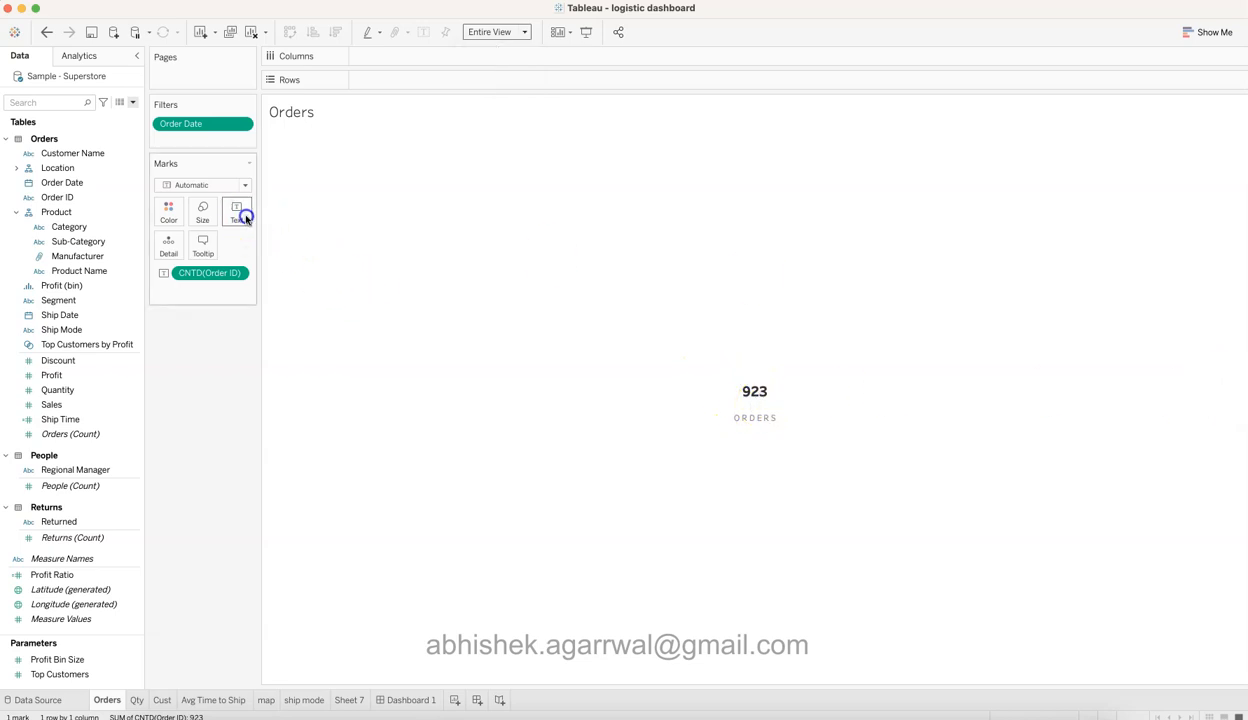
left_click(245, 215)
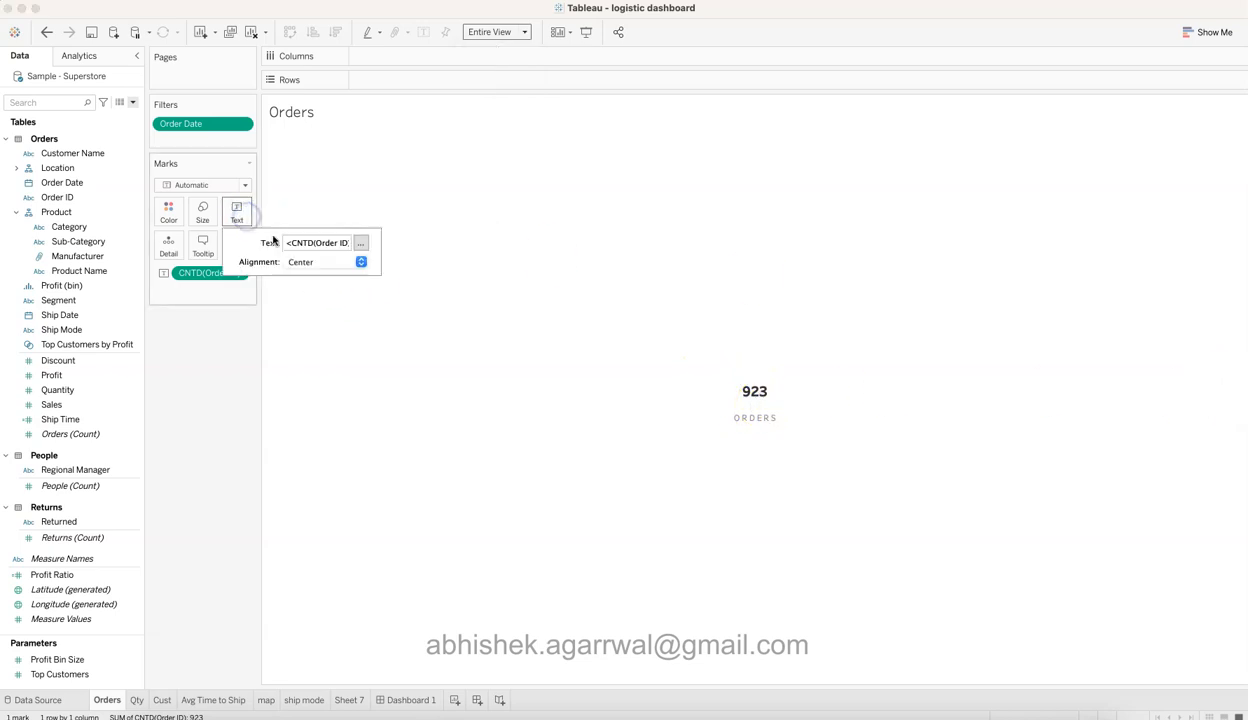
left_click(325, 263)
left_click(322, 328)
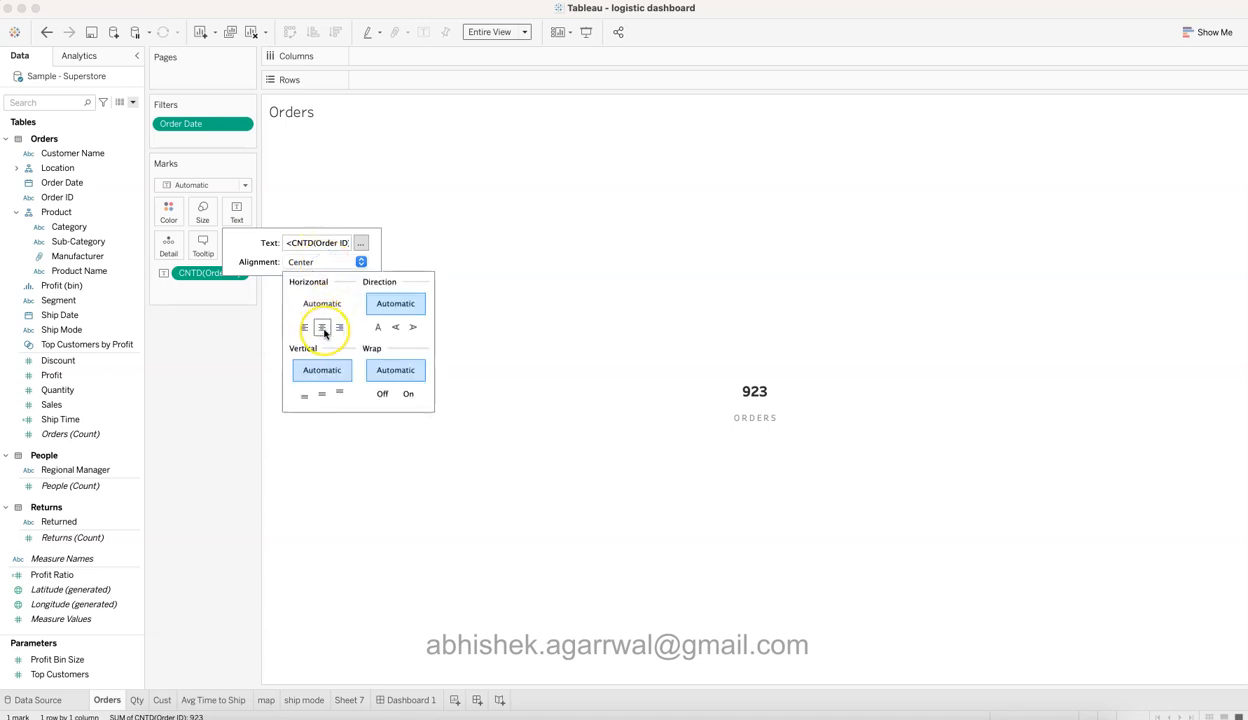
left_click(236, 474)
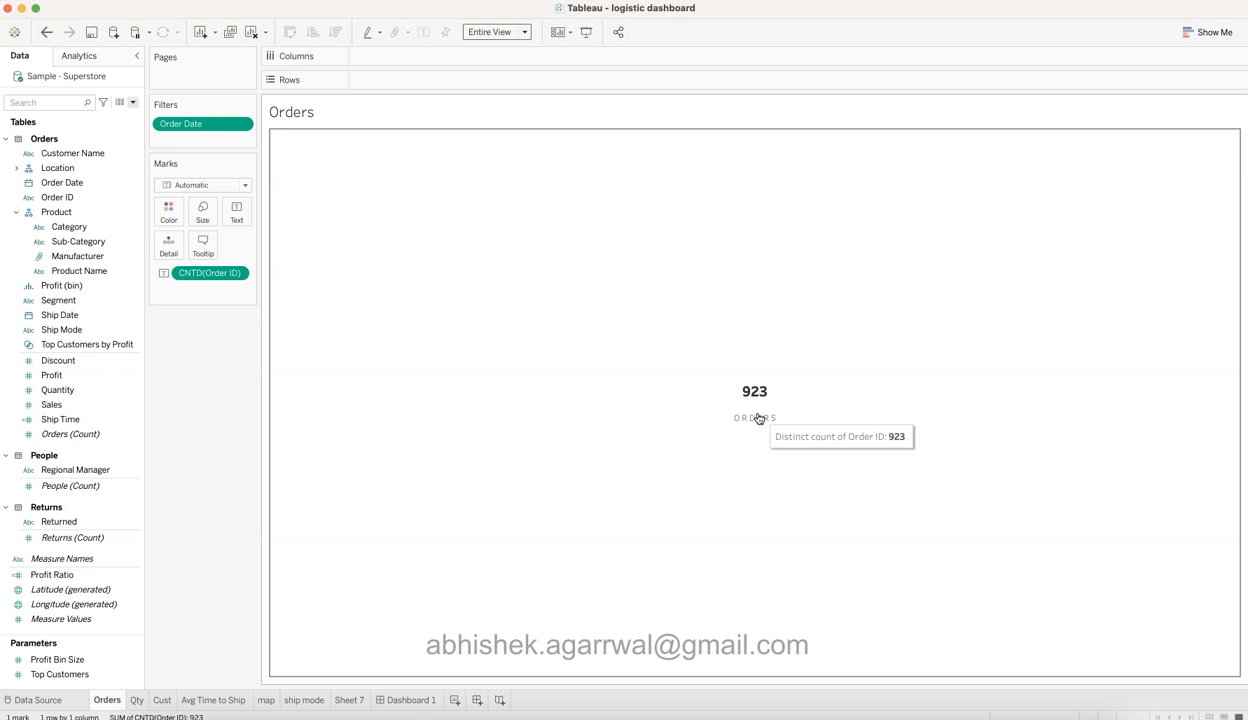
Look over the Orders worksheet's sheet options, including Duplicate, and dismiss them.
mouse_move(117, 701)
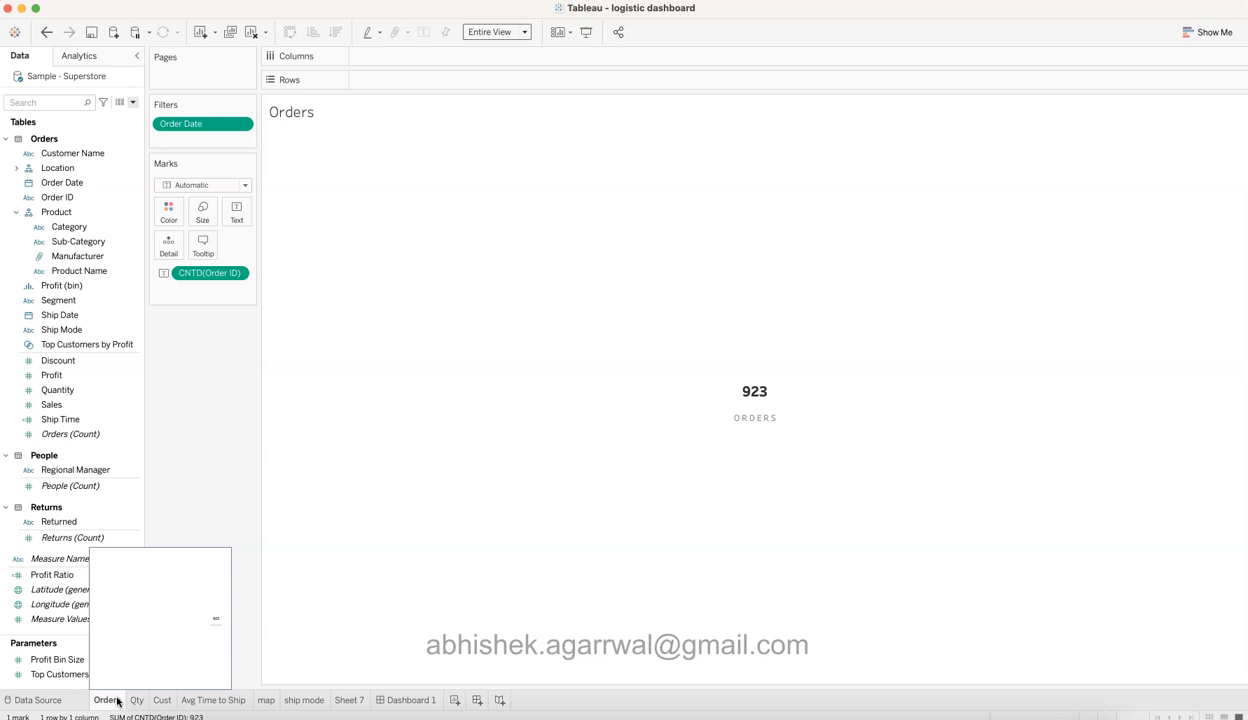
right_click(117, 701)
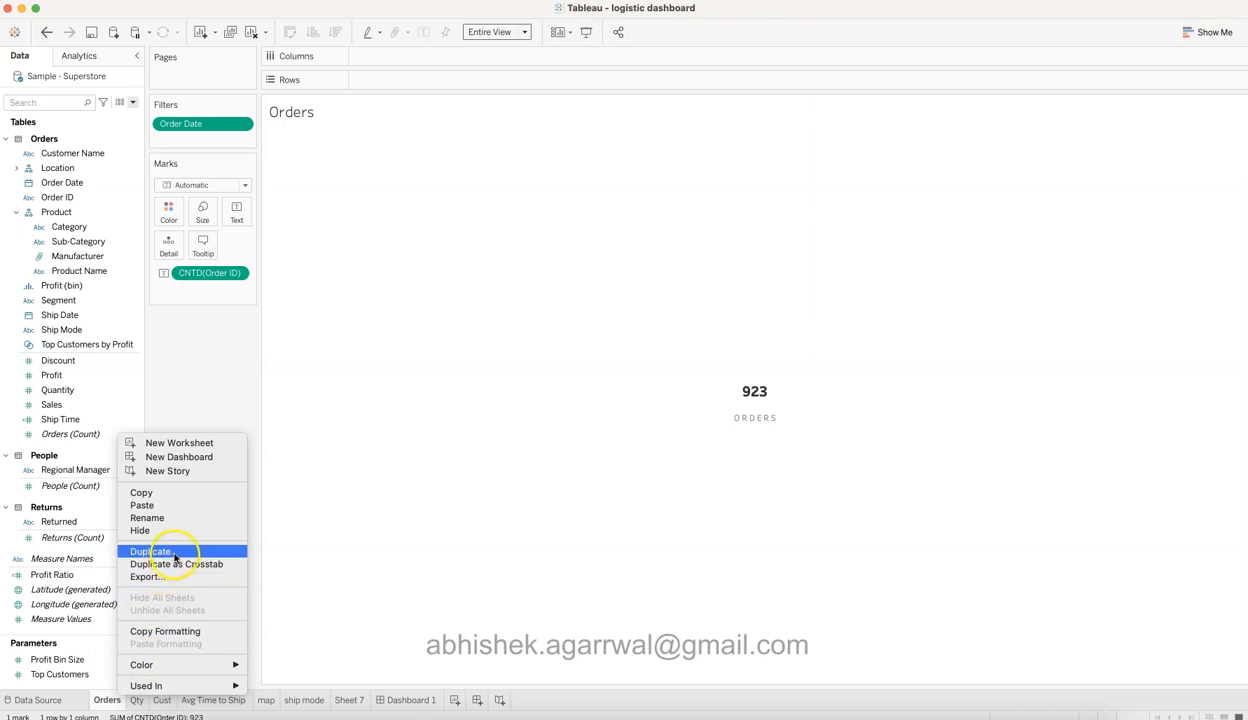
left_click(218, 382)
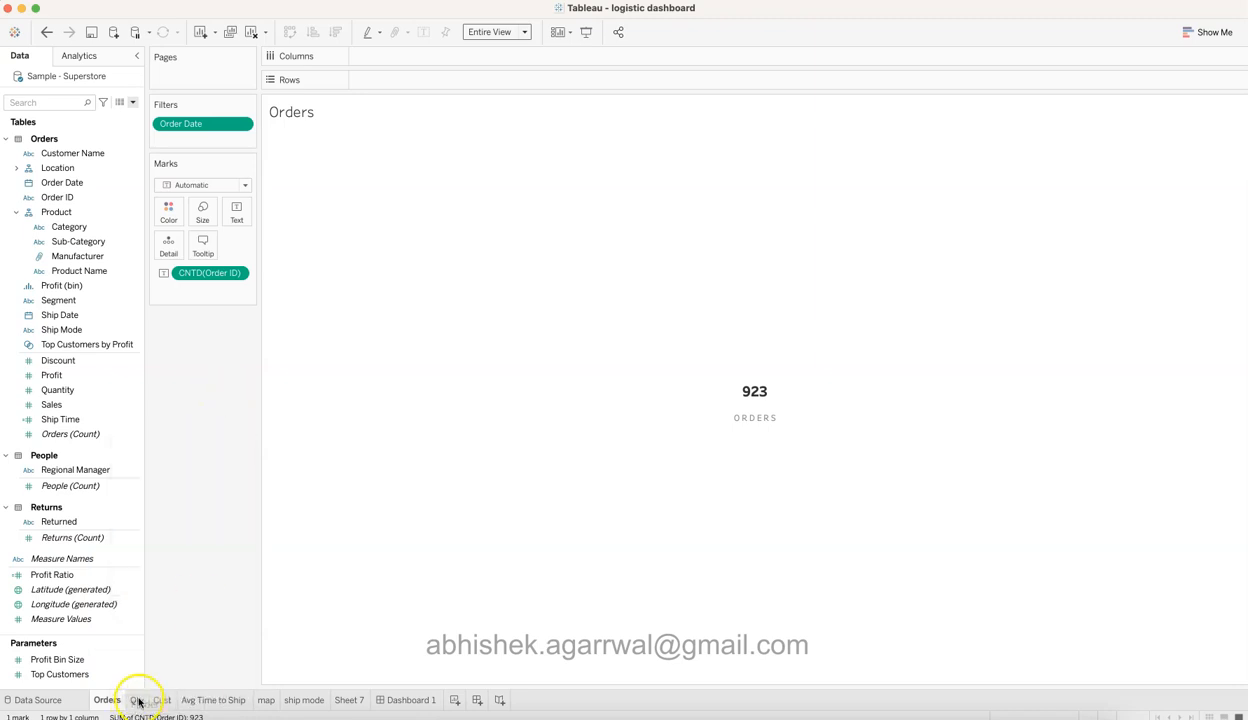
Open the Qty worksheet and review its sheet options for copying and pasting formatting.
left_click(137, 700)
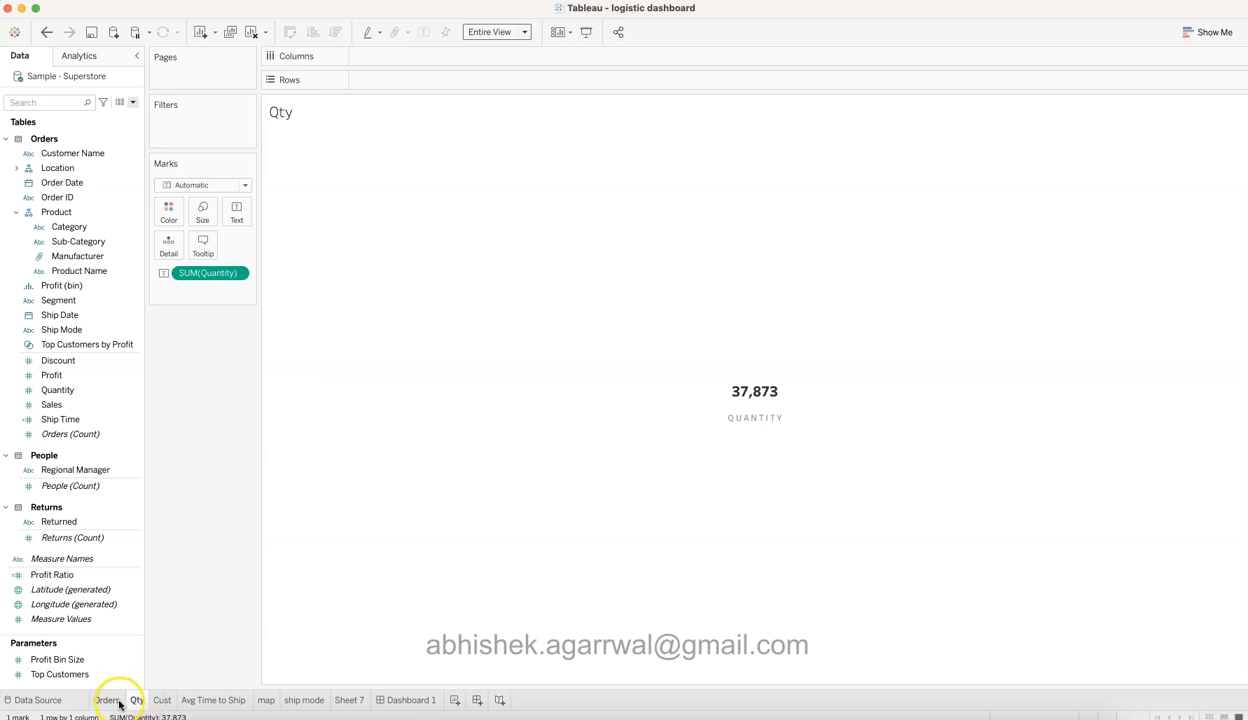
right_click(138, 705)
left_click(184, 631)
left_click(140, 704)
left_click(181, 630)
left_click(130, 333)
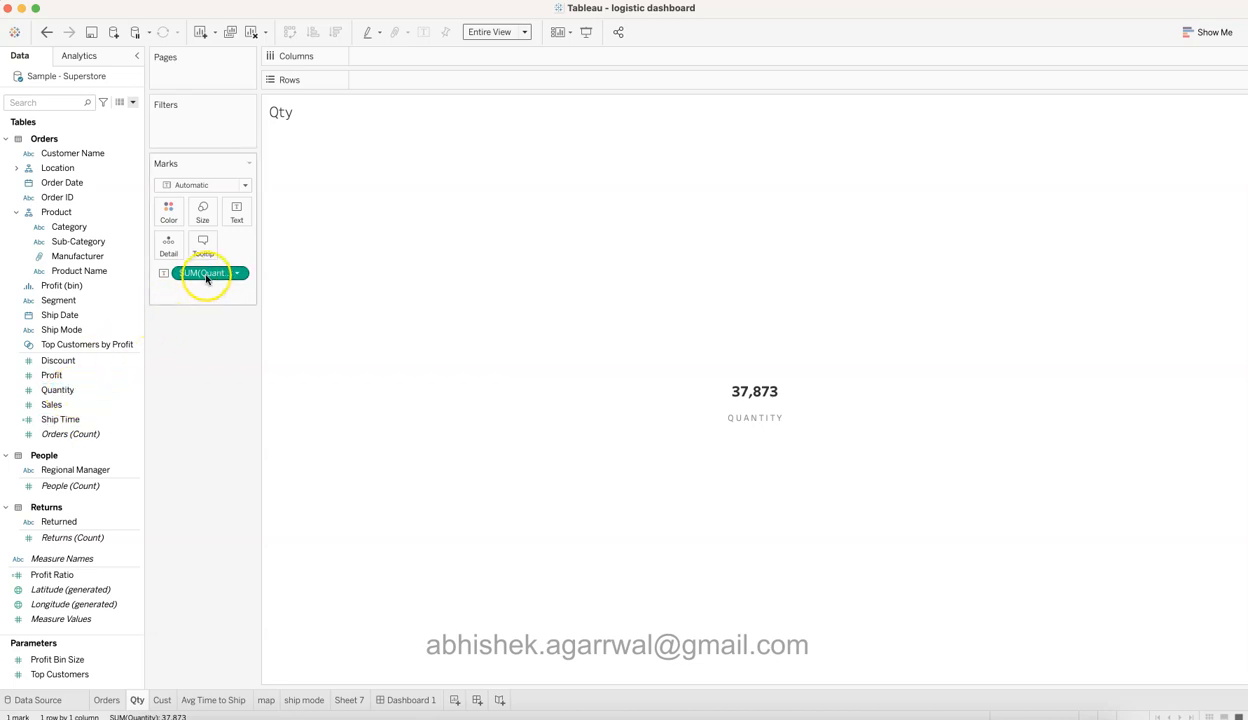
Compare the Orders and Qty worksheets and inspect the QUANTITY caption's formatting in the Qty label editor without changing it.
left_click(106, 699)
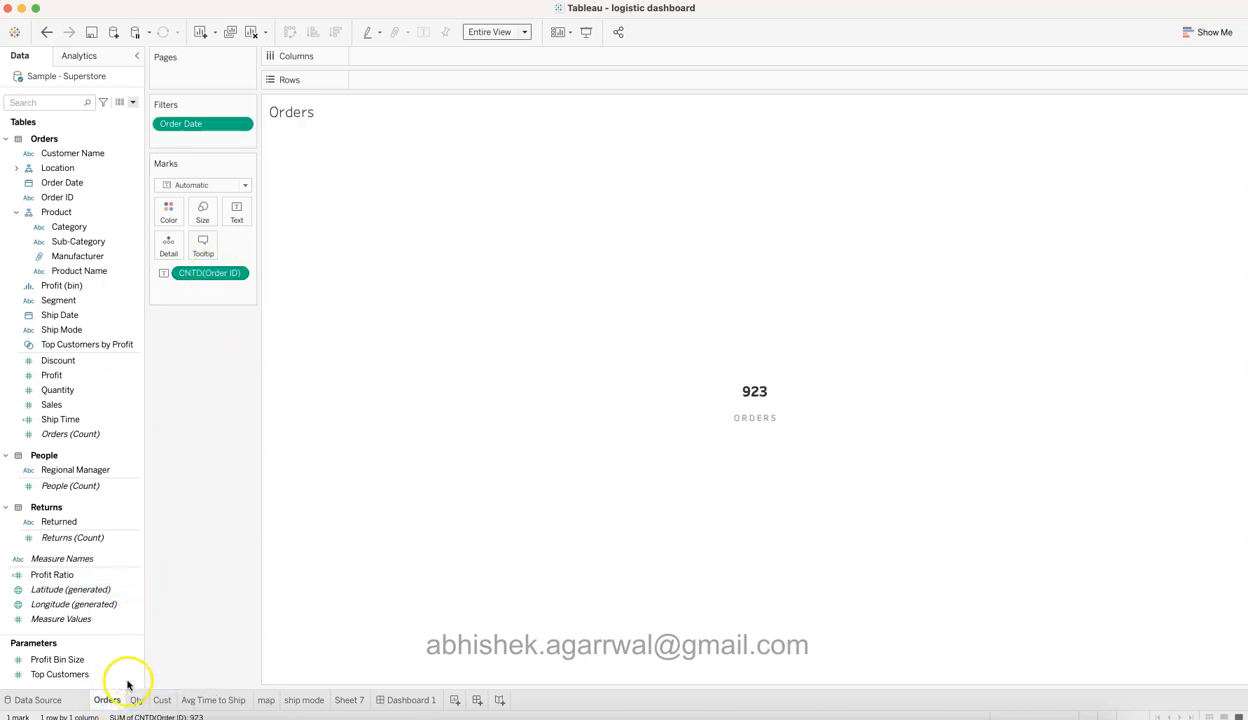
left_click(137, 698)
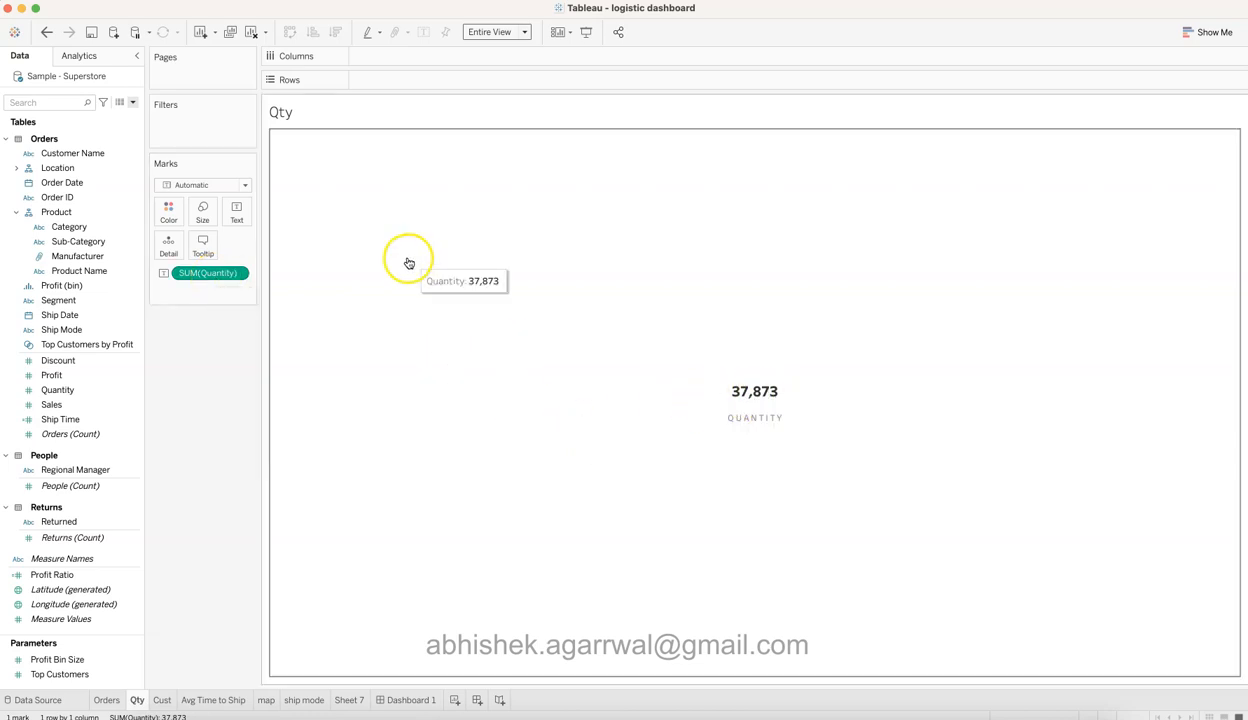
left_click(244, 220)
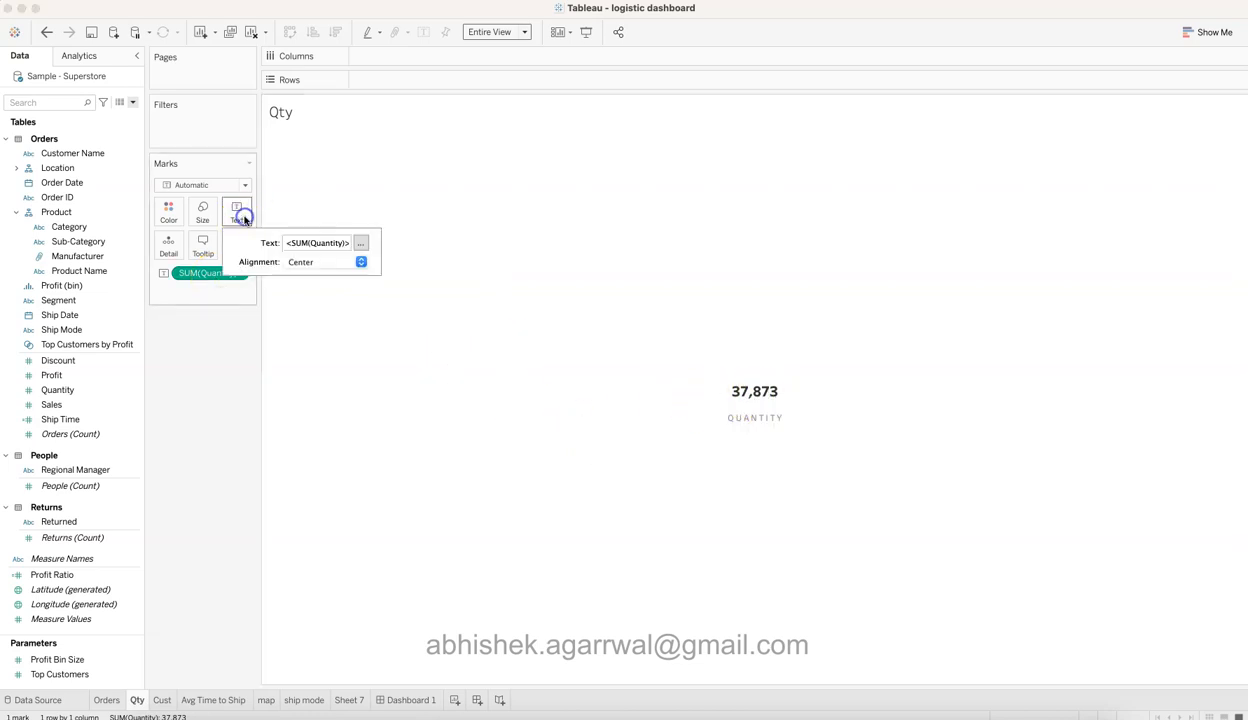
left_click(360, 243)
left_click(770, 147)
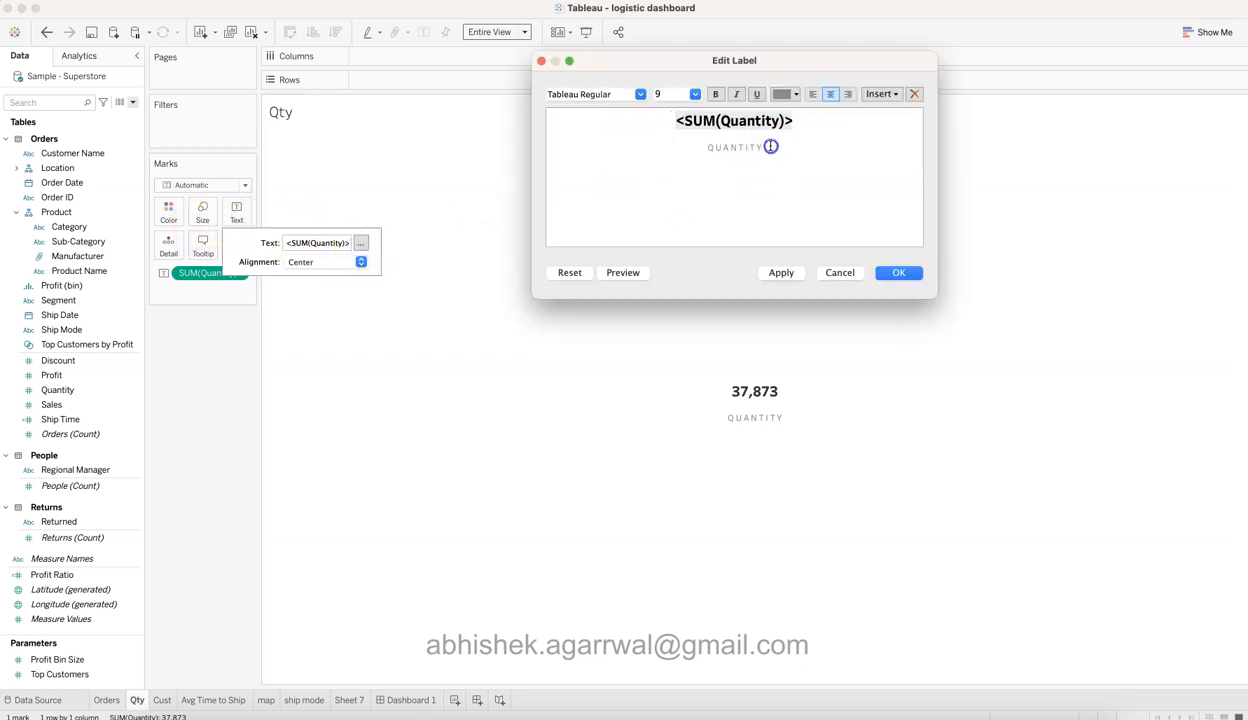
left_click(840, 271)
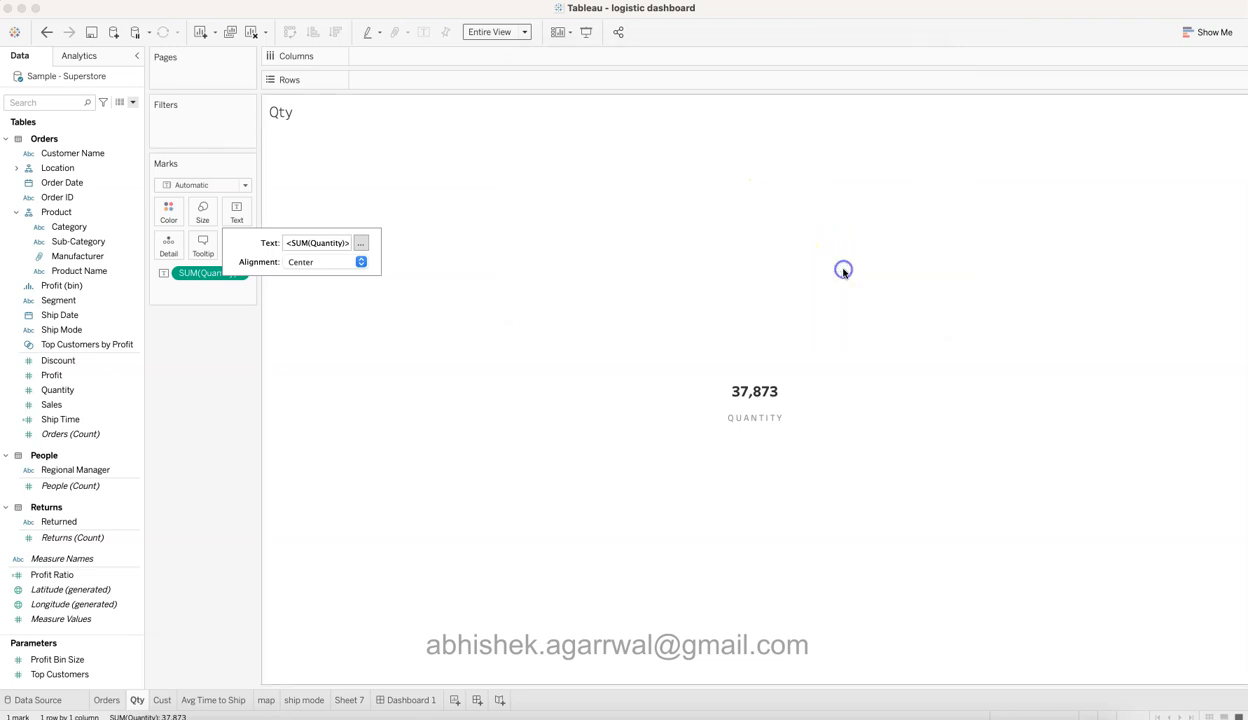
Open the Cust worksheet and review the aggregation choices for its Customer Name measure, keeping Count (Distinct).
left_click(163, 700)
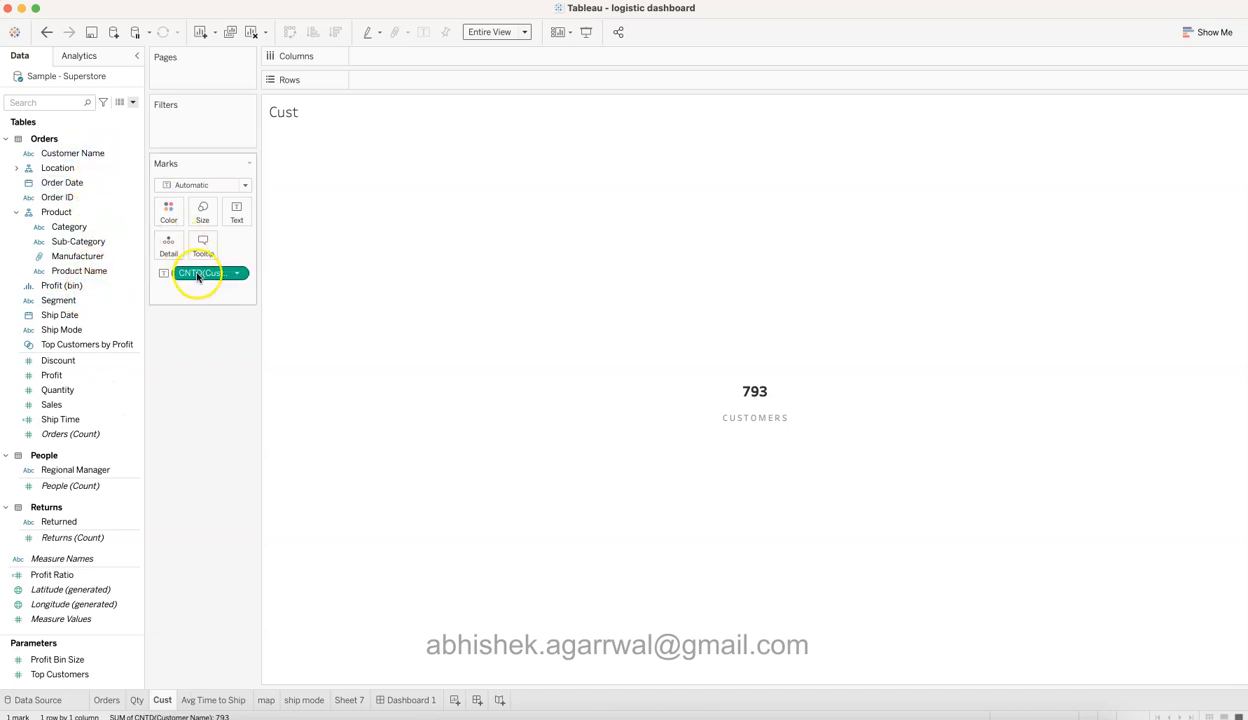
left_click(238, 273)
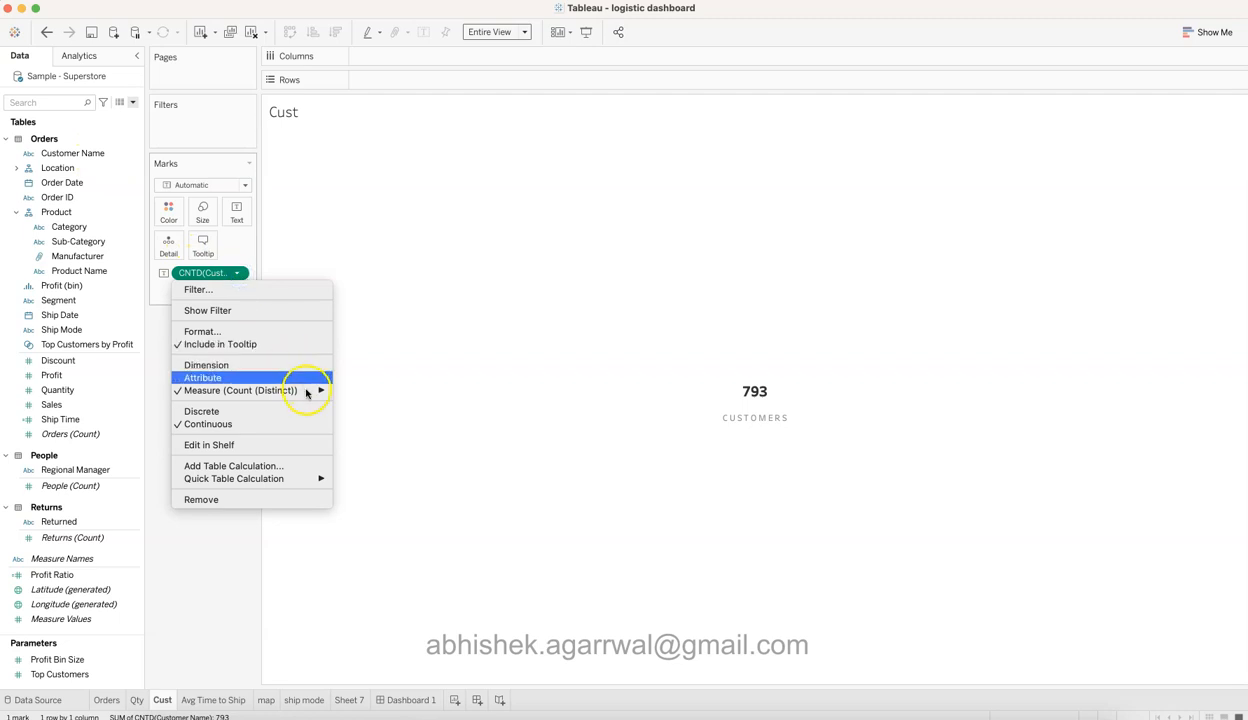
mouse_move(300, 390)
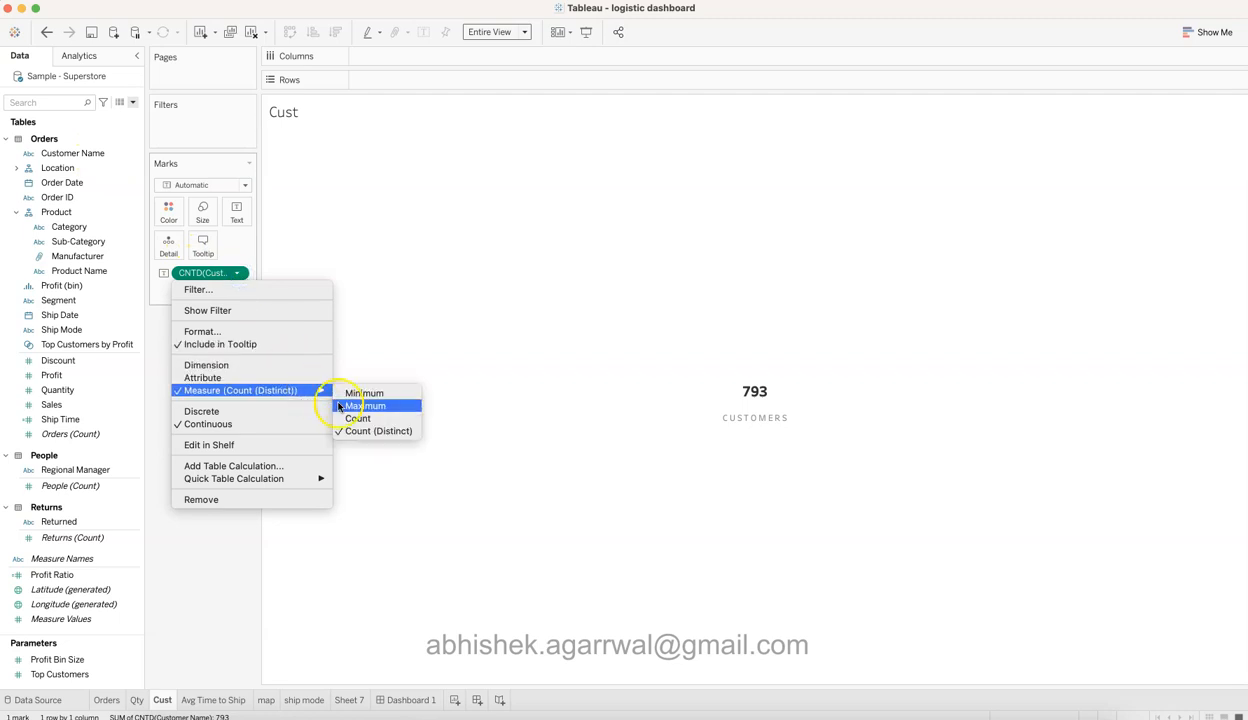
left_click(230, 597)
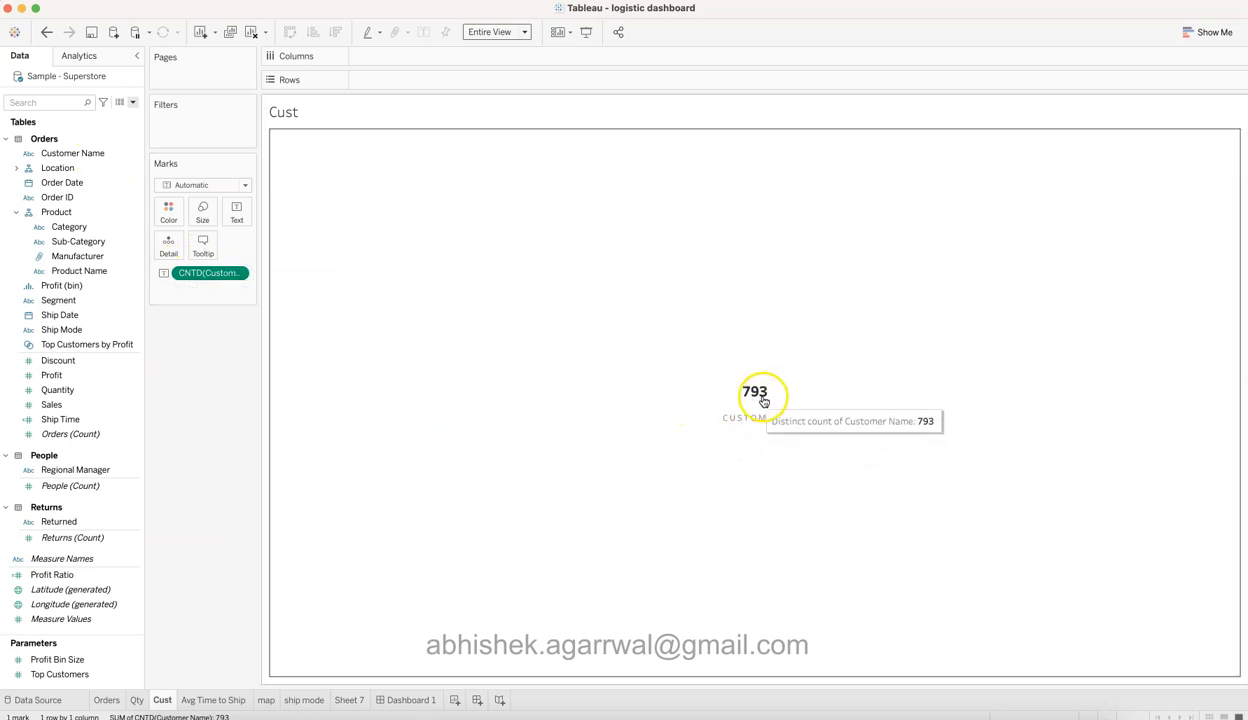
Inspect the customer count and CUSTOMERS caption in the Cust sheet's label editor and close it without changes.
left_click(246, 214)
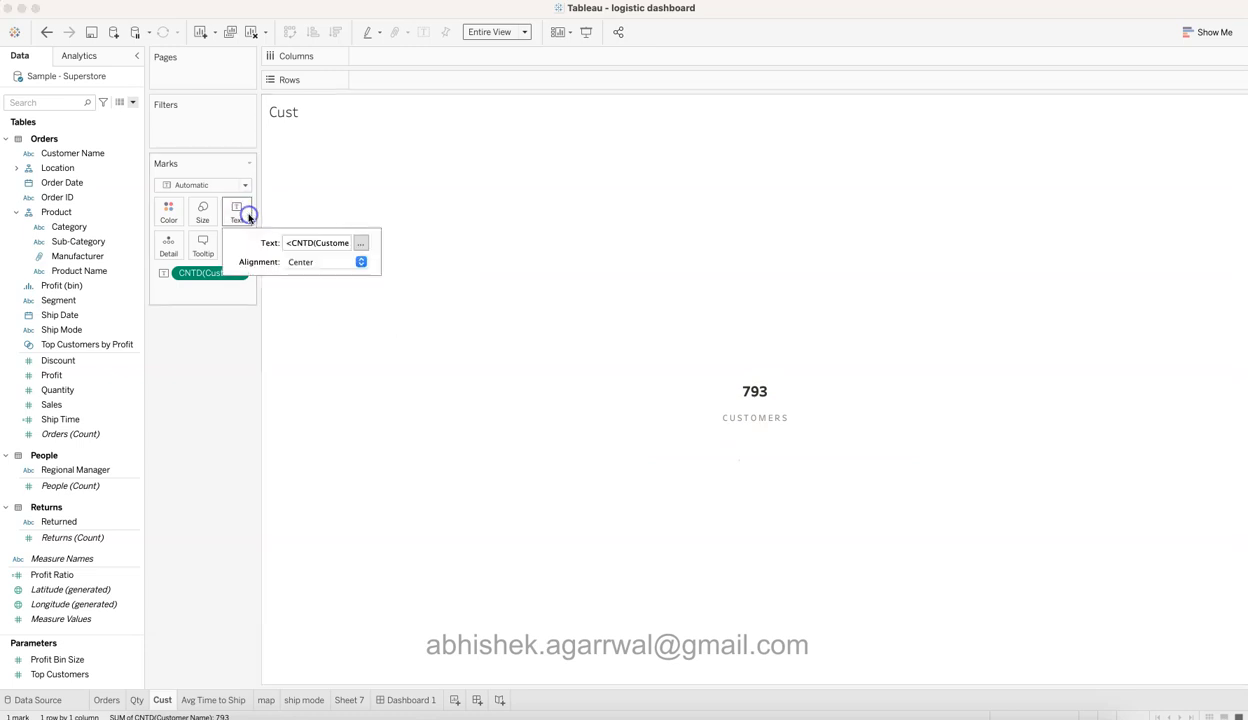
left_click(360, 243)
left_click(782, 146)
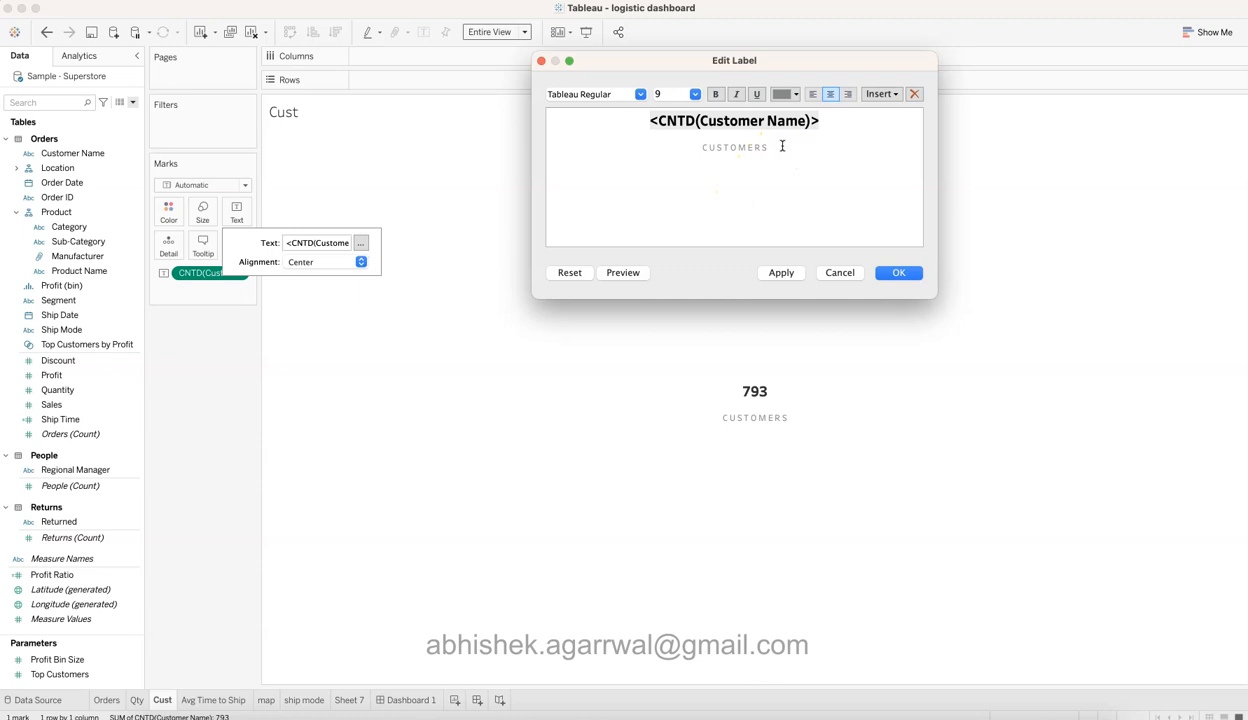
left_click(732, 160)
left_click(744, 191)
left_click(840, 274)
left_click(348, 607)
left_click(208, 582)
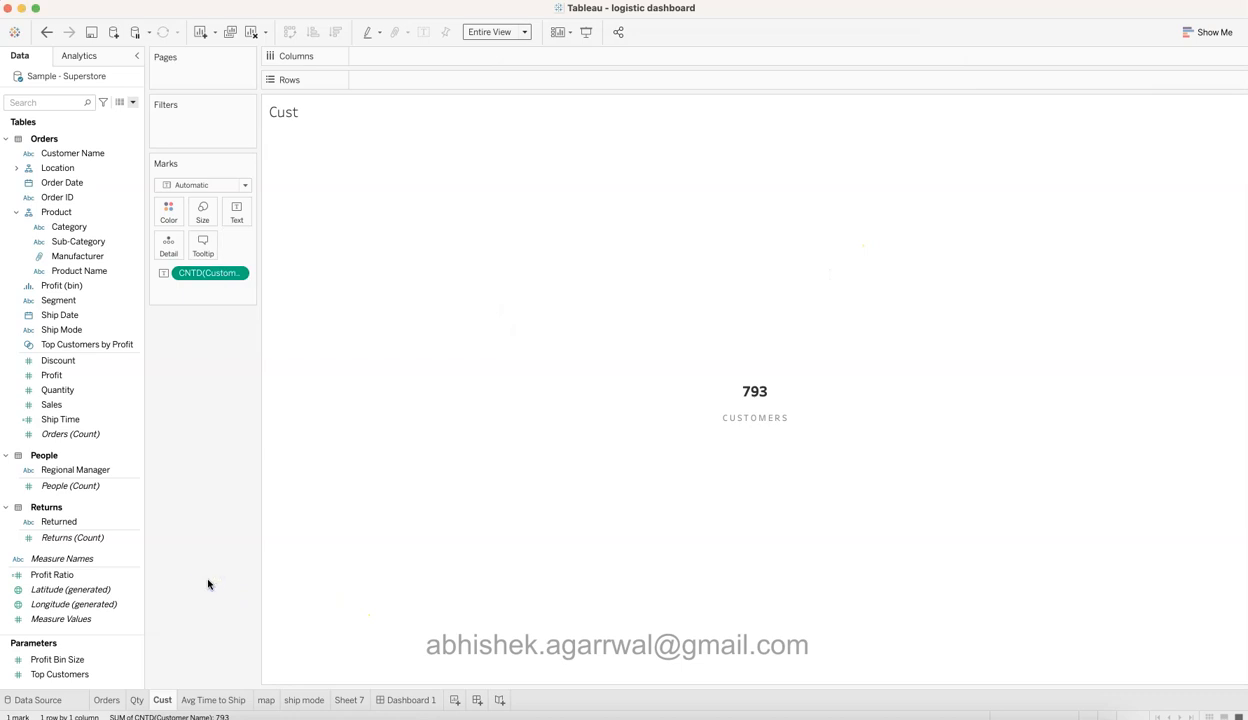
Open the Avg Time to Ship worksheet and look over the option for creating a calculated field without using it.
left_click(217, 700)
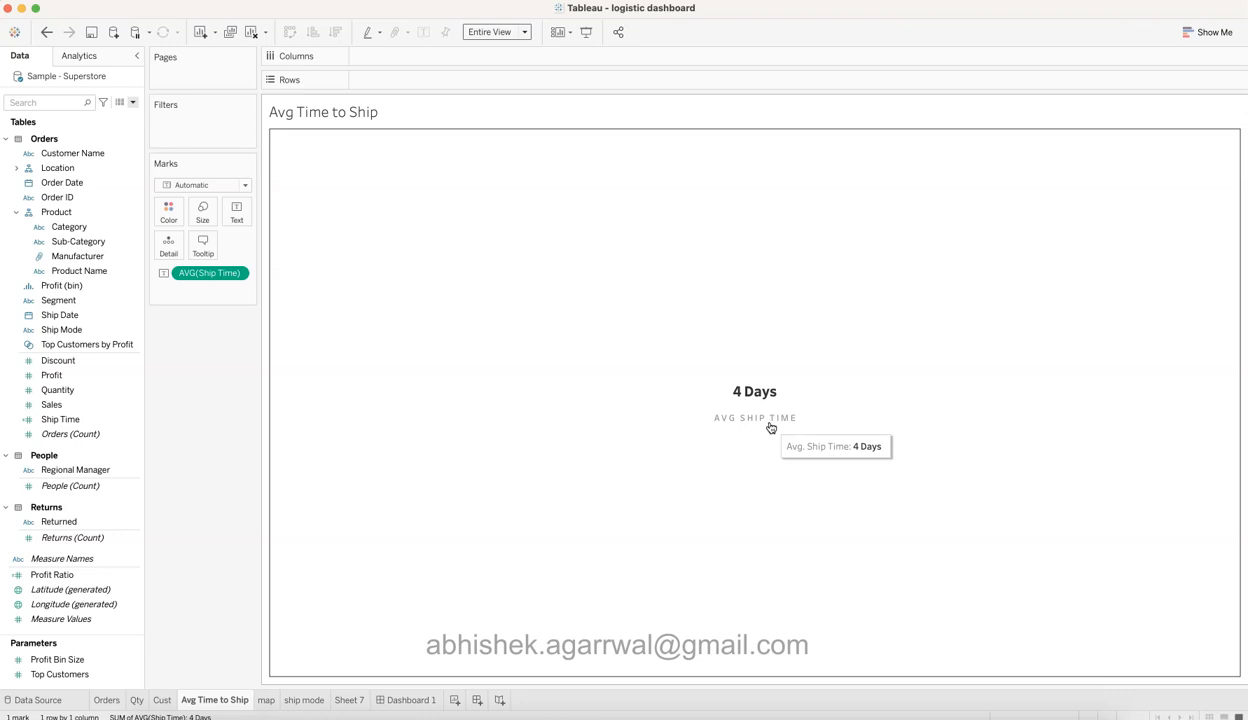
left_click(134, 103)
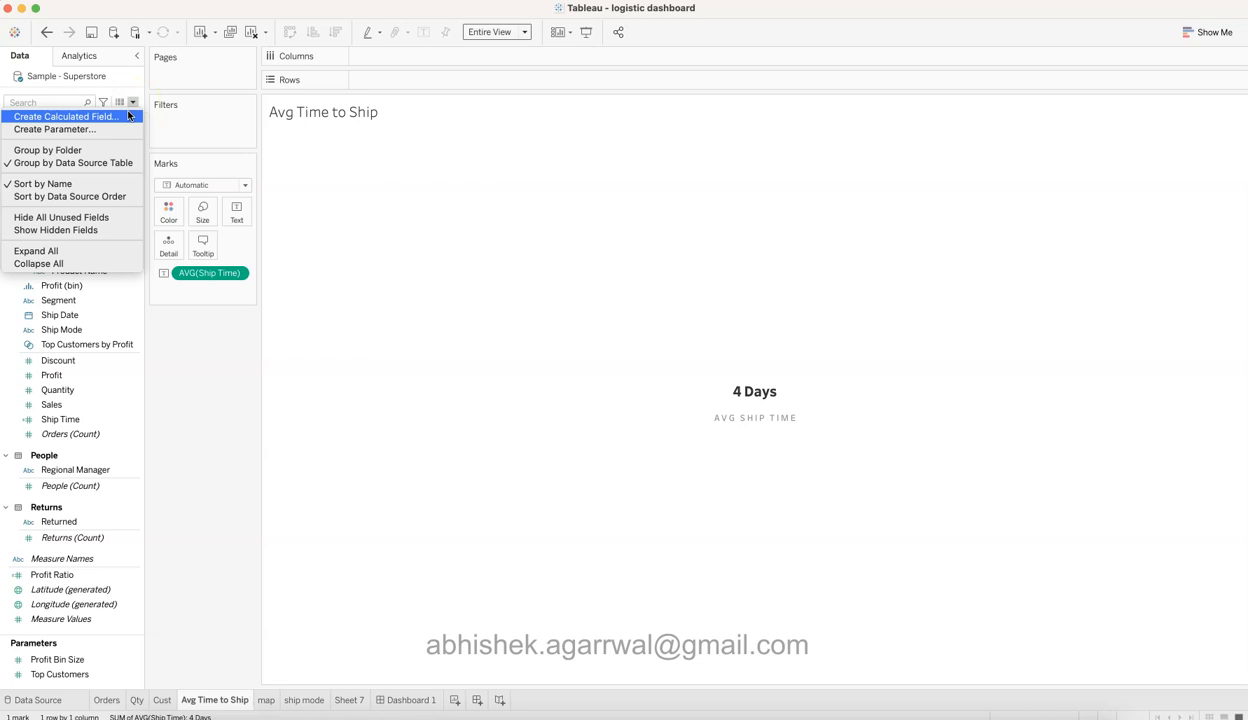
left_click(207, 403)
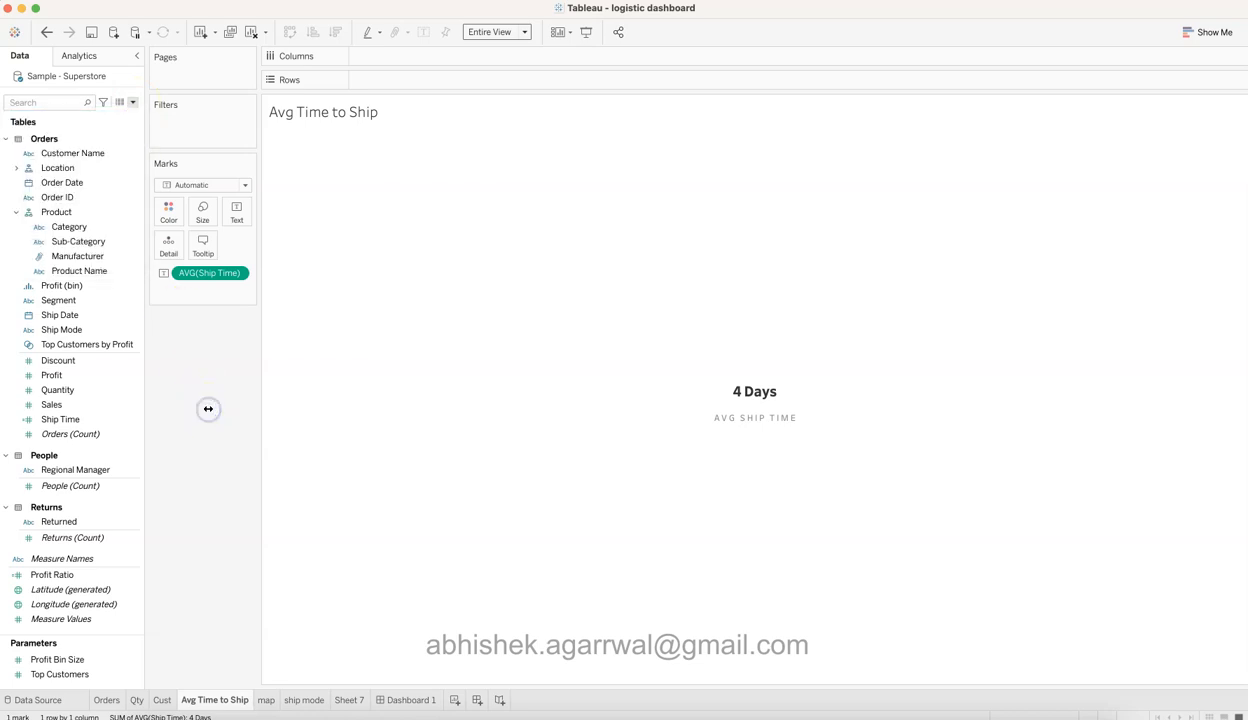
left_click(127, 467)
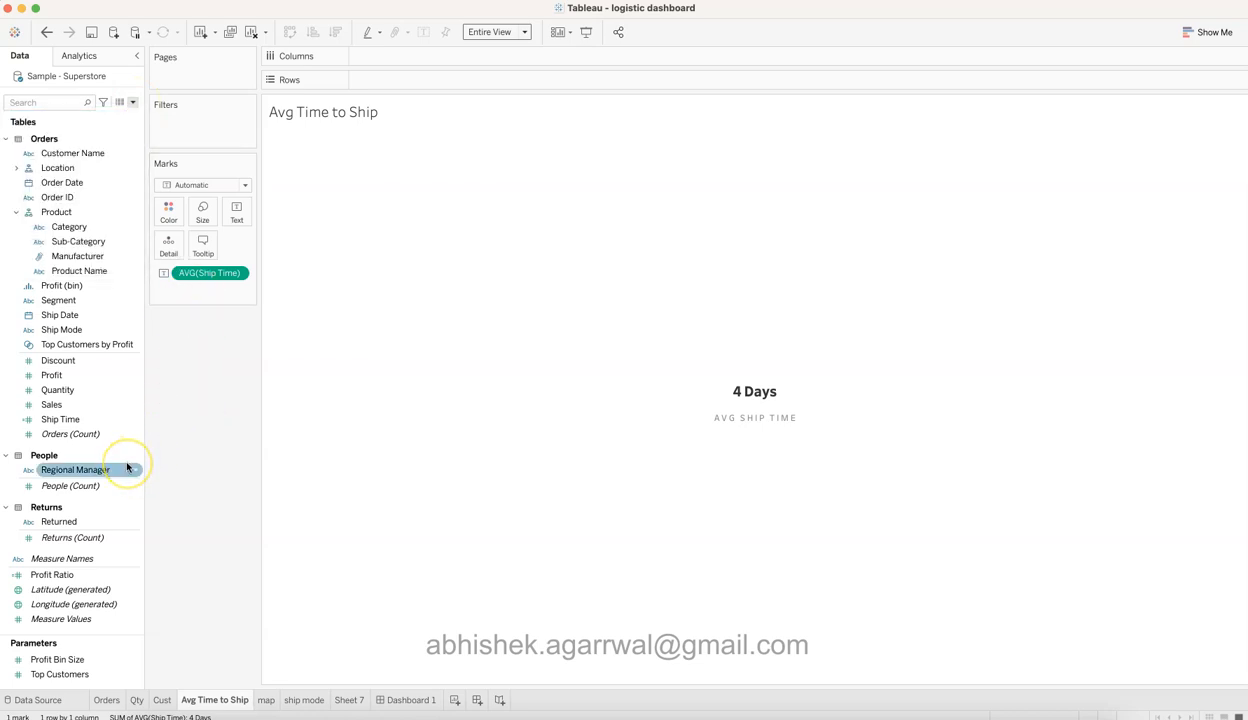
left_click(128, 344)
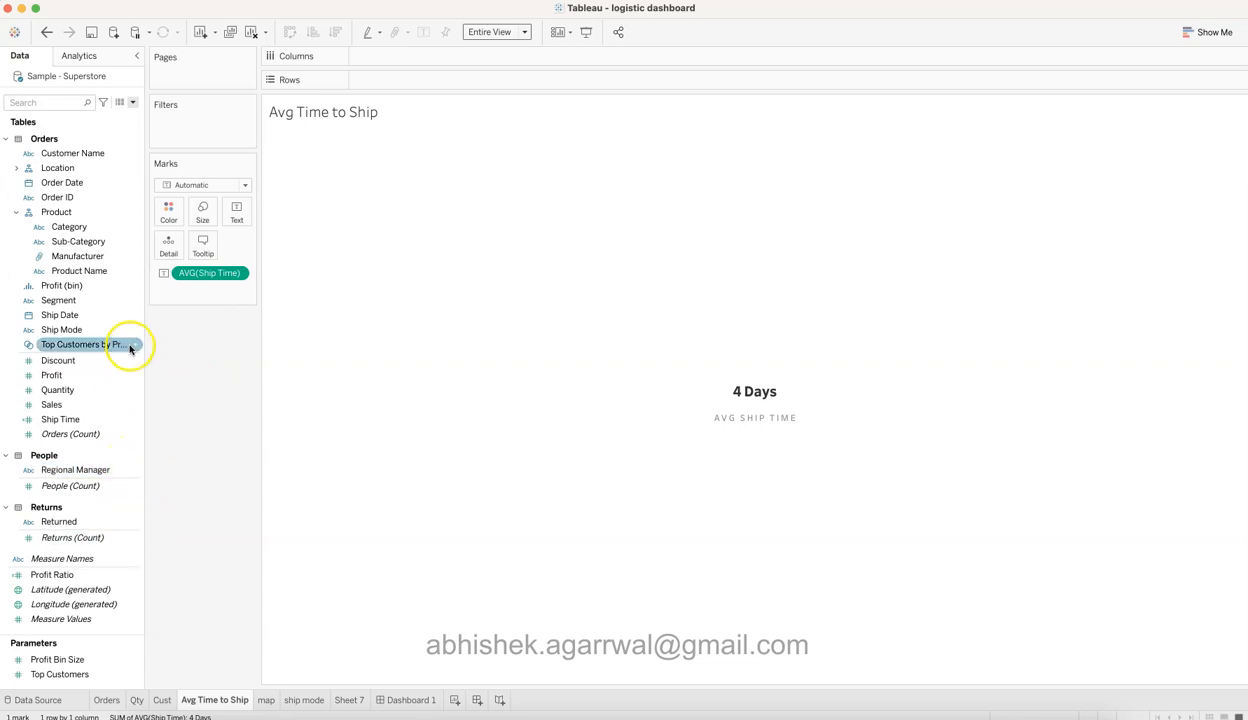
left_click(210, 274)
left_click(120, 393)
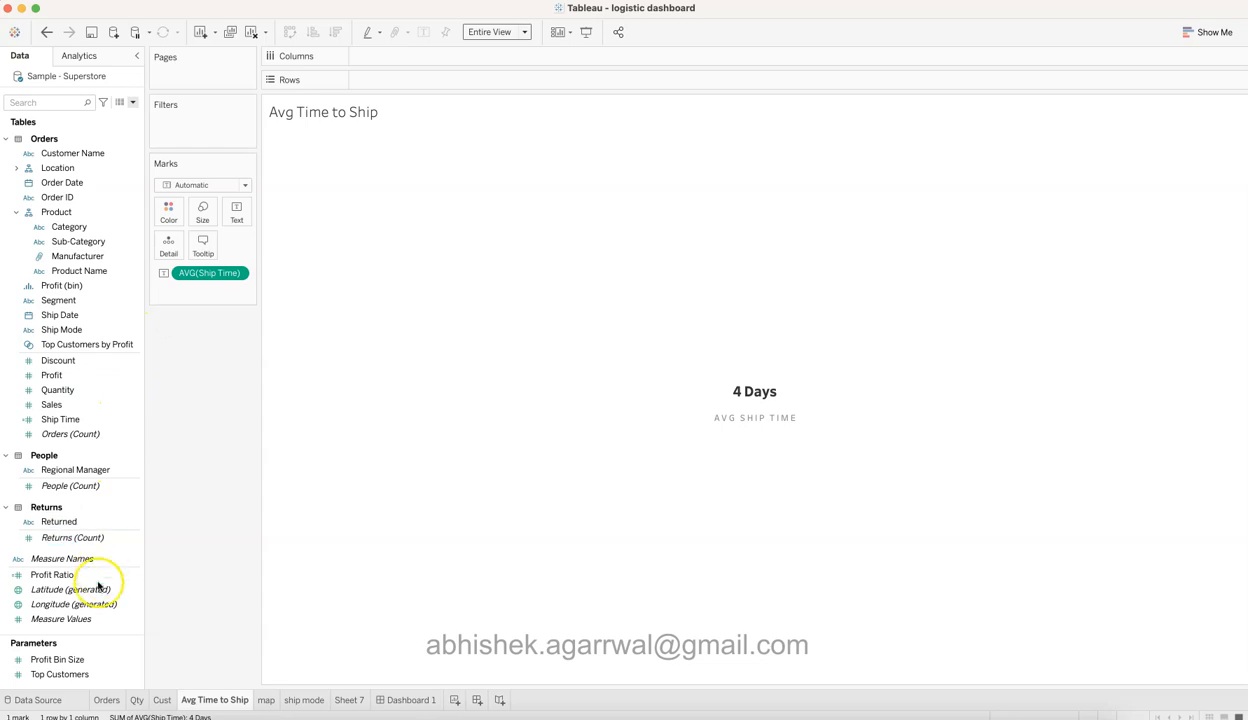
Search the data fields for "ship", examine the Ship Time calculated field's name and formula, and close it unchanged.
left_click(61, 103)
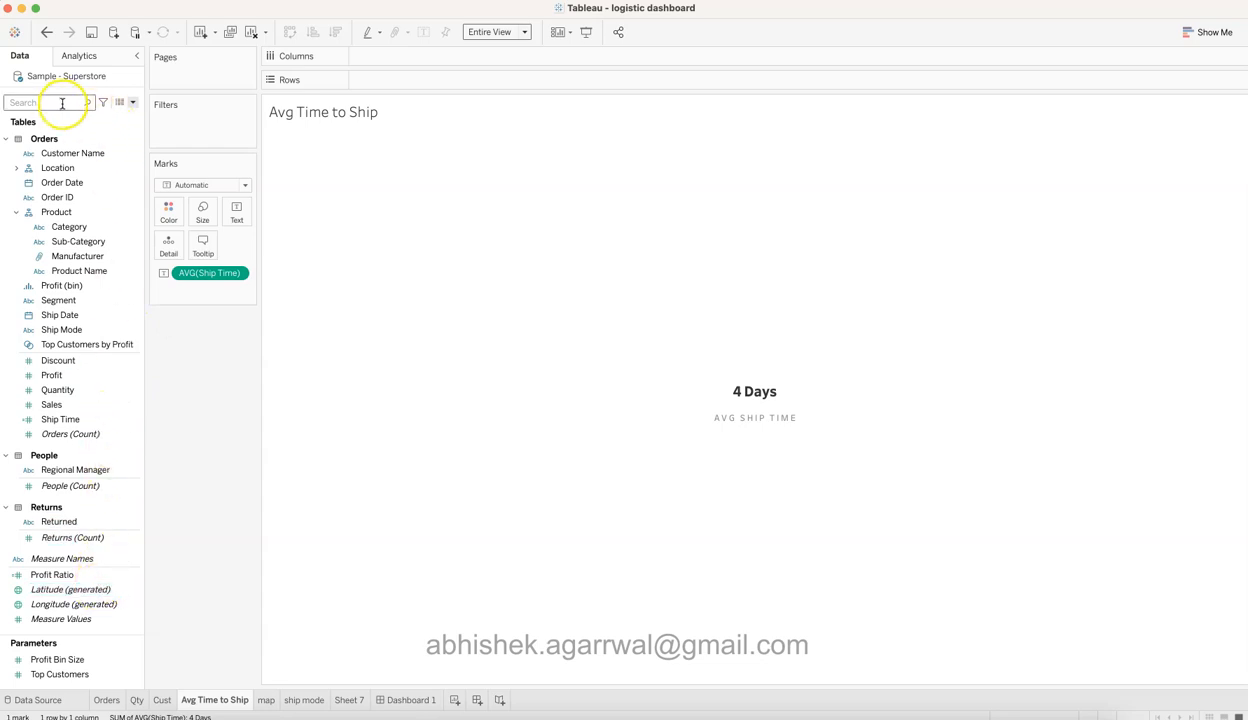
type("ship")
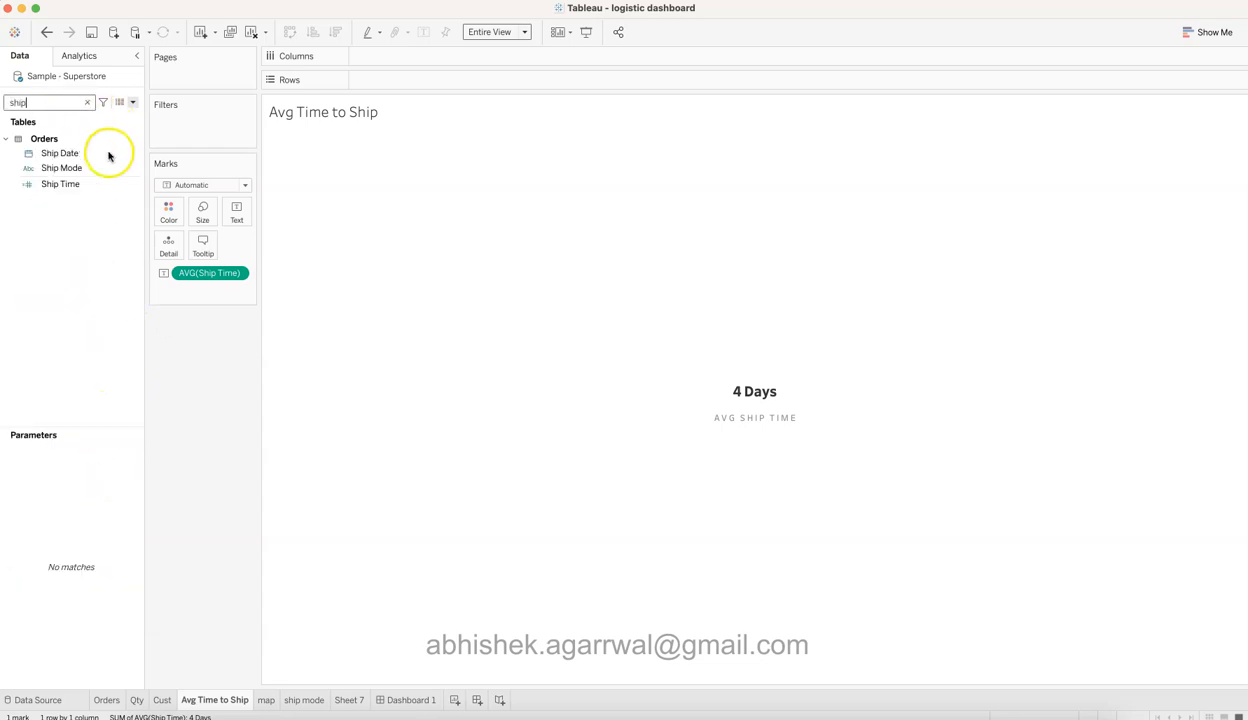
left_click(128, 186)
right_click(135, 188)
left_click(162, 262)
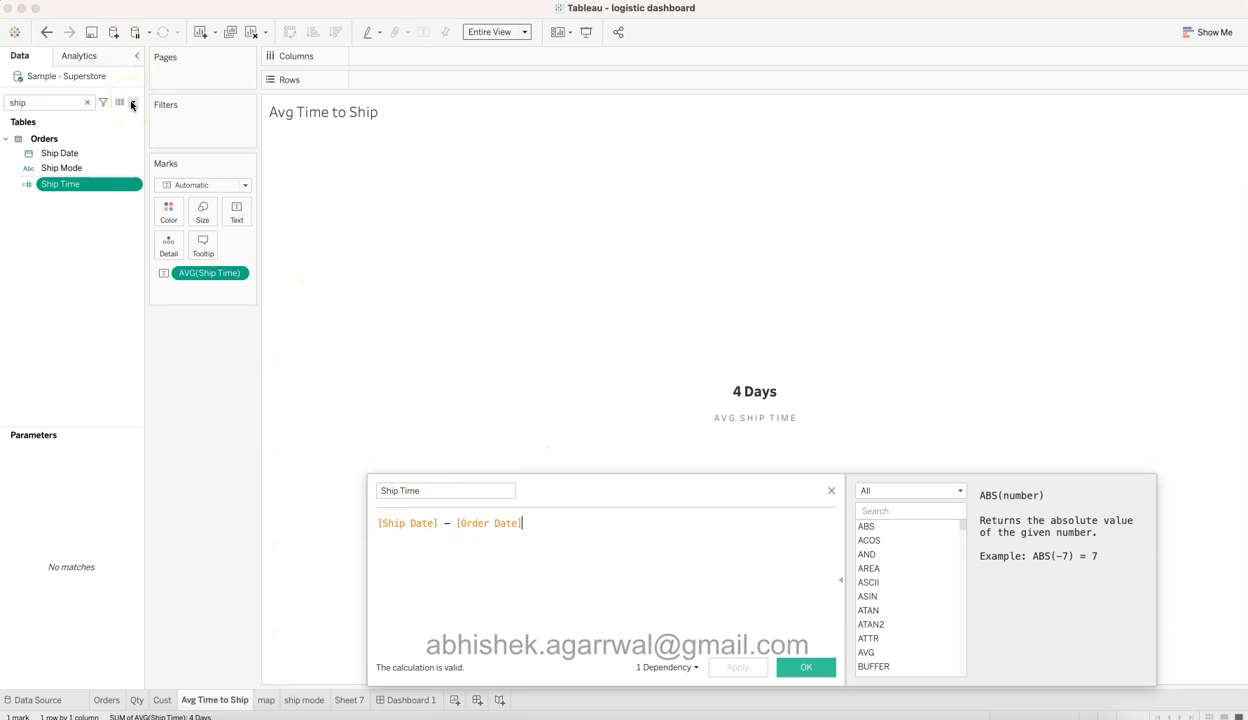
left_click_drag(433, 490, 368, 490)
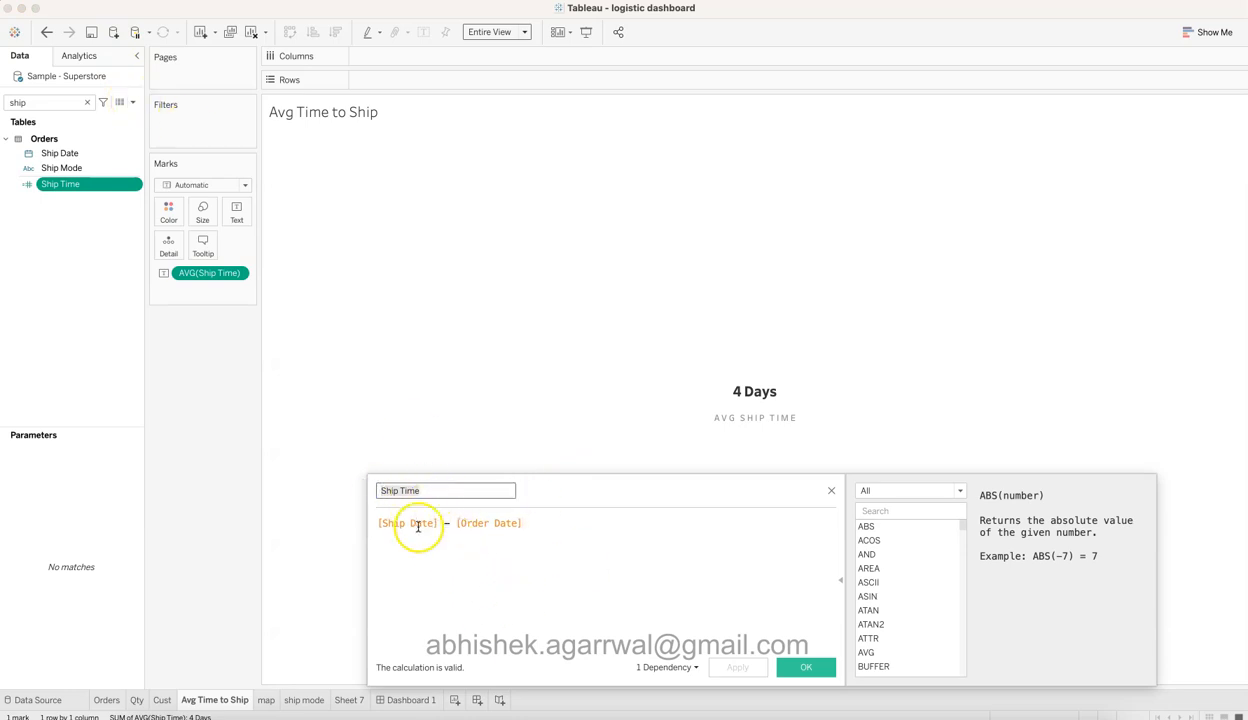
left_click(507, 526)
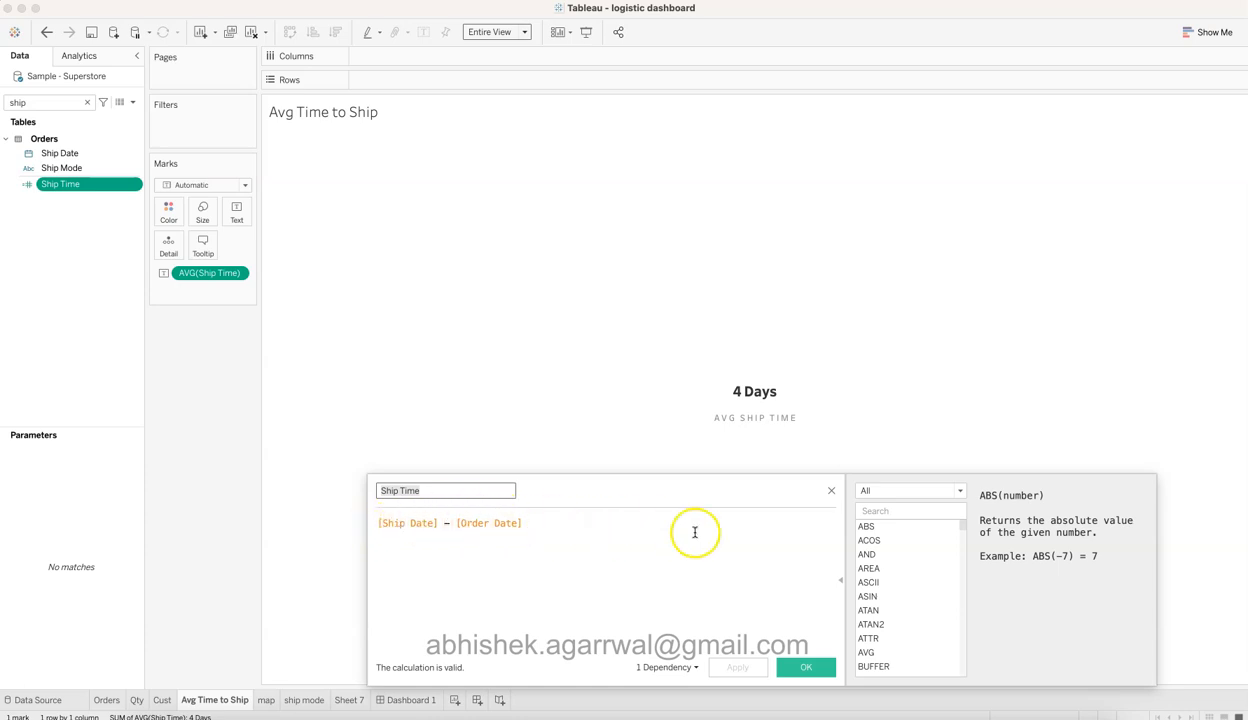
left_click(830, 490)
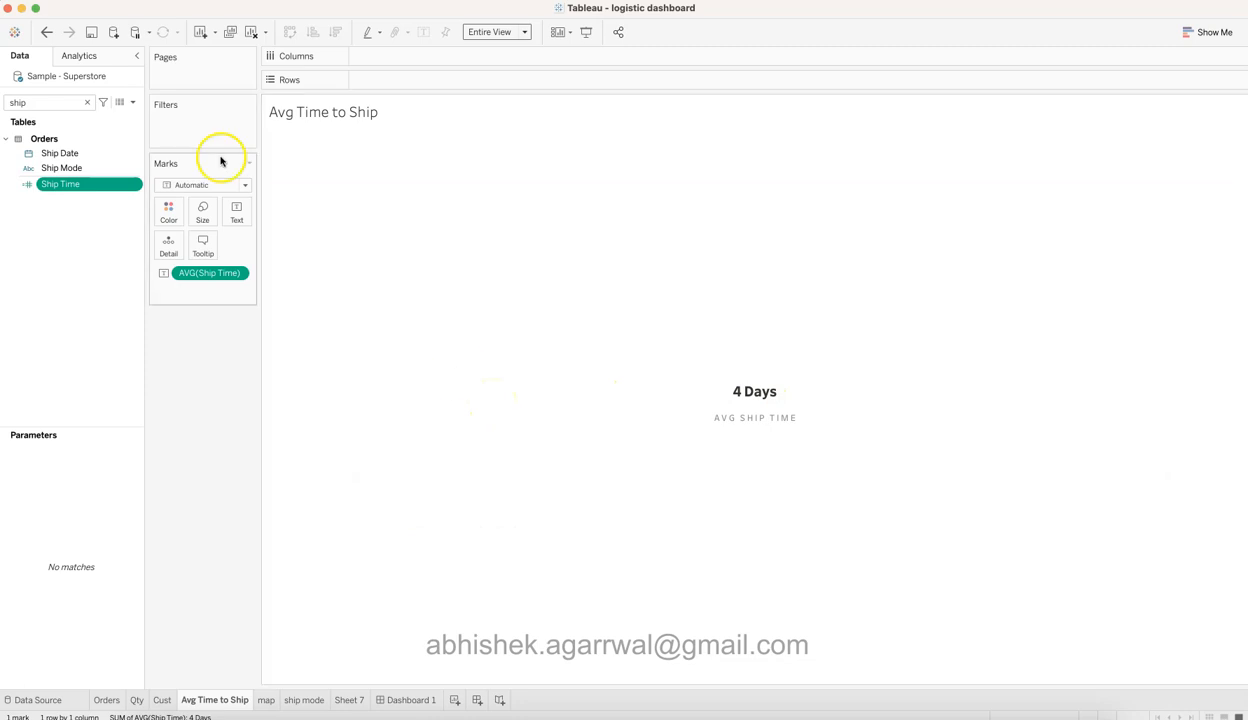
Inspect the average ship time value and its AVG SHIP TIME caption in the label editor, leaving the label unchanged.
left_click(757, 399)
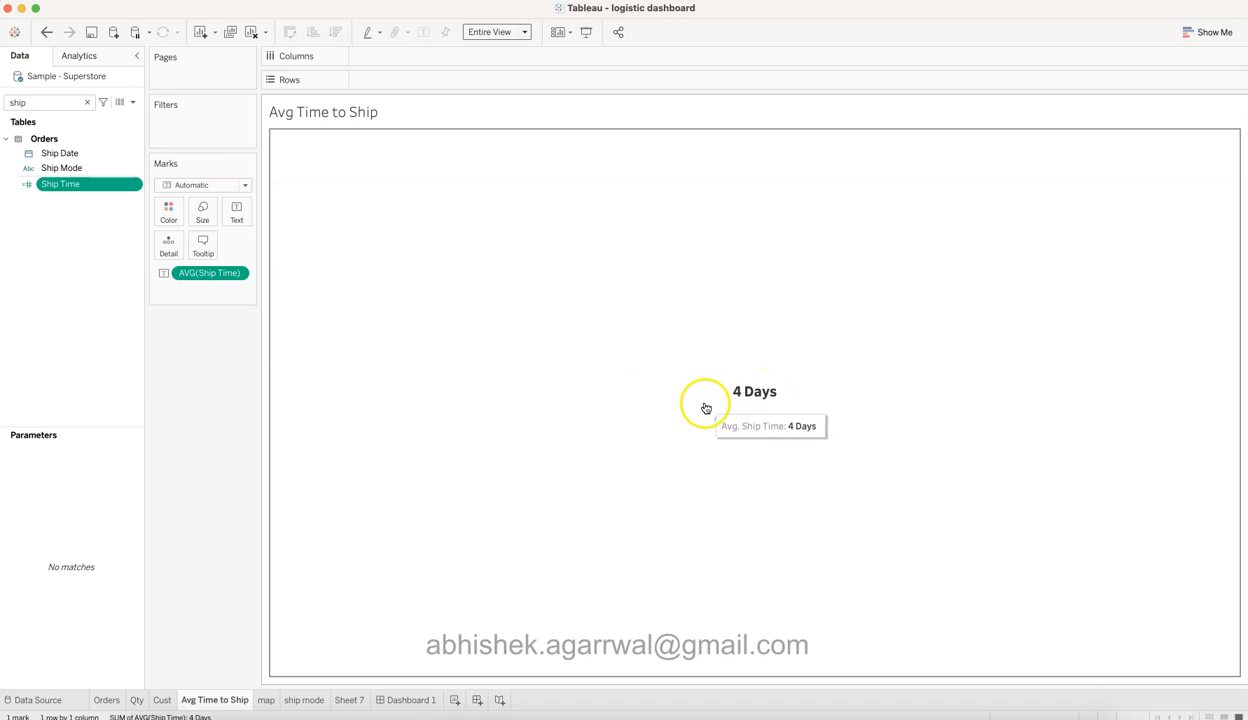
left_click(240, 212)
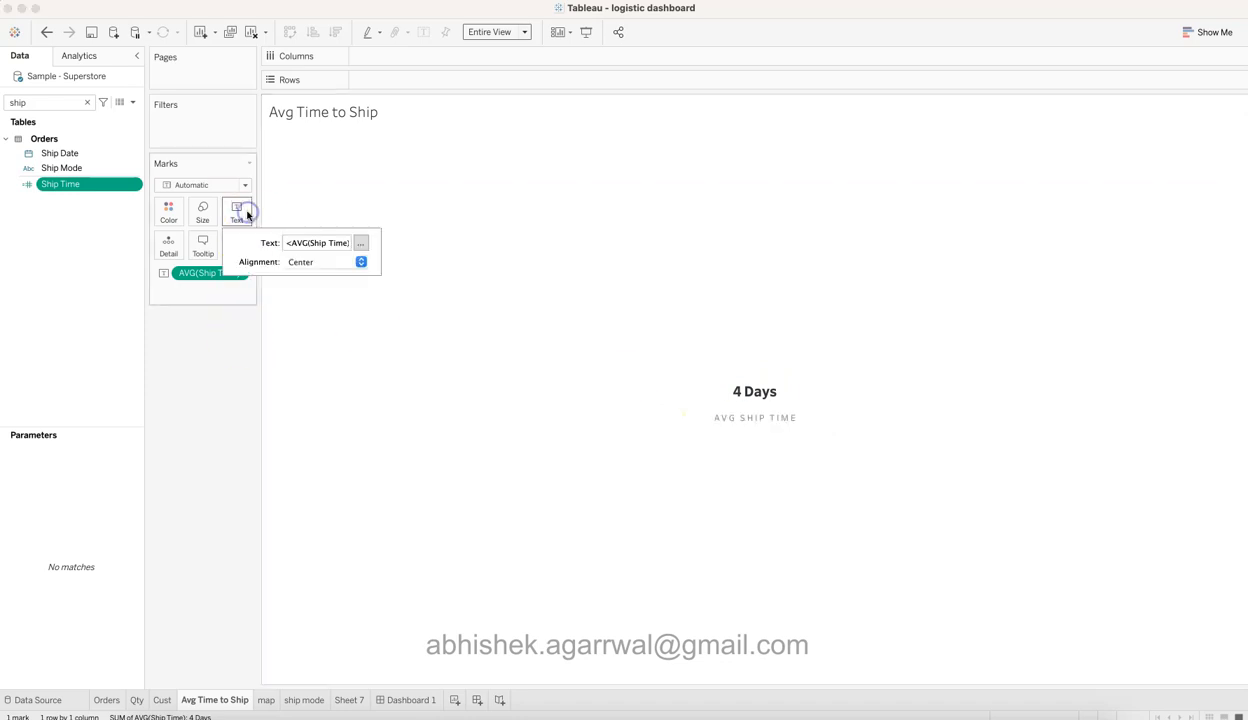
left_click(360, 243)
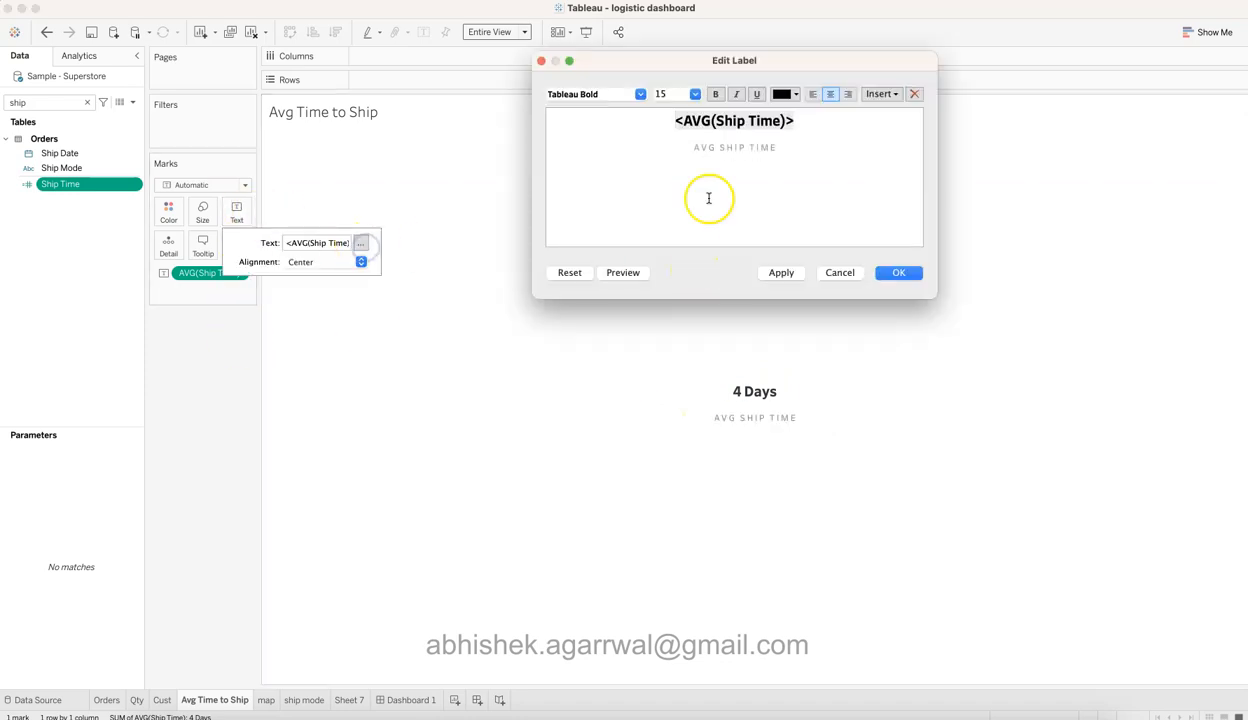
triple_click(805, 116)
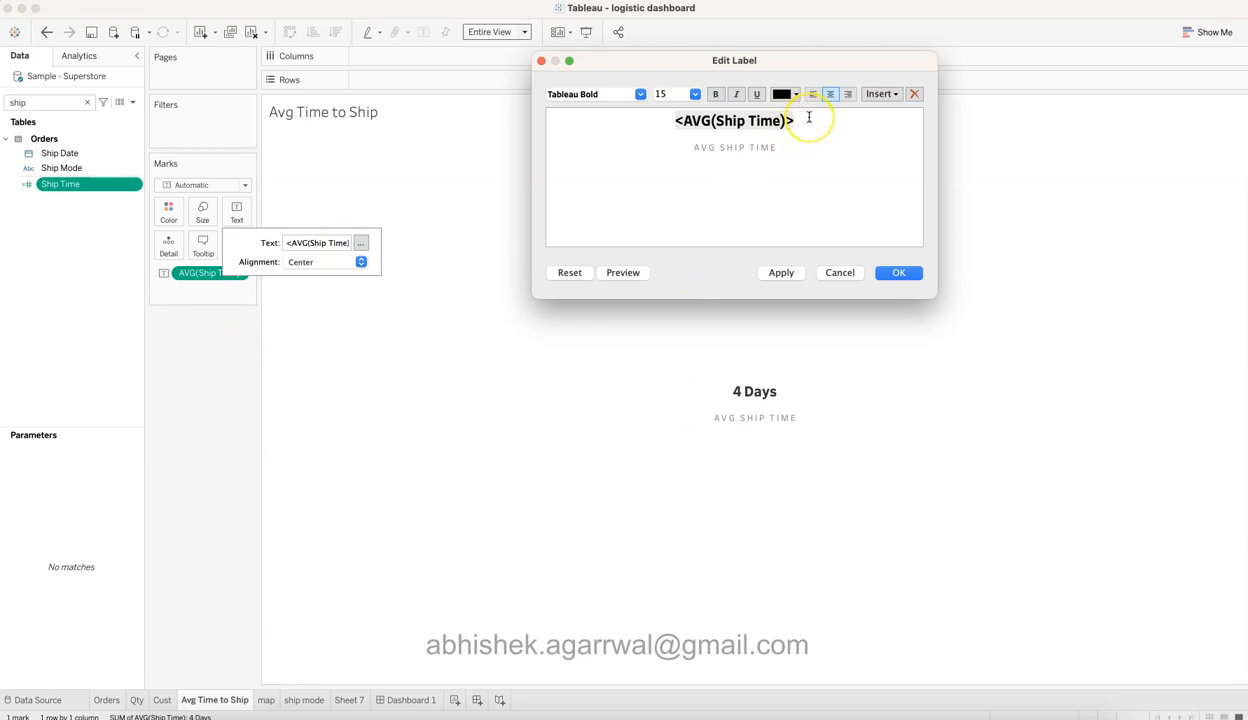
left_click(841, 272)
left_click(202, 398)
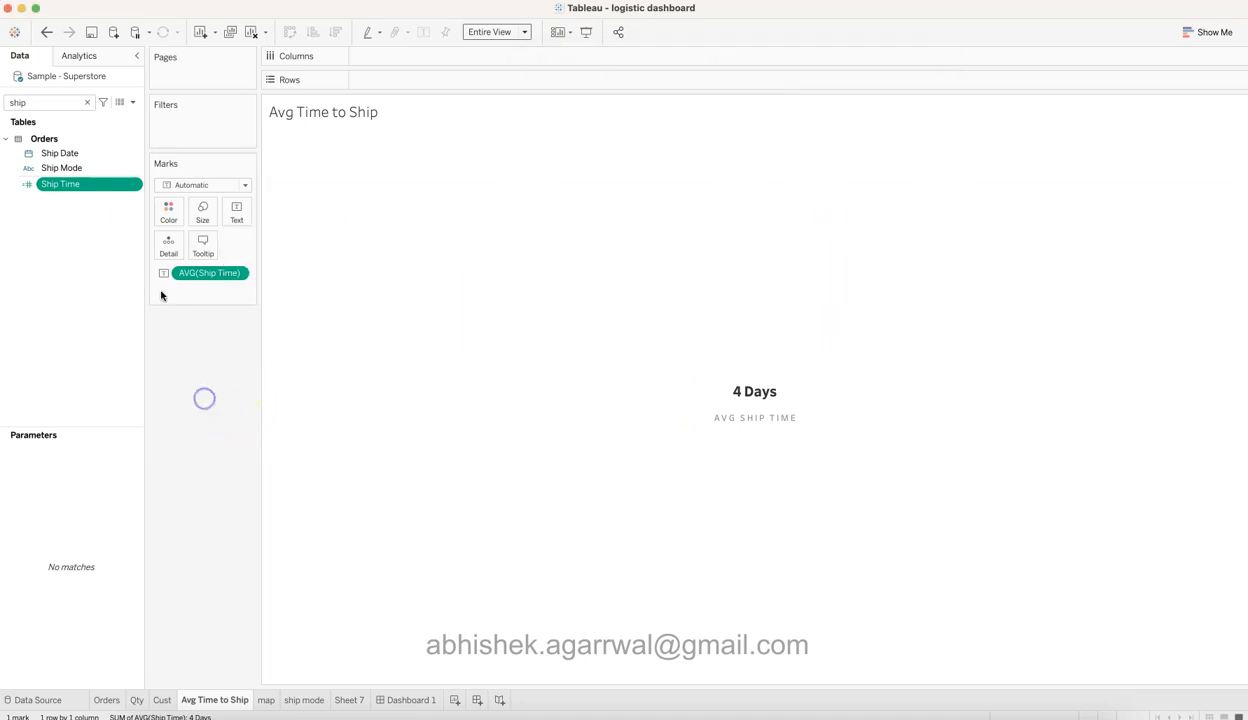
Review the AVG(Ship Time) pane number format, including its custom decimals and prefix/suffix settings, and close the formatting without changes.
left_click(238, 274)
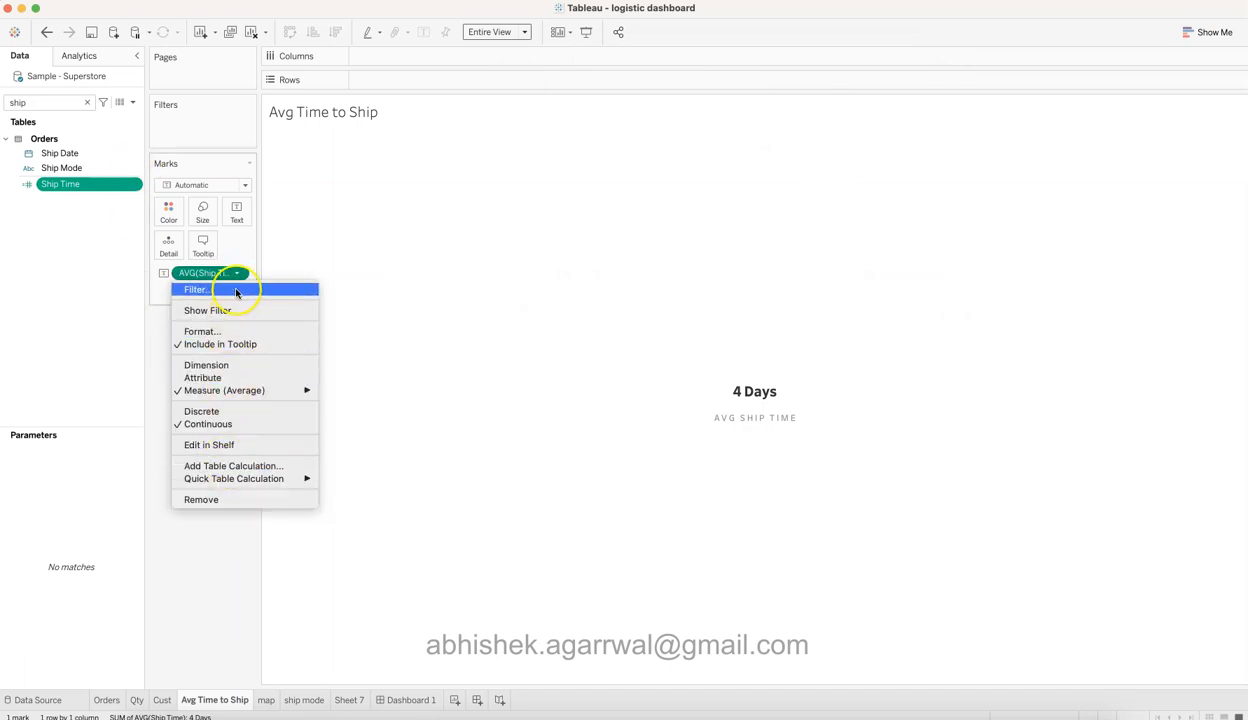
left_click(226, 331)
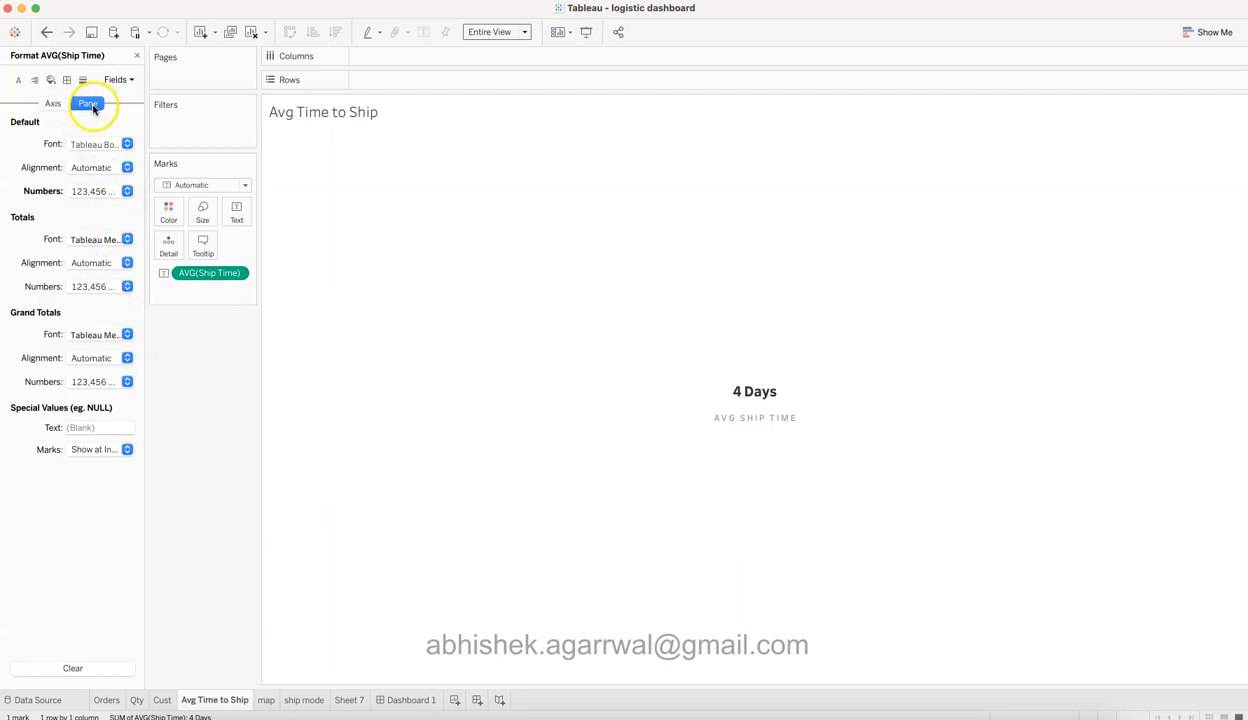
left_click(100, 190)
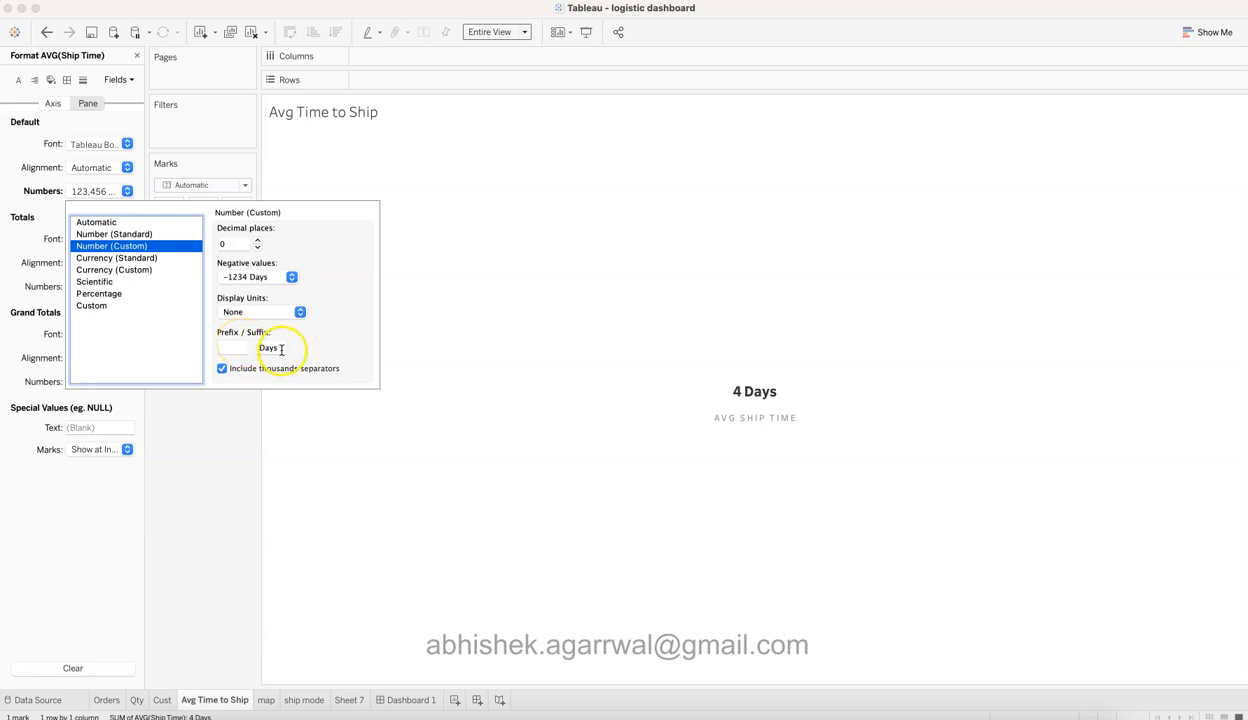
left_click(248, 347)
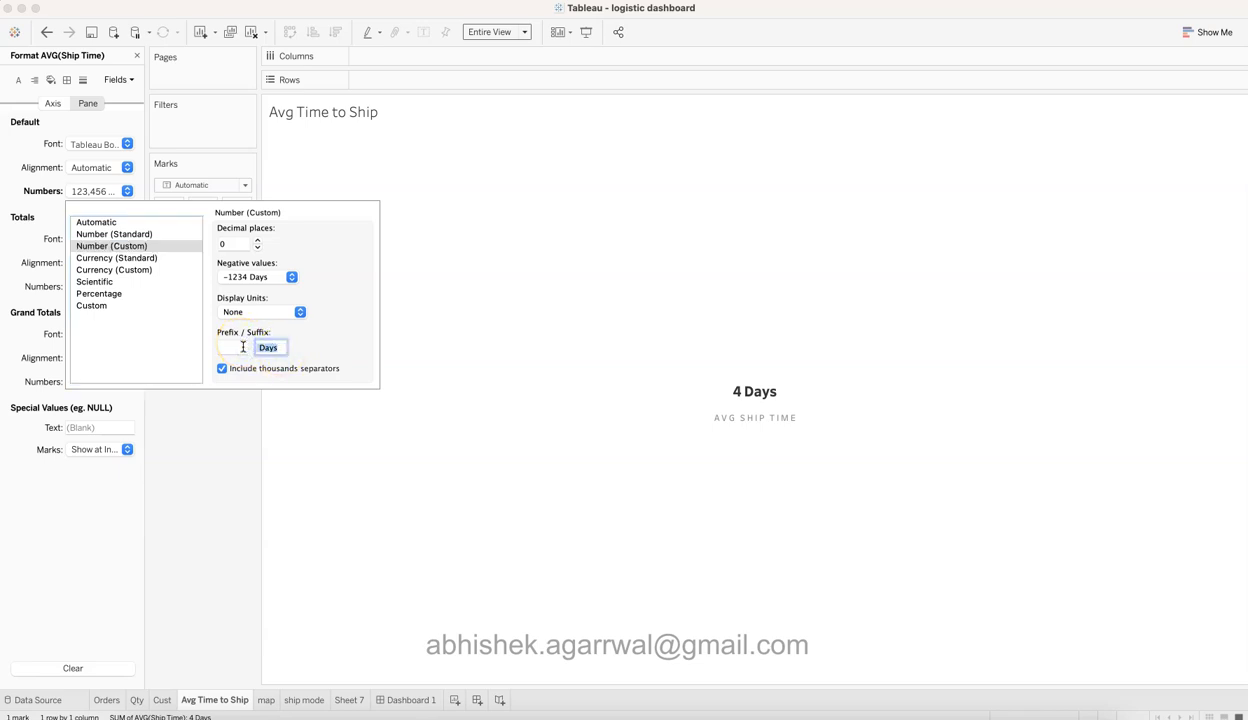
left_click(200, 494)
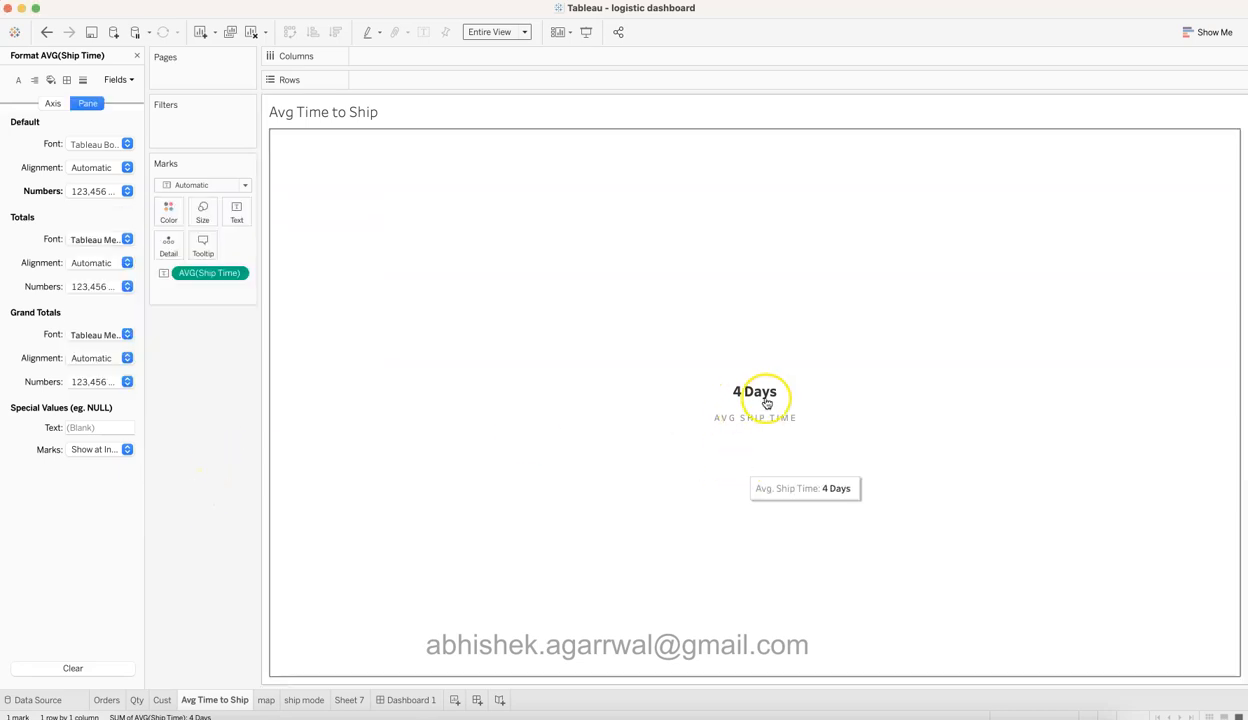
left_click(137, 56)
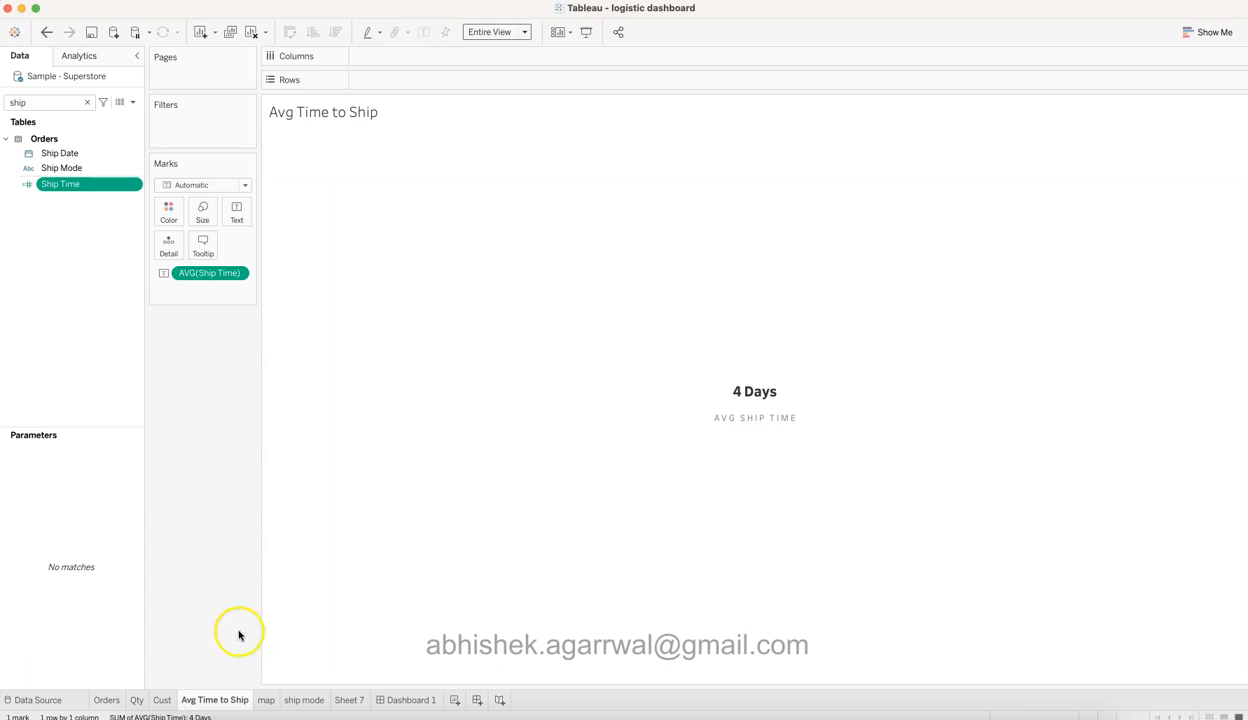
Open the map worksheet, clear the field search, expand the Location hierarchy, and select the State and Quantity fields together.
left_click(265, 700)
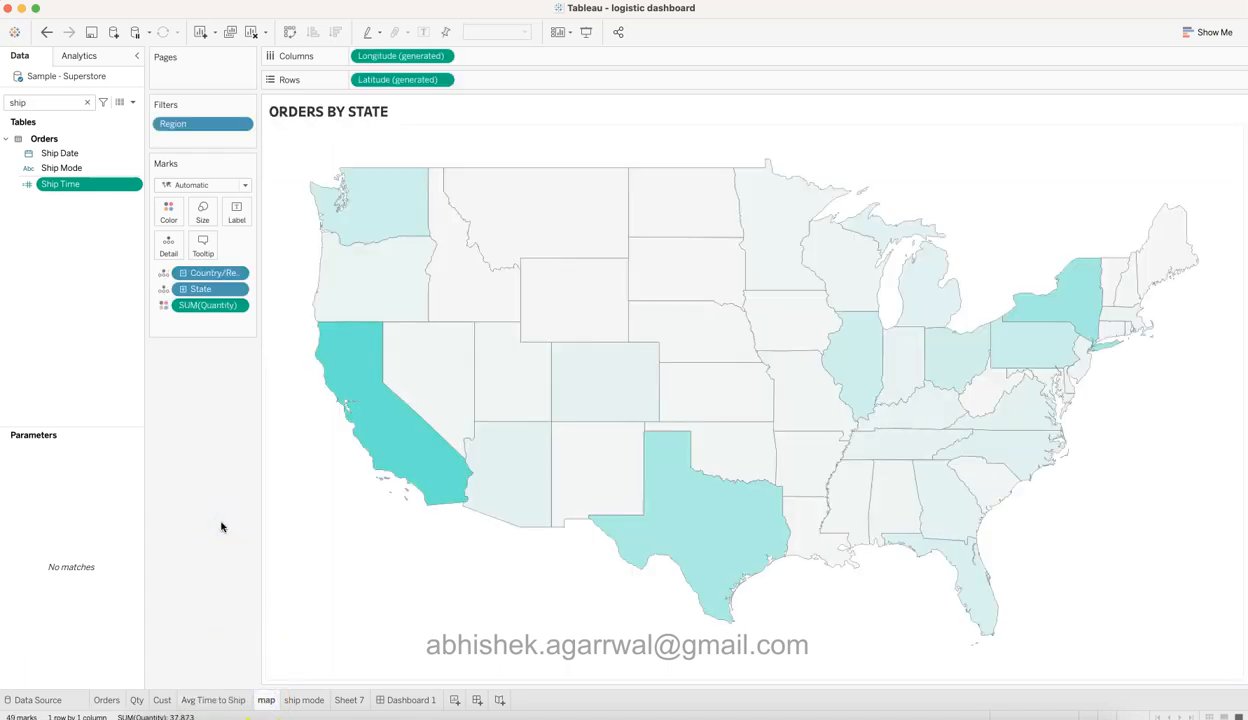
left_click(86, 103)
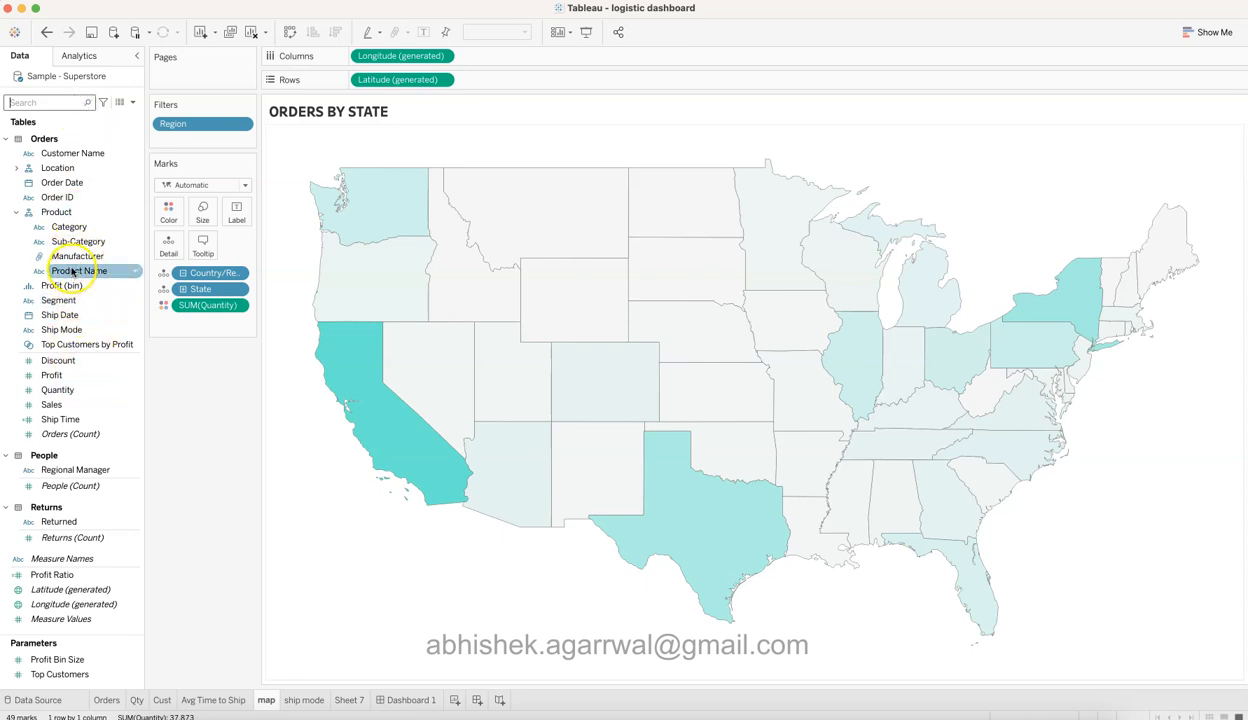
left_click(16, 168)
left_click(58, 212)
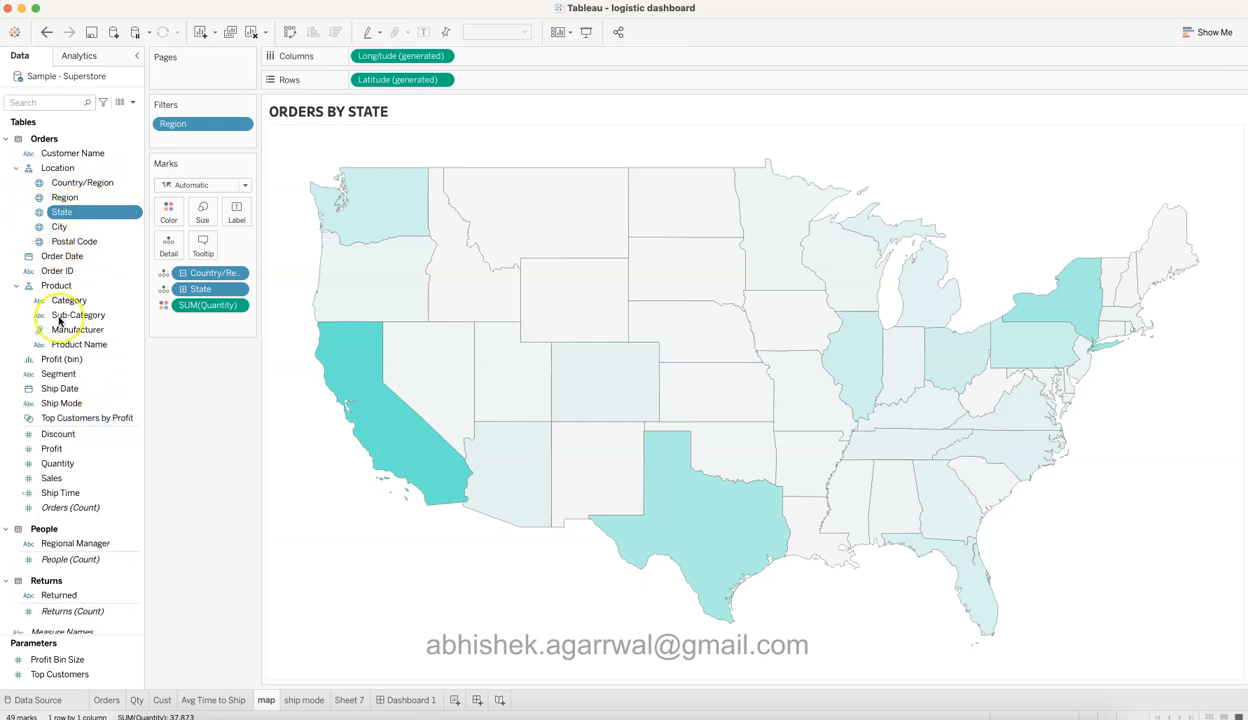
scroll(59, 320, "down", 3)
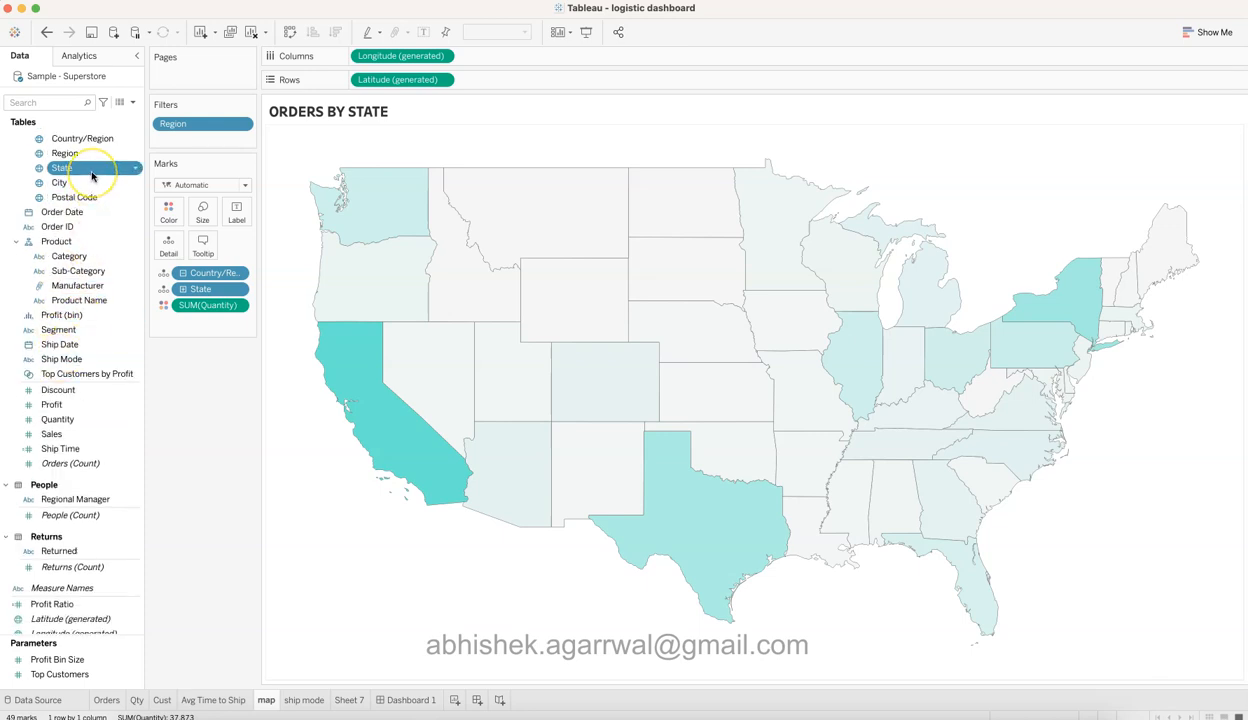
left_click(98, 418, "super")
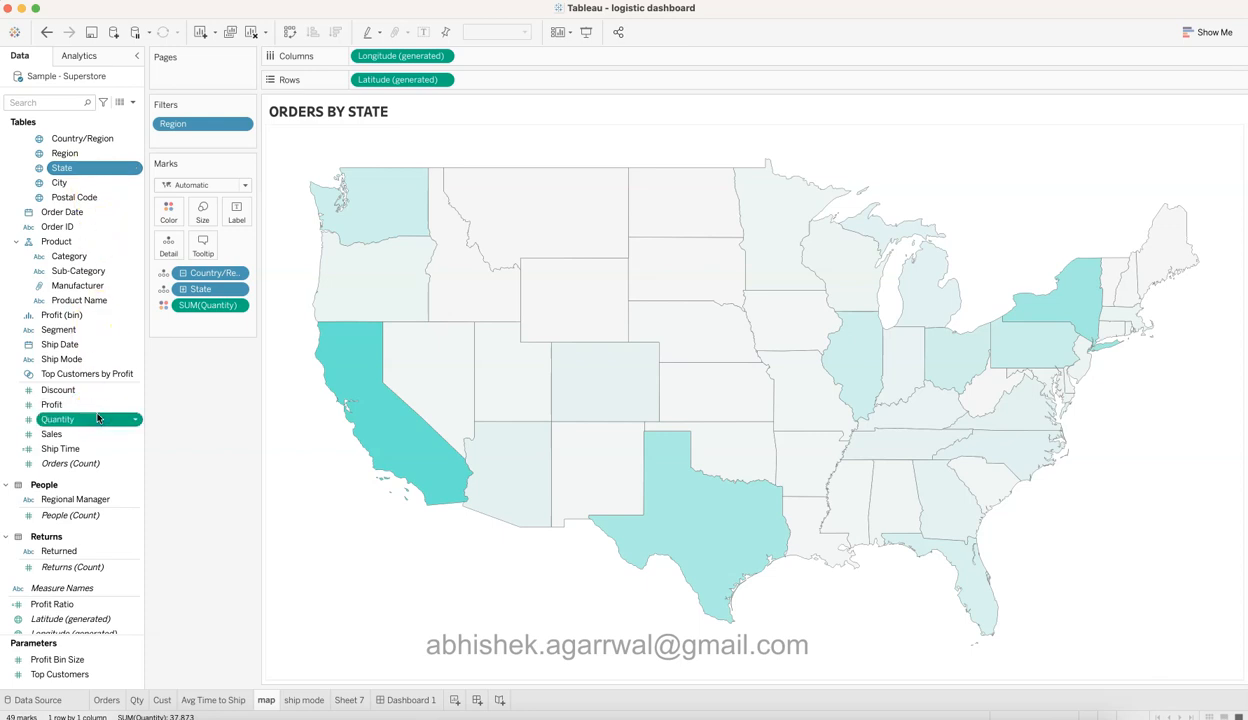
Review the suggested map and symbol map chart types for State and Quantity, and close the suggestions.
left_click(1205, 33)
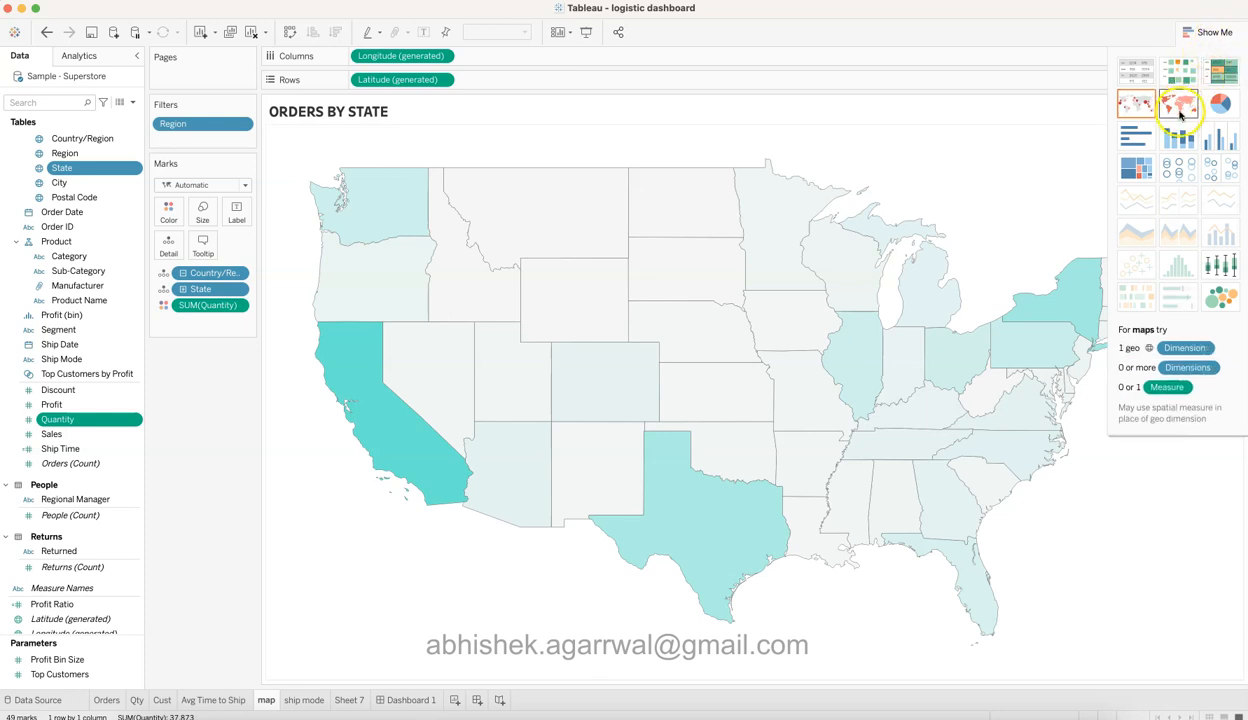
left_click(1177, 111)
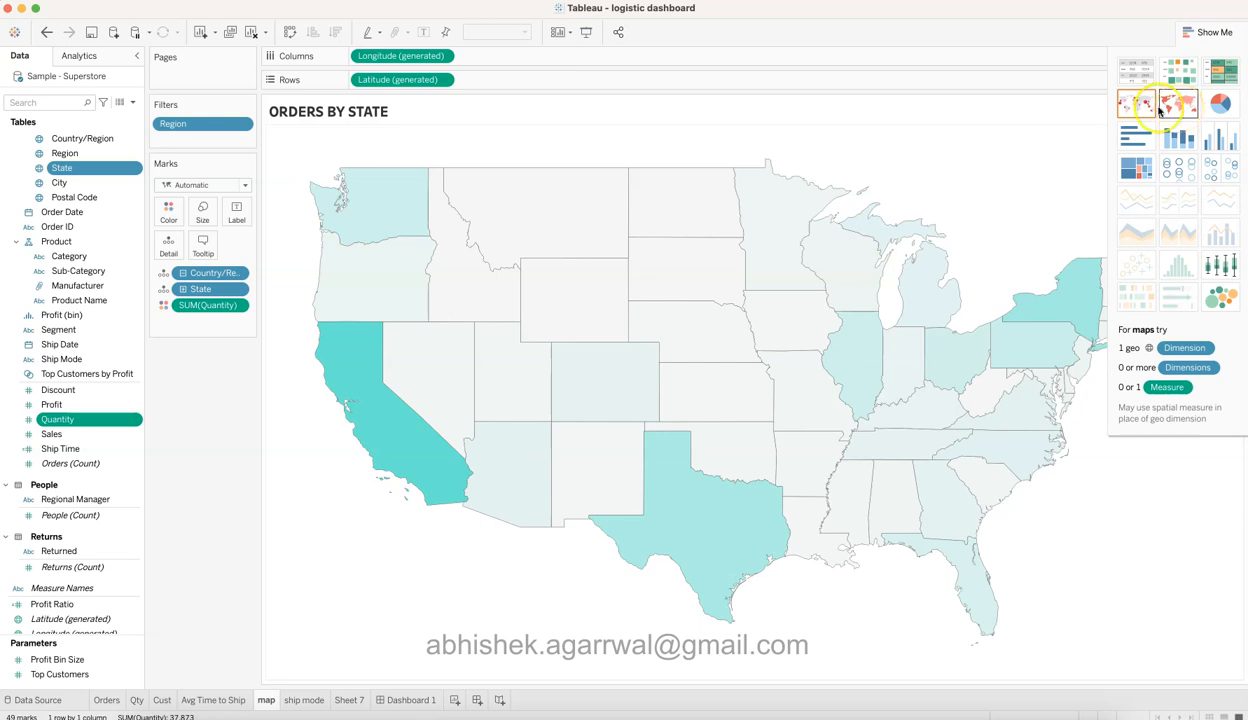
left_click(1138, 111)
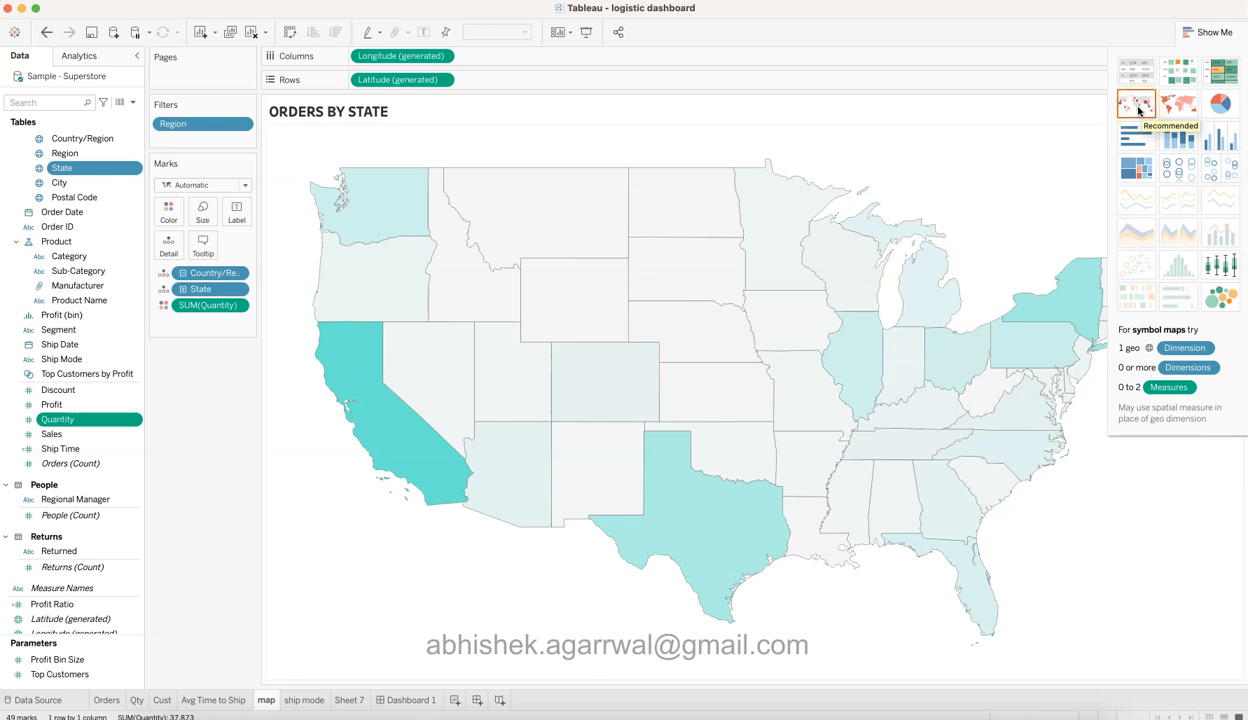
left_click(1210, 33)
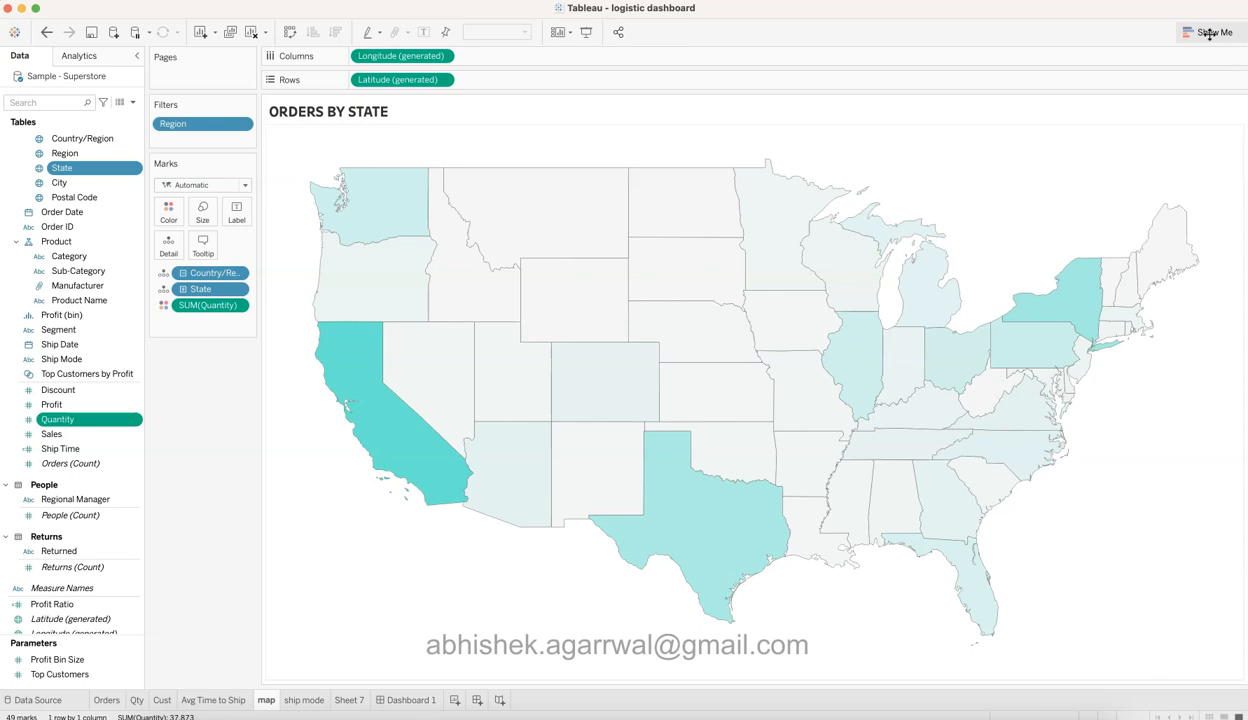
left_click(397, 637)
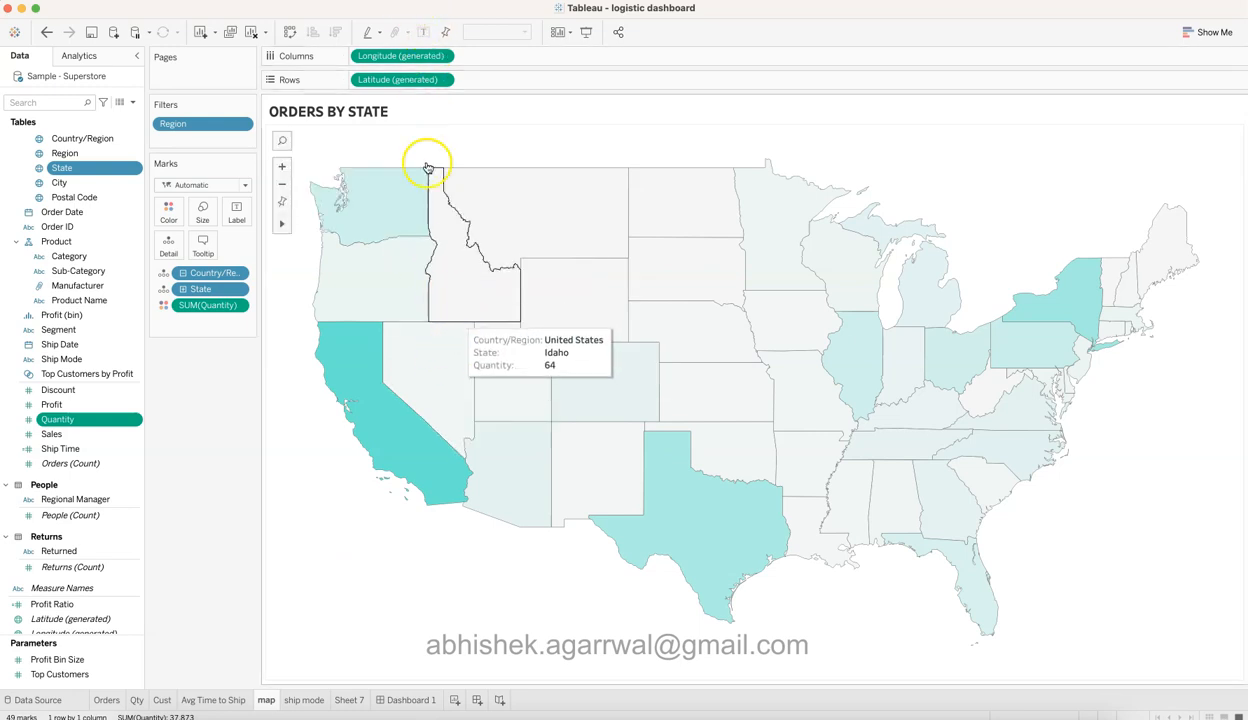
Examine the map's background style, washout and layer settings, and close them.
left_click(399, 1)
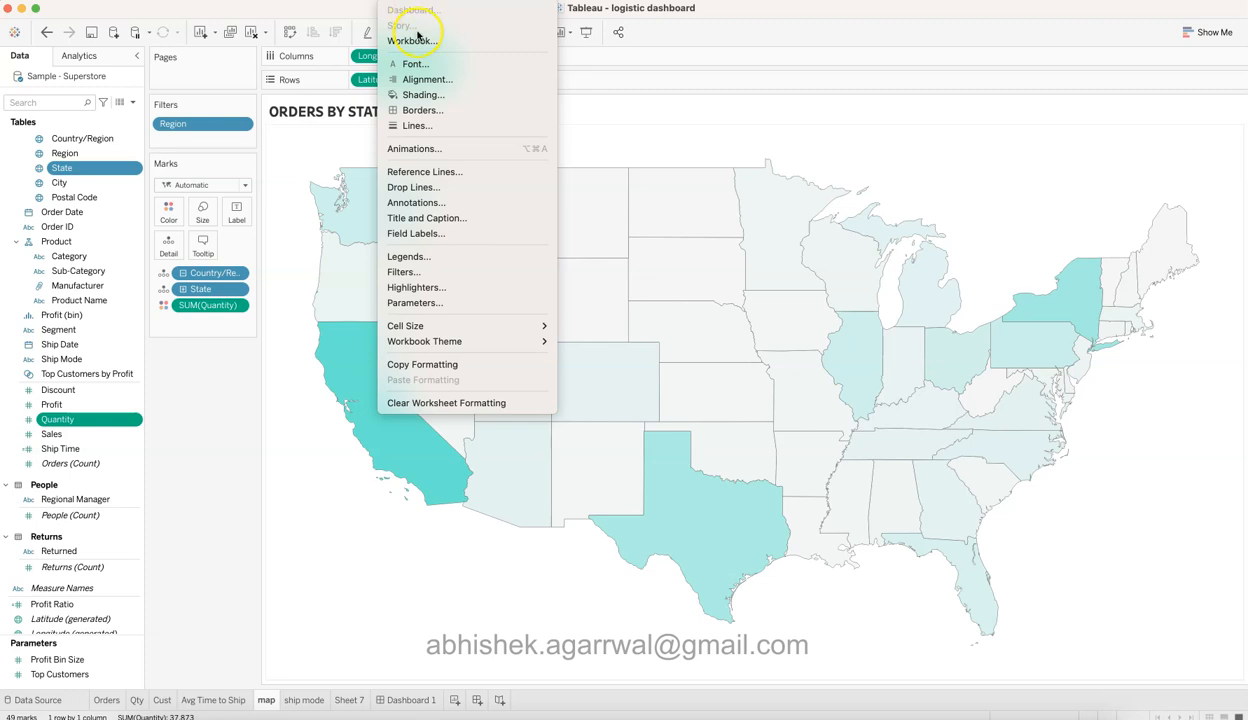
mouse_move(362, 1)
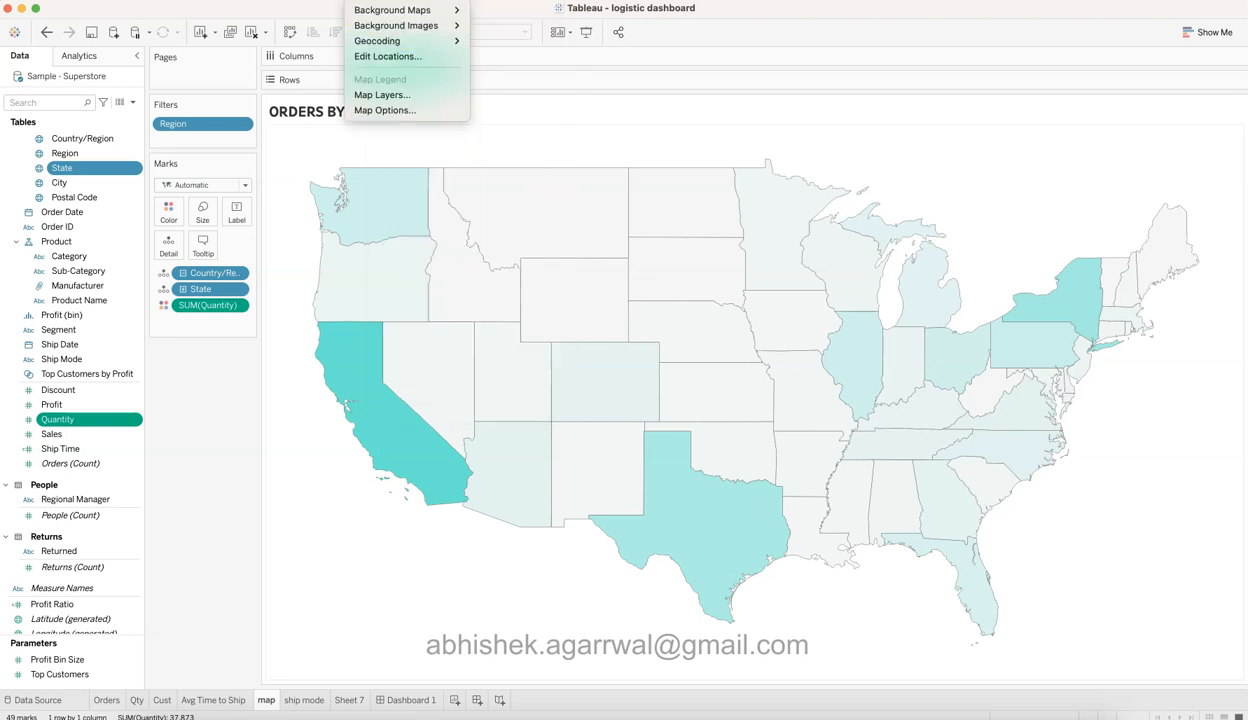
left_click(387, 96)
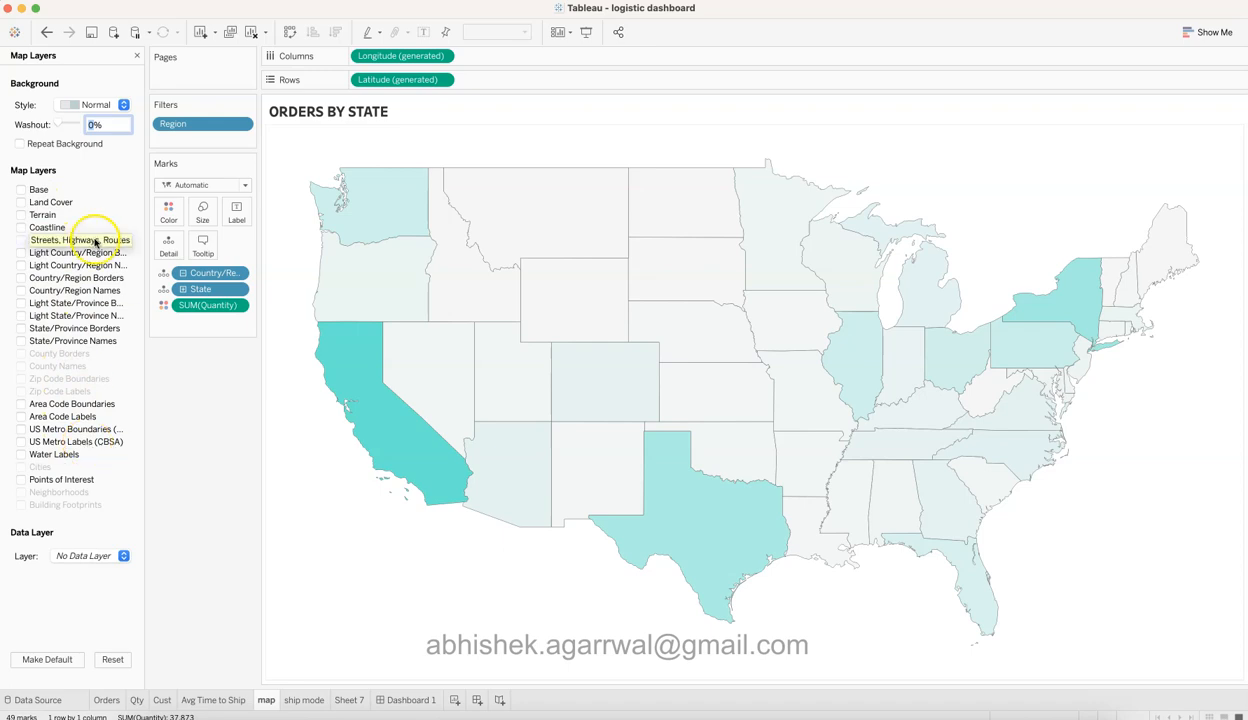
left_click(136, 57)
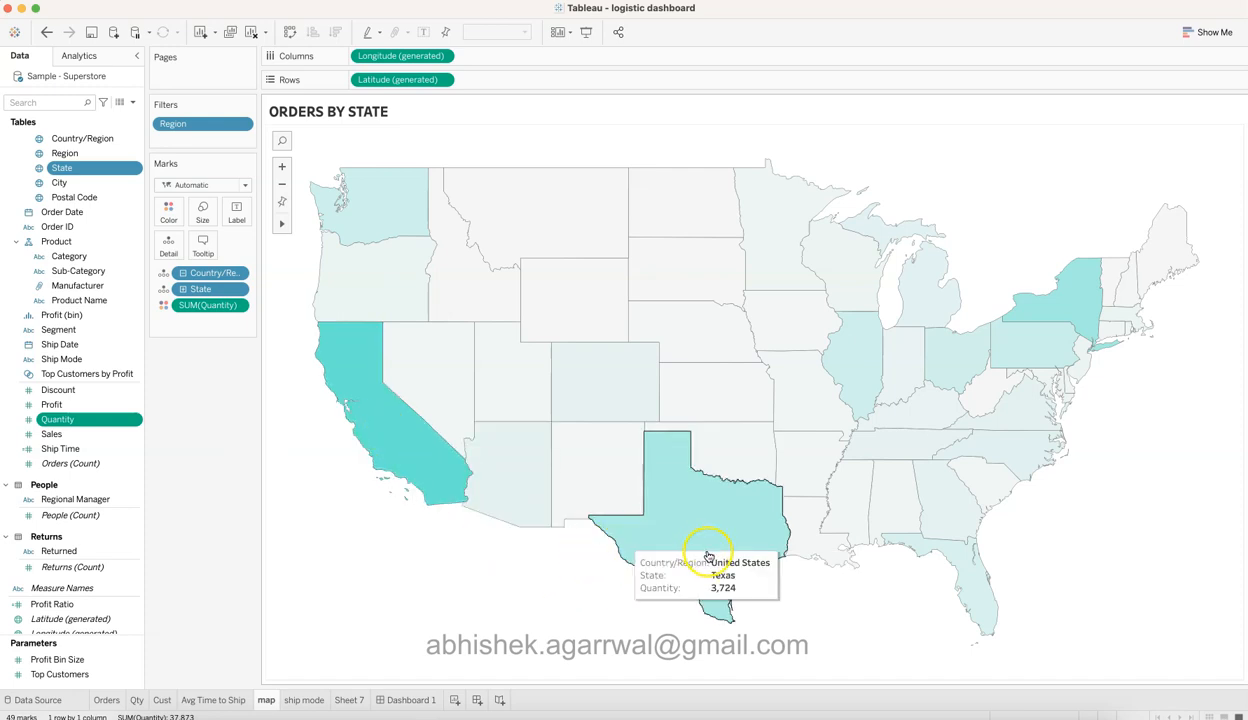
Inspect the map's color opacity and the Custom Sequential palette's end color in RGB sliders for Quantity, and accept the dialogs.
left_click(169, 214)
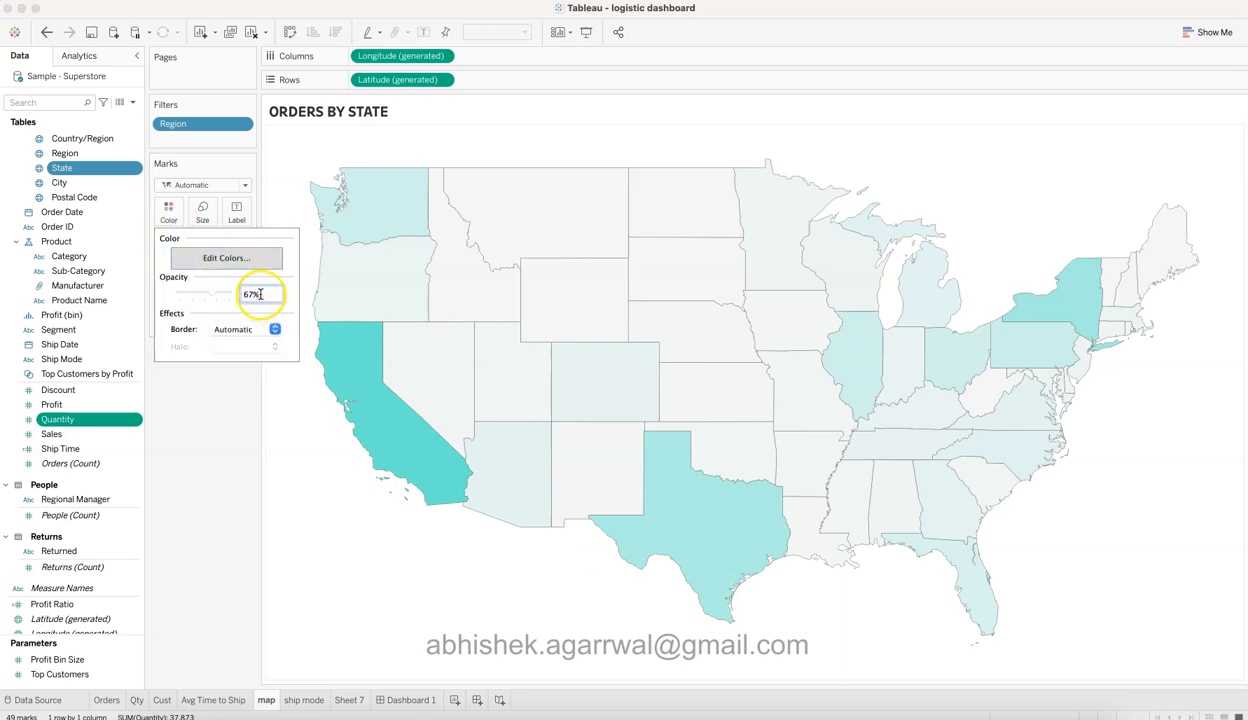
left_click(245, 258)
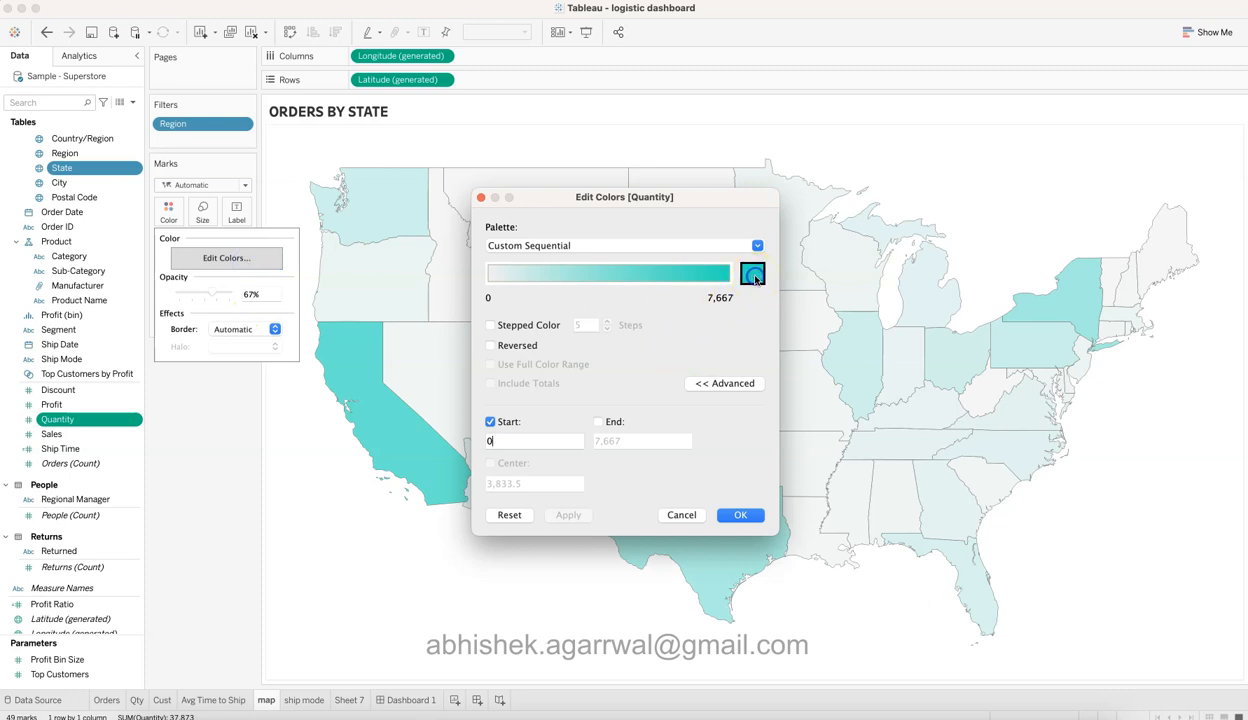
left_click(753, 276)
left_click(279, 205)
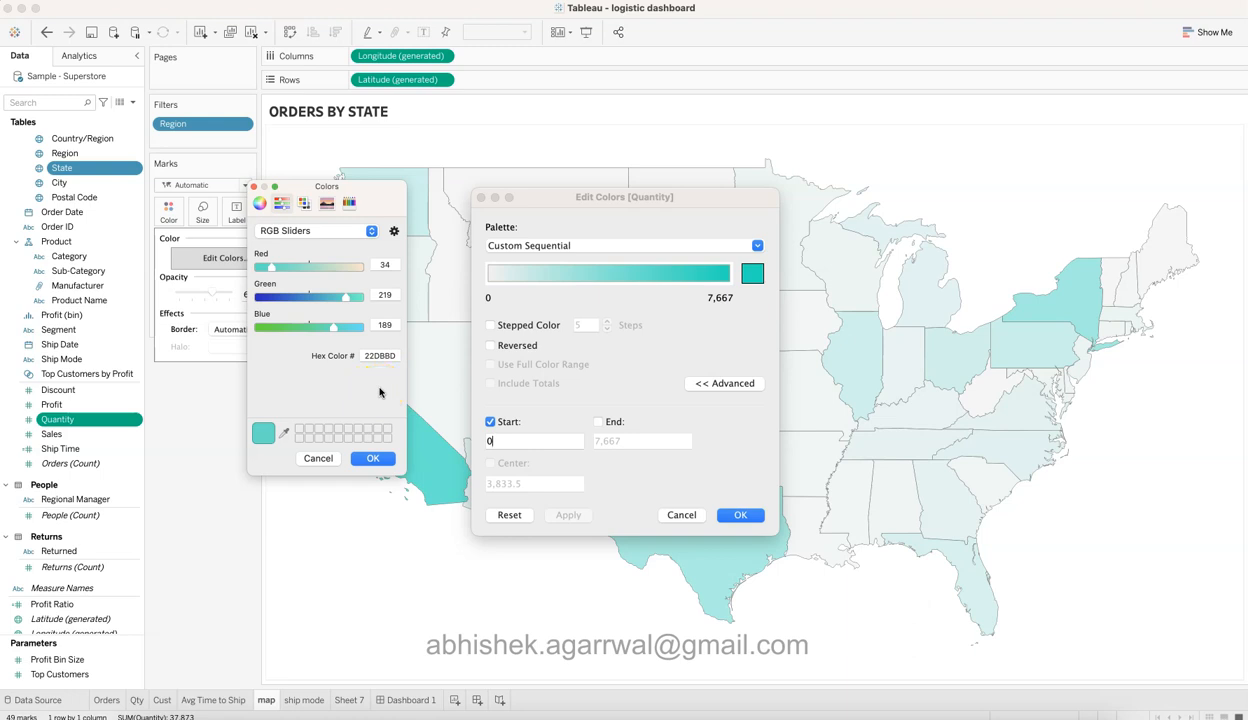
left_click(376, 459)
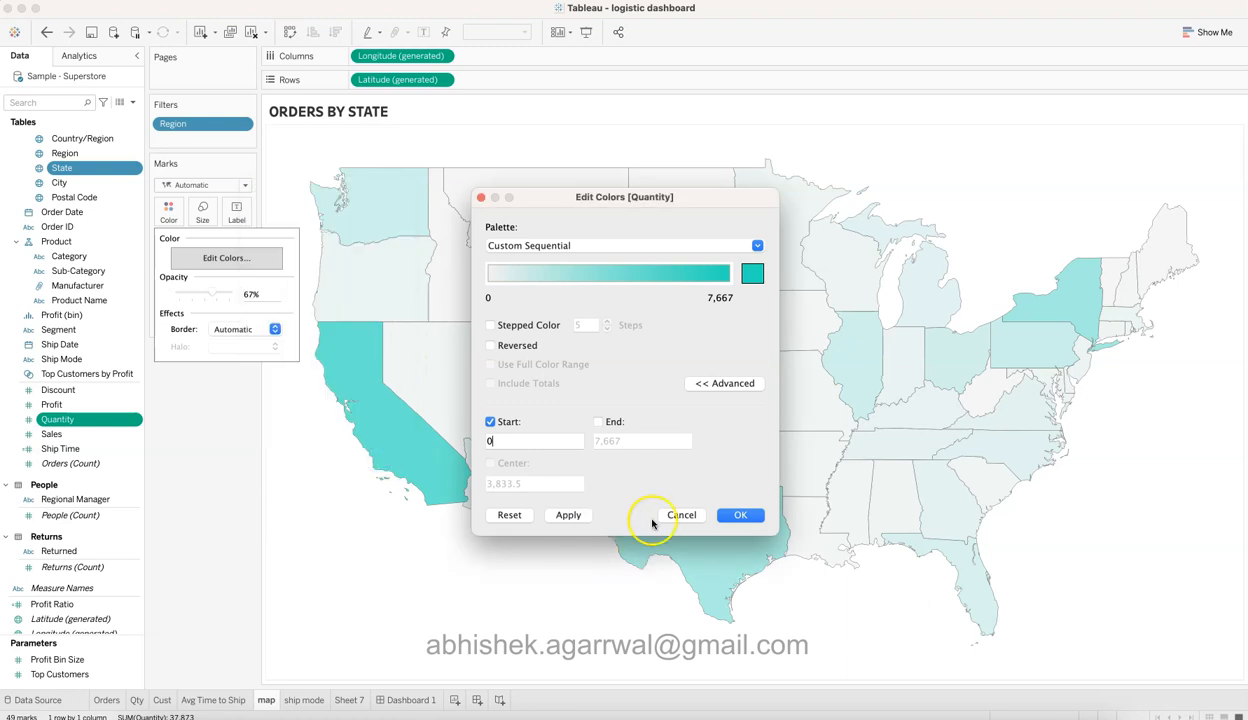
left_click(738, 515)
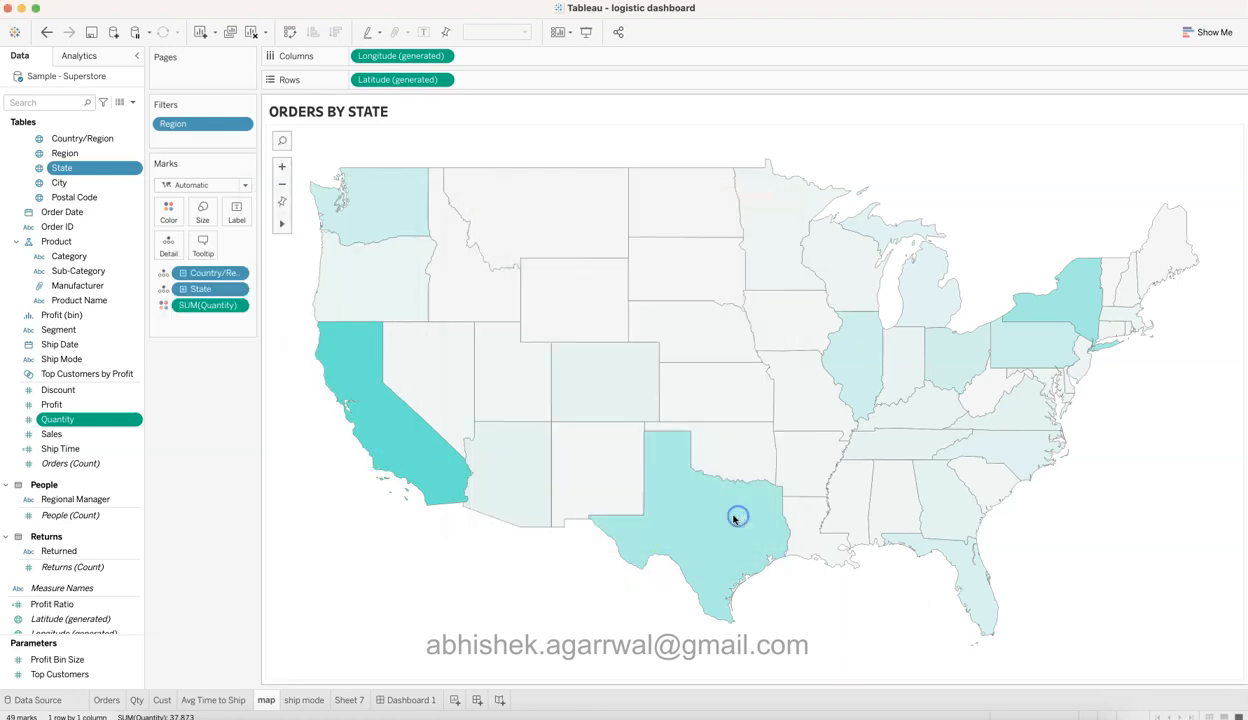
Inspect the font, size and text of the ORDERS BY STATE title on the map worksheet and accept the title.
left_click(312, 700)
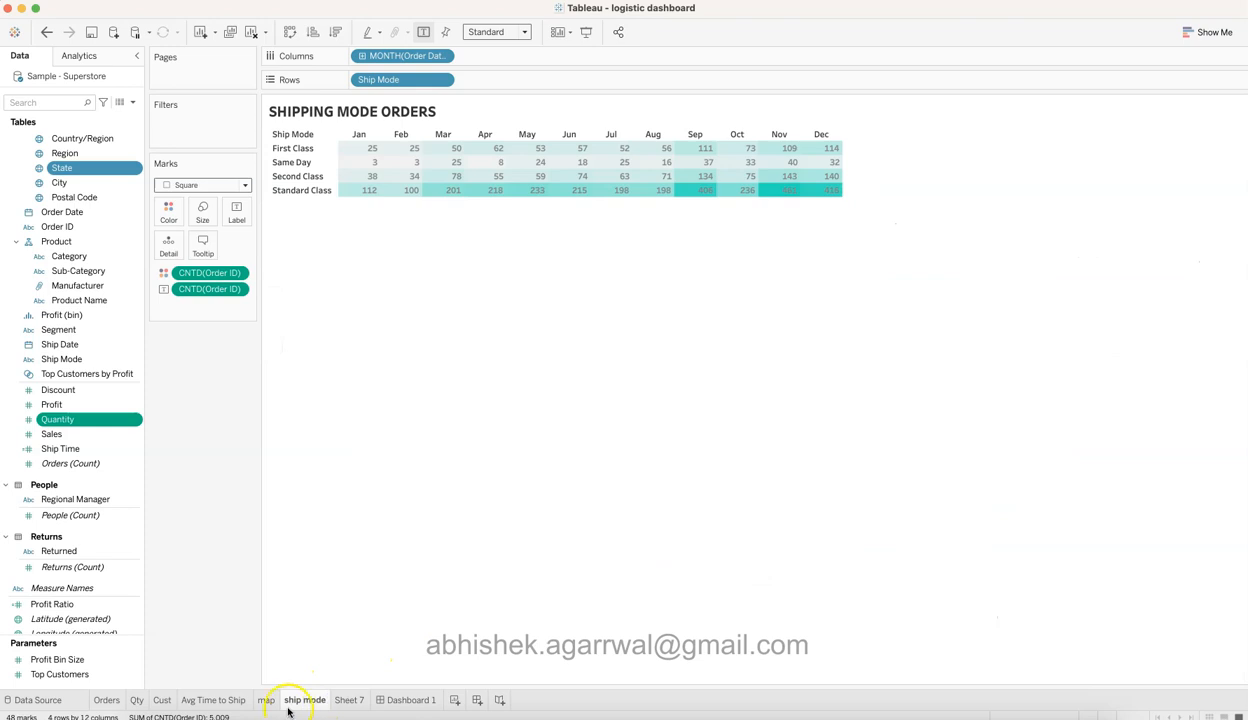
left_click(266, 700)
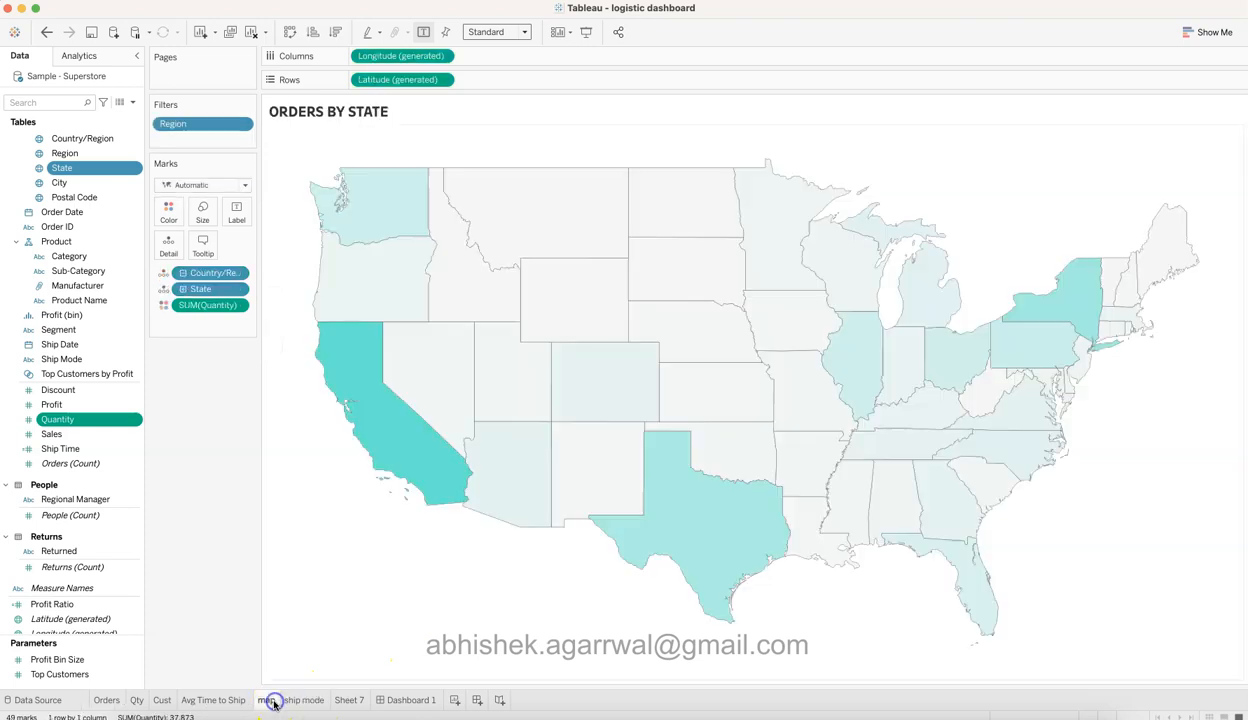
double_click(328, 113)
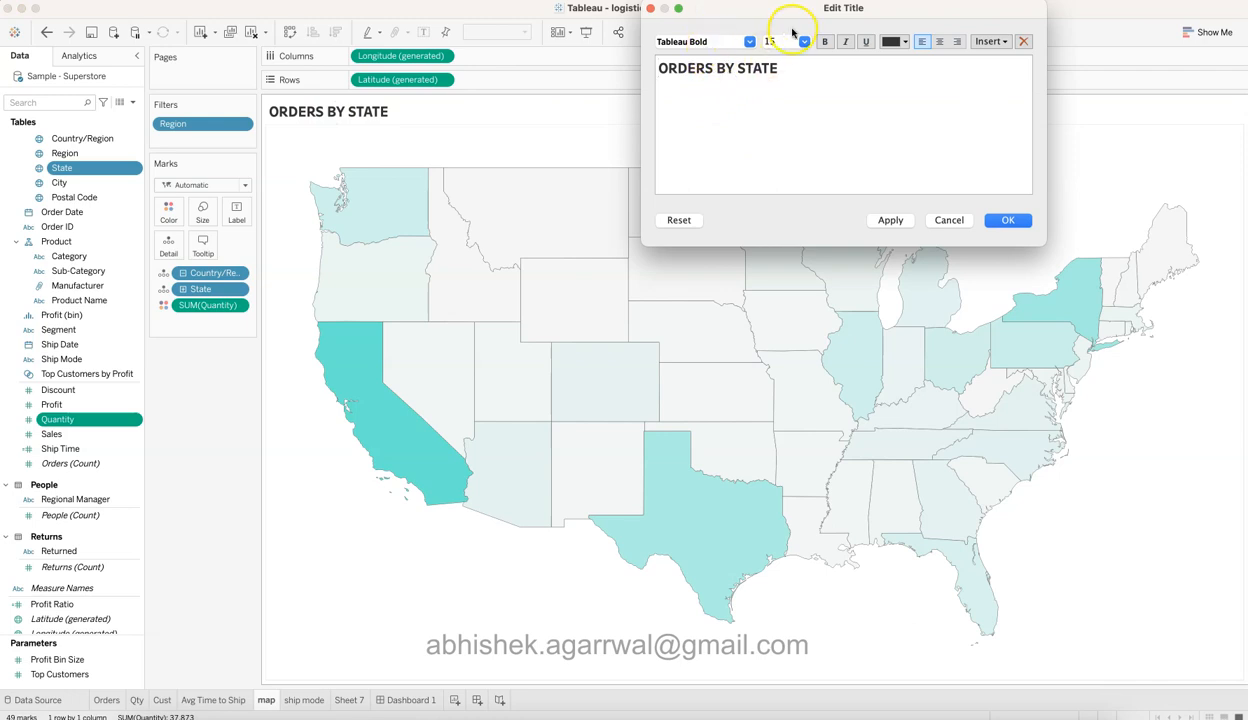
left_click_drag(788, 64, 620, 72)
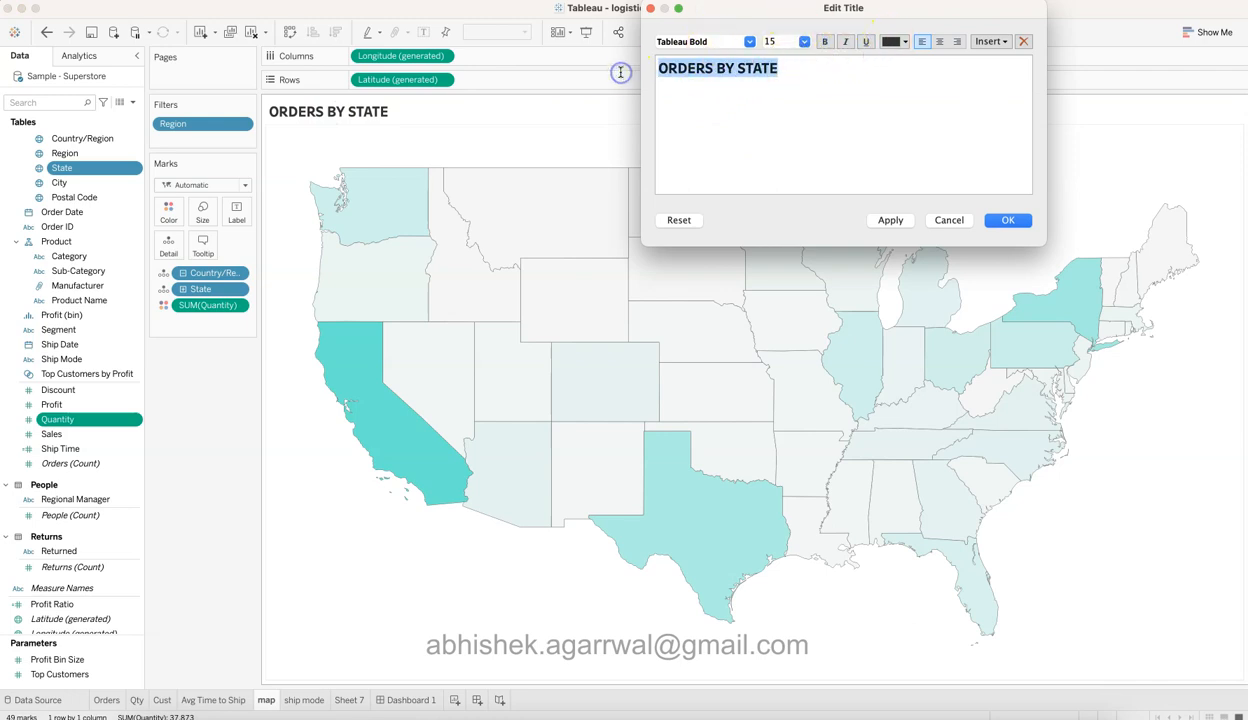
left_click(1008, 220)
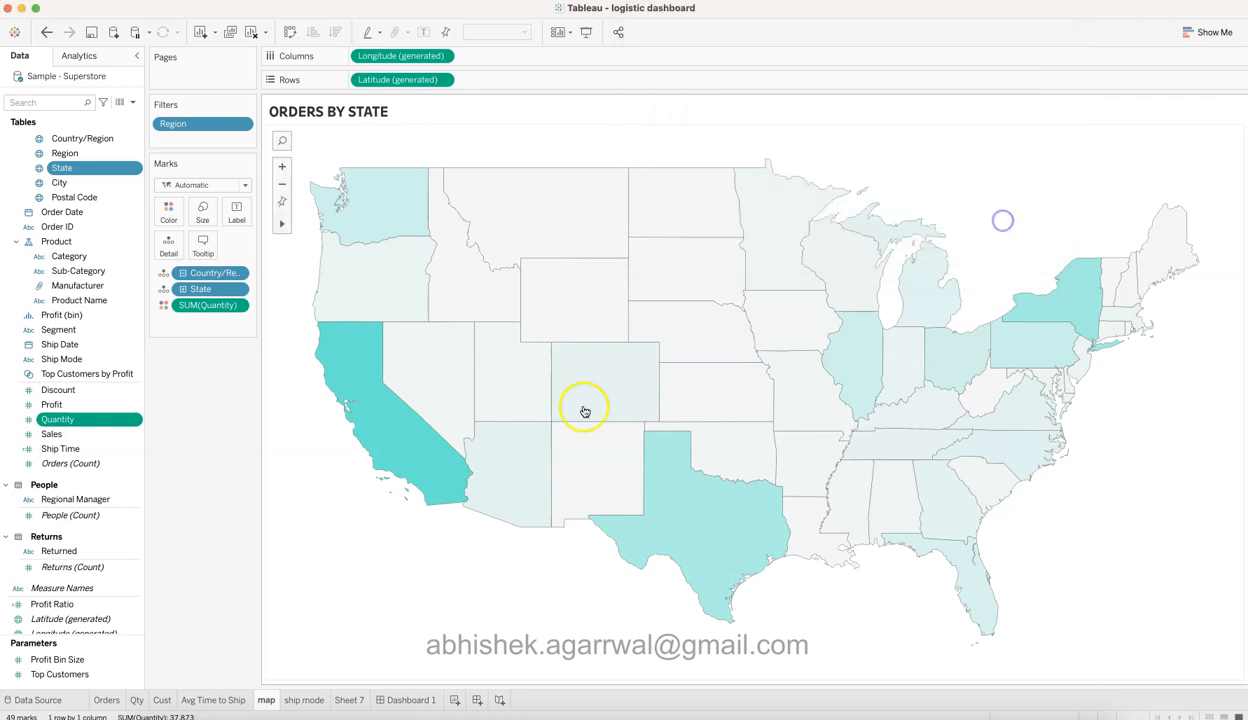
Open the ship mode worksheet and check which aggregation the Order ID label field uses.
left_click(305, 701)
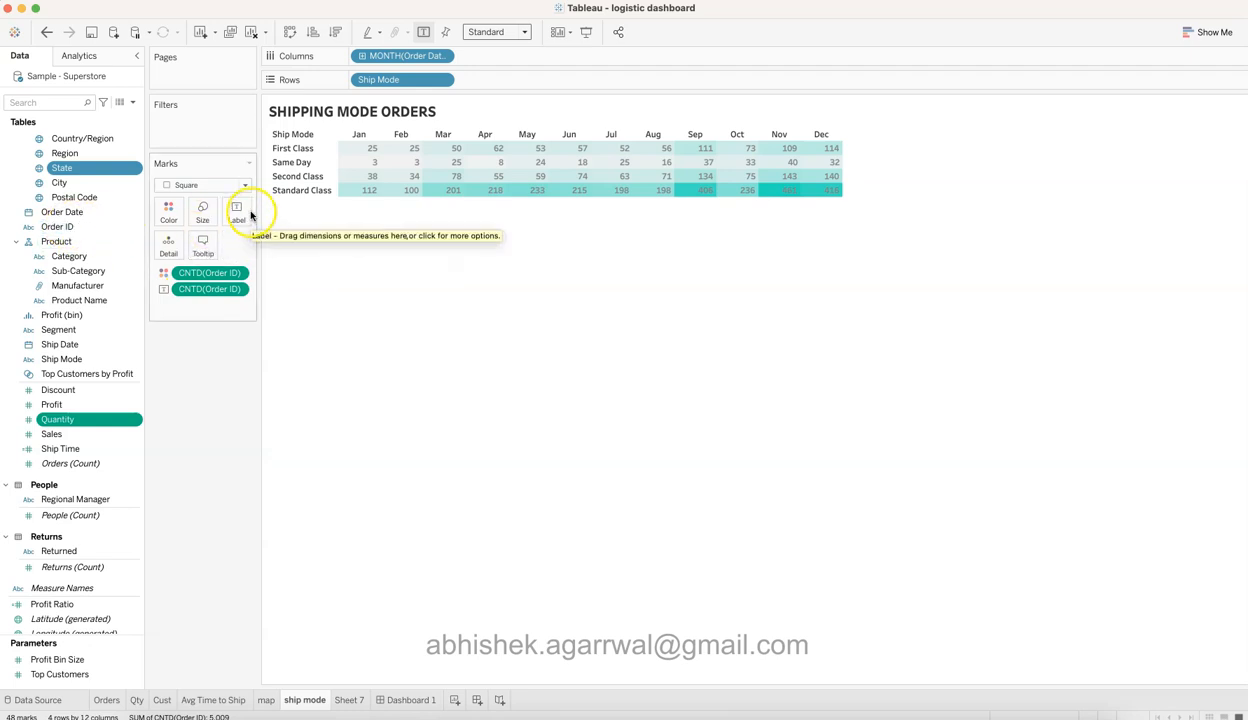
left_click(237, 290)
mouse_move(290, 407)
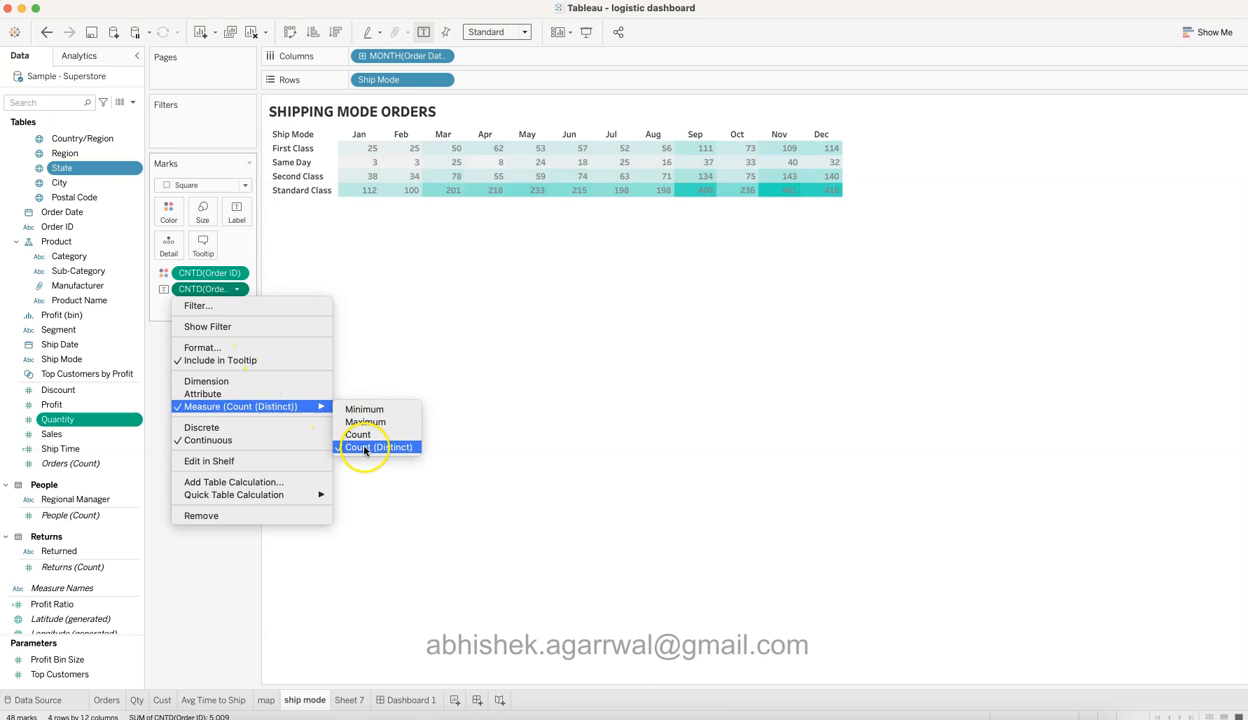
left_click(216, 605)
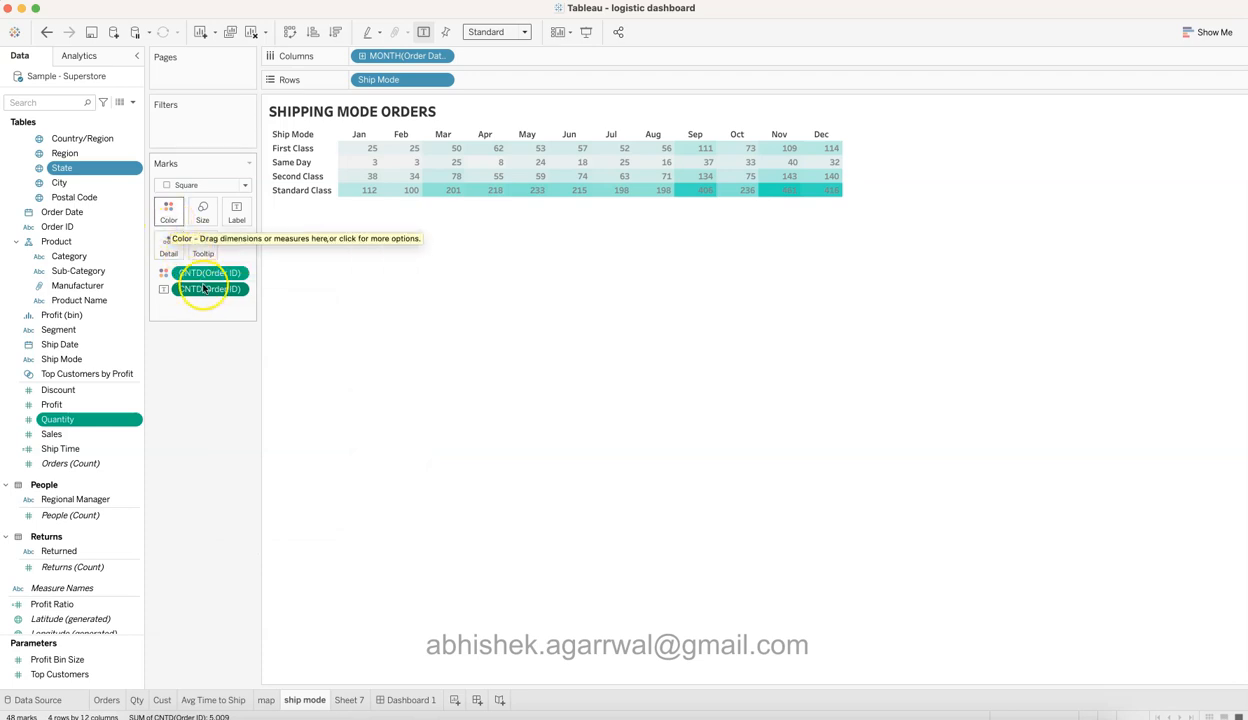
Inspect the color palette for the distinct count of Order ID in the shipping mode table and cancel the dialog.
left_click(167, 214)
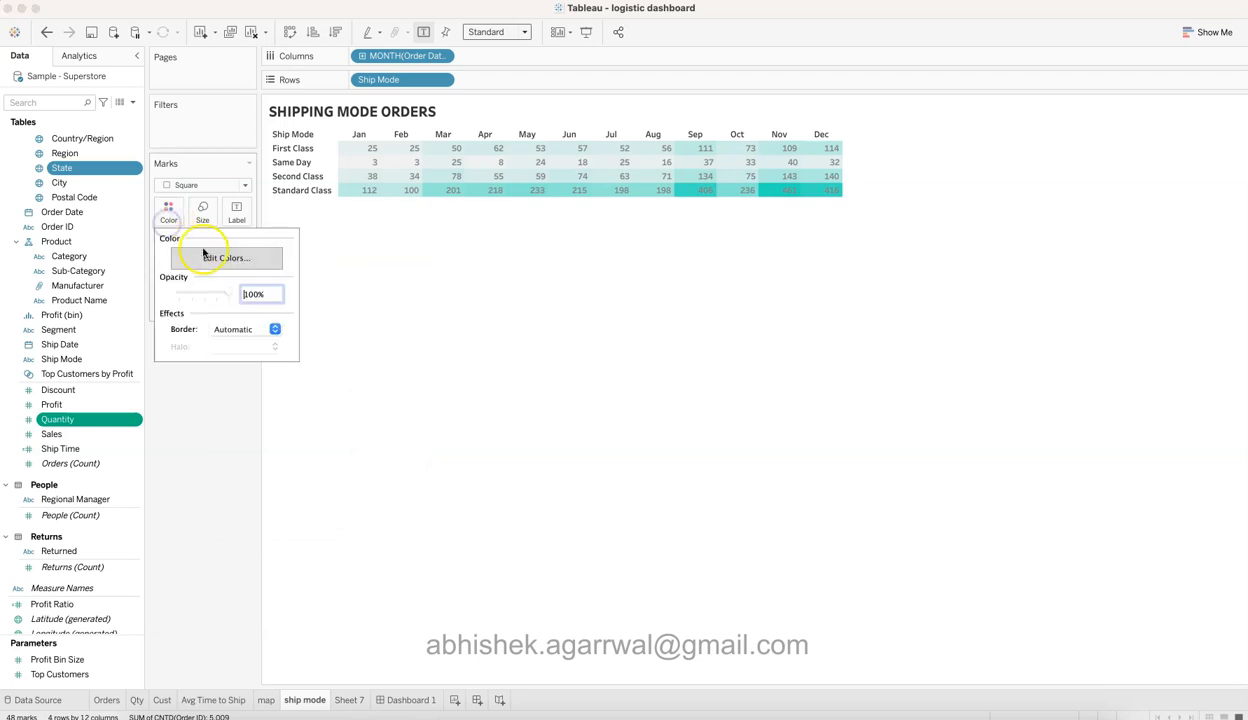
left_click(209, 258)
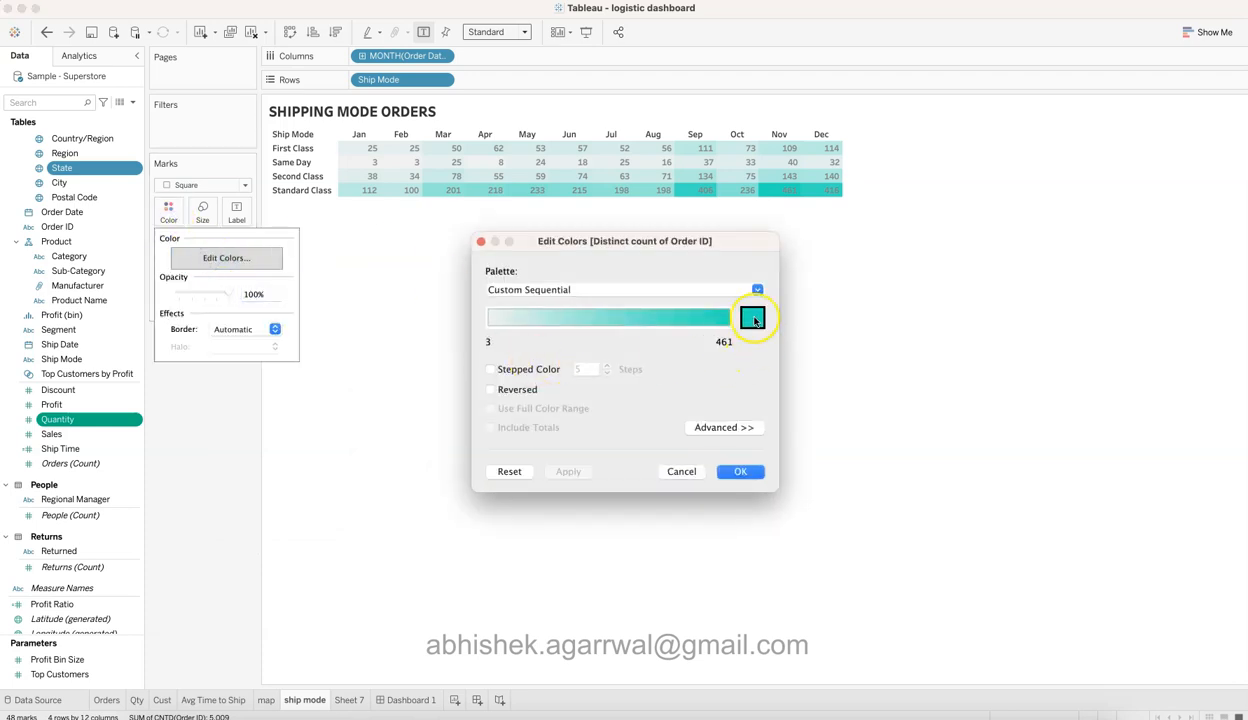
left_click(688, 474)
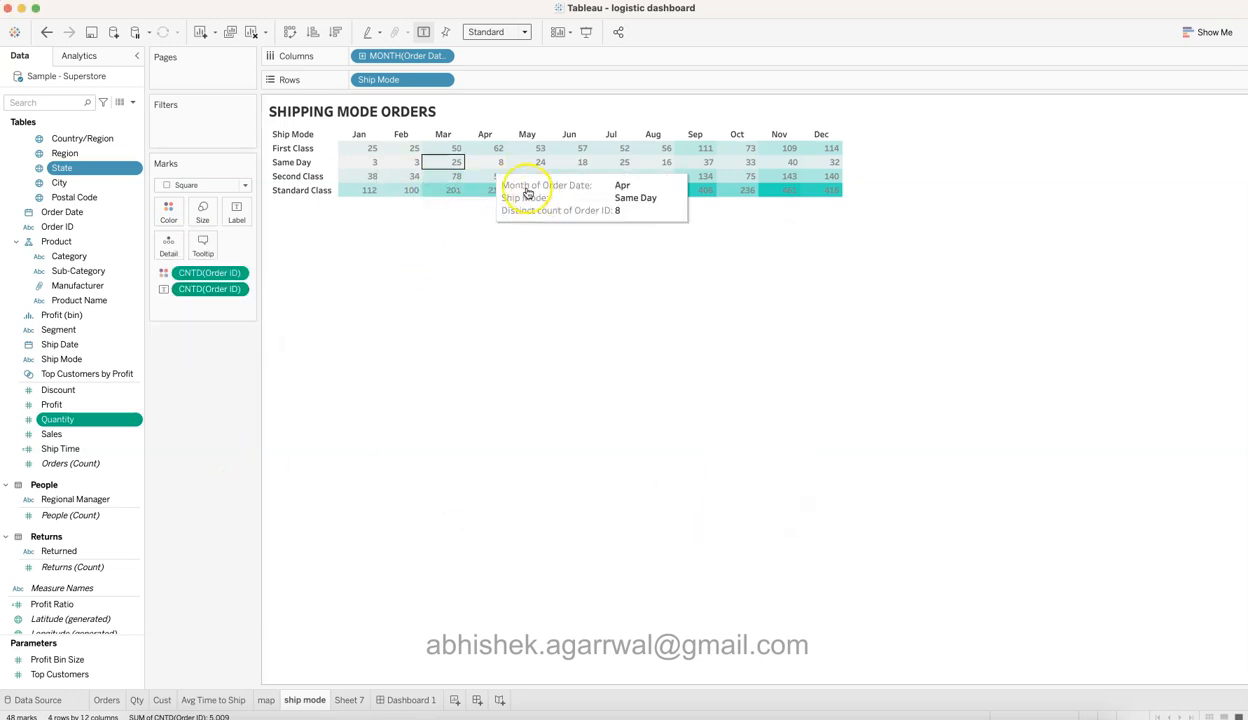
Check the mark label font, size and color settings of the shipping mode table and close them.
left_click(232, 212)
left_click(318, 305)
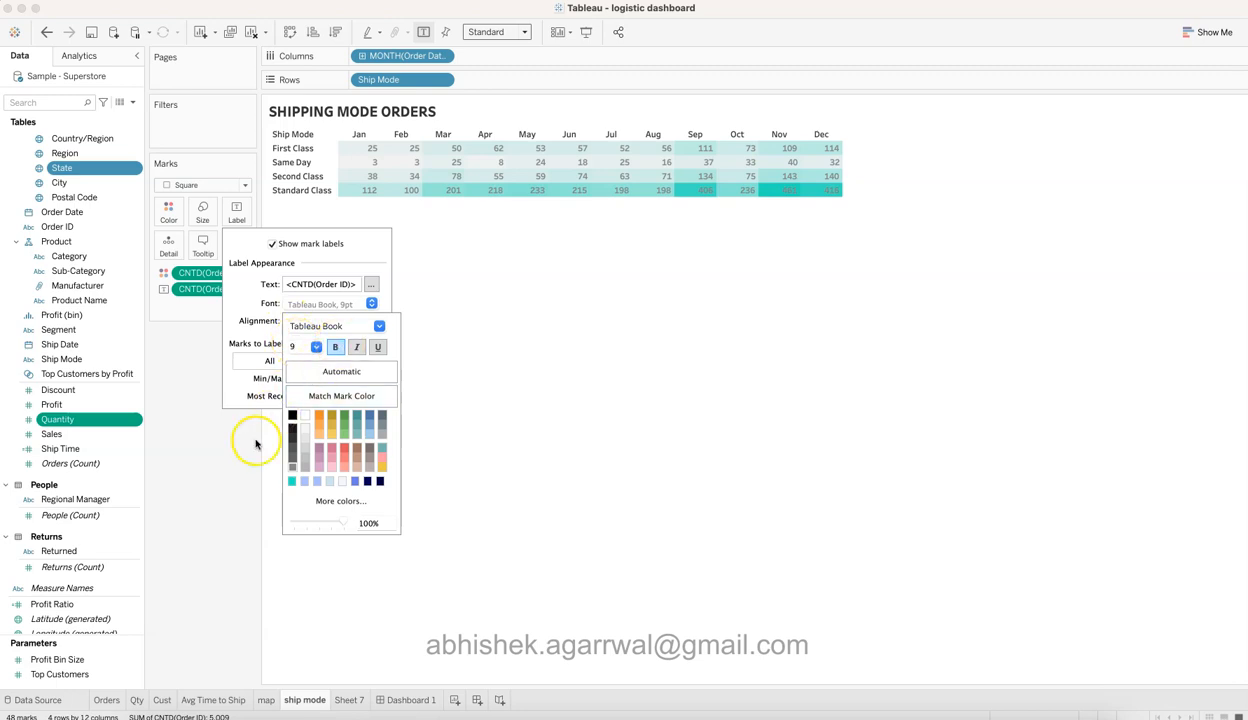
left_click(236, 502)
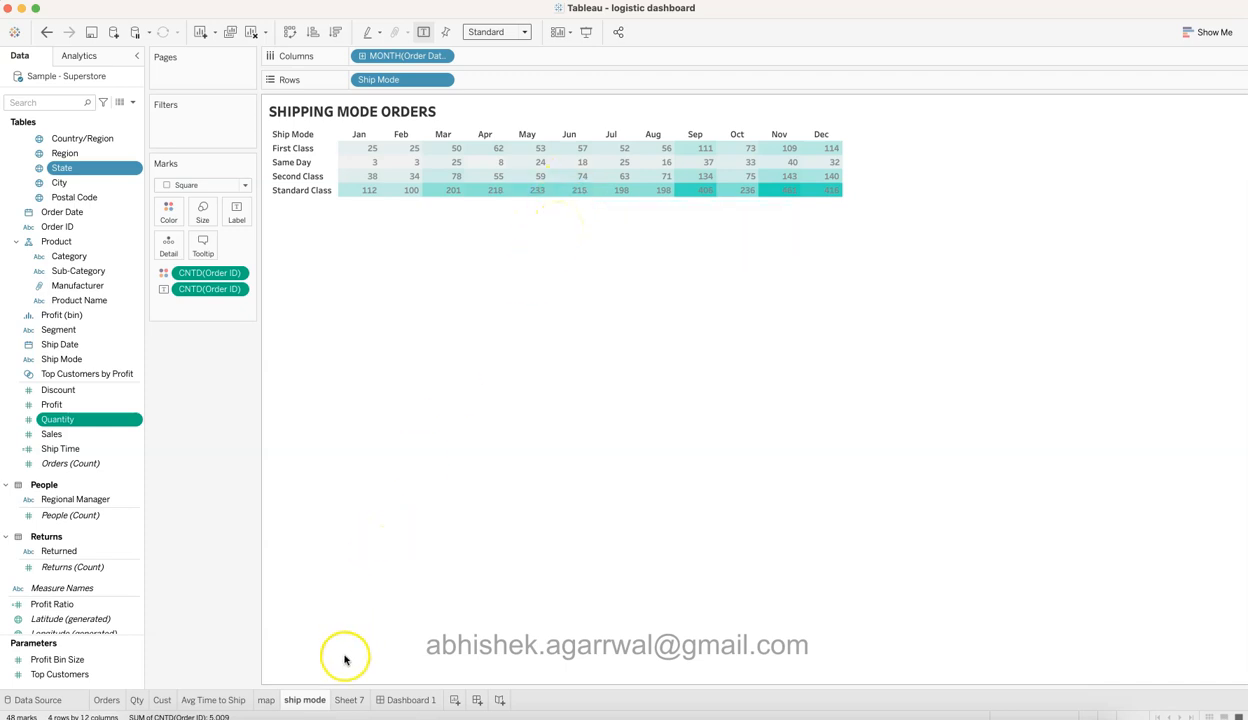
Open the category and sub-category worksheet and examine the window maximum formula on its columns, including the nested distinct count of Order ID.
left_click(347, 700)
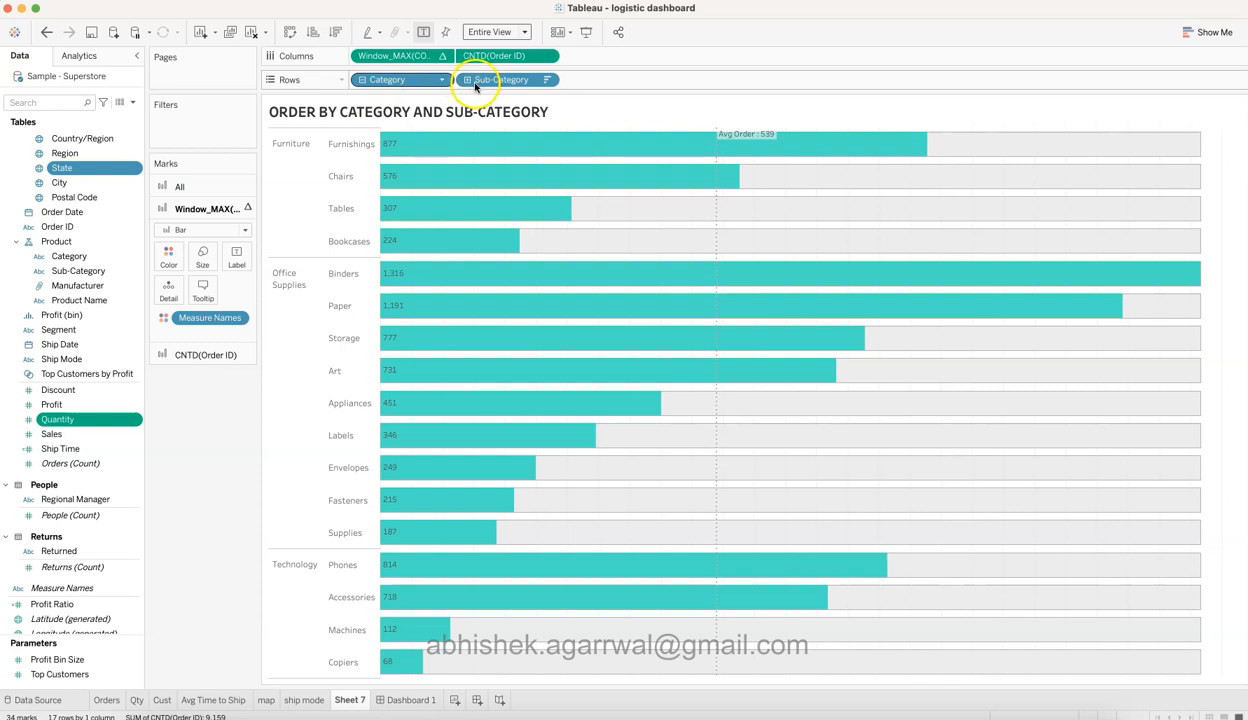
scroll(62, 250, "up", 3)
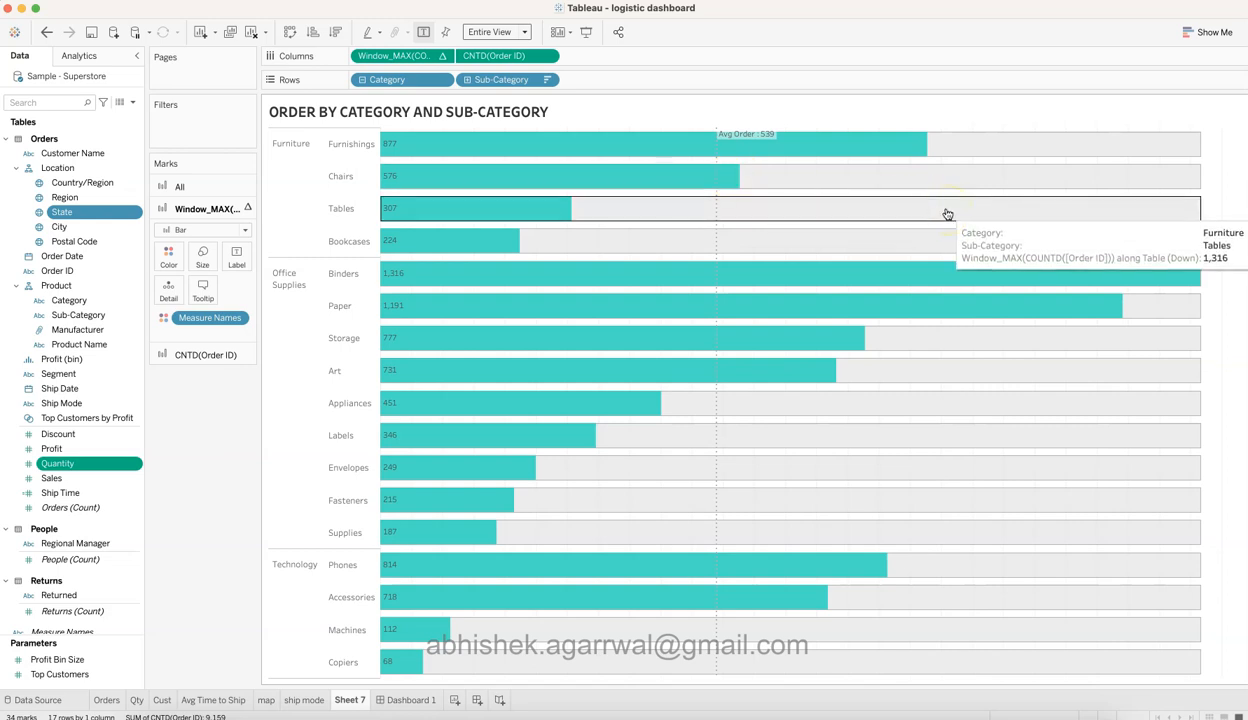
double_click(409, 58)
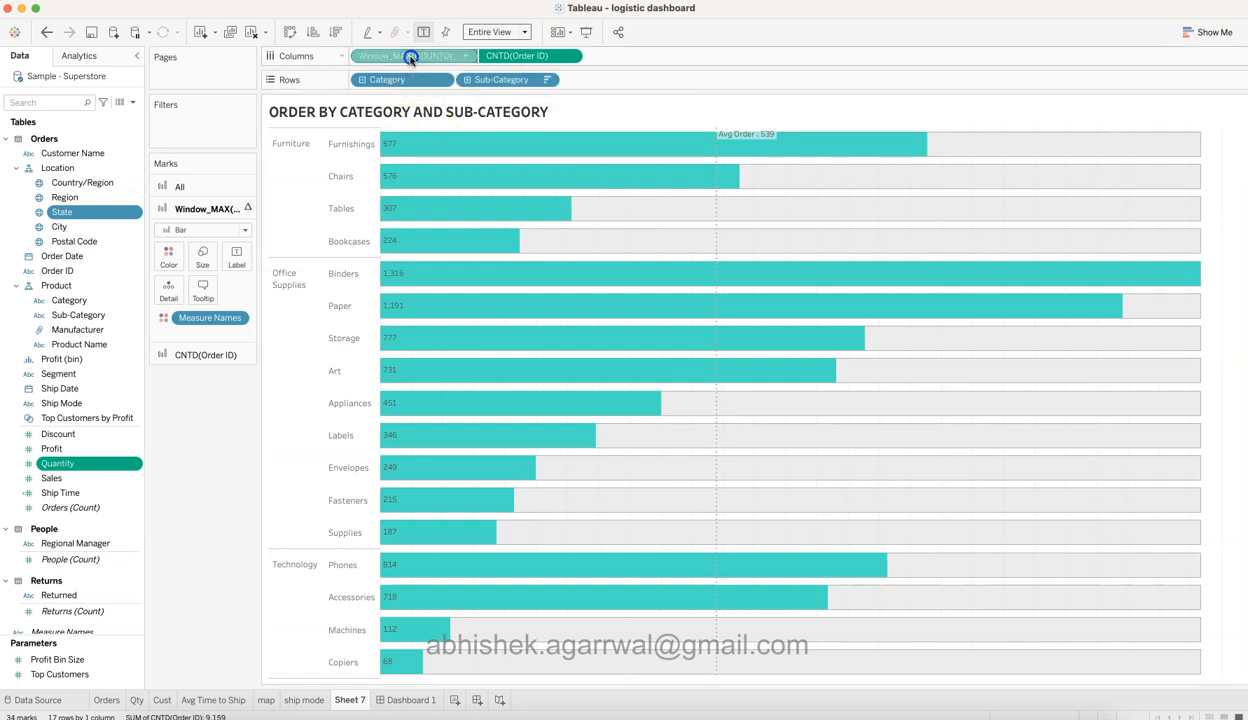
key("Home")
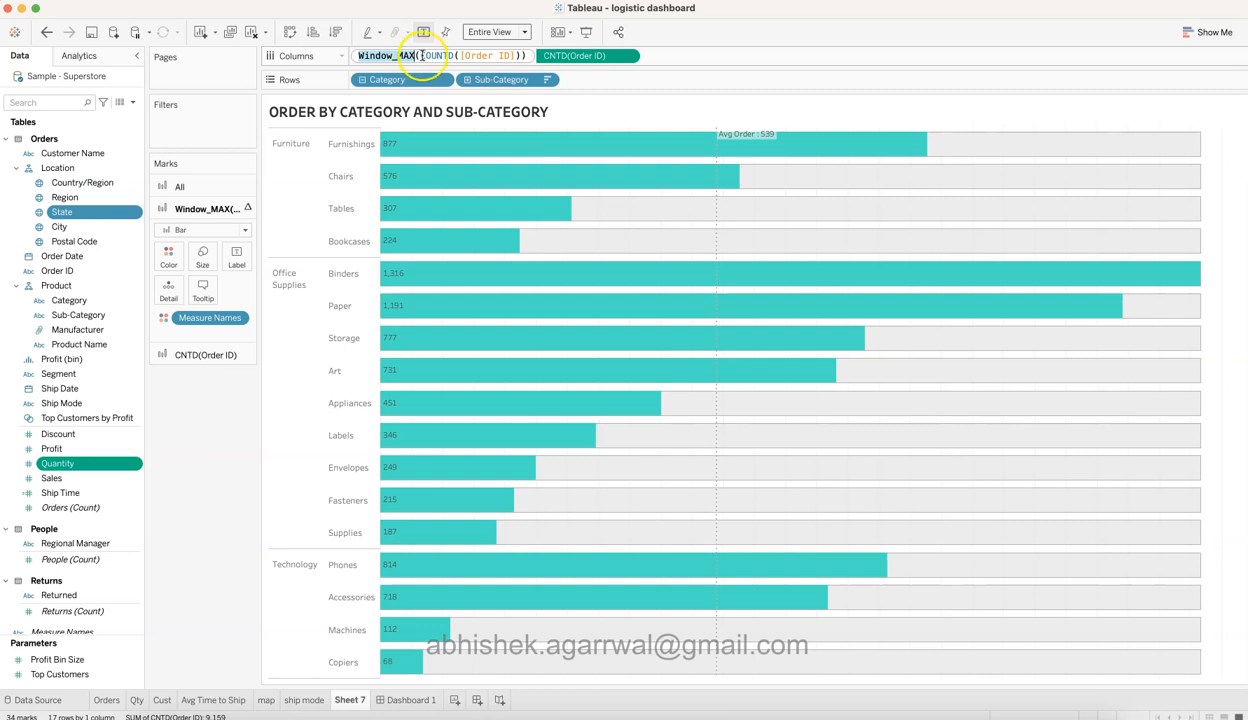
left_click_drag(421, 55, 514, 46)
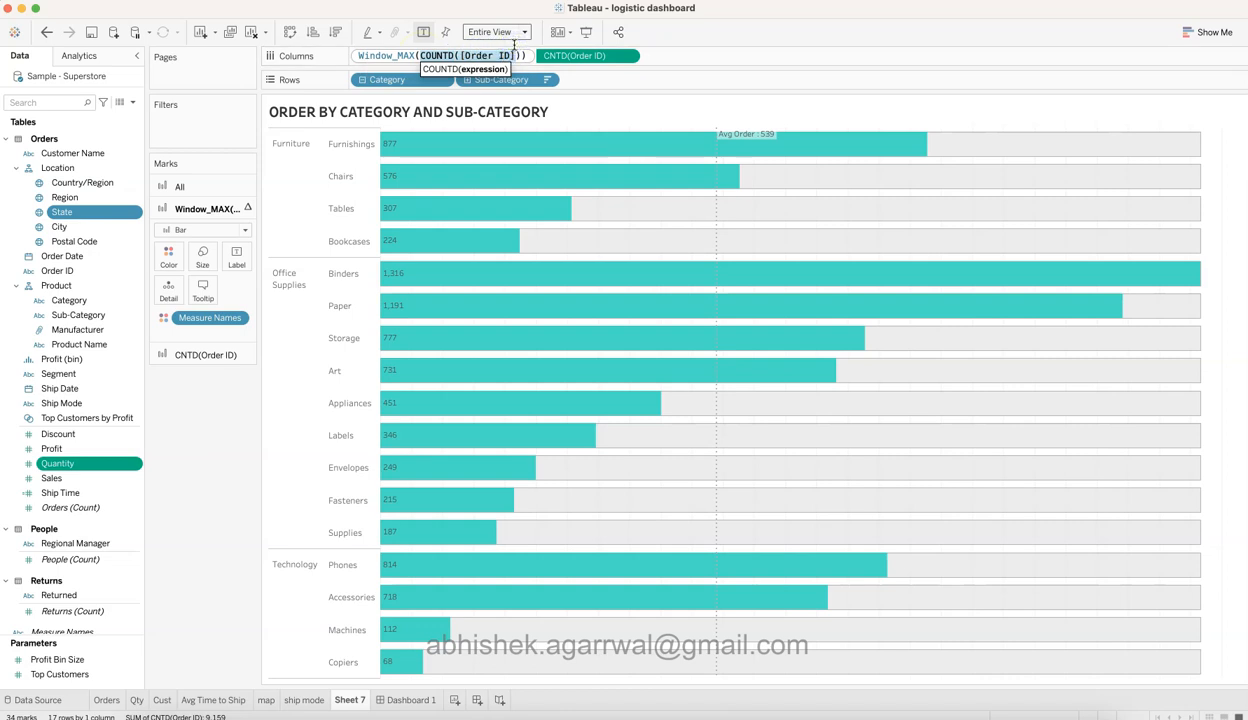
mouse_move(647, 280)
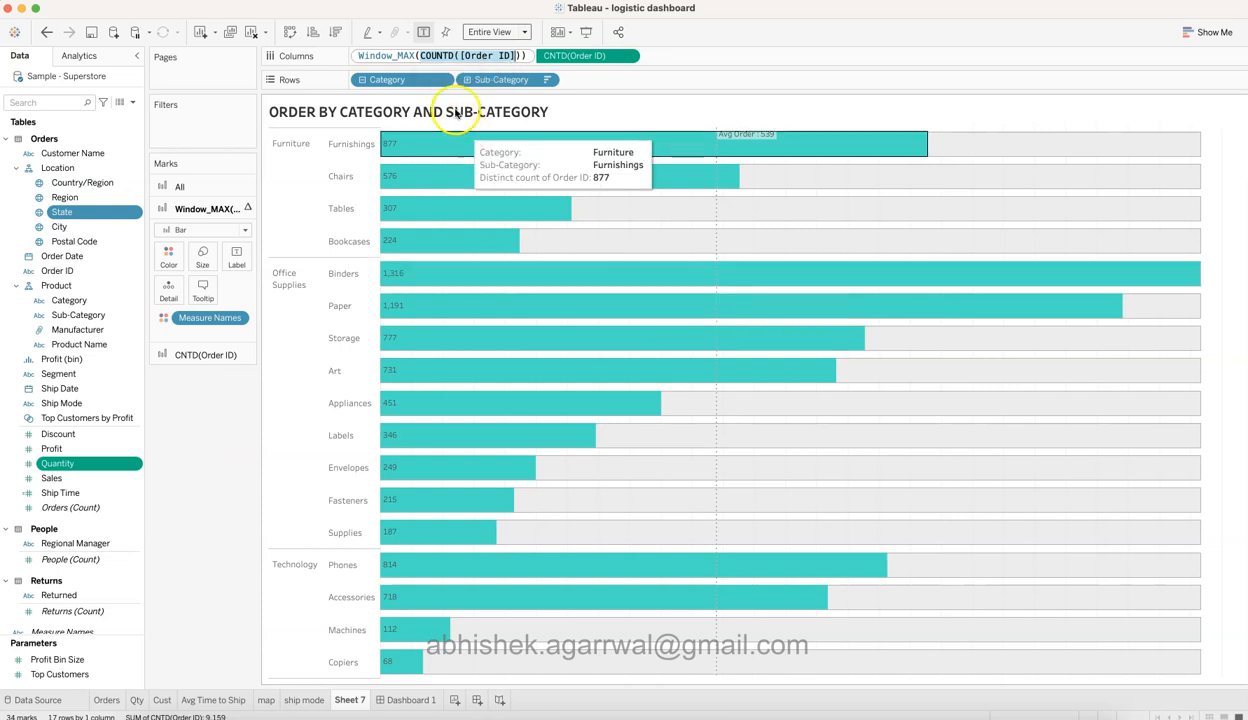
key("Return")
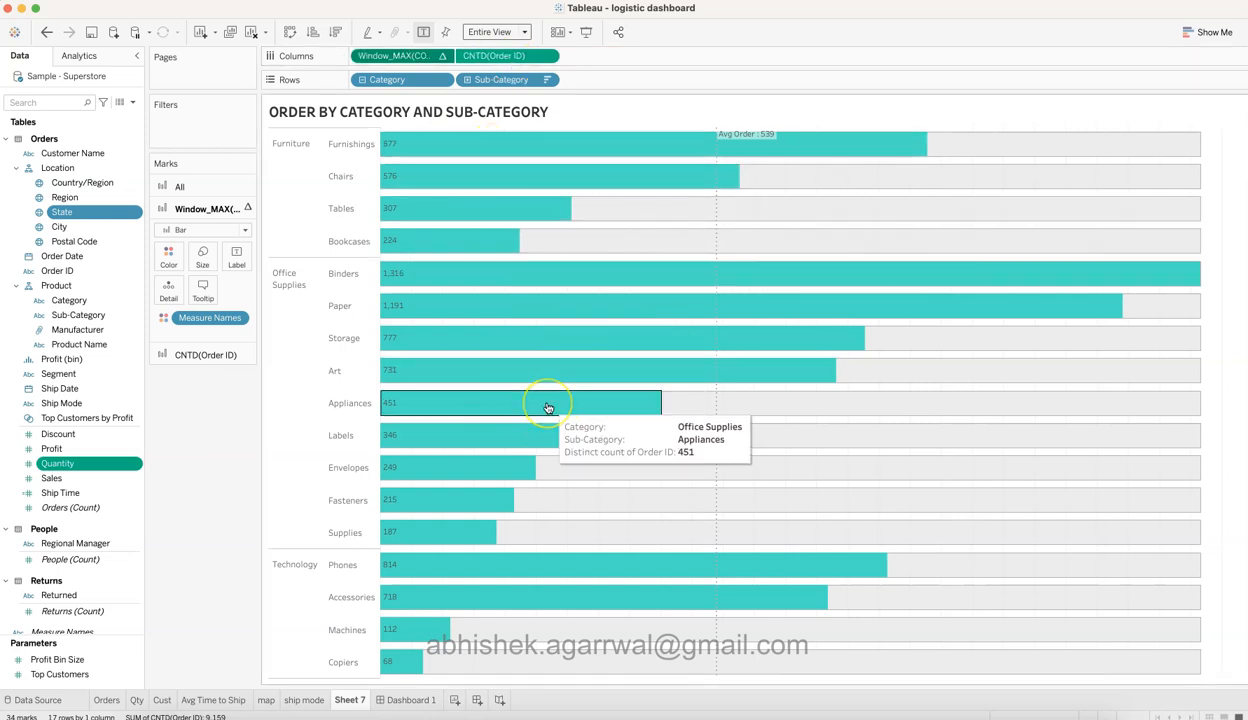
Create a new worksheet placed before Dashboard 1 and add Category and Sub-Category to its rows.
left_click(458, 700)
left_click_drag(429, 700, 384, 697)
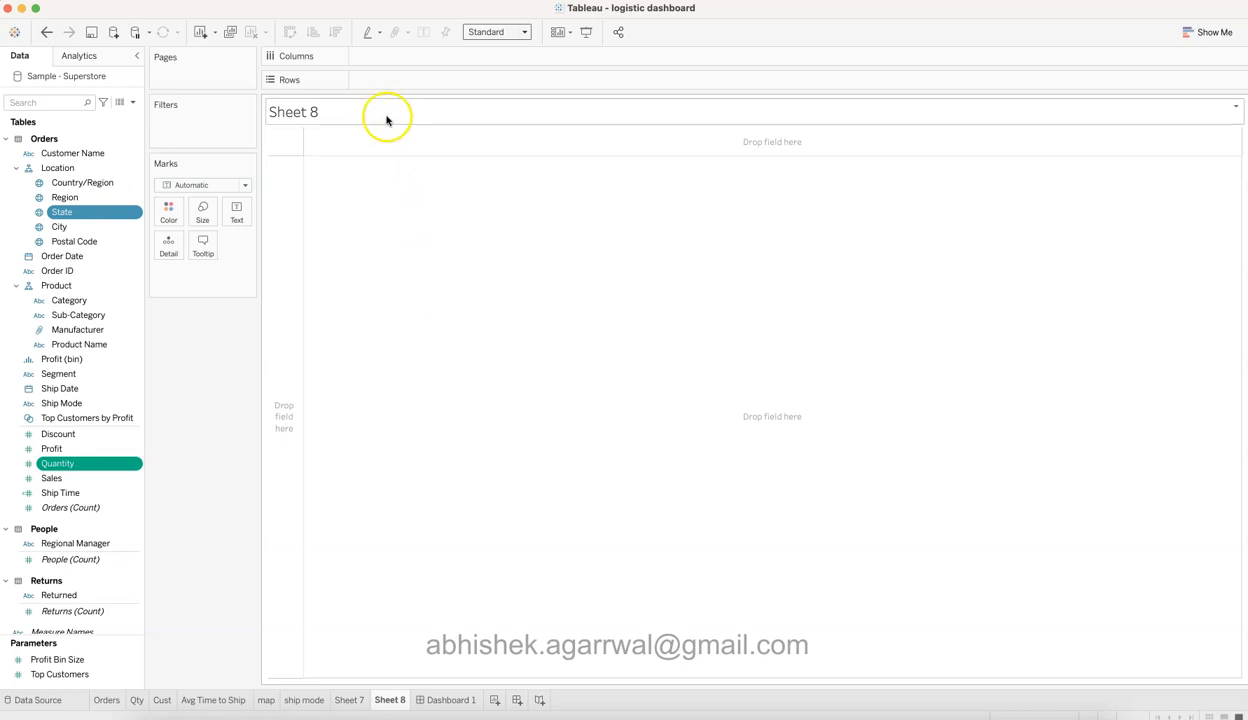
left_click_drag(72, 300, 378, 80)
left_click_drag(120, 315, 510, 84)
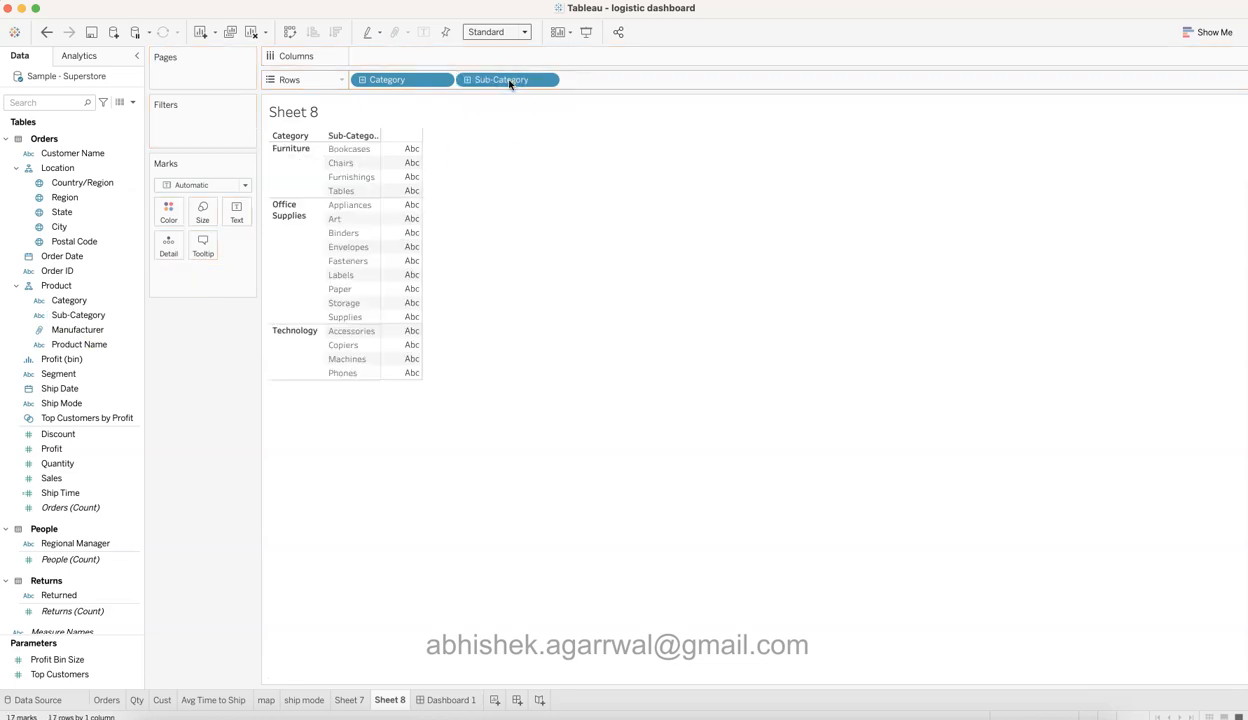
Add Order ID with all its members to the columns and aggregate it as Count (Distinct).
left_click(100, 231)
left_click(87, 213)
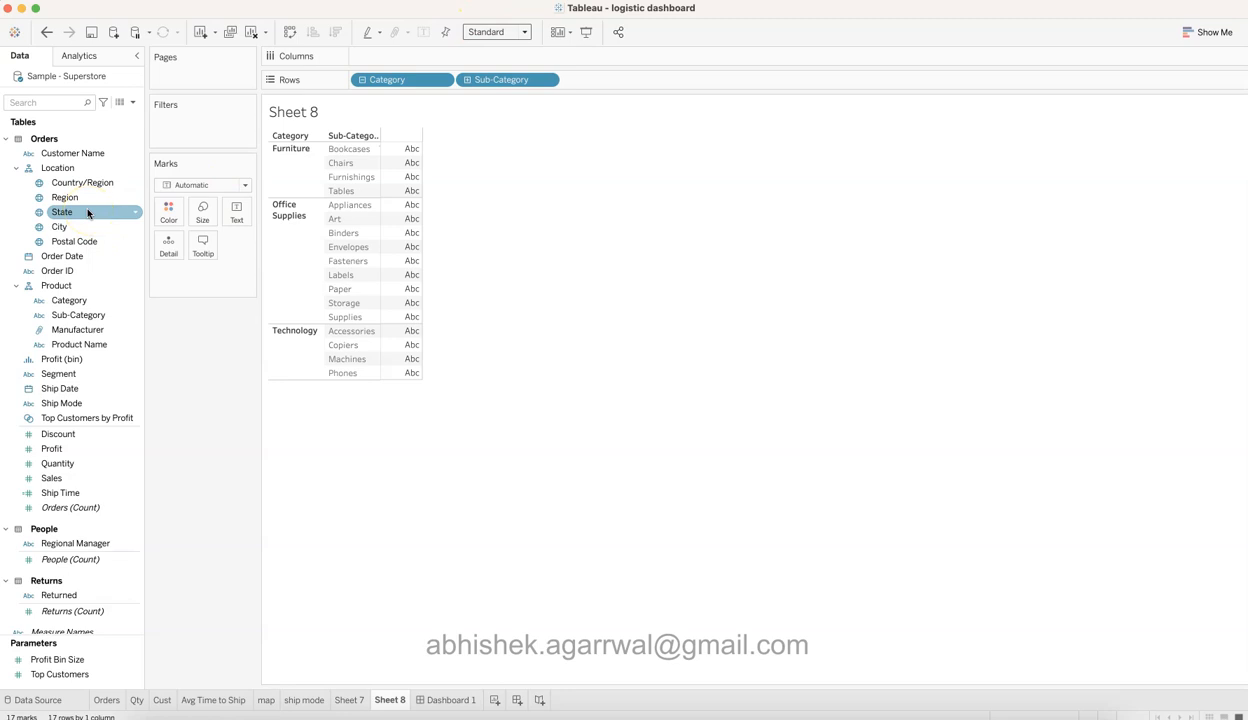
left_click(86, 228)
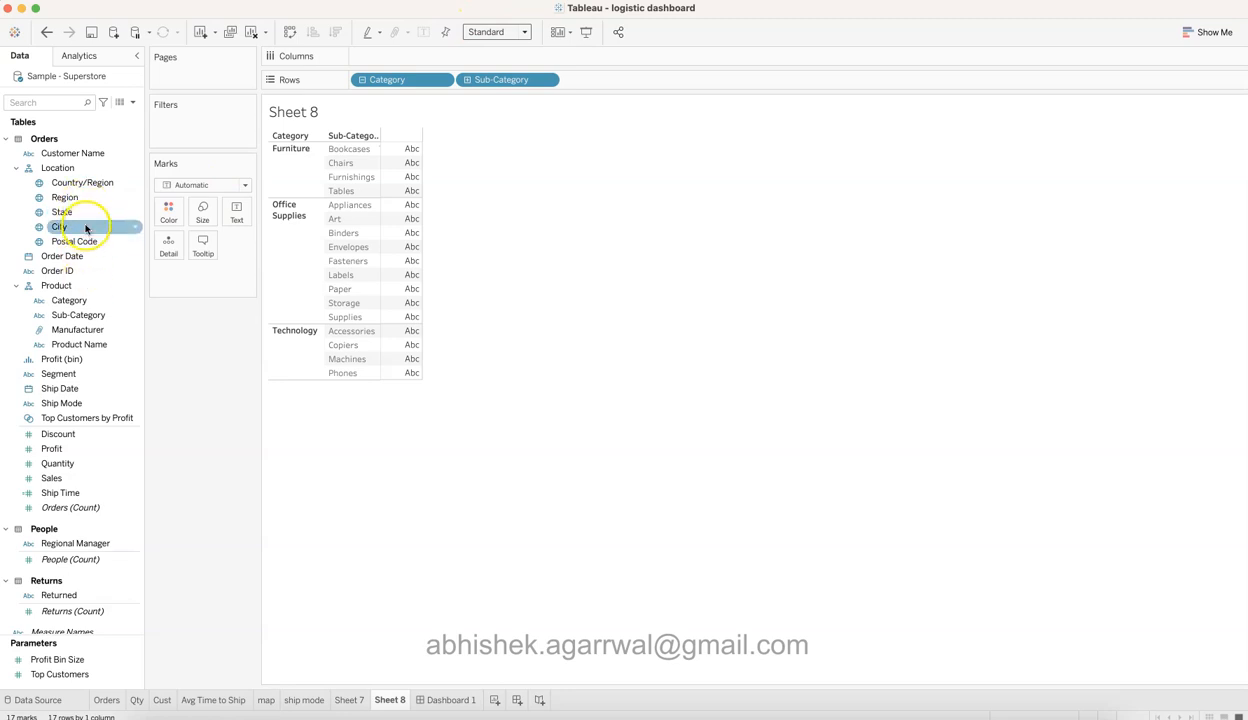
left_click_drag(86, 270, 428, 50)
left_click(587, 358)
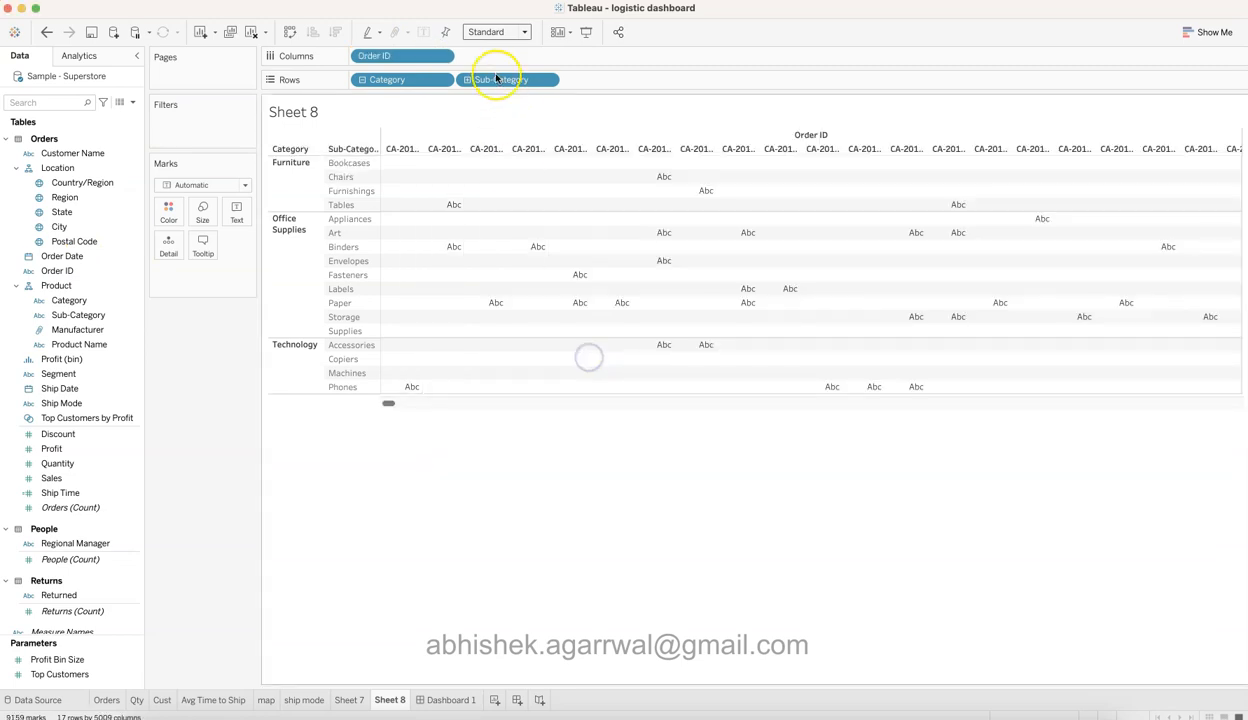
left_click(442, 56)
mouse_move(438, 231)
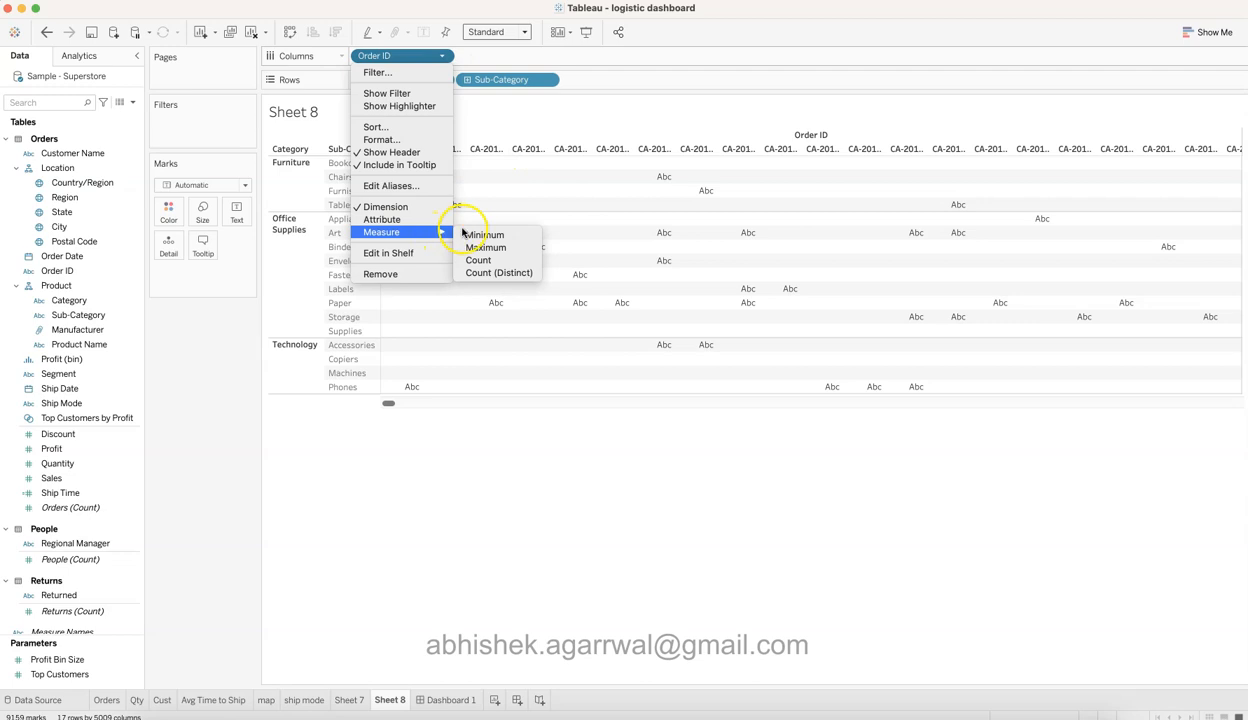
left_click(499, 272)
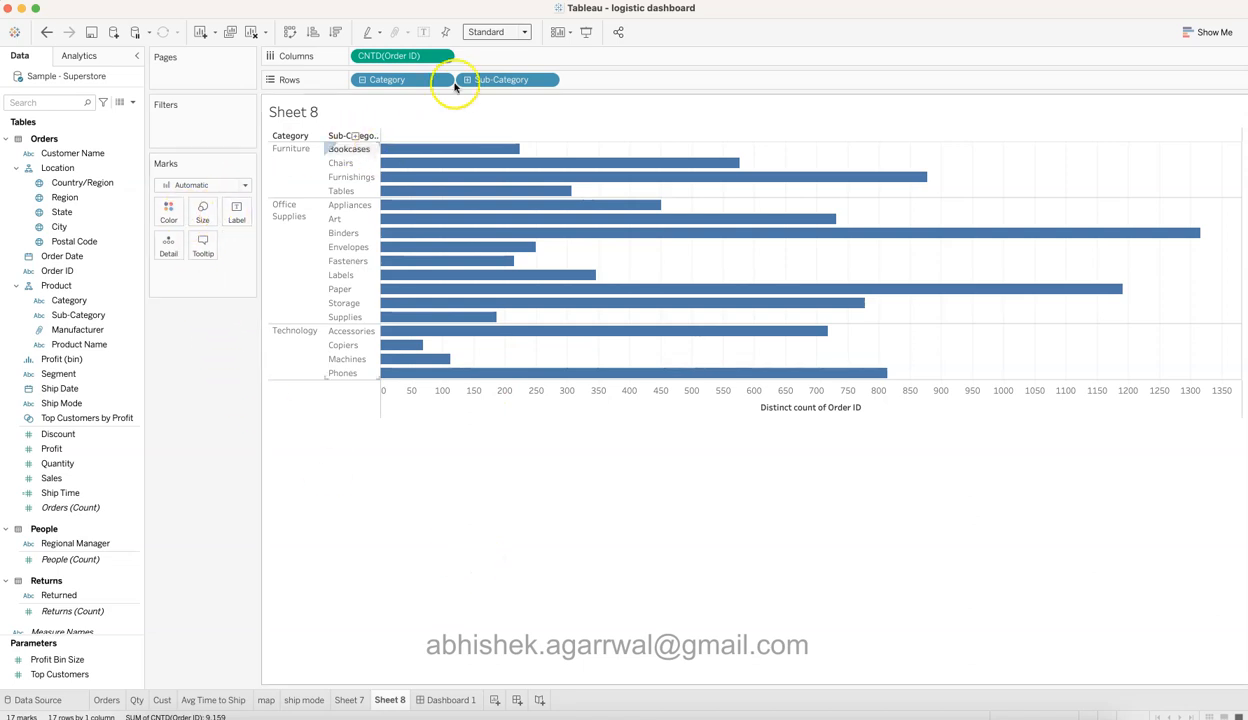
Add the calculation WINDOW_MAX(COUNTD([Order ID])) to the columns and place it before the distinct count of Order ID.
double_click(491, 57)
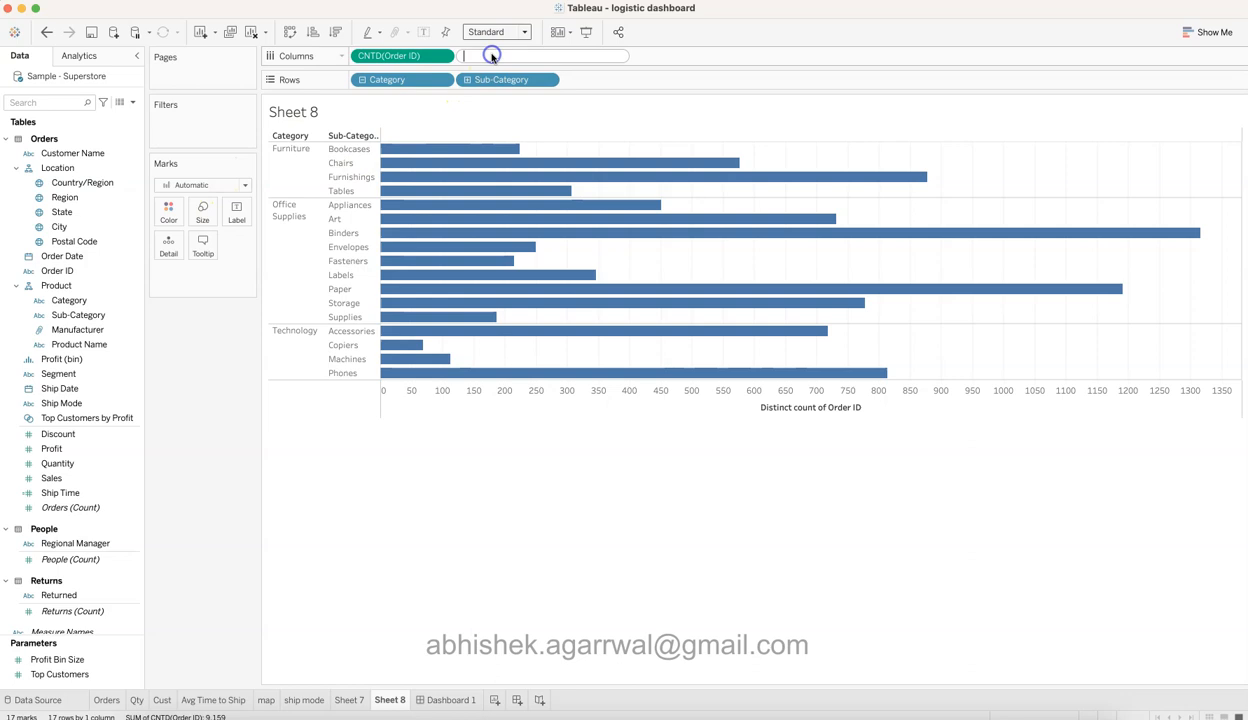
type("wind")
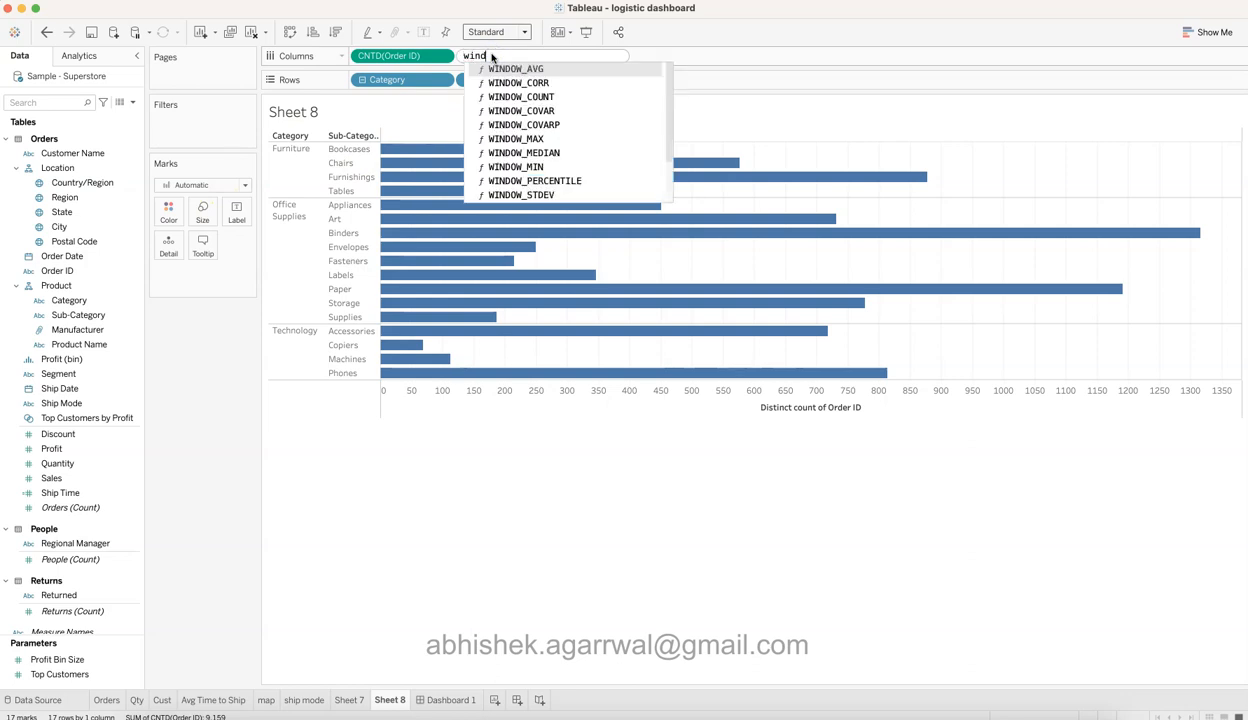
type("ow")
key("Down")
key("Down")
key("Down")
key("Down")
key("Down")
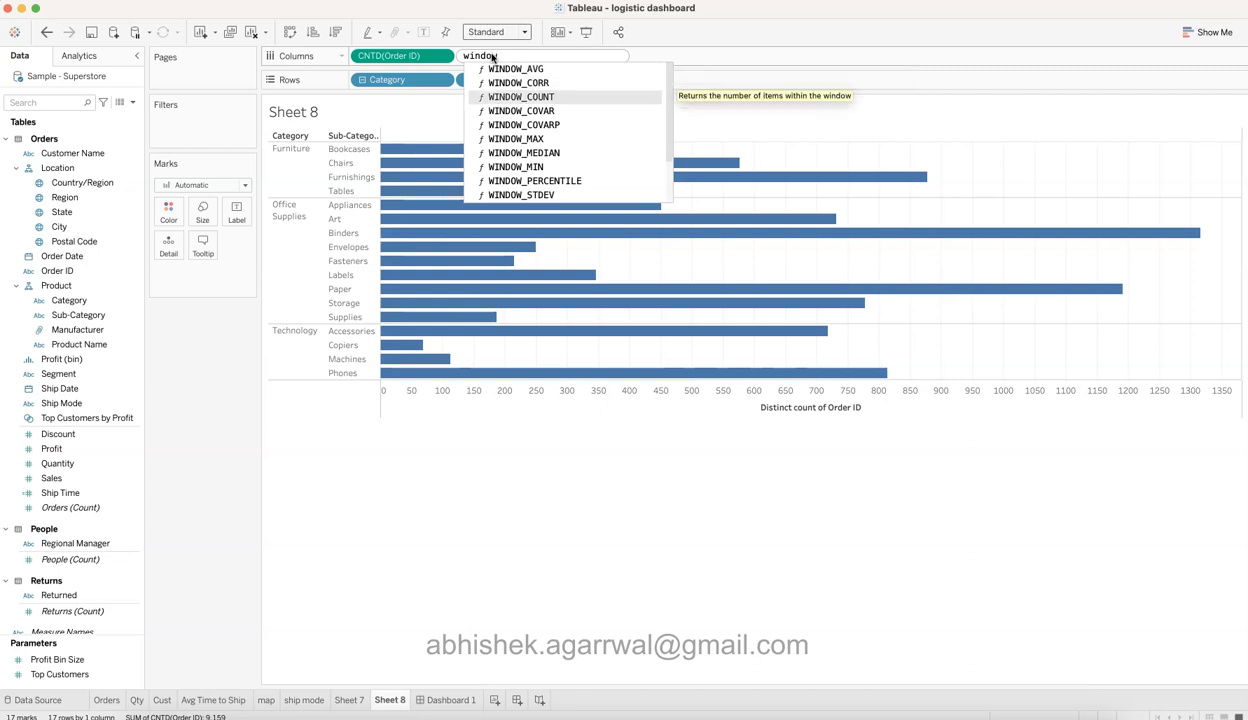
key("Return")
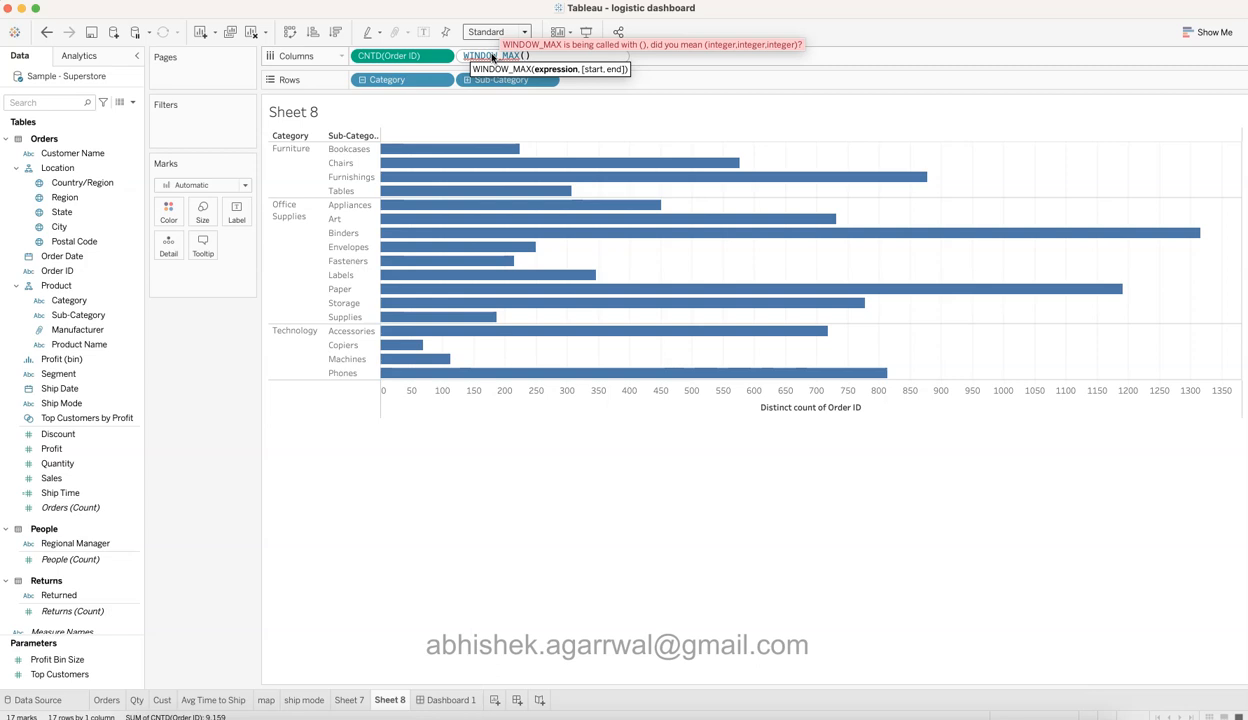
type("count")
key("Down")
key("Return")
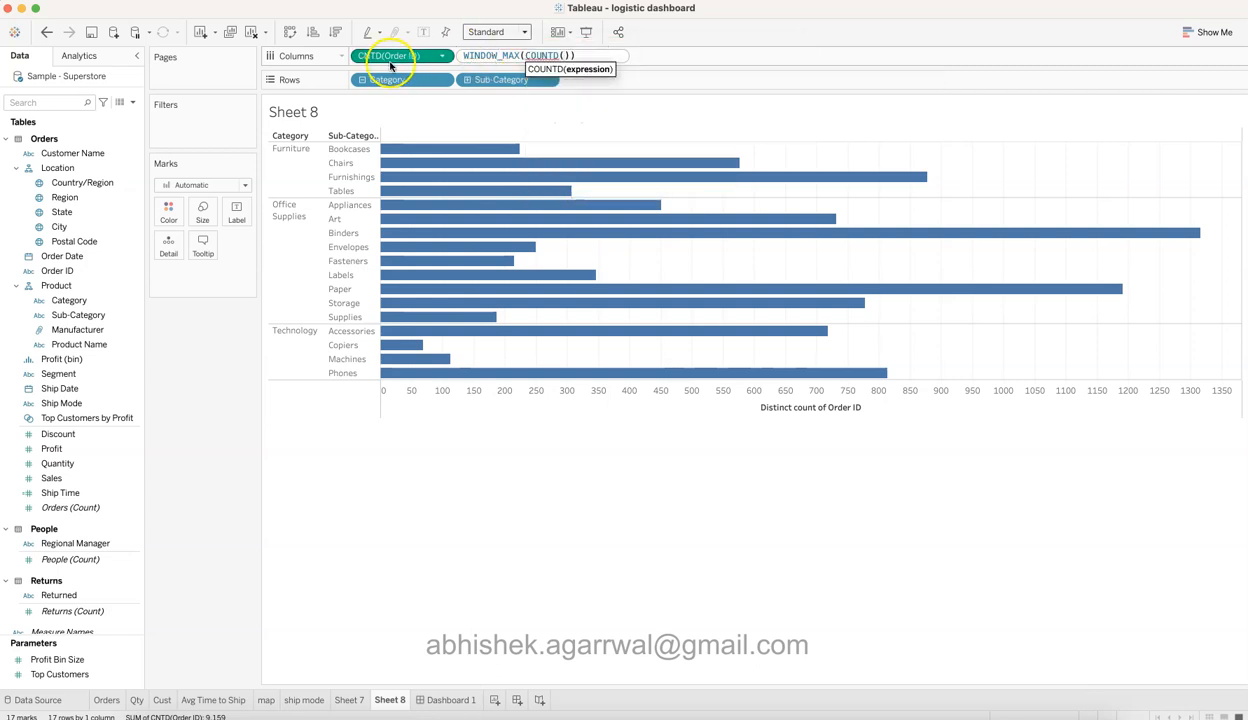
type("order")
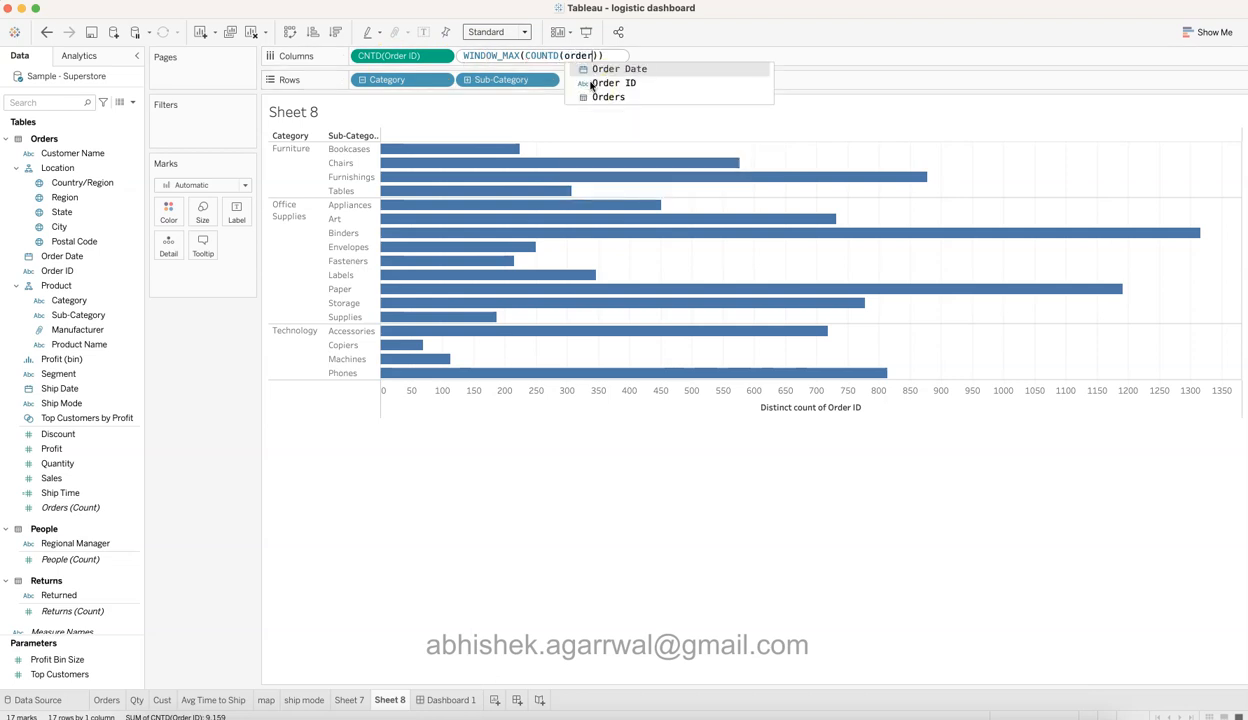
left_click(590, 85)
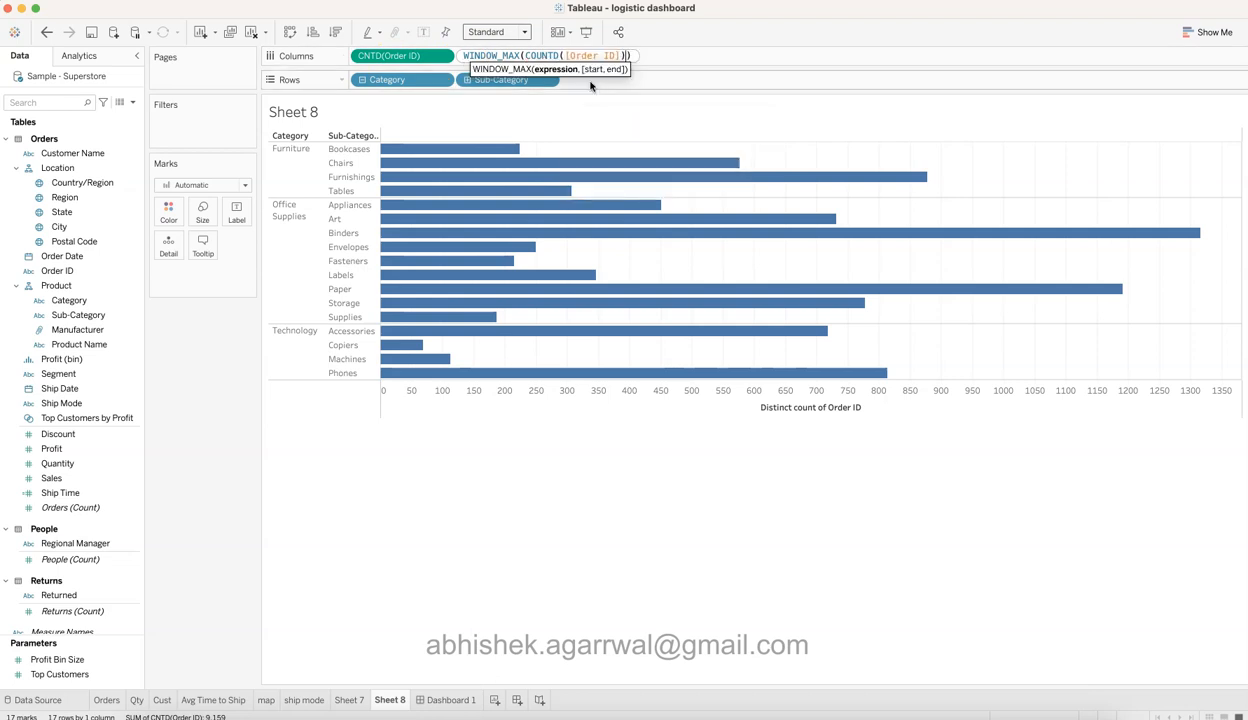
key("Return")
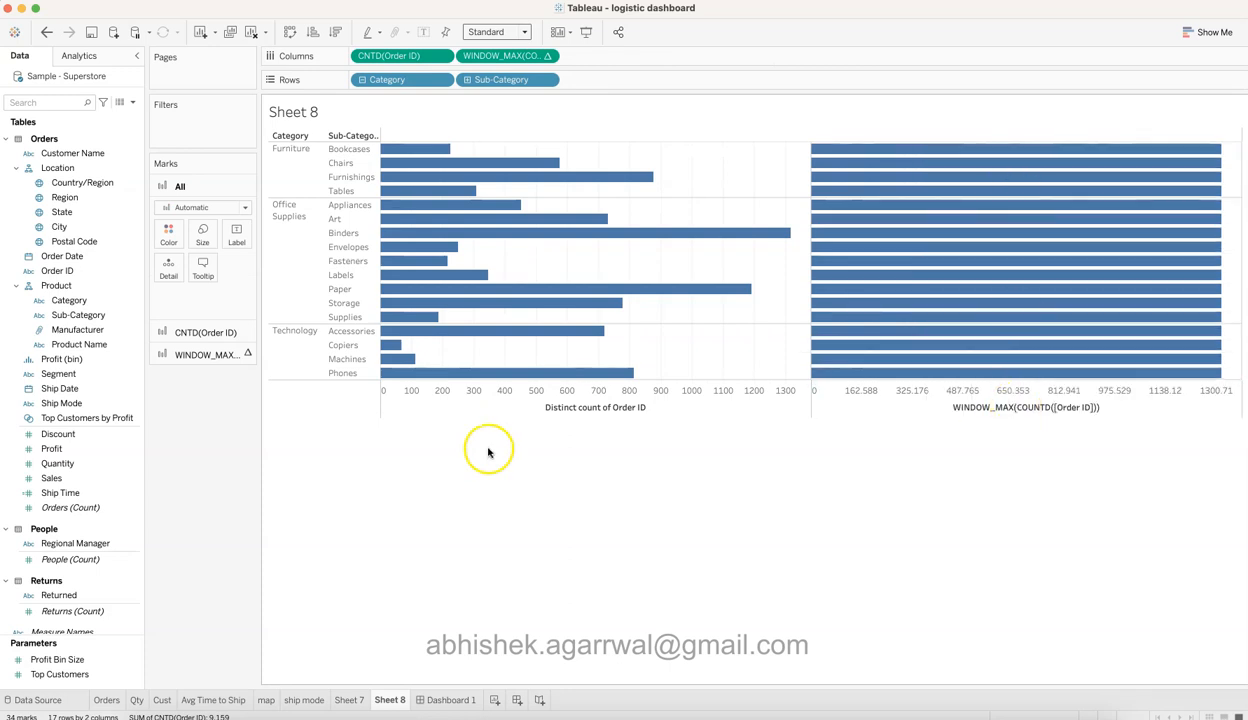
left_click(517, 60)
left_click_drag(517, 60, 354, 64)
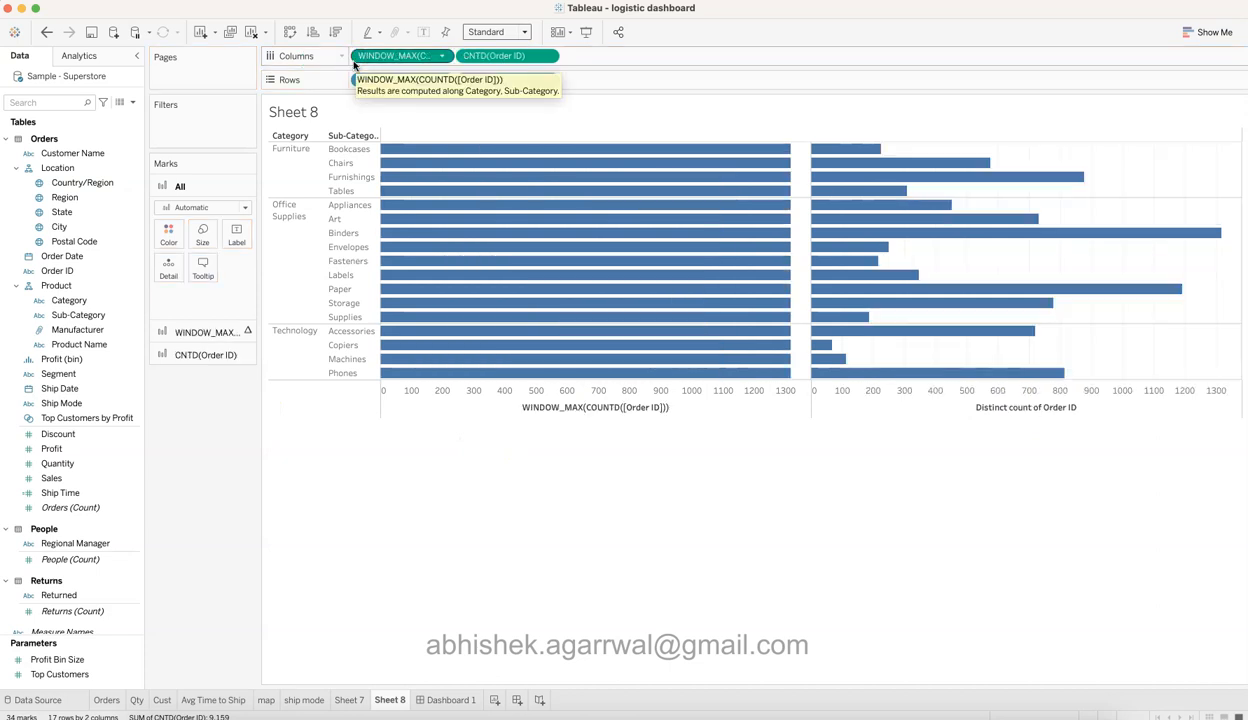
Color the WINDOW_MAX bars light gray and fit the worksheet to Entire View.
left_click(236, 331)
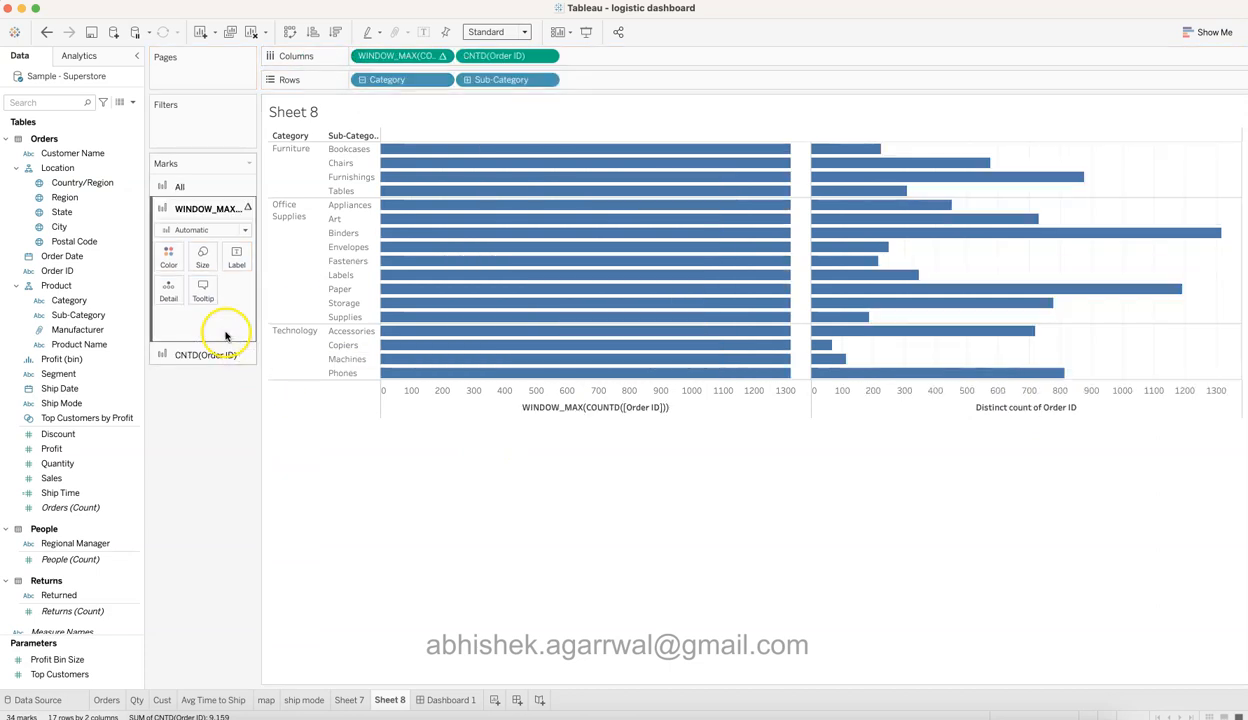
left_click(168, 258)
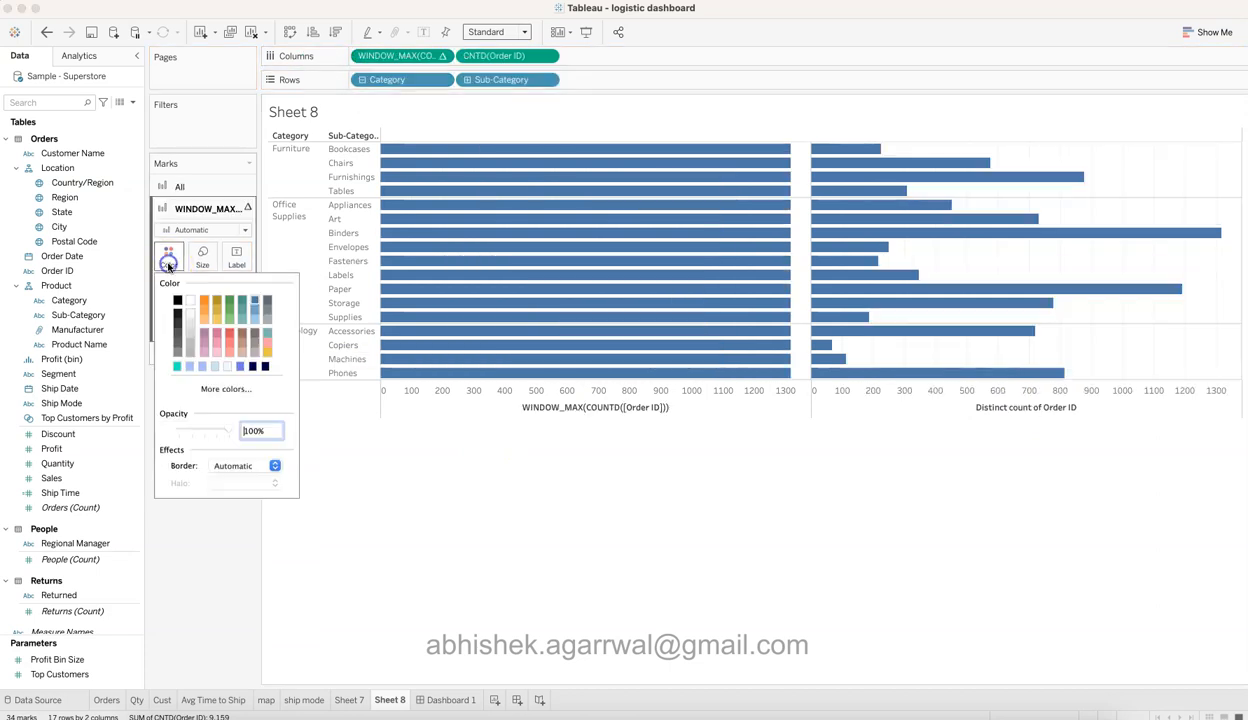
left_click(190, 316)
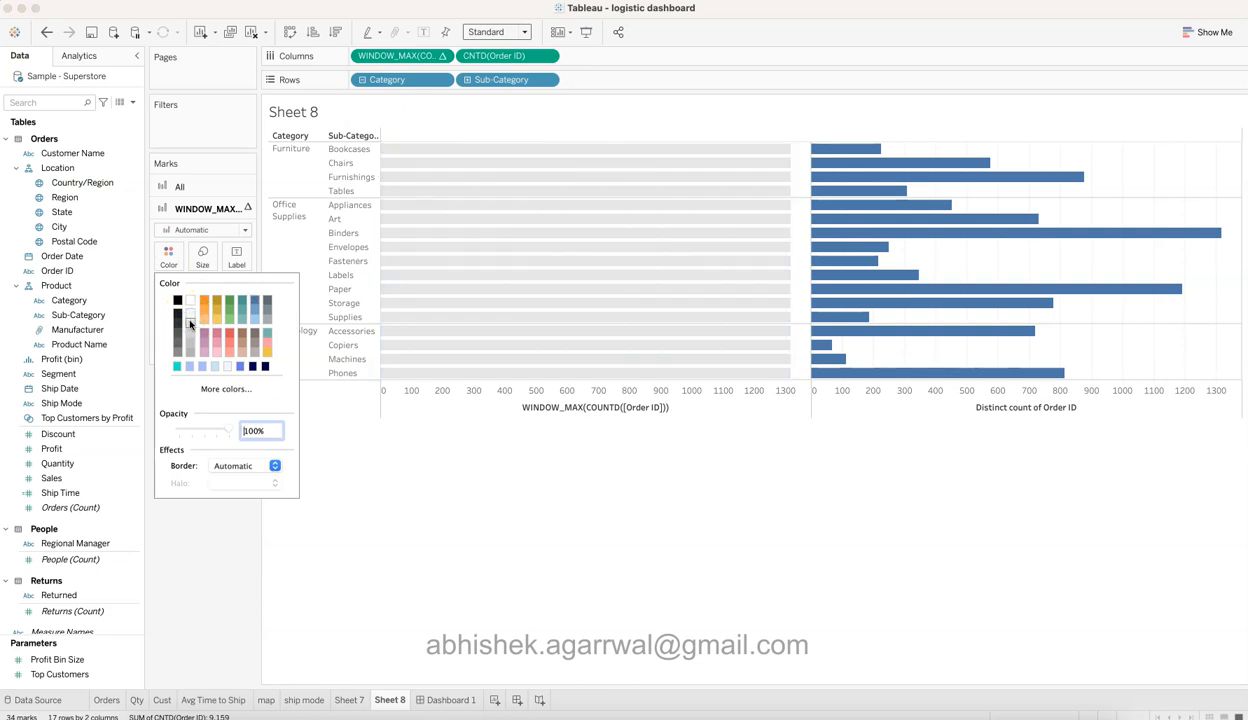
left_click(217, 543)
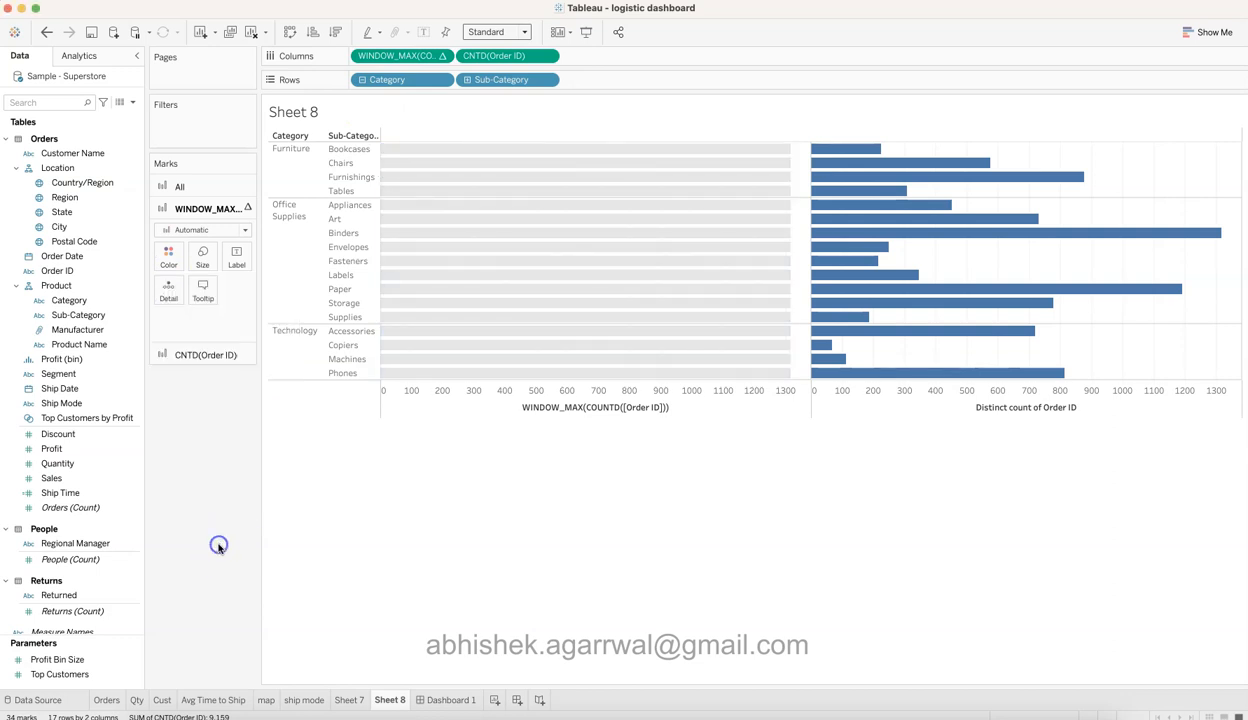
left_click(494, 32)
left_click(486, 88)
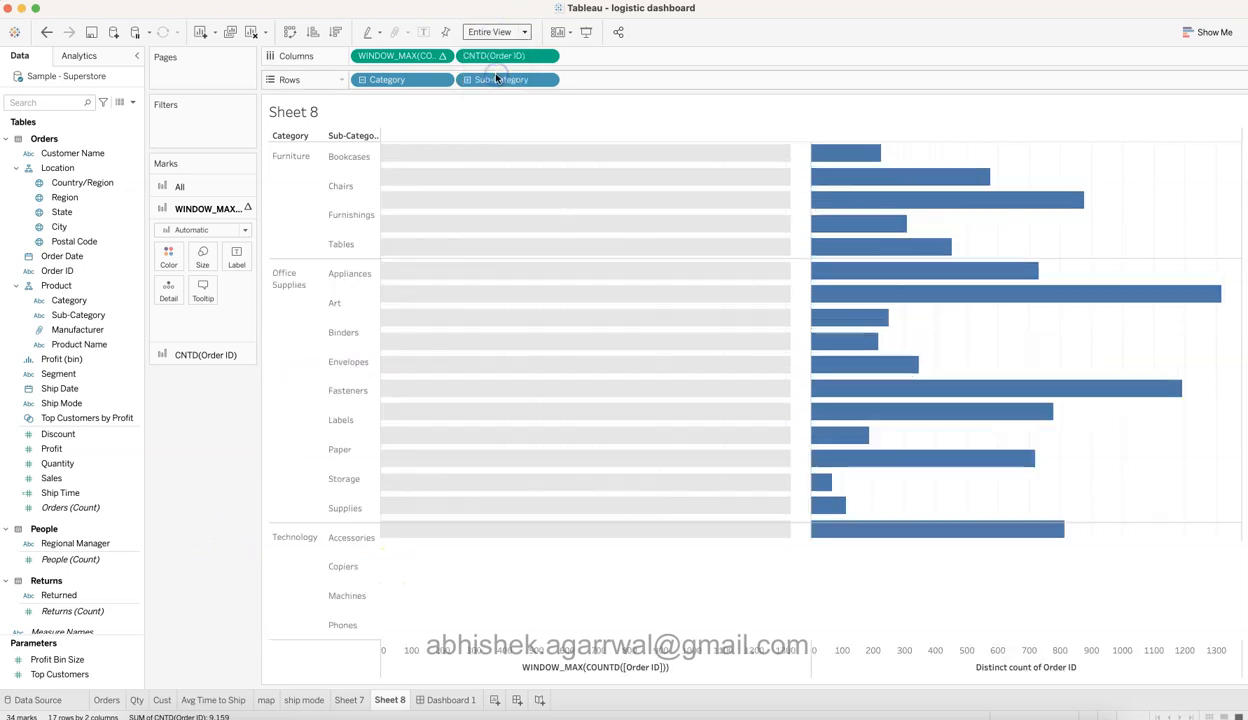
Combine the distinct count of Order ID with the WINDOW_MAX measure on a dual axis and hide the Measure Names legend.
left_click(548, 57)
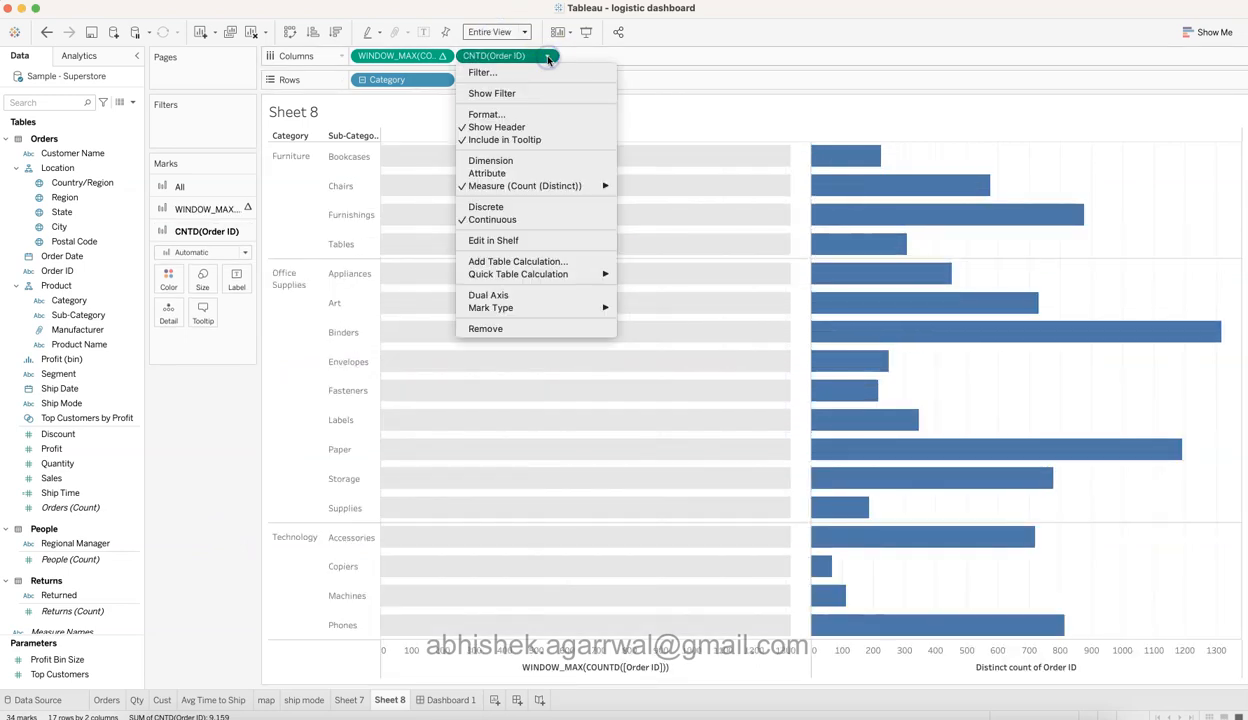
left_click(531, 292)
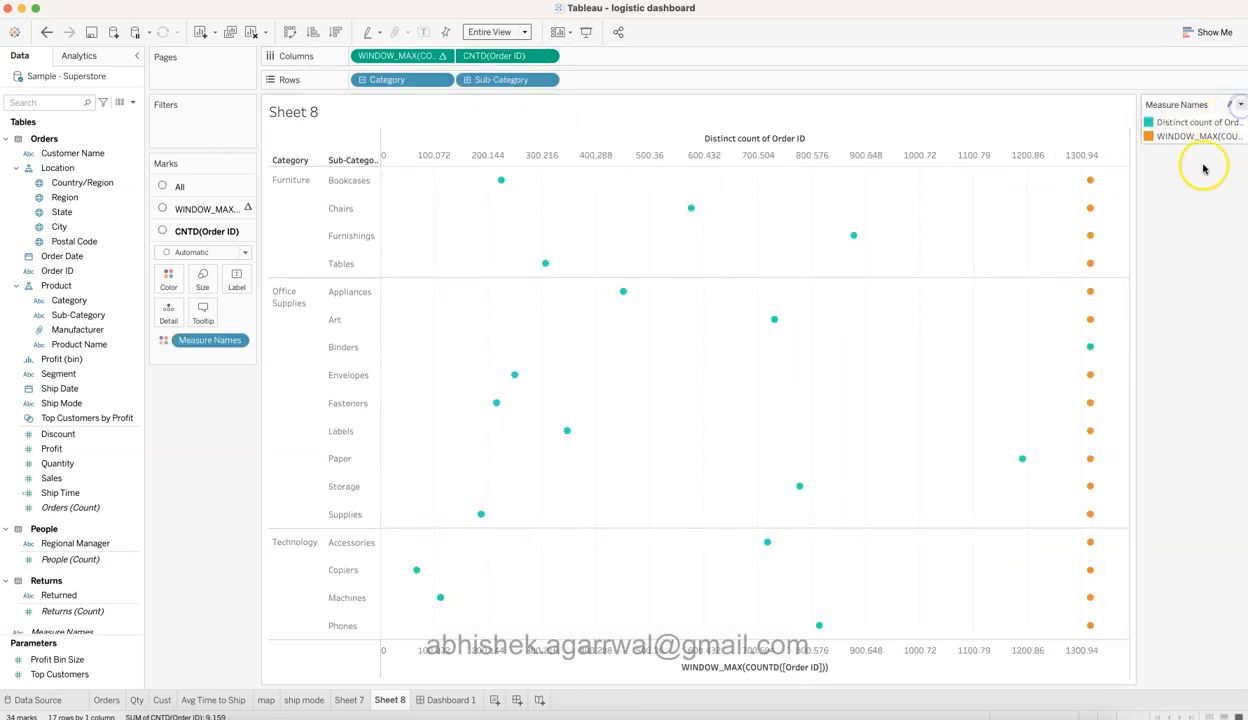
left_click(1239, 106)
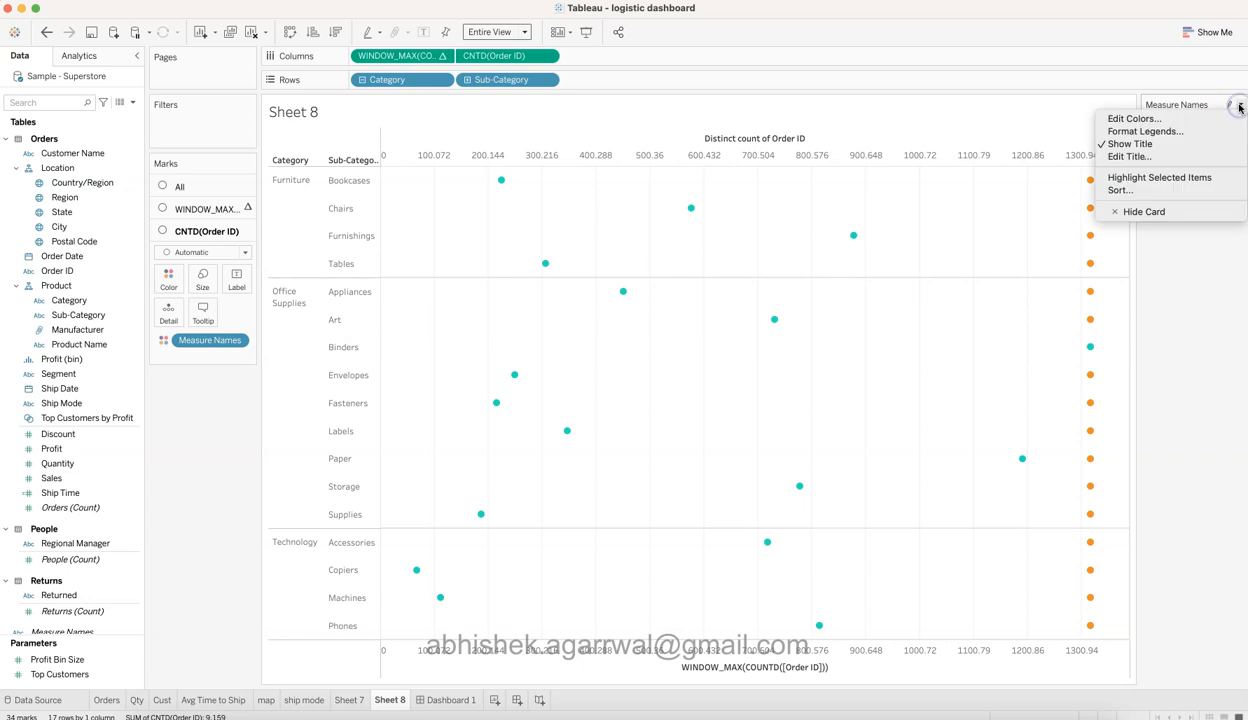
left_click(1180, 211)
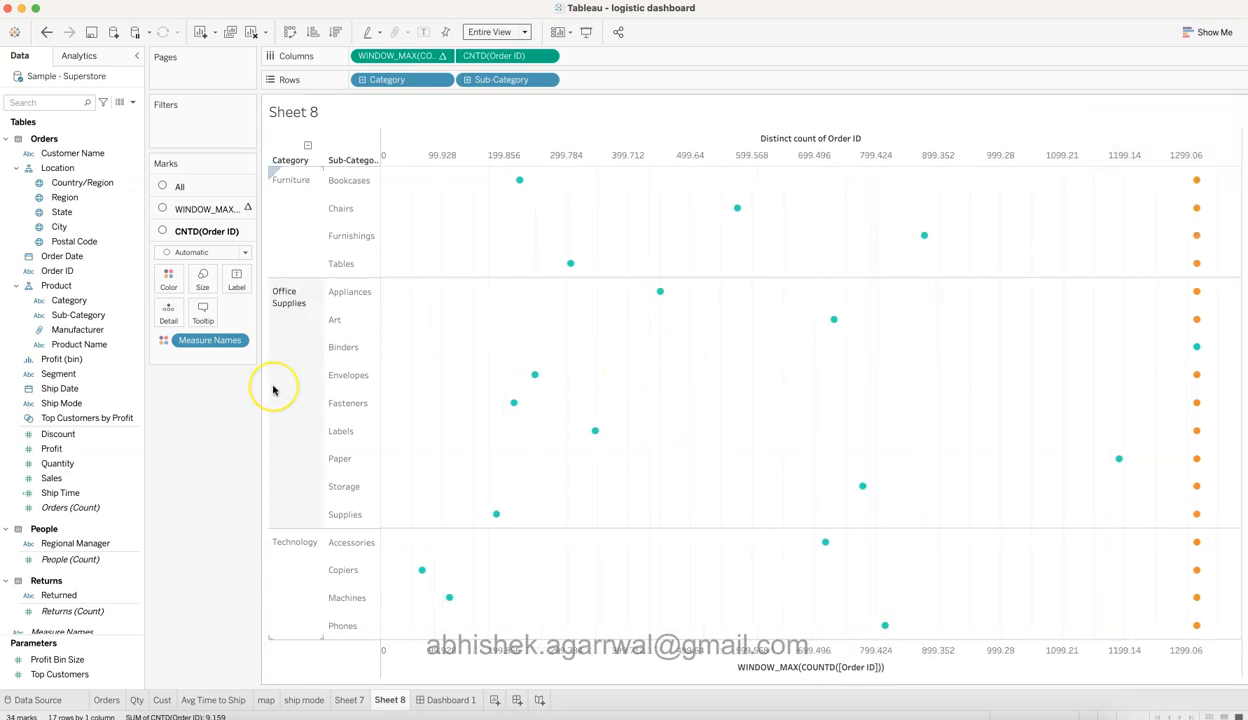
Change the mark type of the WINDOW_MAX measure to Bar.
left_click(218, 211)
left_click(218, 229)
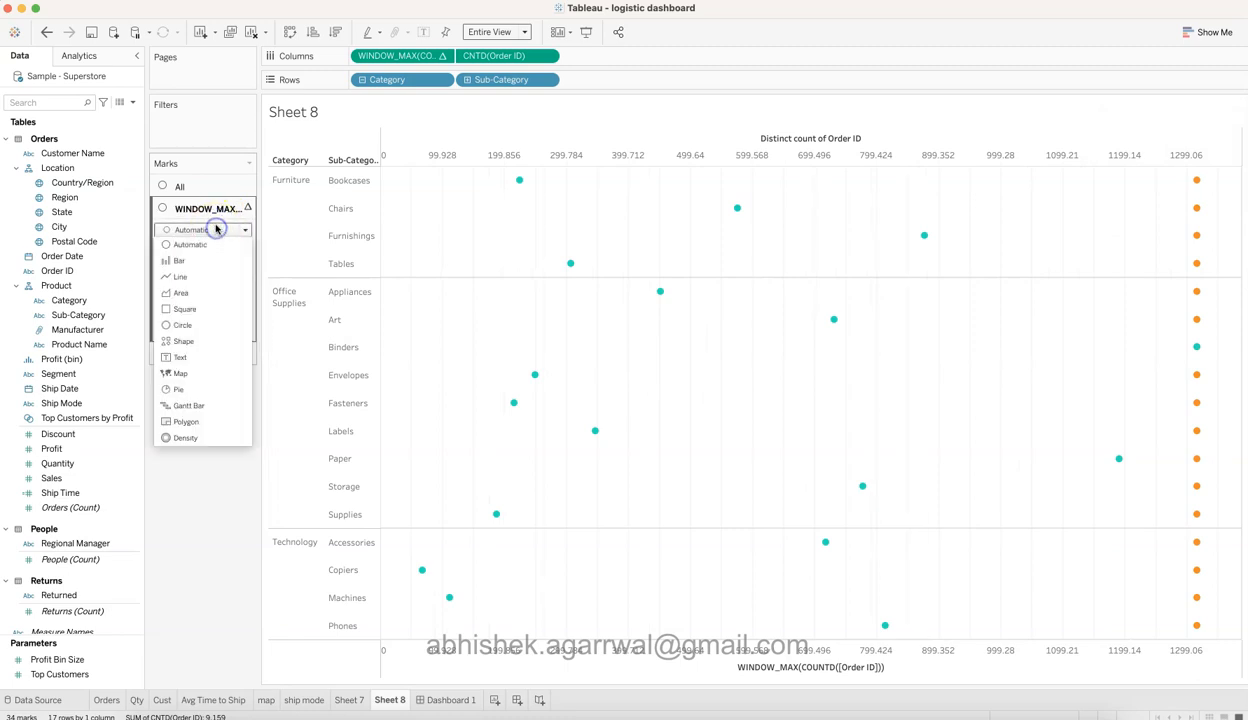
left_click(214, 229)
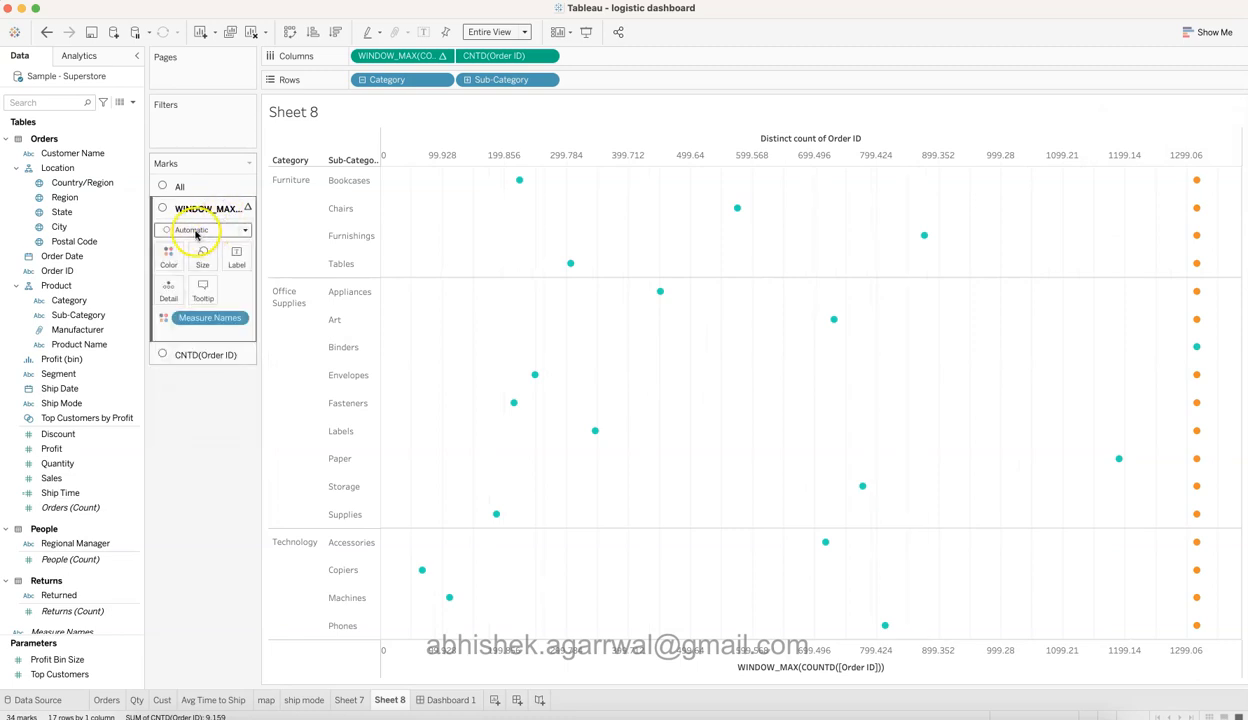
left_click(205, 230)
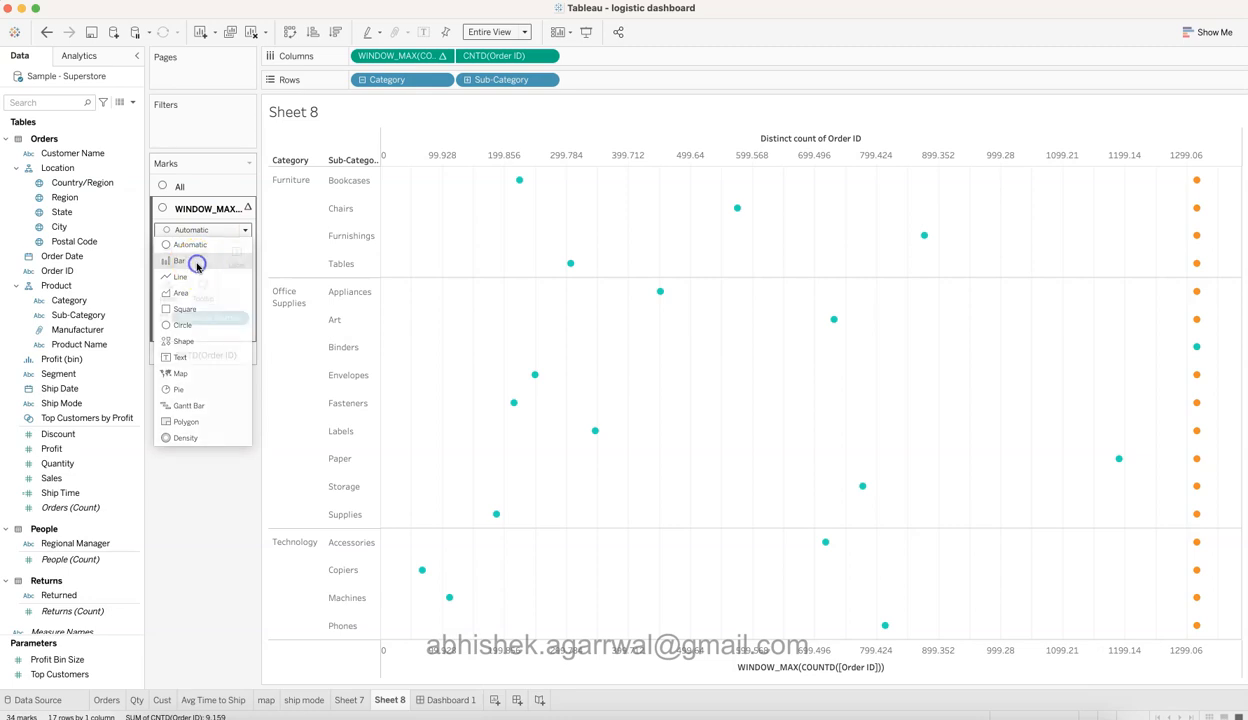
left_click(195, 260)
Assign the light gray Mercury color to the WINDOW_MAX(COUNTD([Order ID])) measure in the Measure Names colors.
left_click(168, 256)
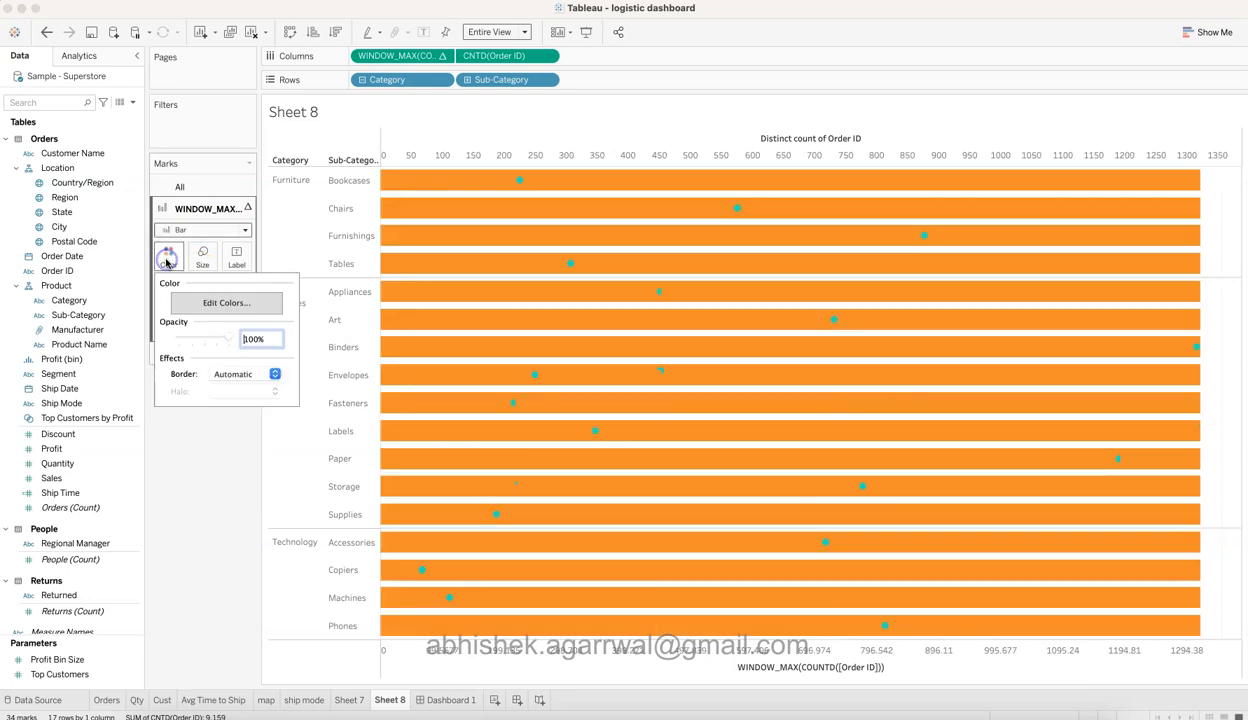
left_click(212, 304)
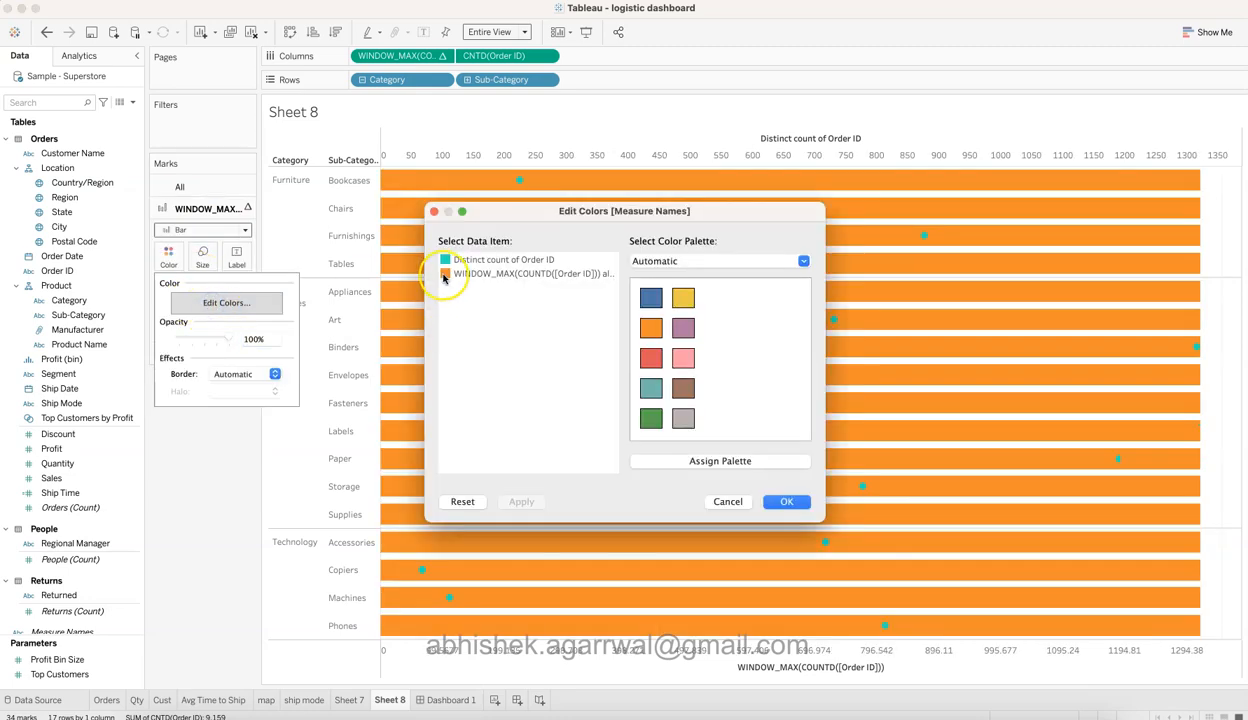
left_click(446, 275)
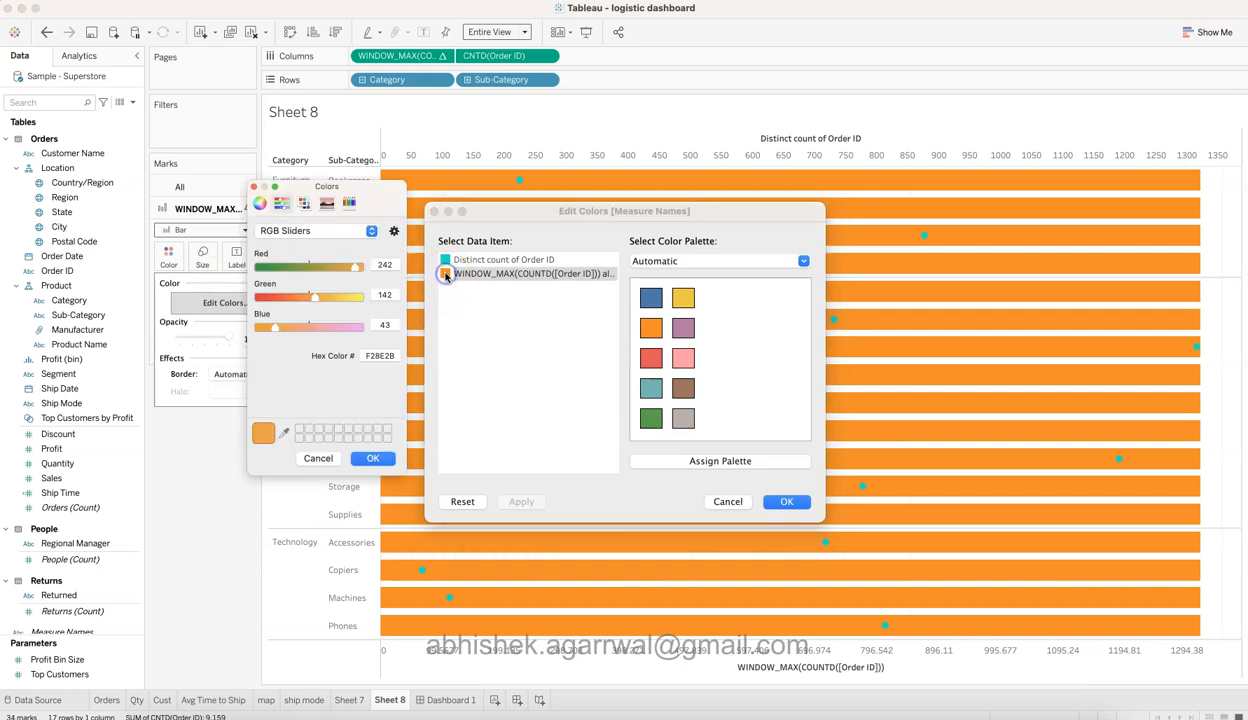
left_click(349, 205)
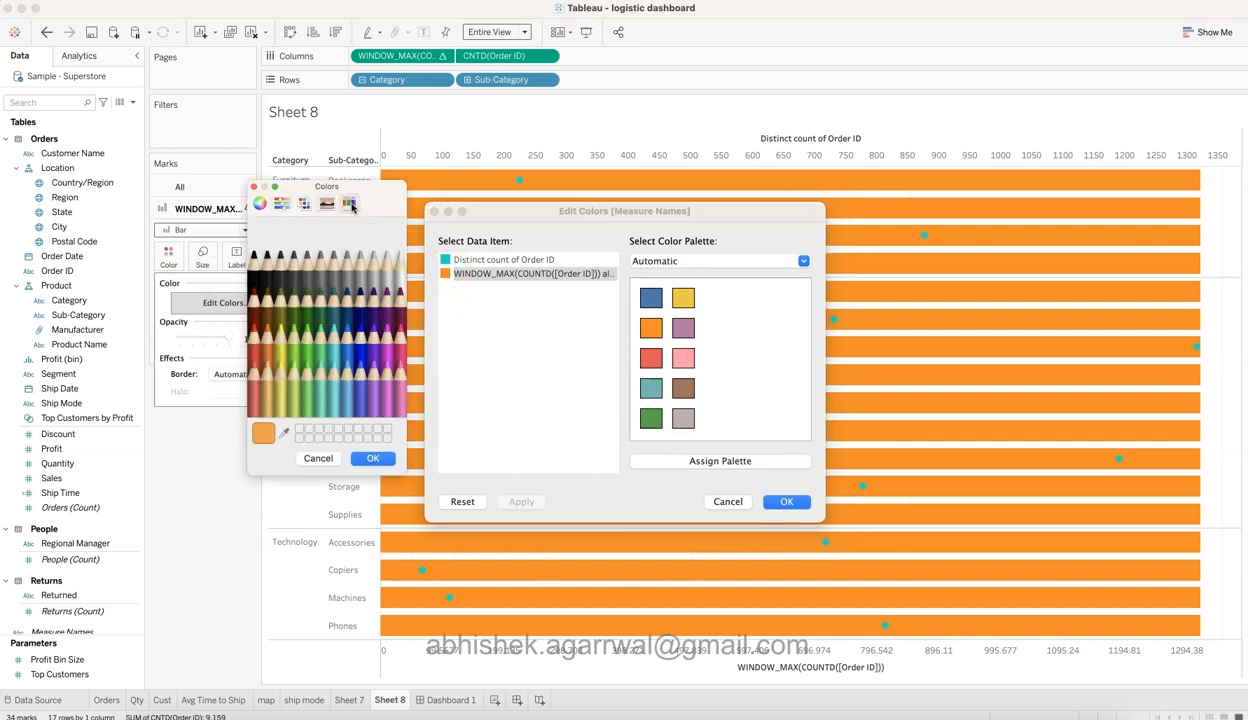
left_click(387, 265)
left_click(385, 460)
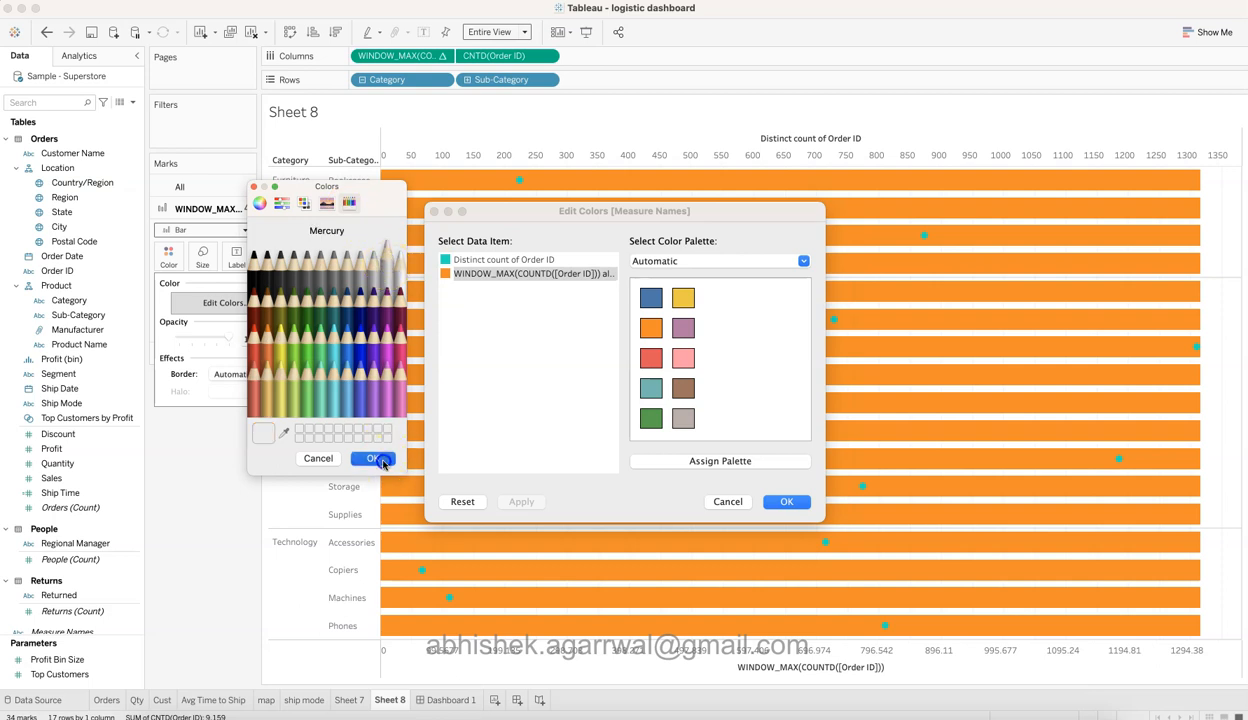
left_click(515, 501)
left_click(785, 503)
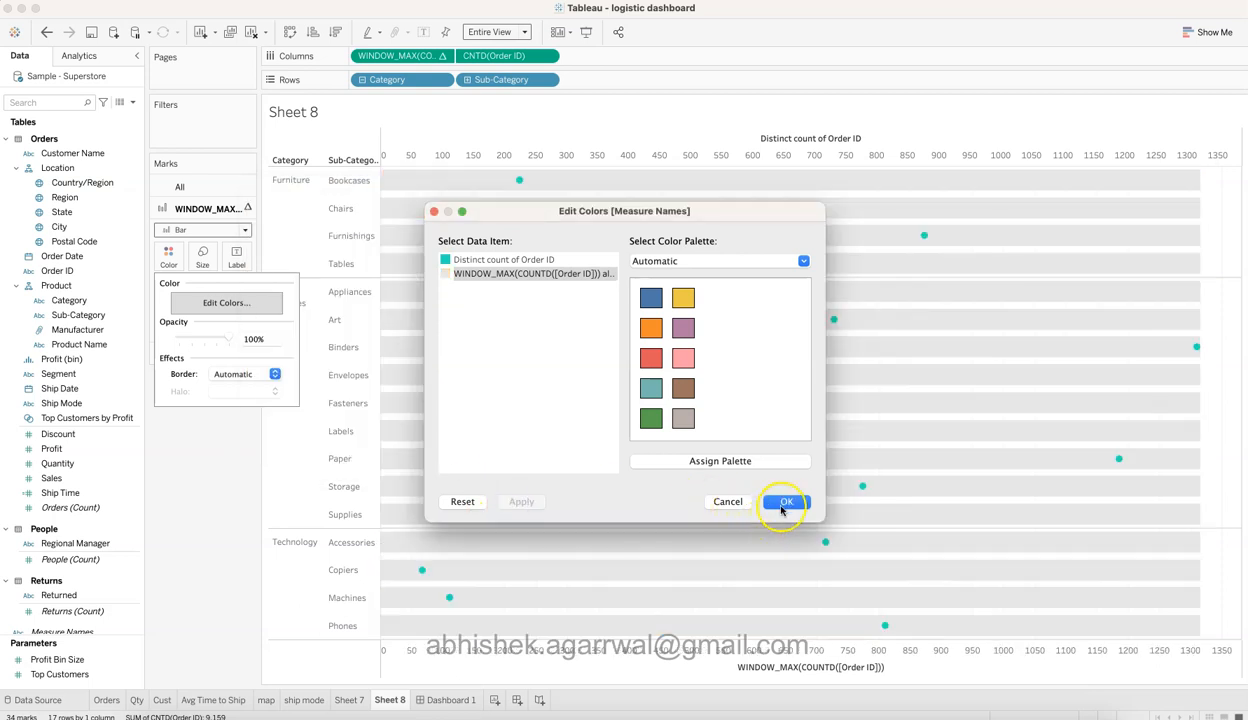
left_click(785, 504)
Change the mark type of the distinct count of Order ID to Bar.
left_click(226, 354)
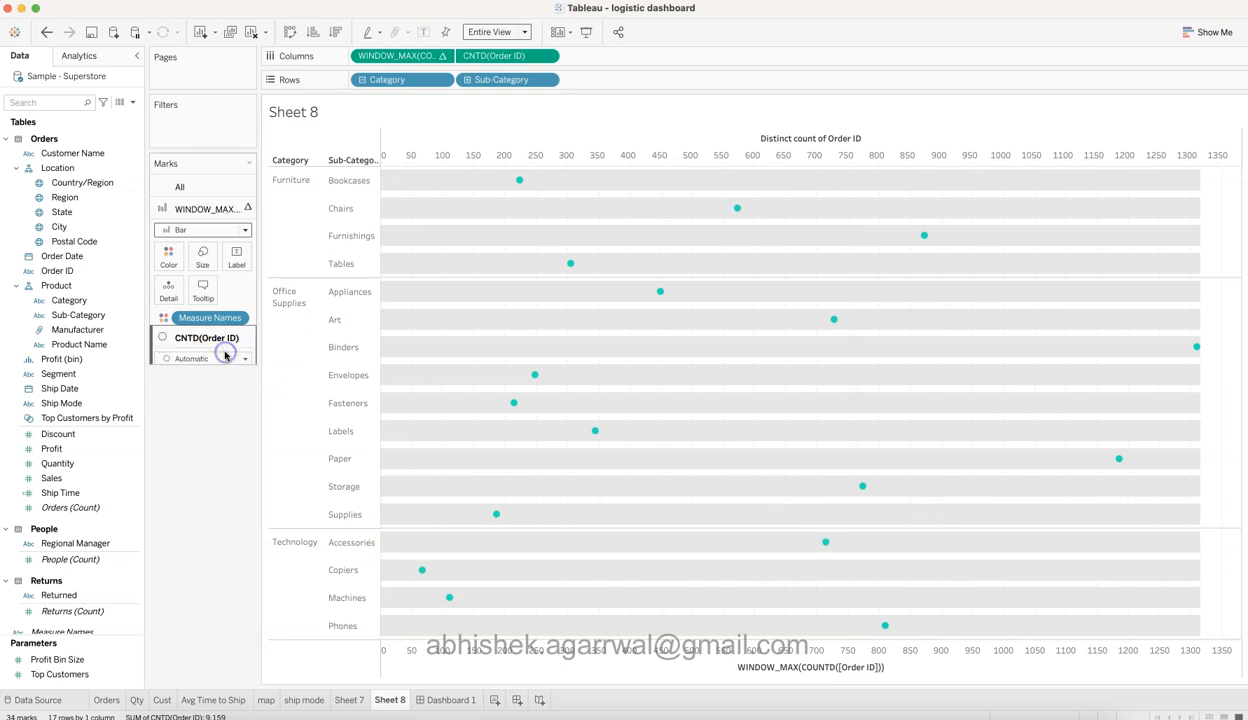
left_click(200, 253)
left_click(189, 281)
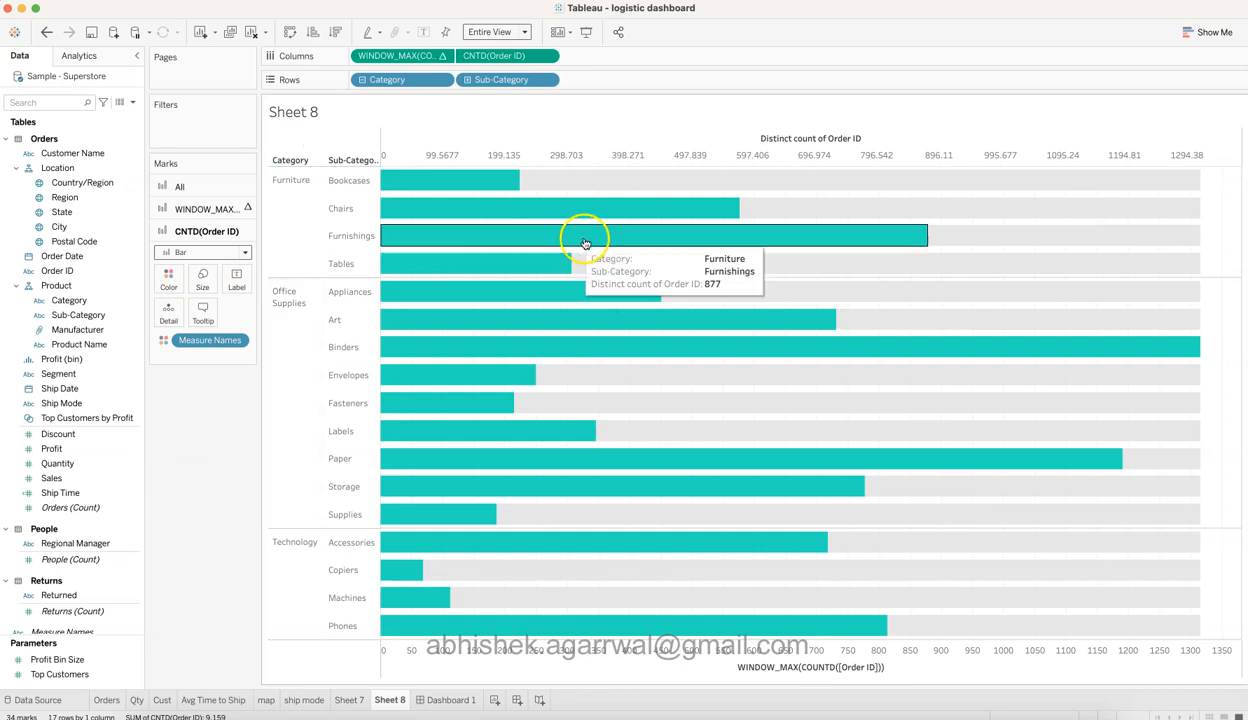
Synchronize the dual axes and hide the headers of both the distinct count and WINDOW_MAX axes.
right_click(629, 158)
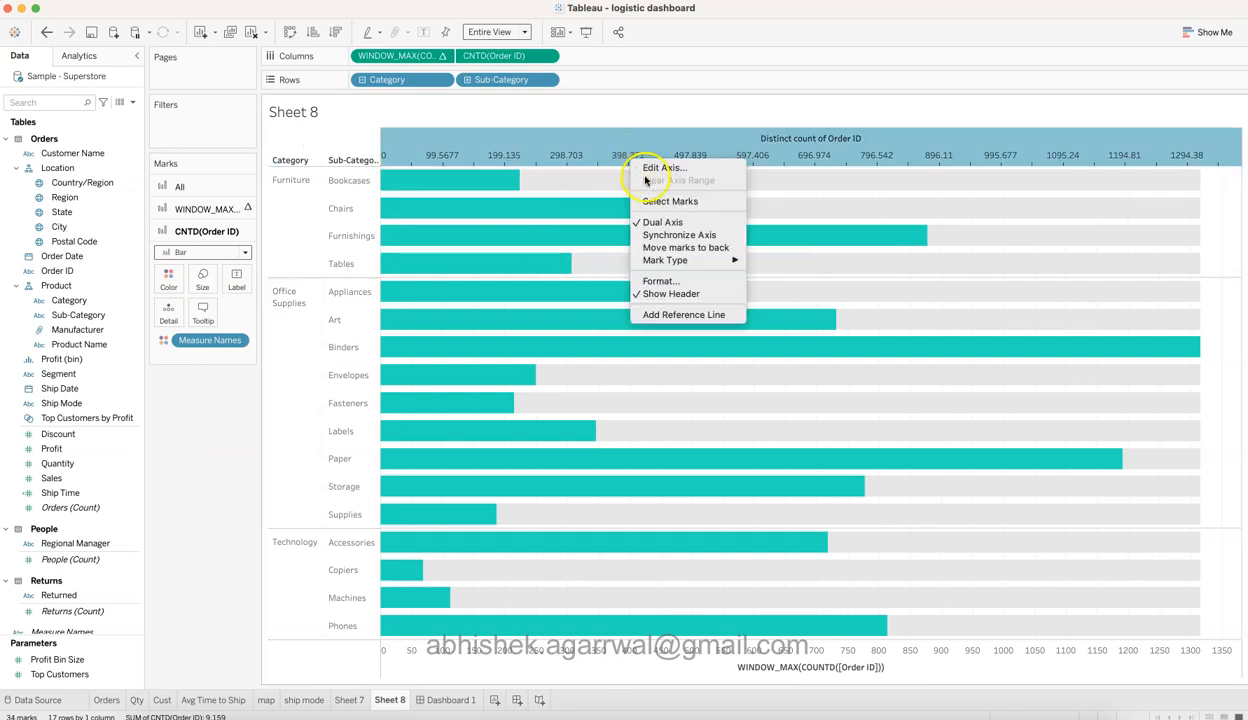
left_click(665, 235)
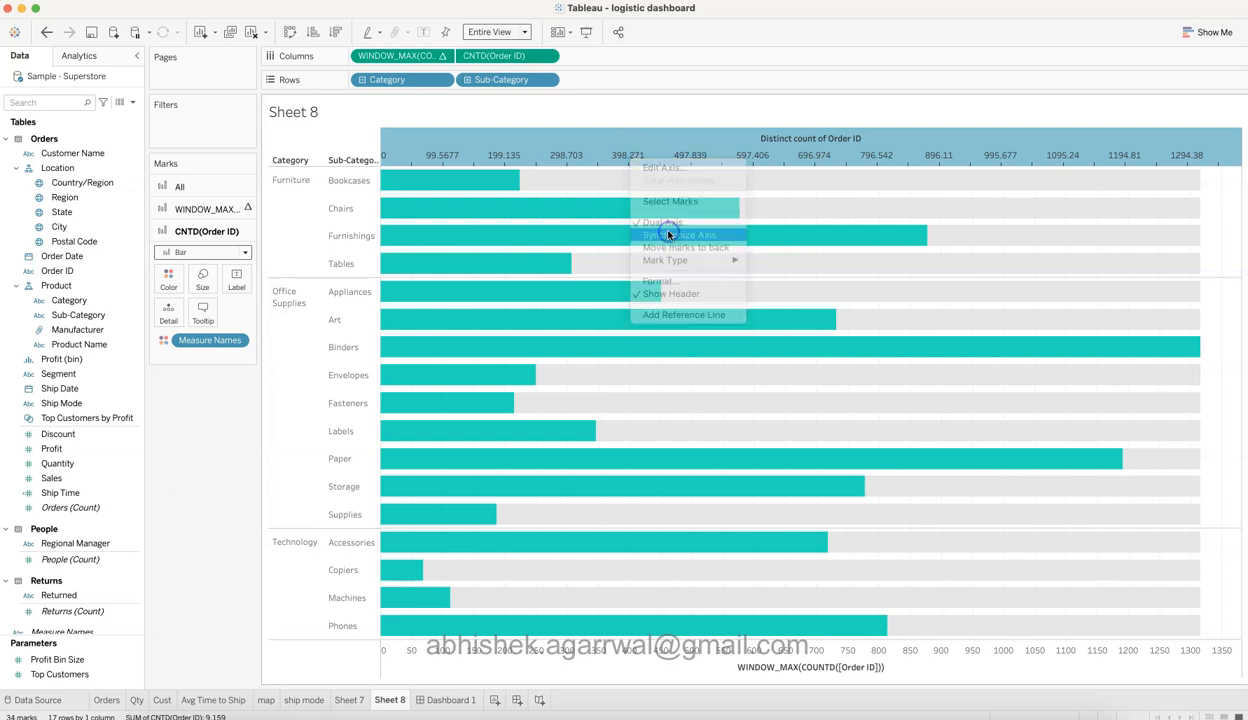
right_click(660, 155)
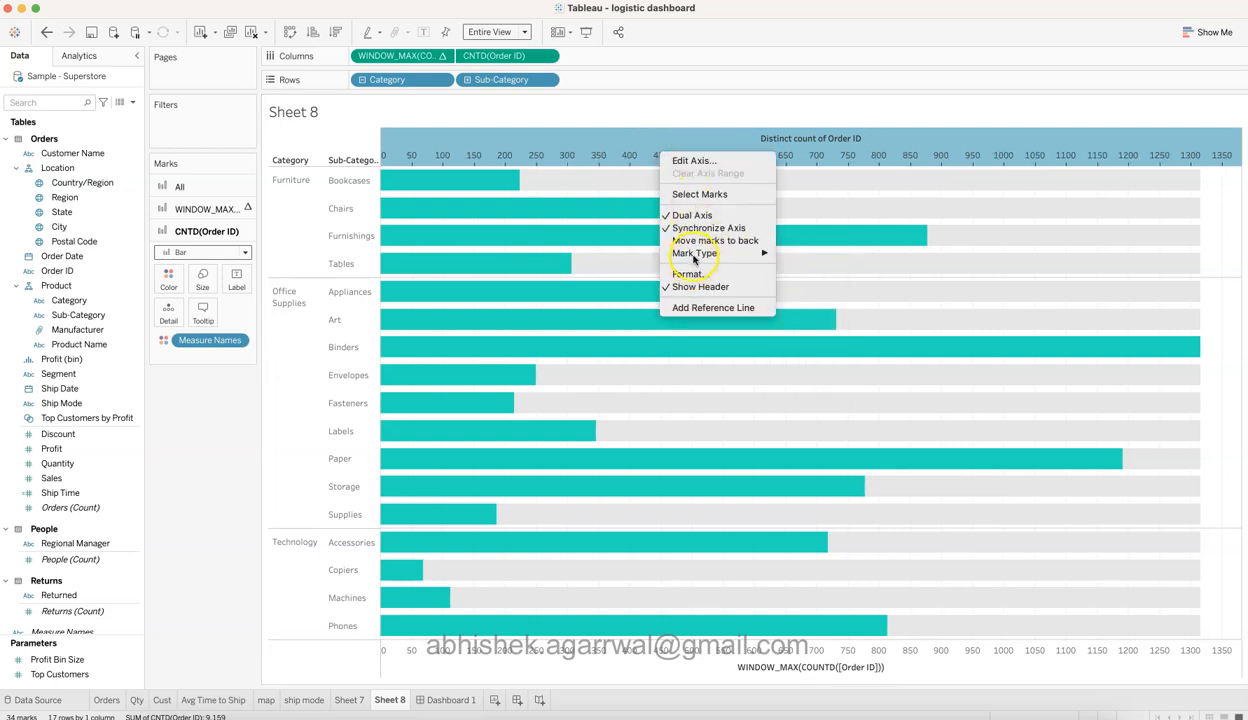
left_click(700, 286)
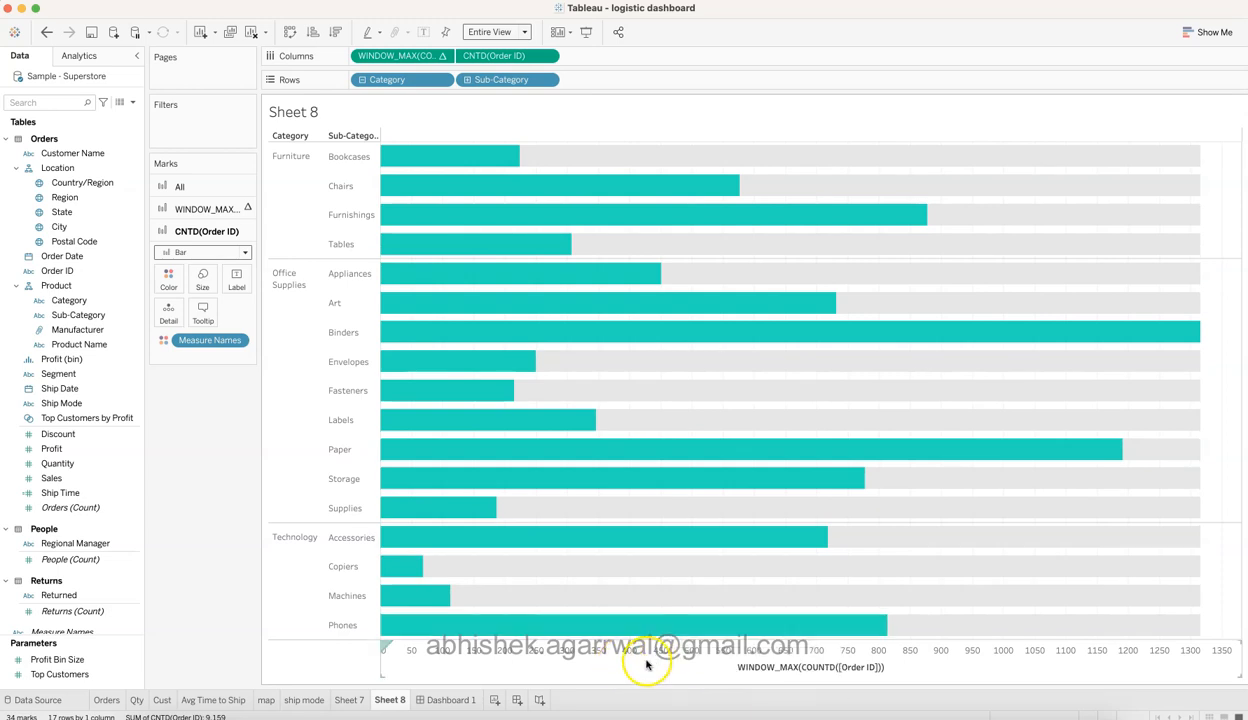
right_click(646, 660)
left_click(666, 630)
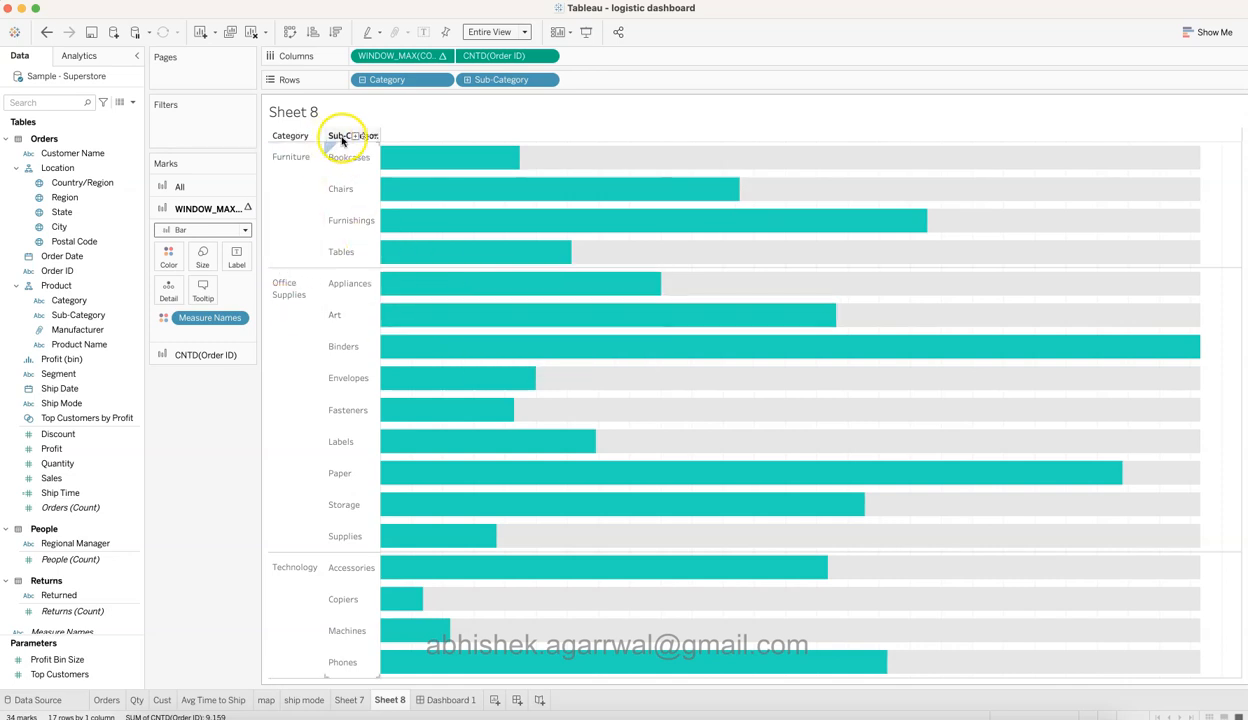
Compare the chart with Sheet 7 and hide the Category and Sub-Category field labels for rows on Sheet 8.
left_click(349, 699)
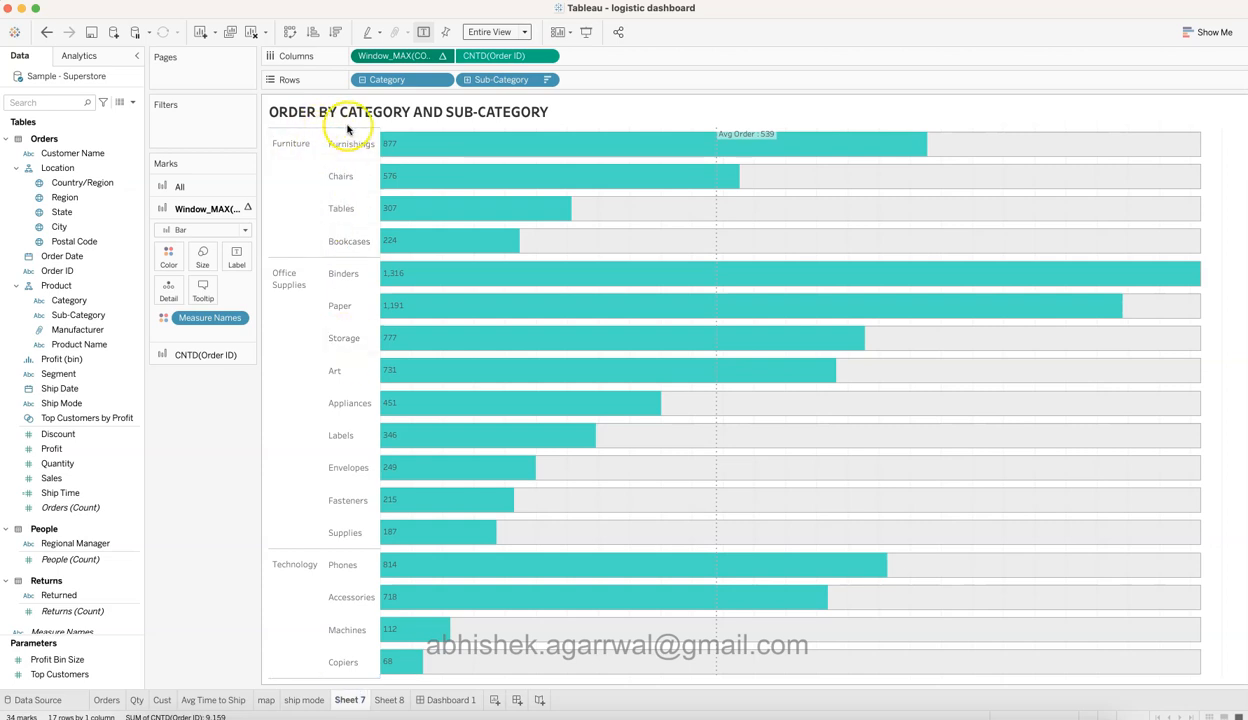
left_click(389, 699)
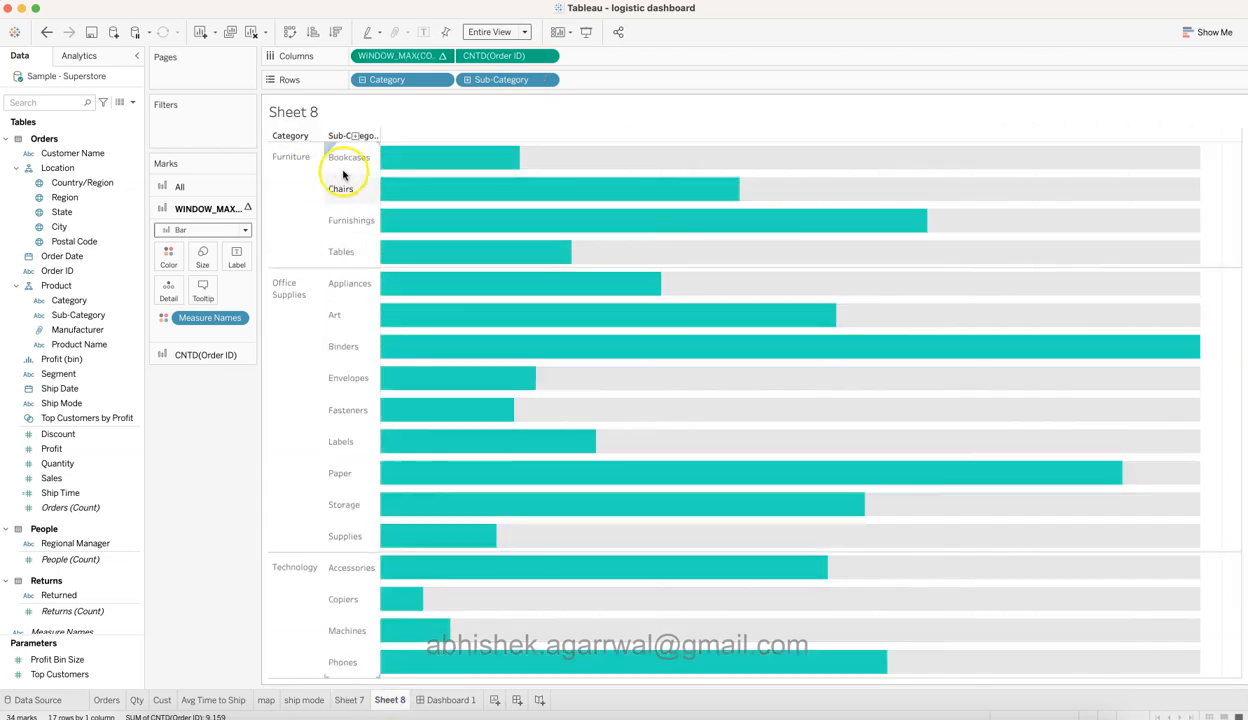
right_click(341, 140)
left_click(390, 268)
mouse_move(479, 374)
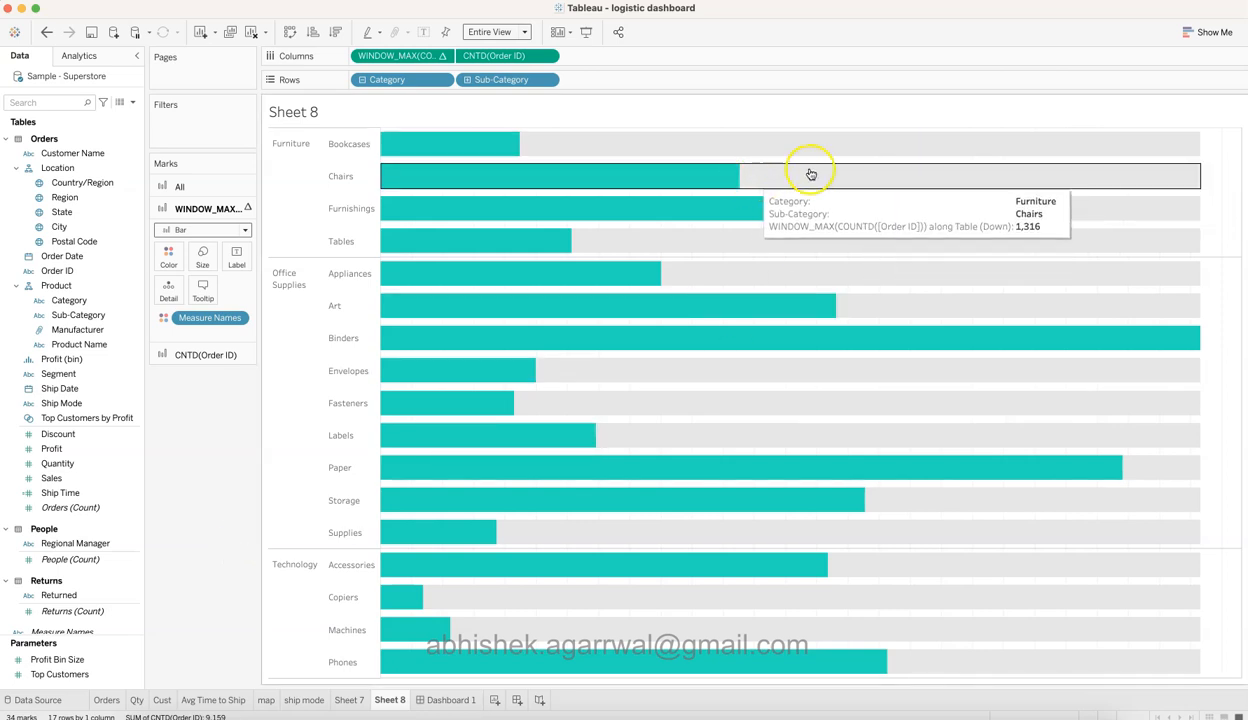
Check the average line on Dashboard 1 and Sheet 7, and add a table-wide average line for CNTD(Order ID) on Sheet 8.
left_click(432, 702)
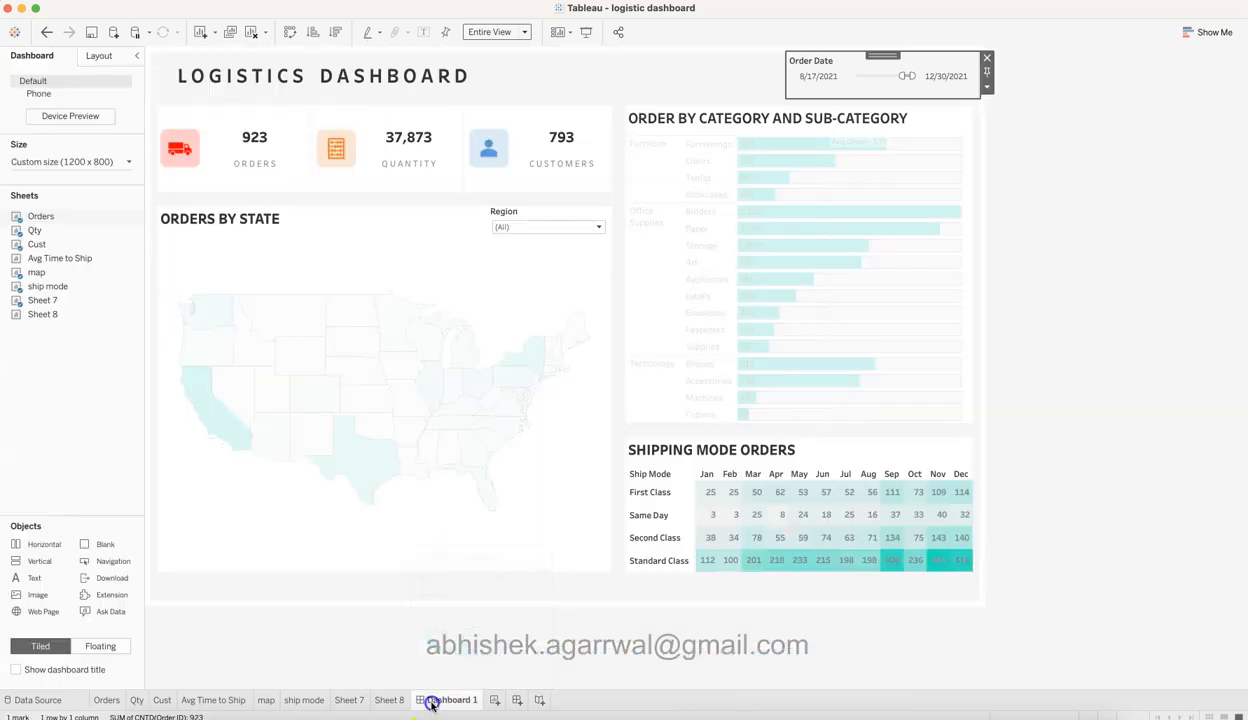
left_click(1123, 490)
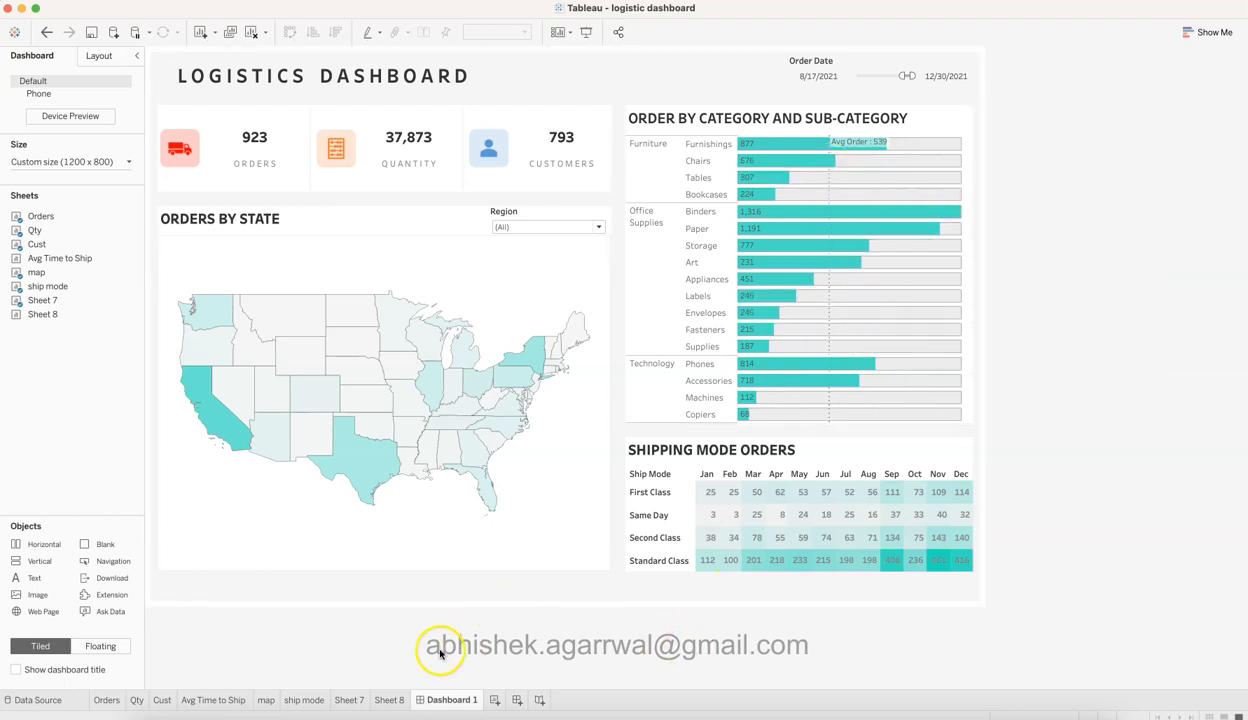
left_click(362, 699)
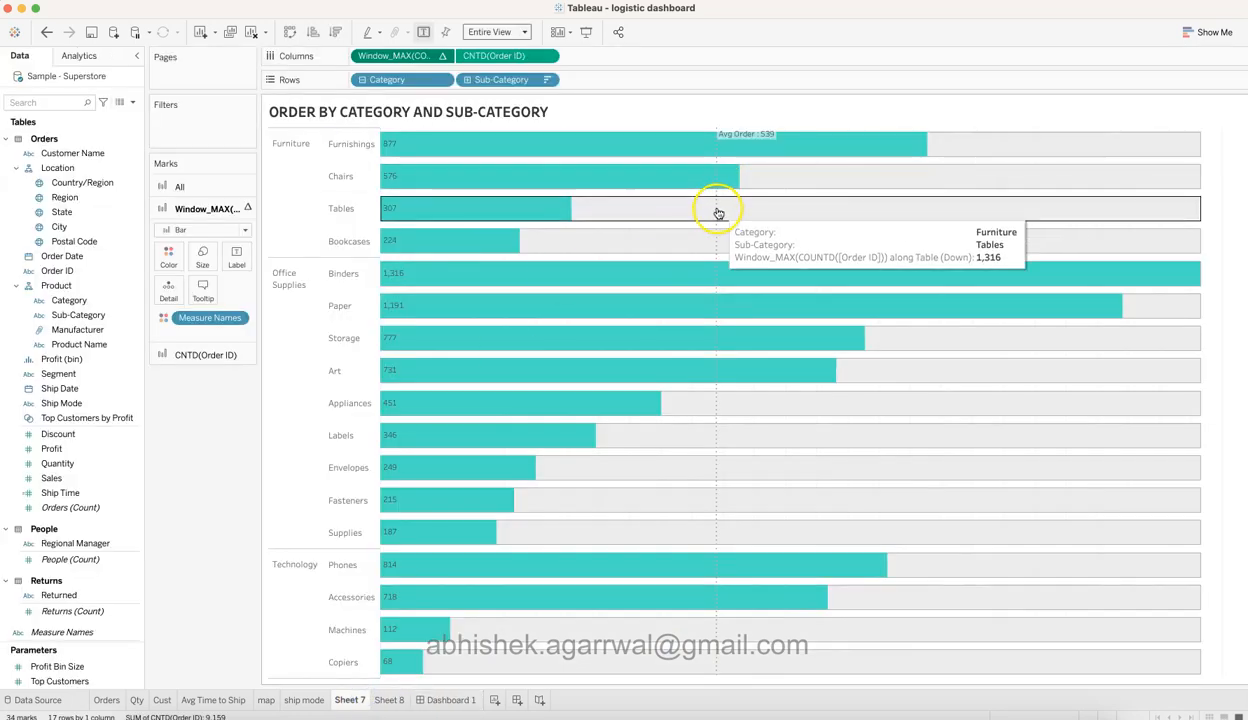
left_click(390, 699)
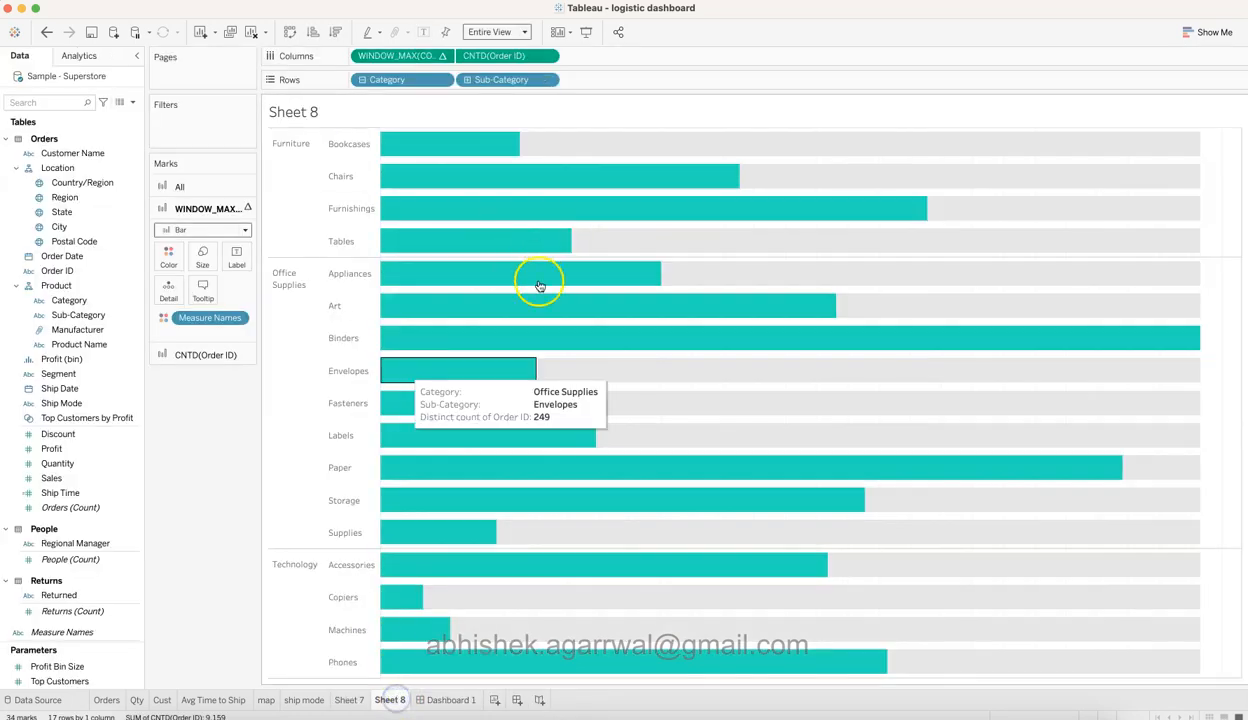
left_click(108, 56)
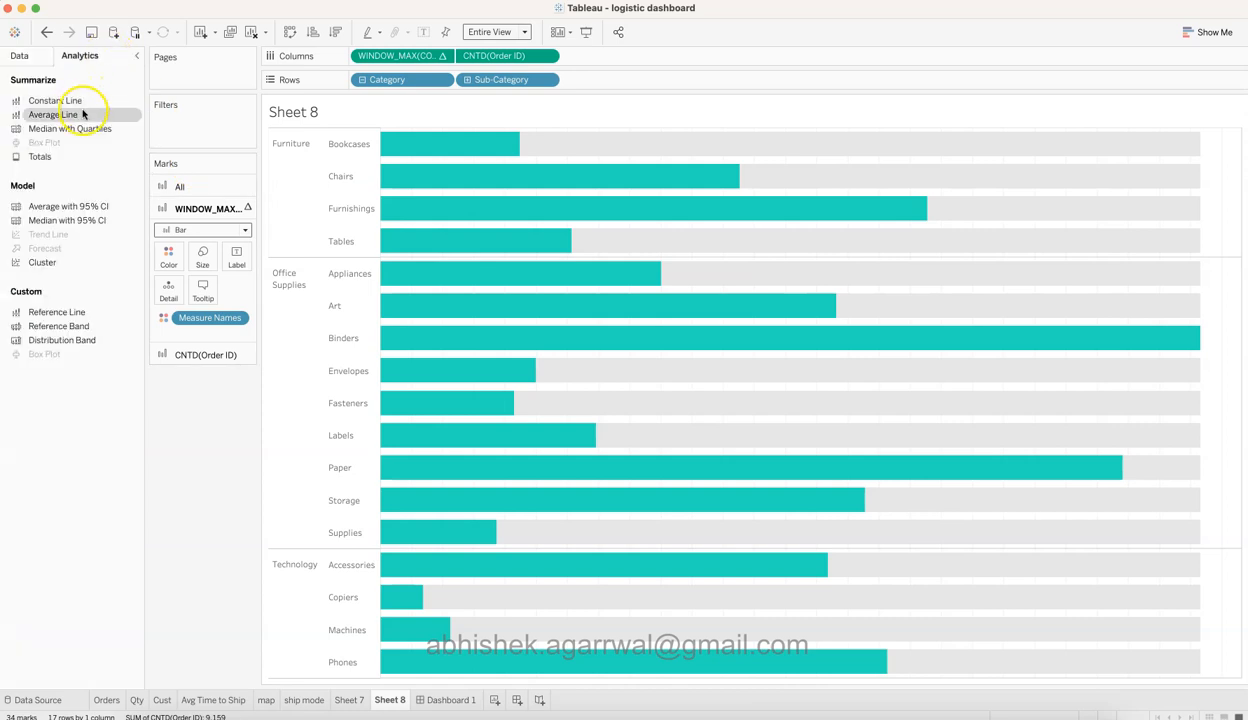
left_click_drag(95, 113, 391, 218)
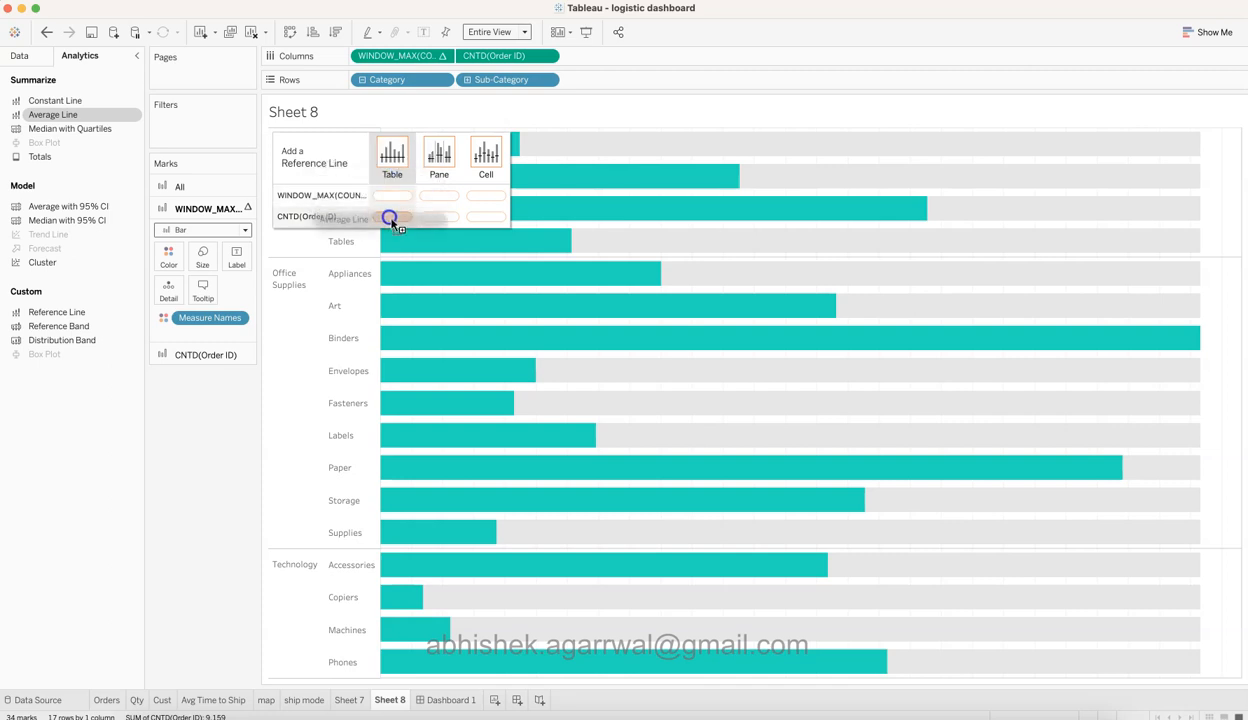
left_click_drag(316, 229, 396, 218)
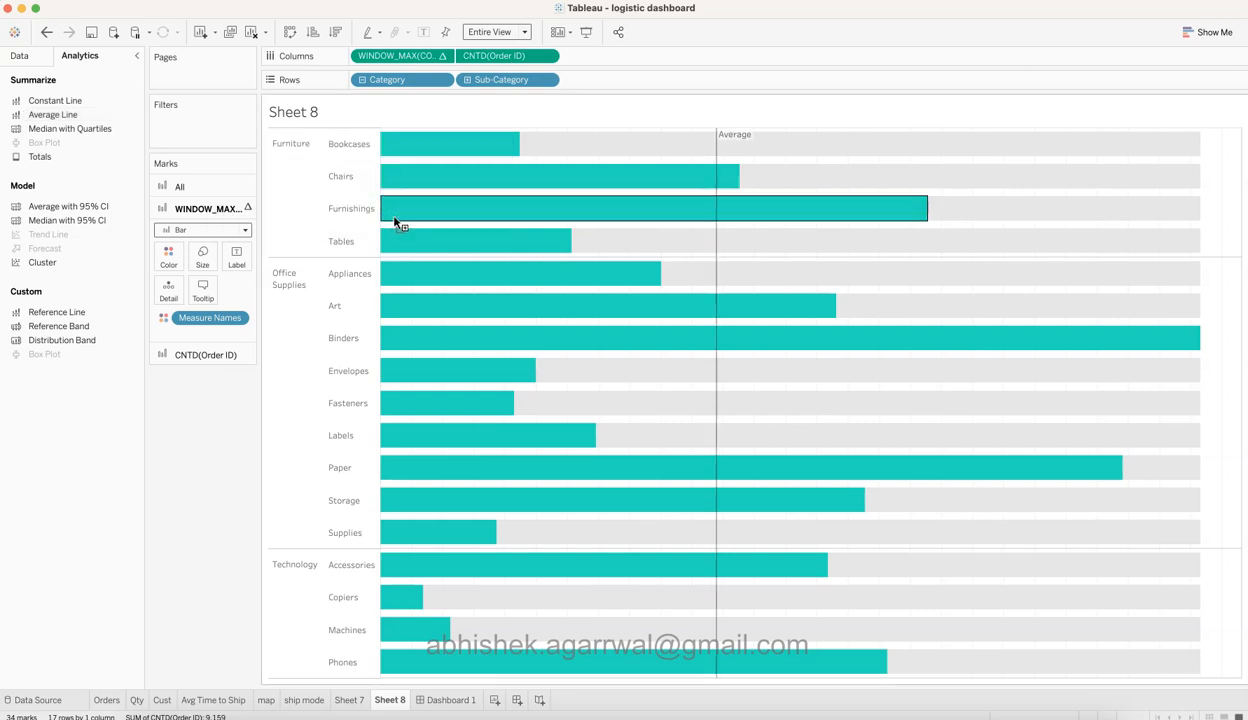
Edit the average reference line and set its line style to dashed.
right_click(717, 164)
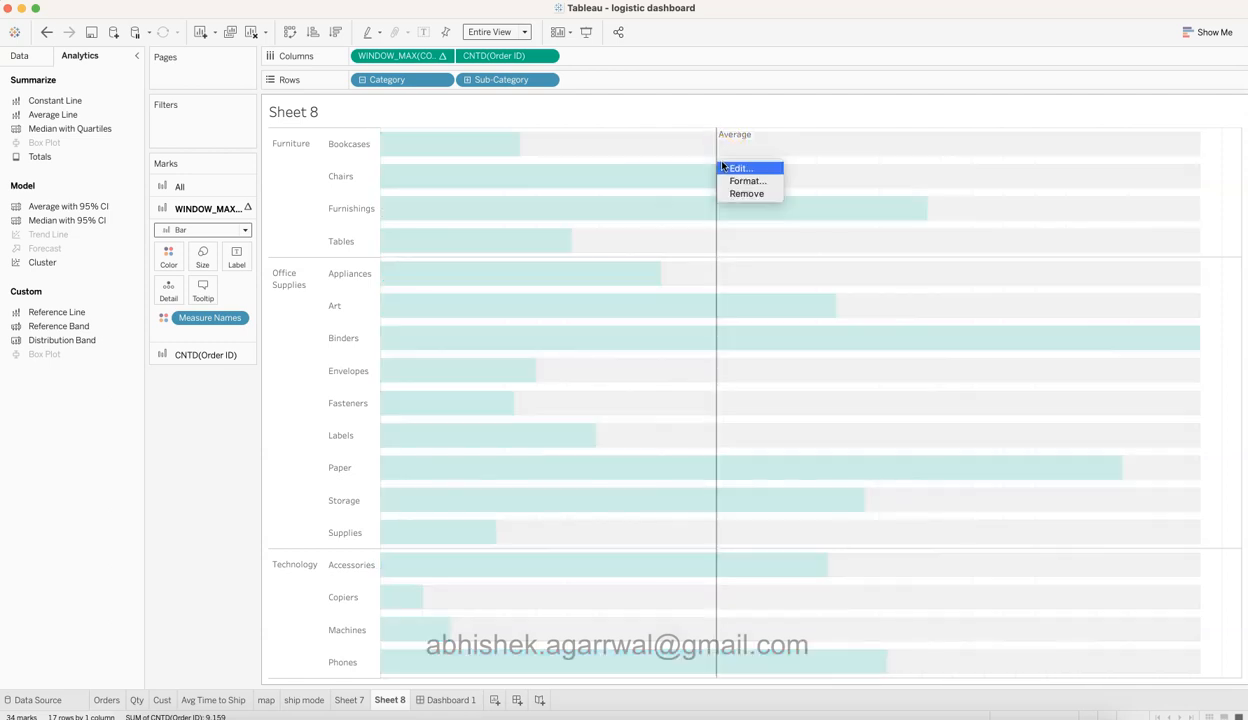
left_click(738, 168)
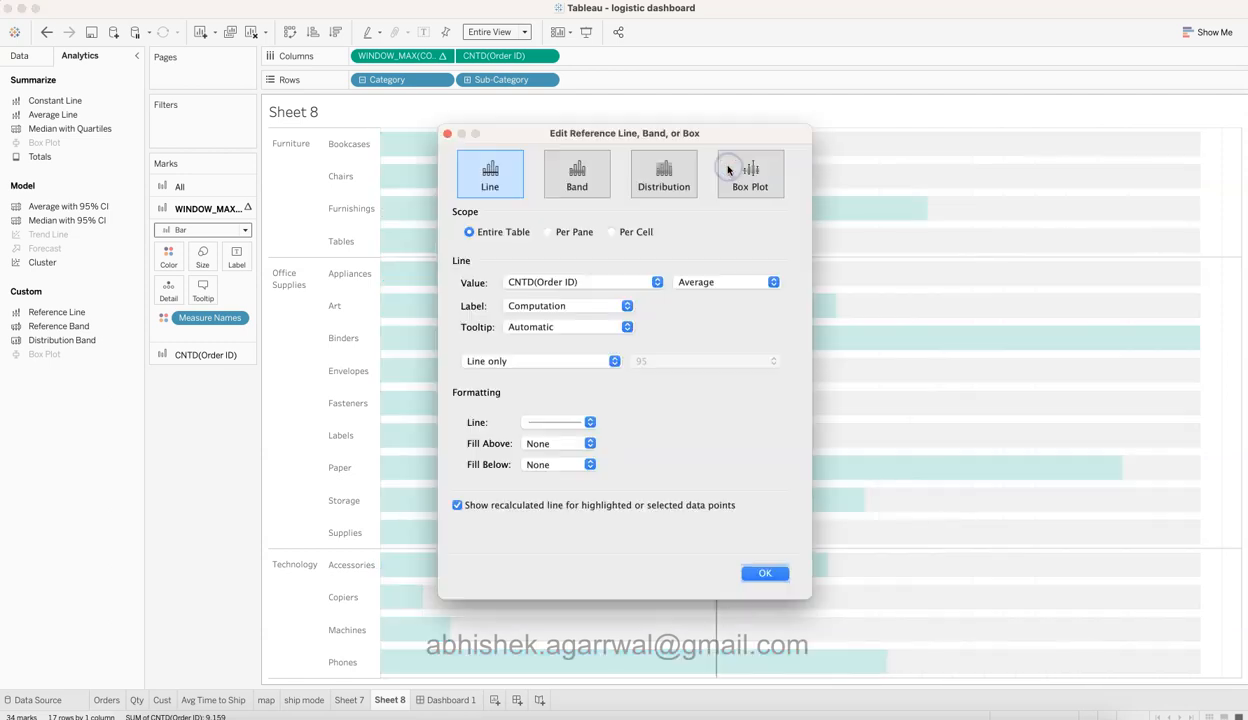
left_click(553, 428)
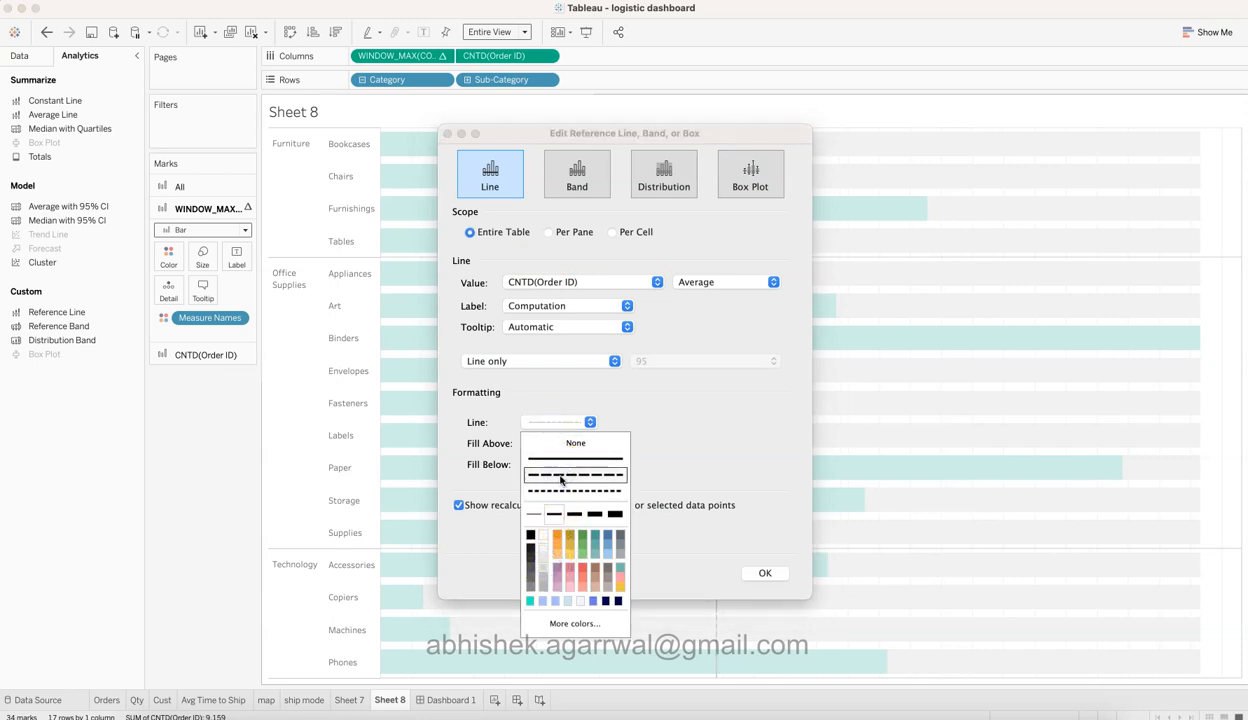
left_click(555, 361)
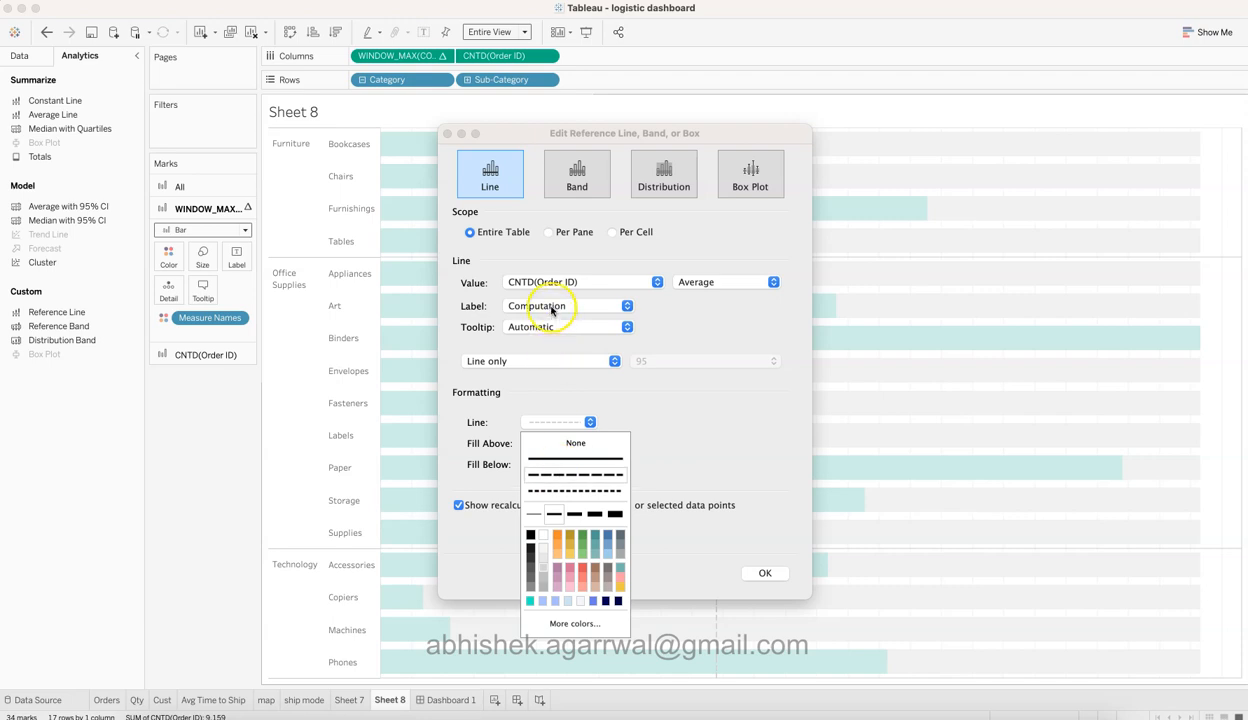
Give the average line a custom label reading "Avg Orders :" followed by the inserted value.
left_click(551, 308)
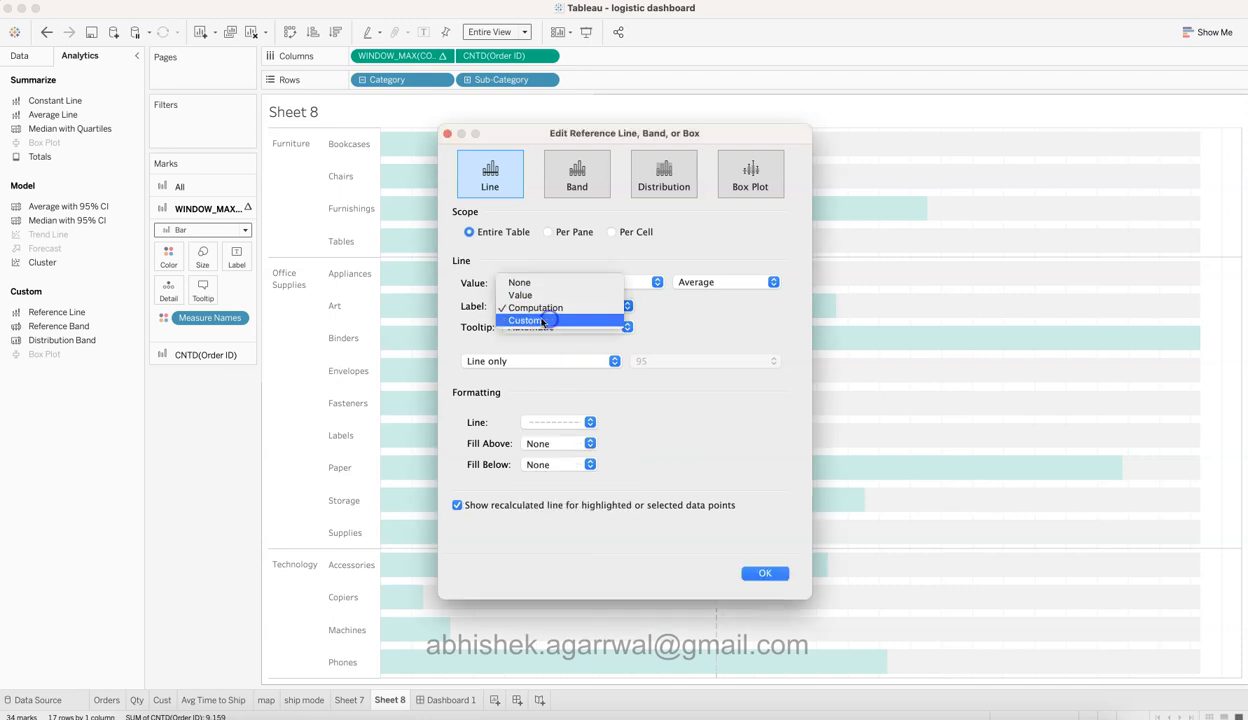
left_click(543, 321)
left_click(688, 312)
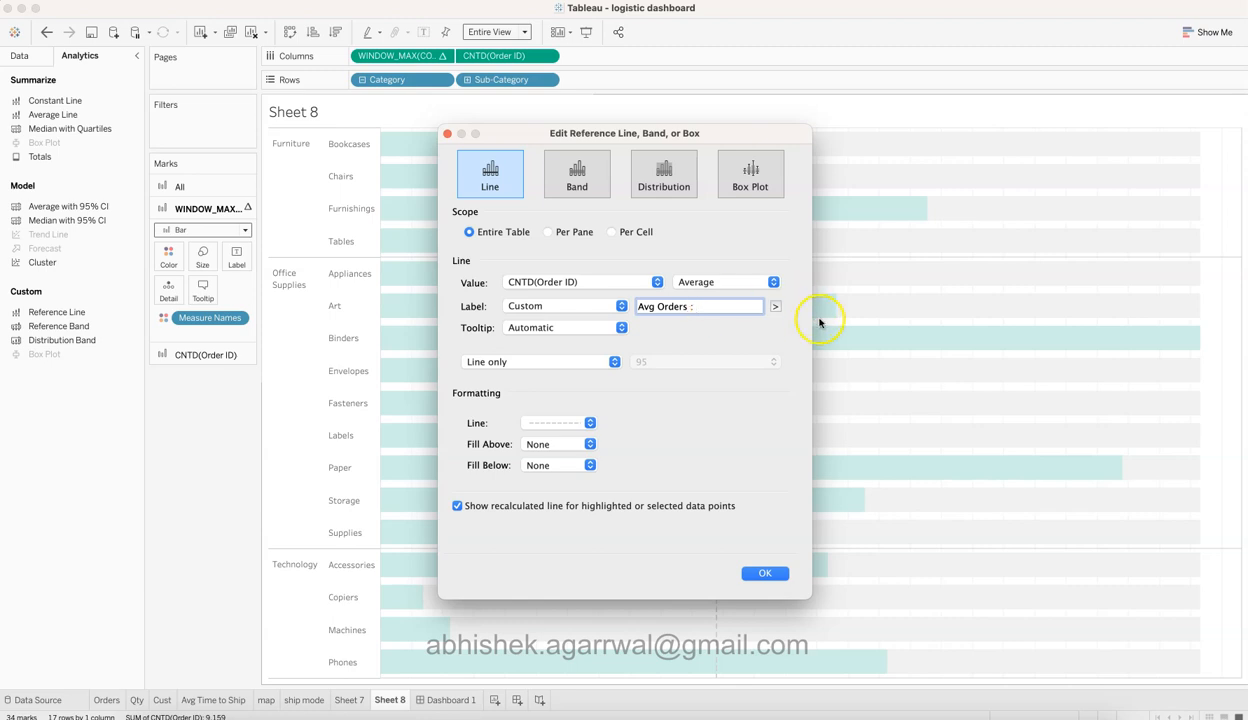
left_click(776, 307)
left_click(800, 355)
left_click(765, 573)
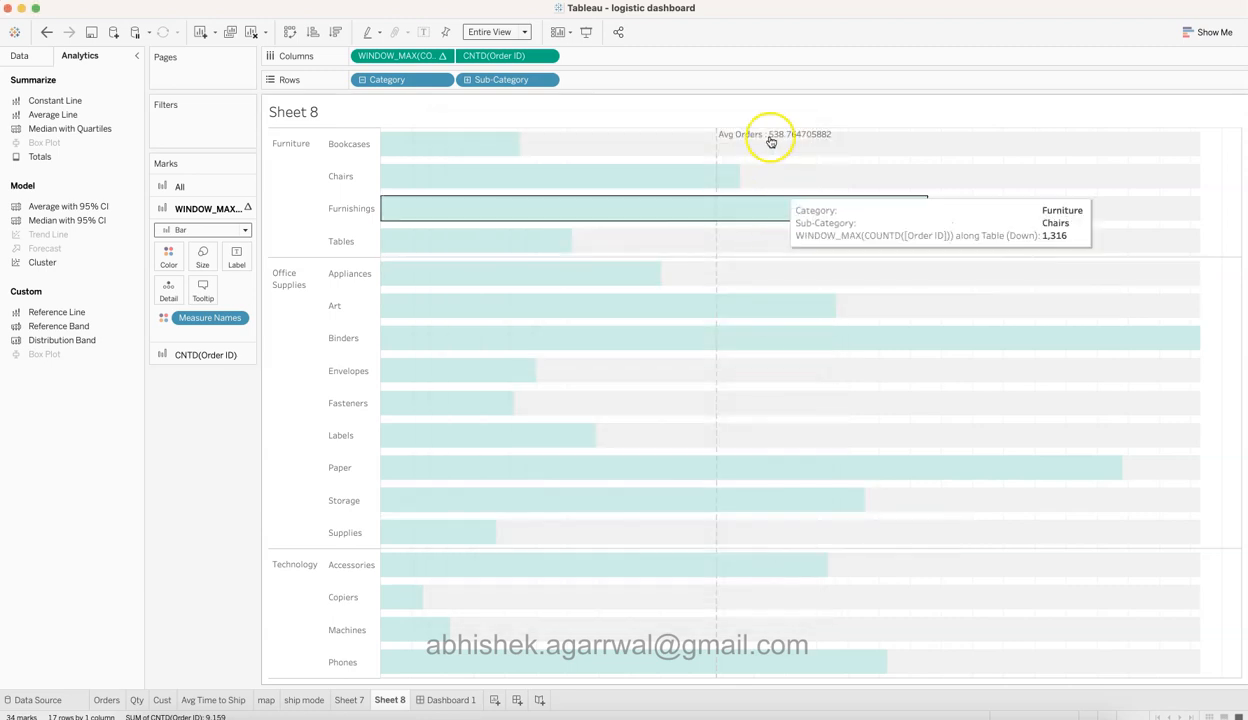
Format the average line's label on Sheet 8 as a custom number without decimal places.
left_click(811, 104)
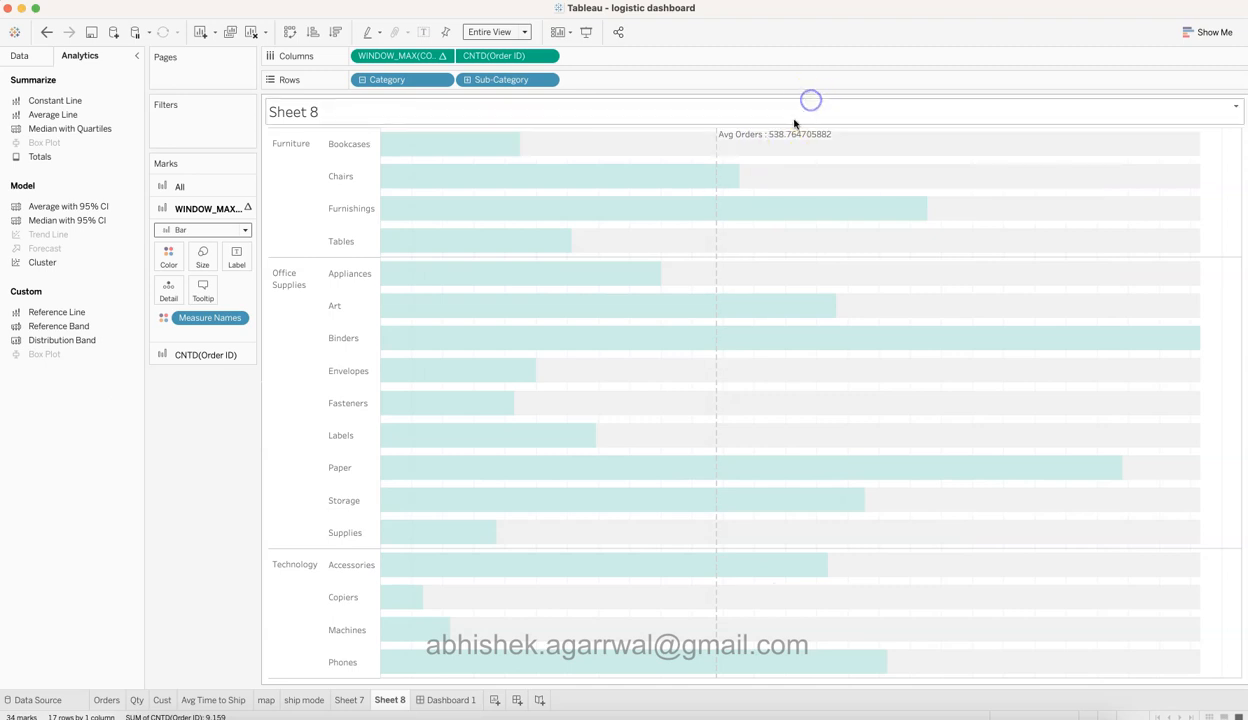
left_click(716, 166)
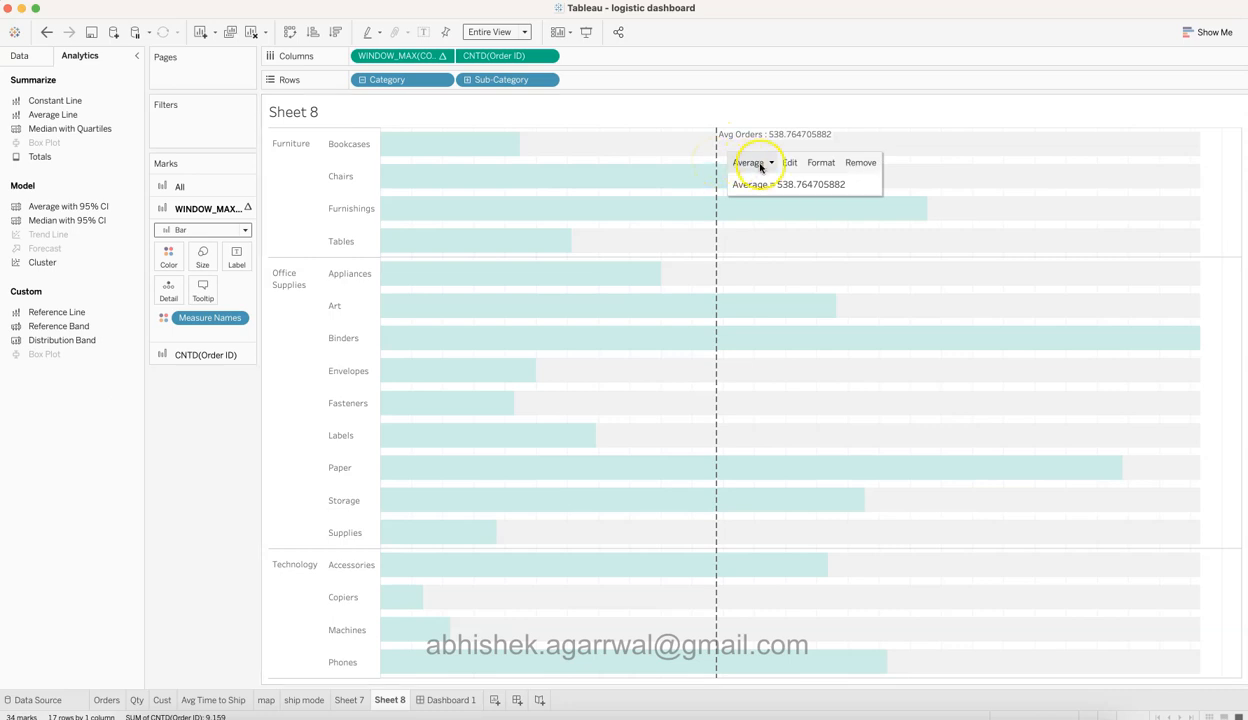
left_click(714, 162)
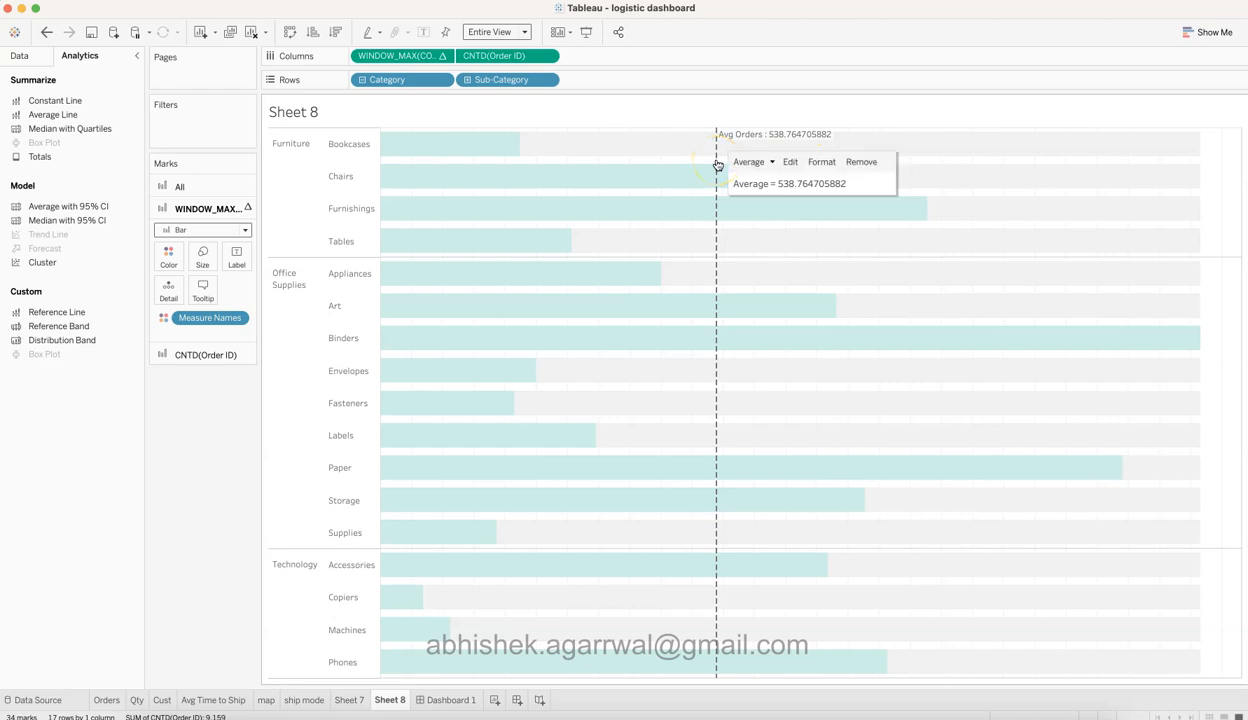
left_click(822, 162)
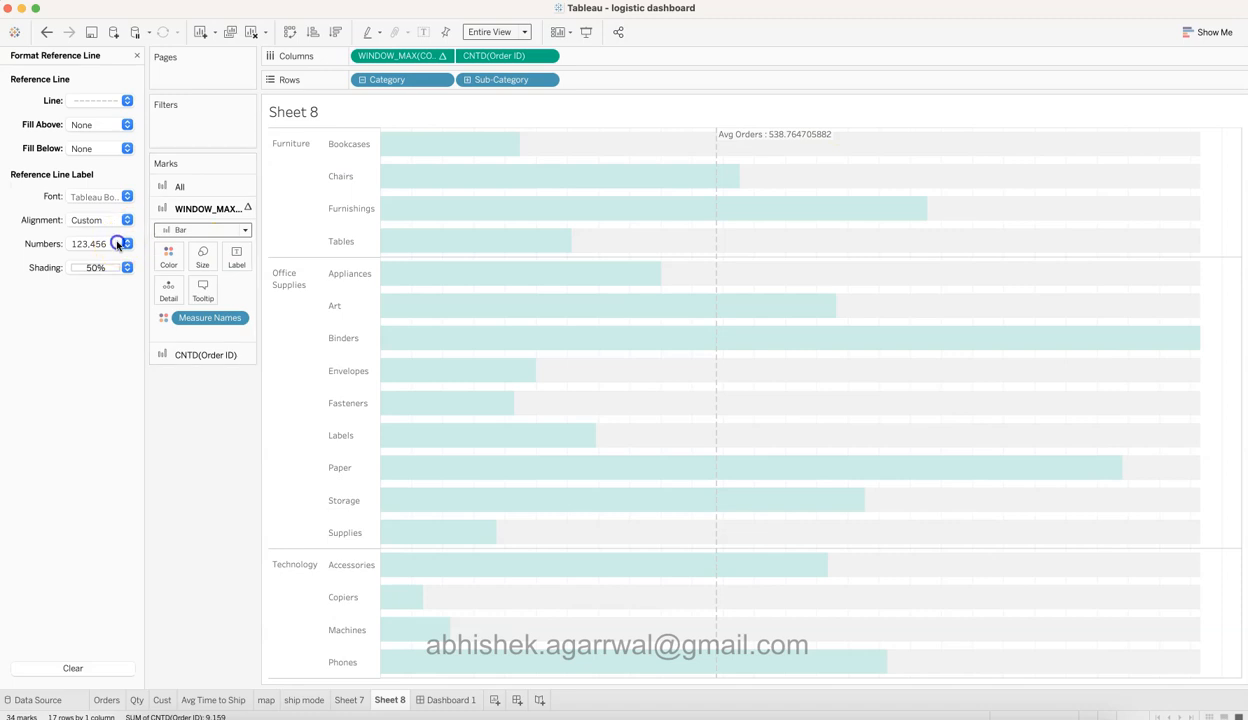
left_click(118, 244)
left_click(103, 298)
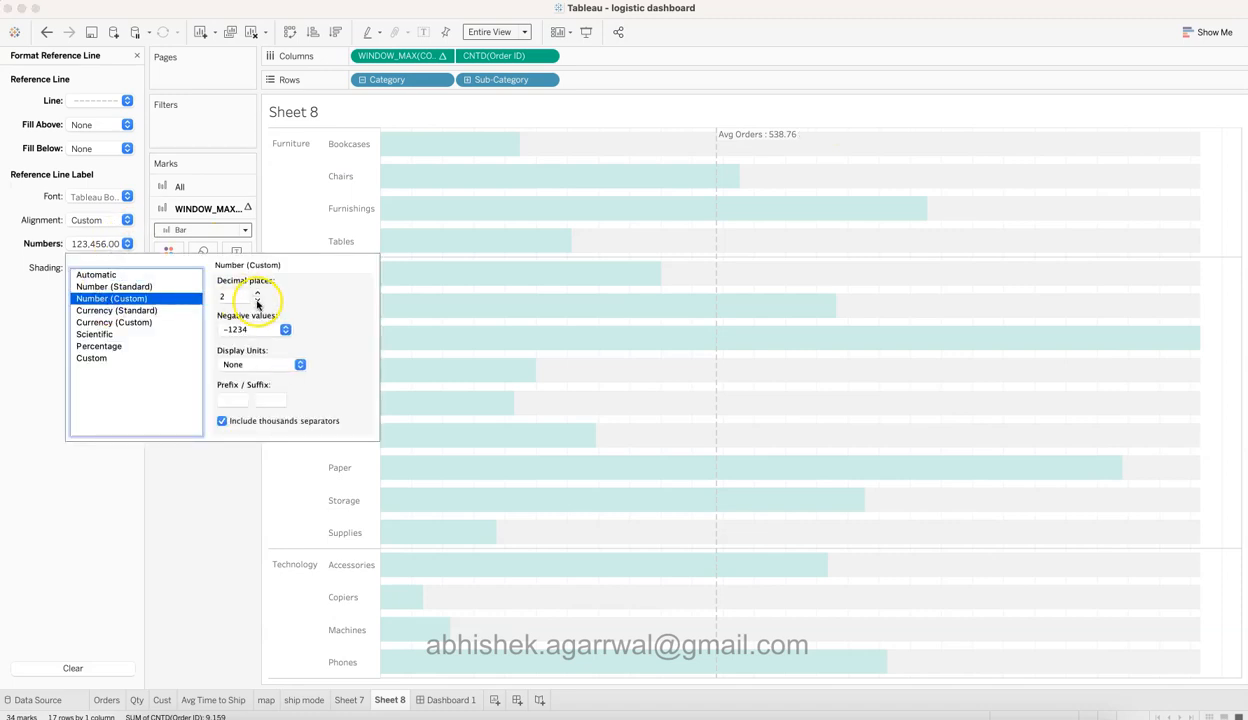
left_click(257, 302)
left_click(207, 486)
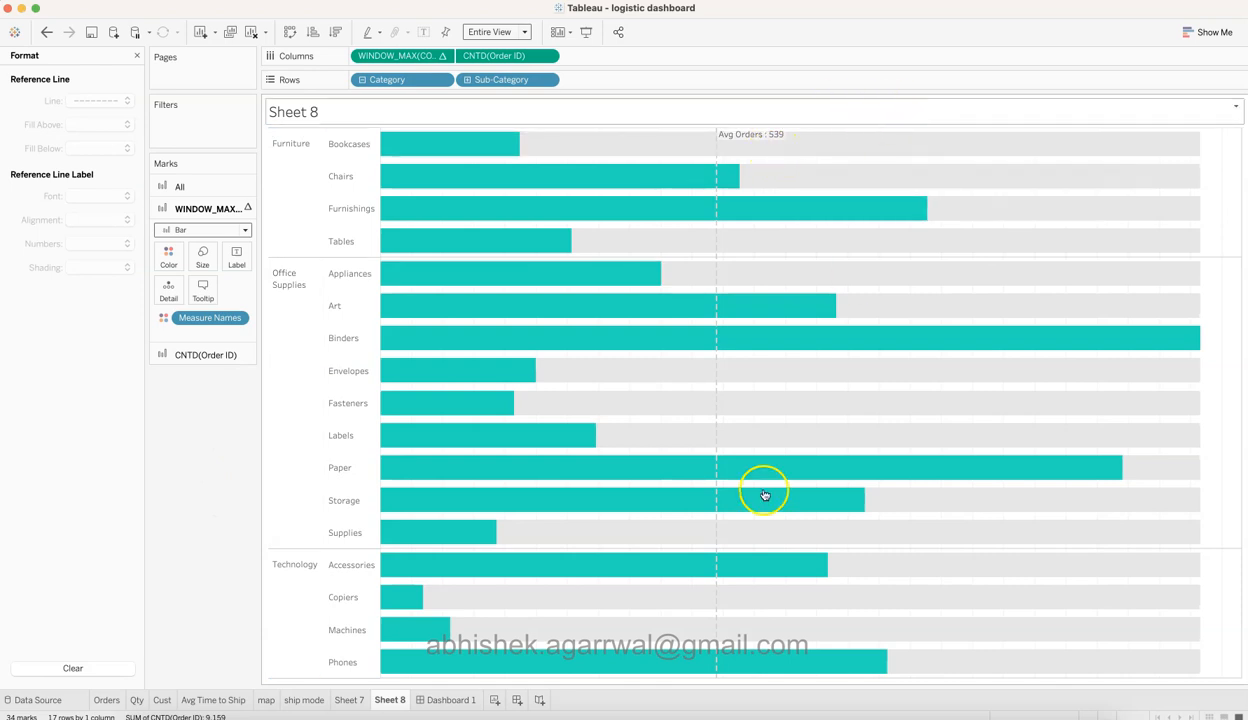
Examine the finished layout of Dashboard 1 and its Tiled and Floating object options.
left_click(455, 700)
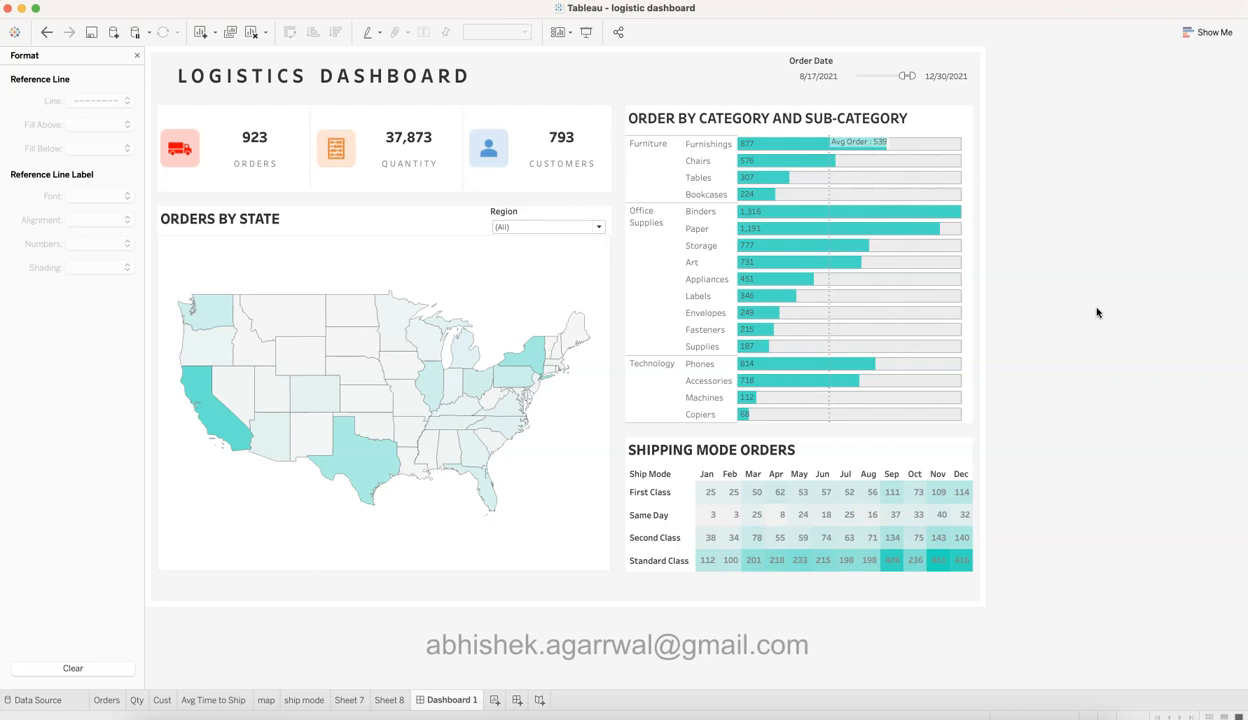
left_click(137, 57)
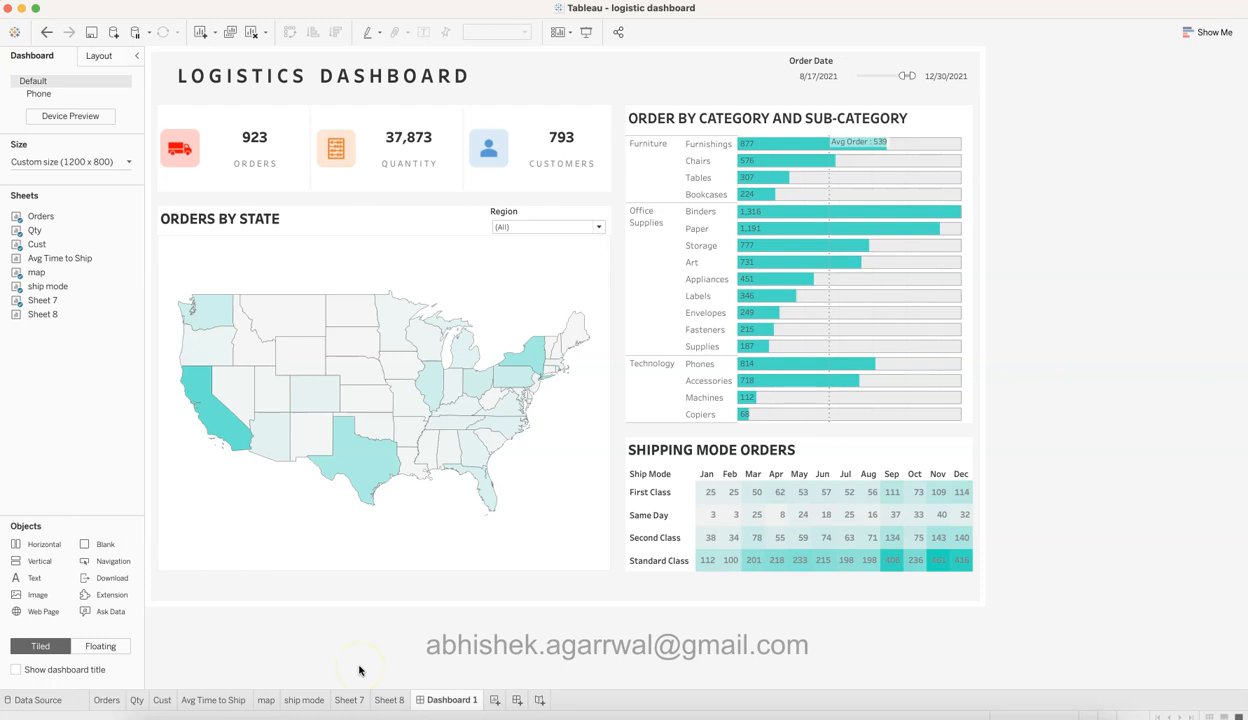
left_click(120, 648)
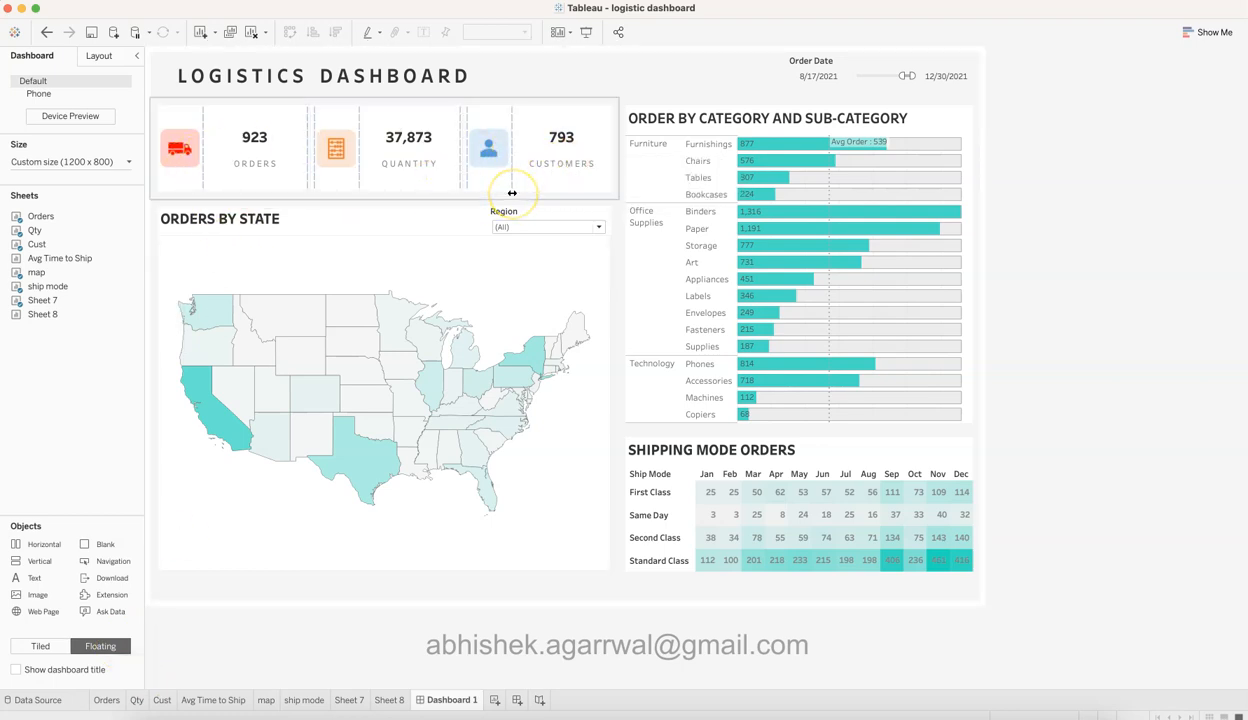
left_click(58, 655)
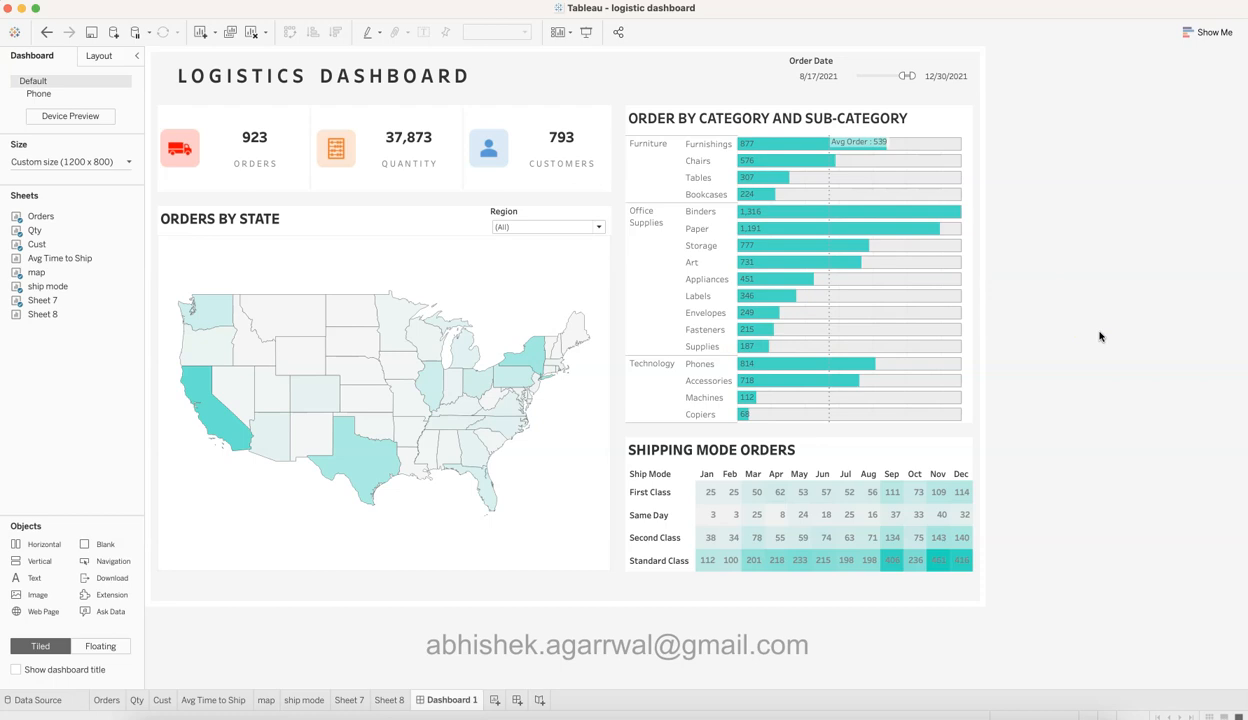
left_click(496, 700)
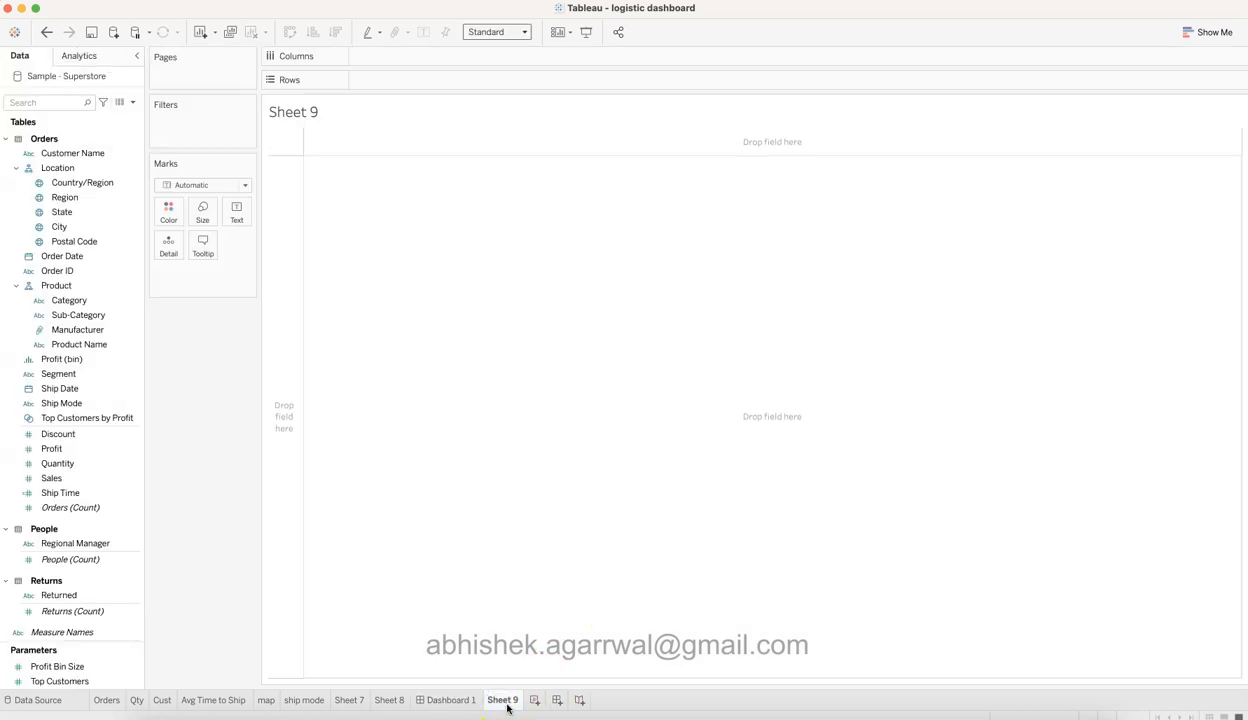
right_click(507, 703)
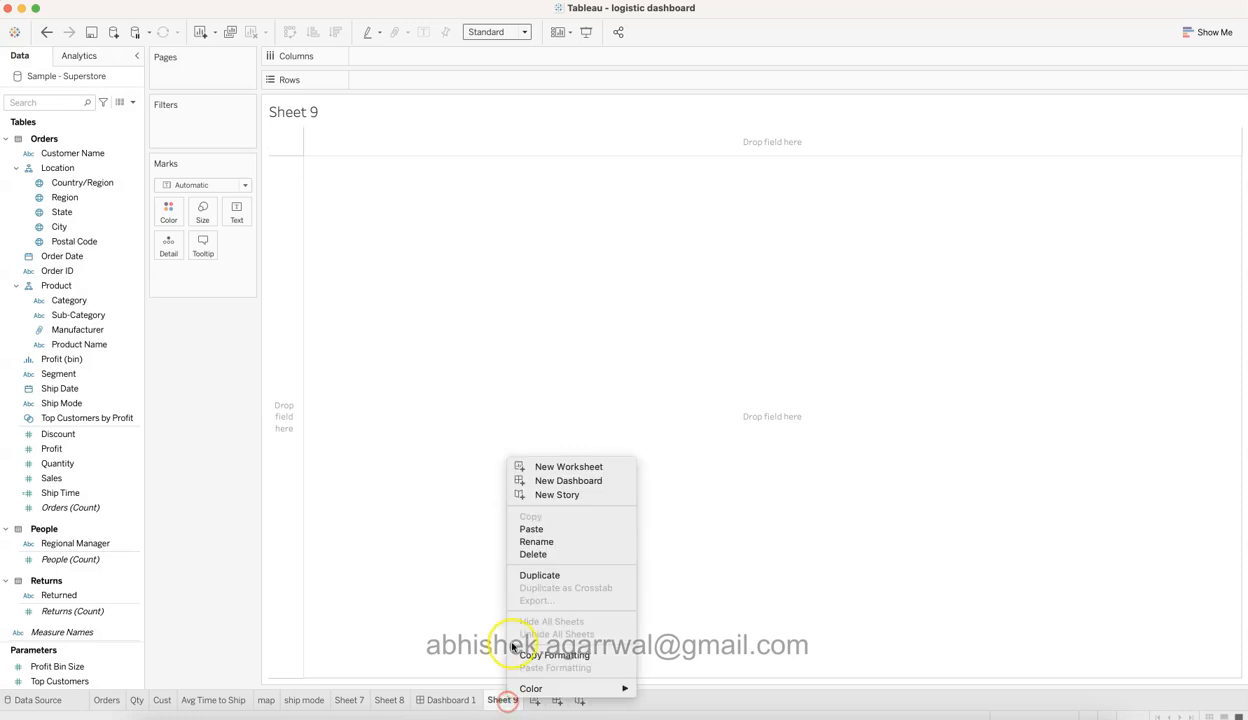
left_click(531, 553)
Create a new dashboard and fill it with a tiled vertical container holding a blank object.
left_click(516, 699)
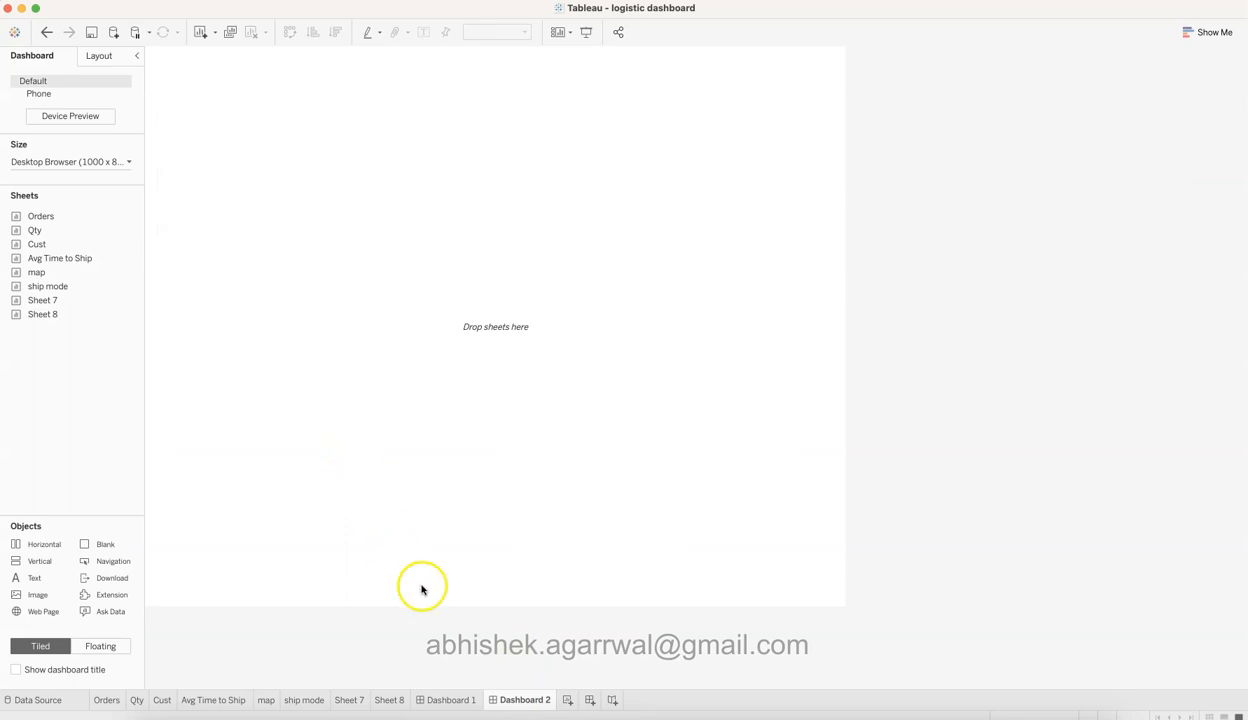
left_click(450, 700)
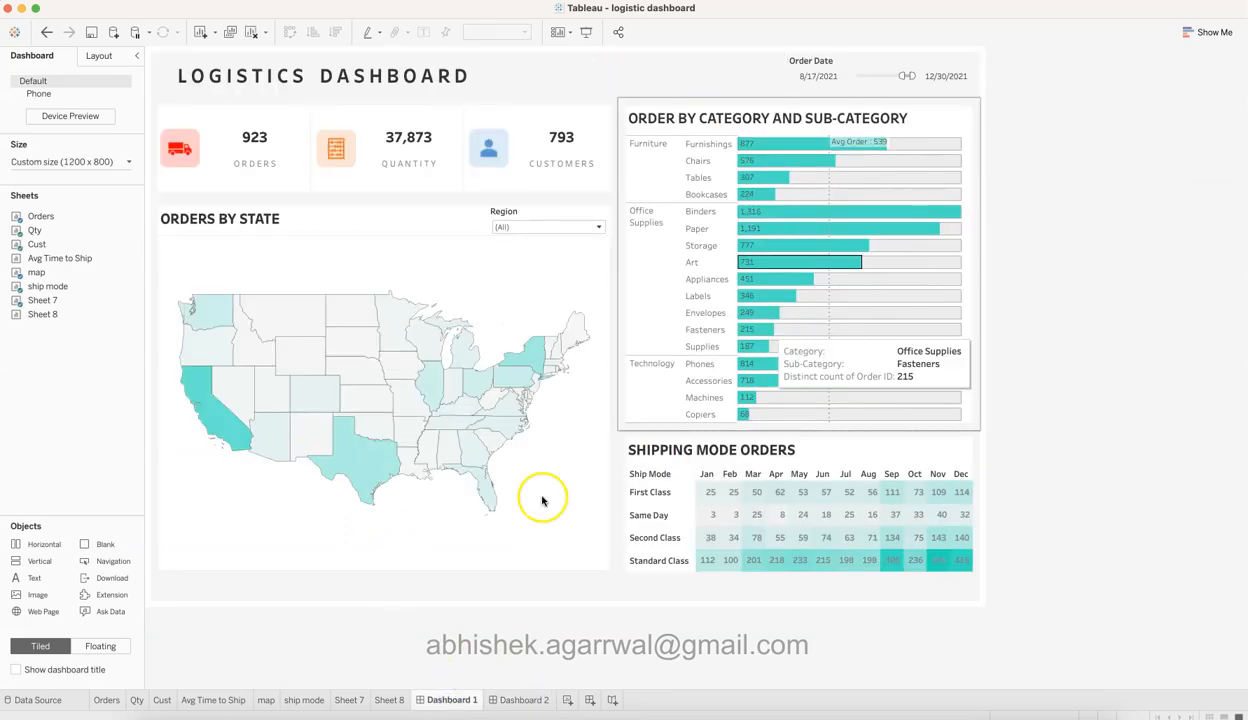
left_click(522, 699)
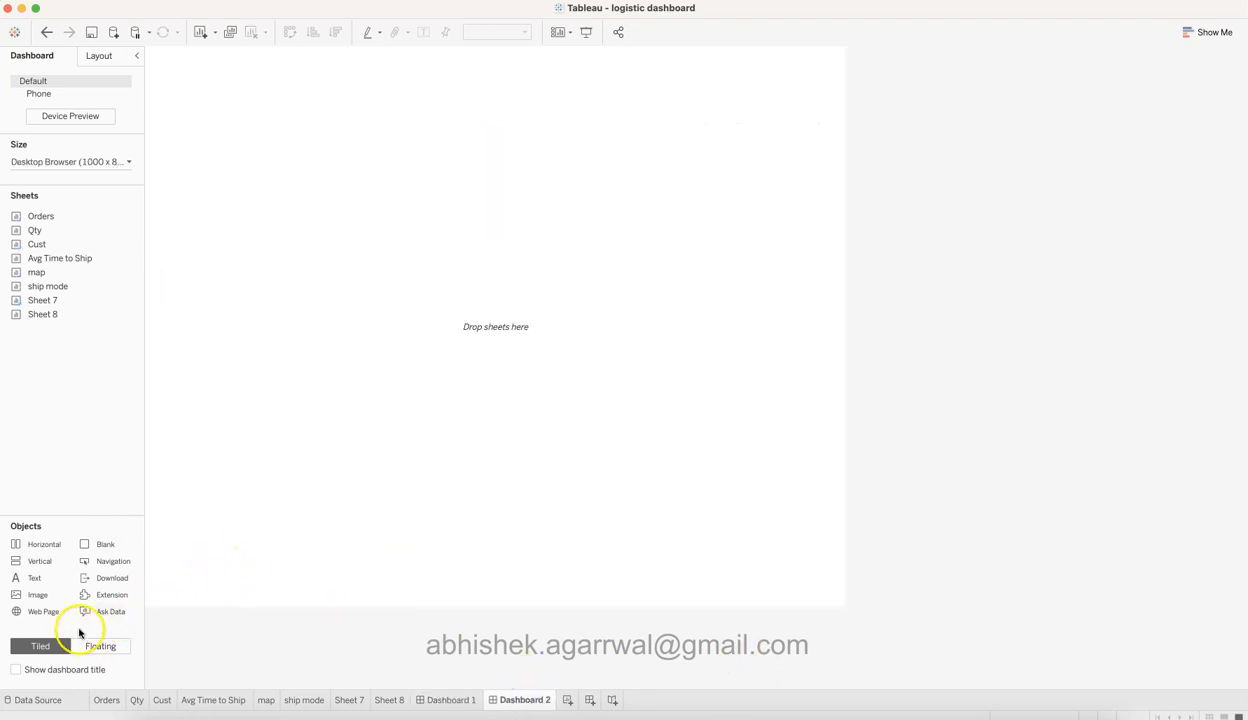
left_click_drag(46, 566, 375, 332)
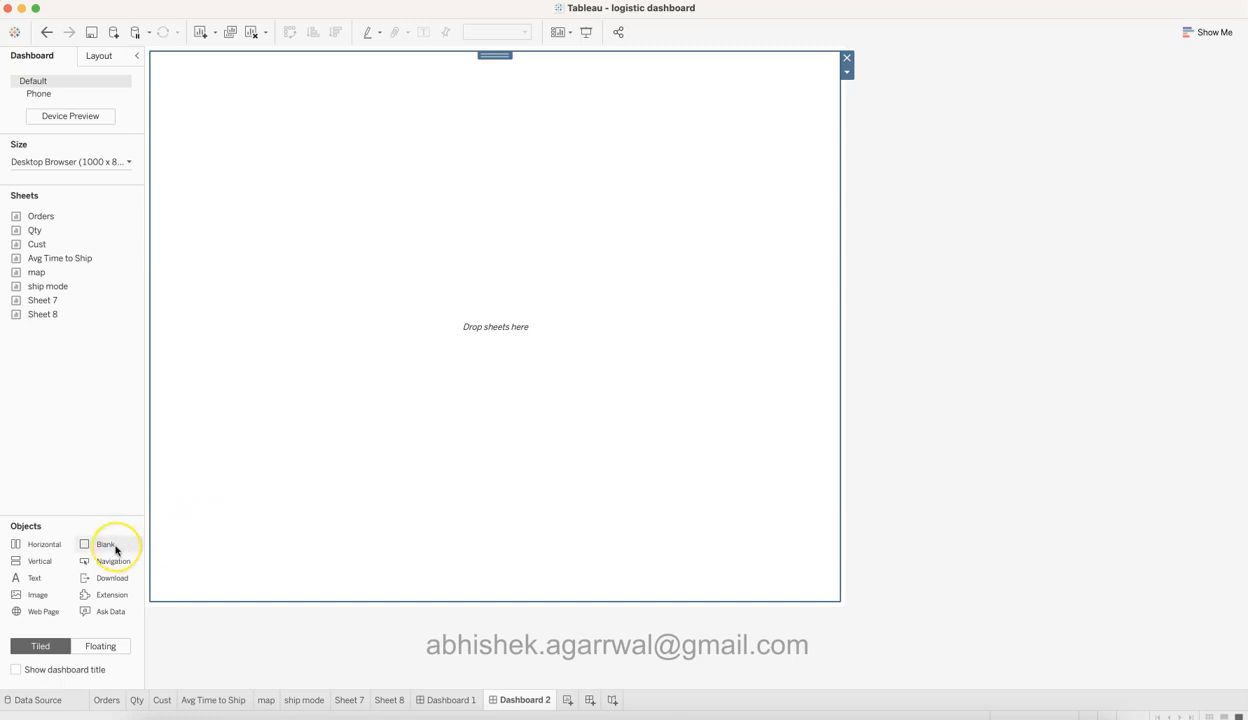
left_click_drag(116, 548, 405, 467)
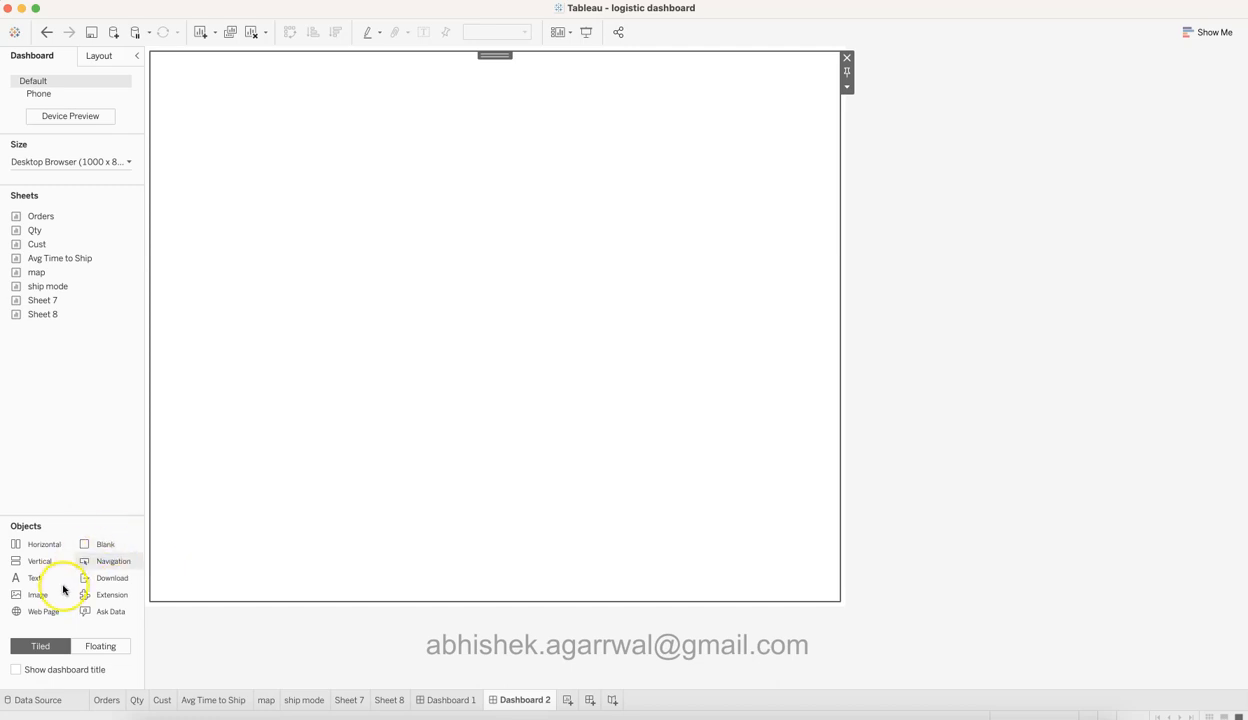
Add a horizontal container above the blank object and shrink it to a narrow header strip.
left_click_drag(50, 543, 414, 98)
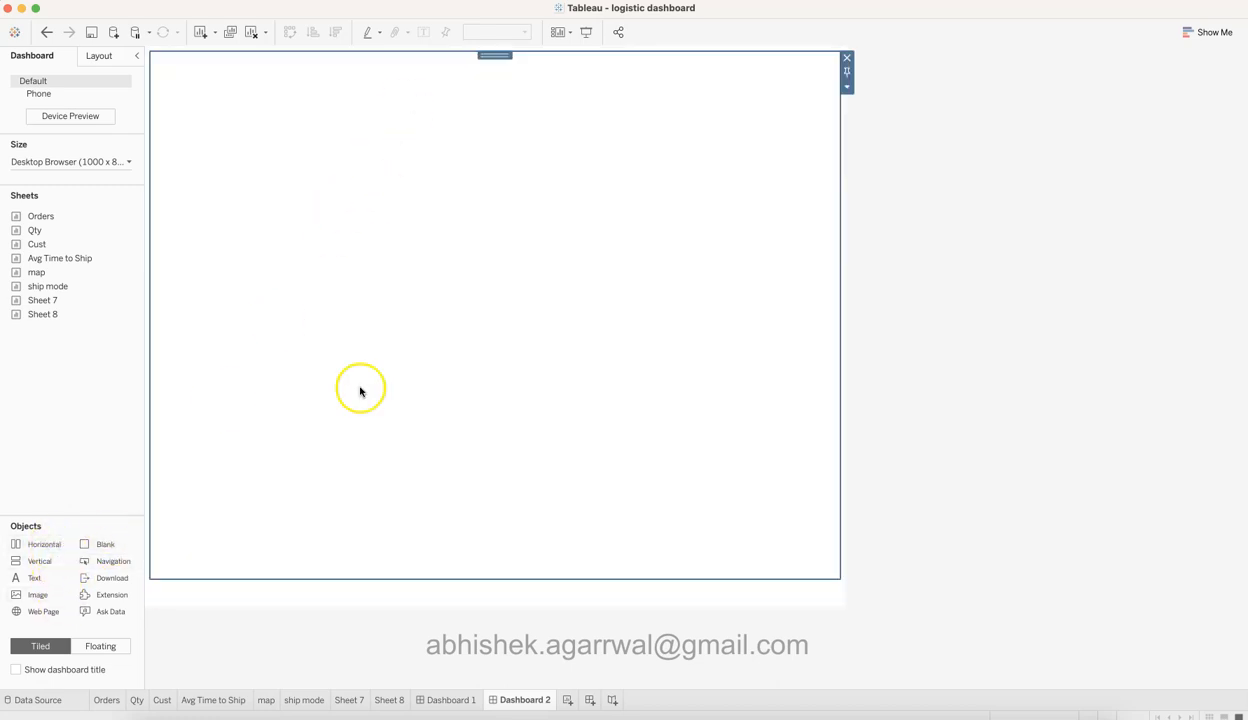
left_click_drag(354, 579, 457, 114)
left_click(435, 83)
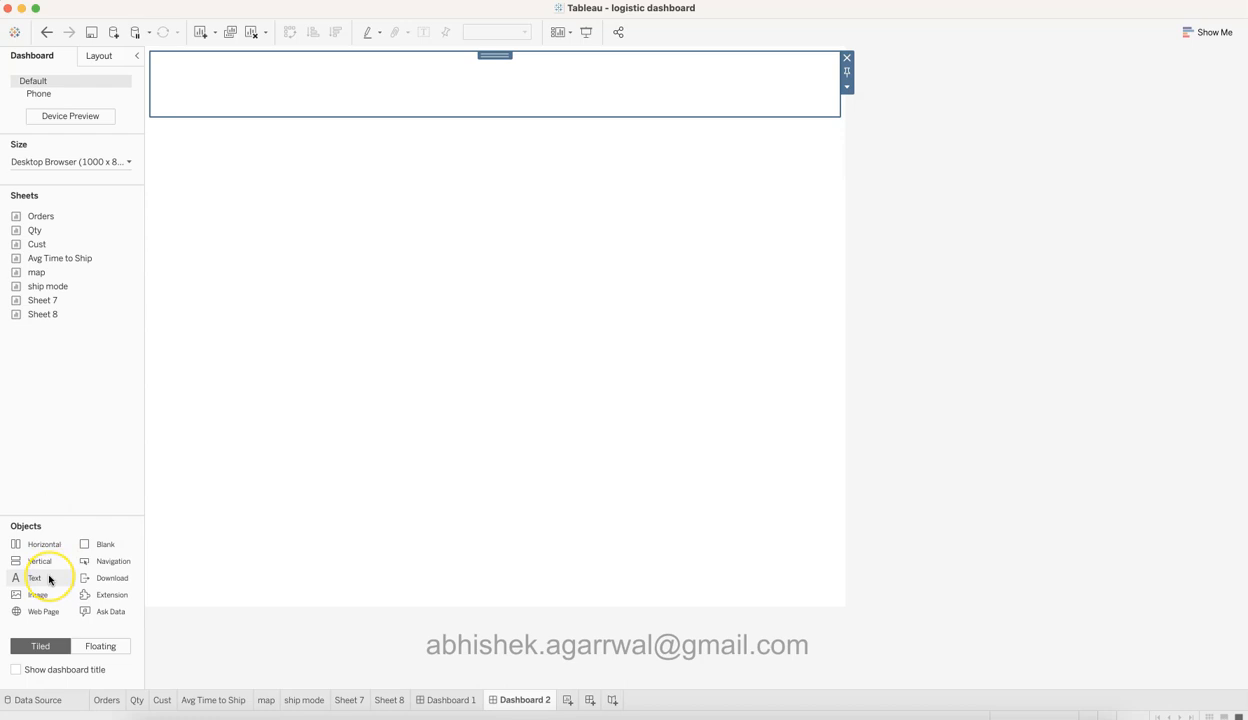
Add a letter-spaced "LOGISTICS DASHBOARD" title to the header as a text object, in bold size 20 with a different font.
left_click_drag(40, 561, 300, 91)
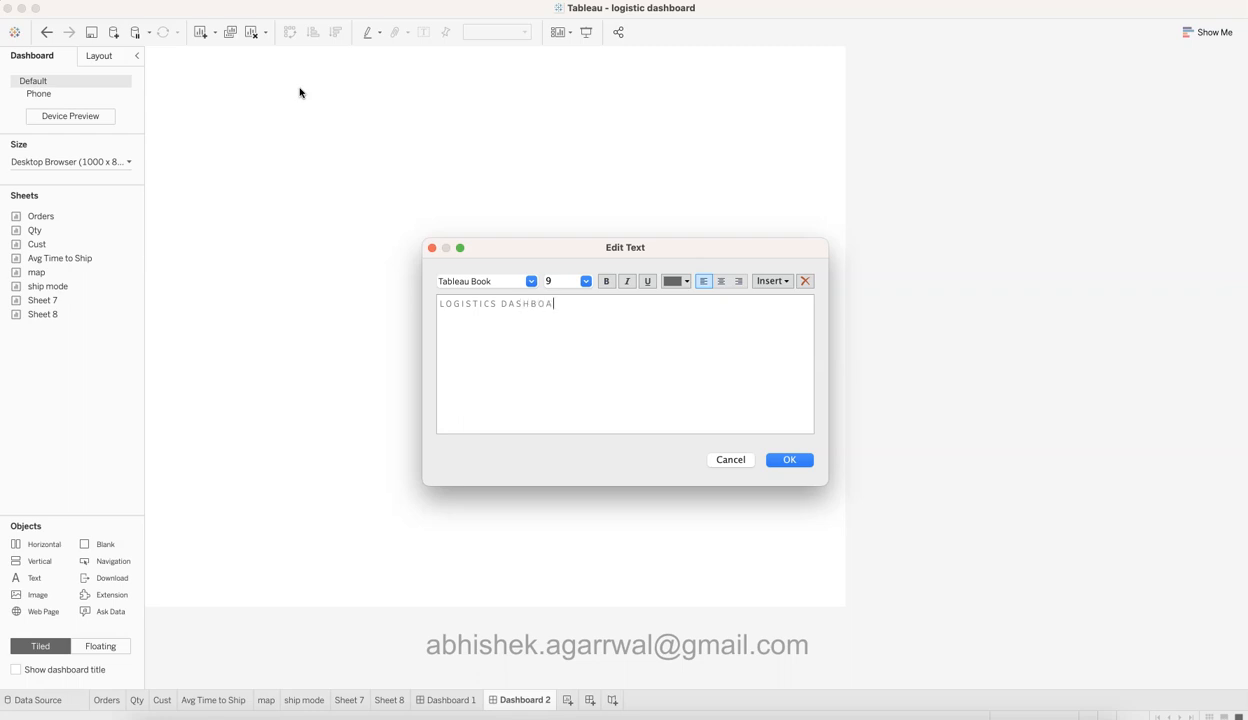
key("super+a")
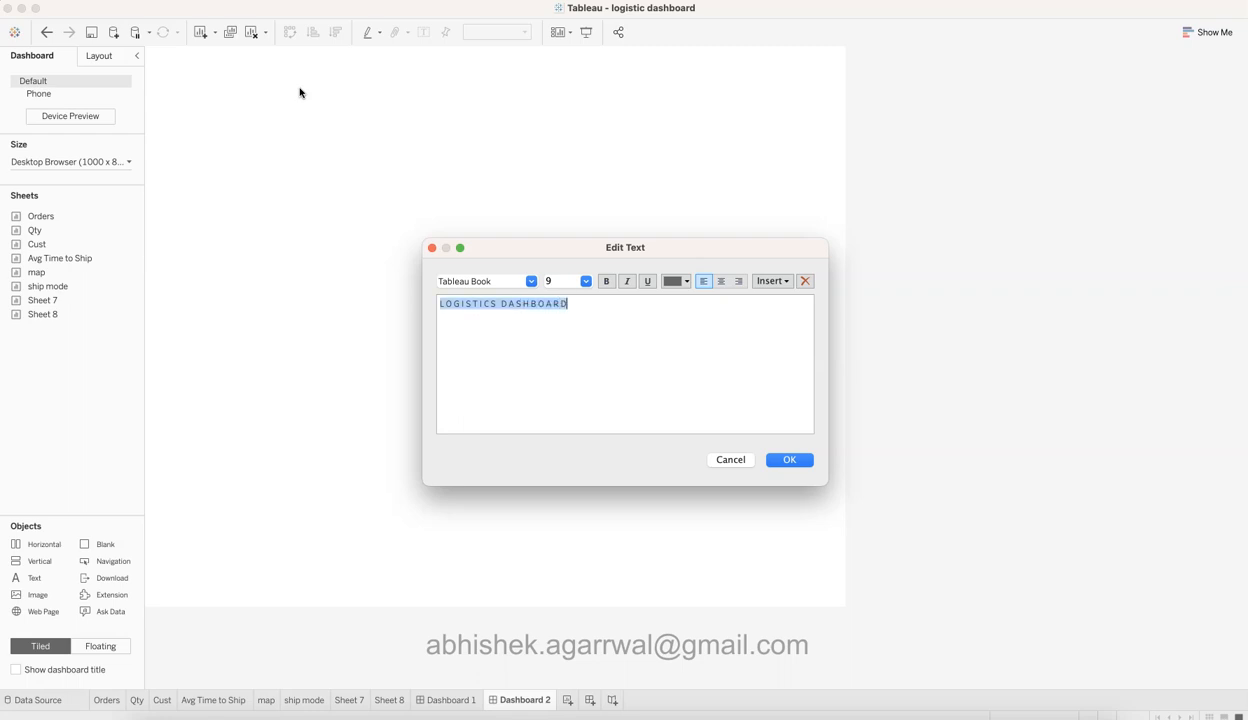
left_click(585, 281)
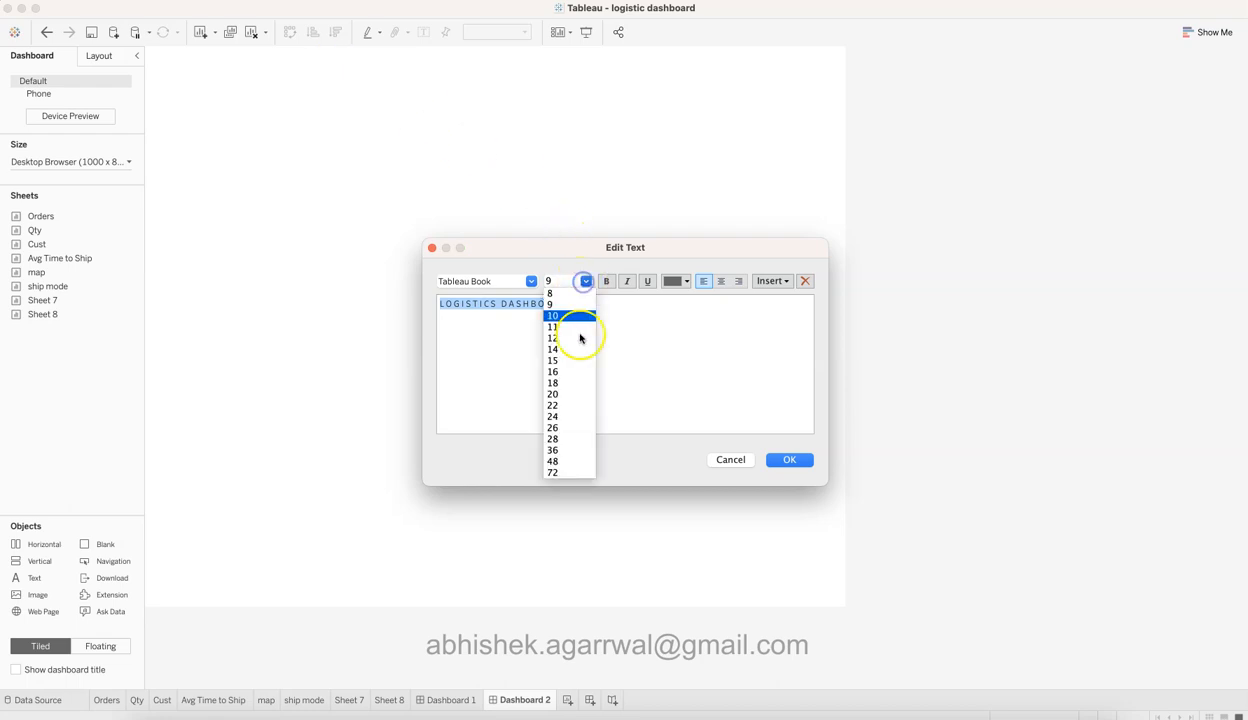
left_click(572, 393)
left_click(606, 283)
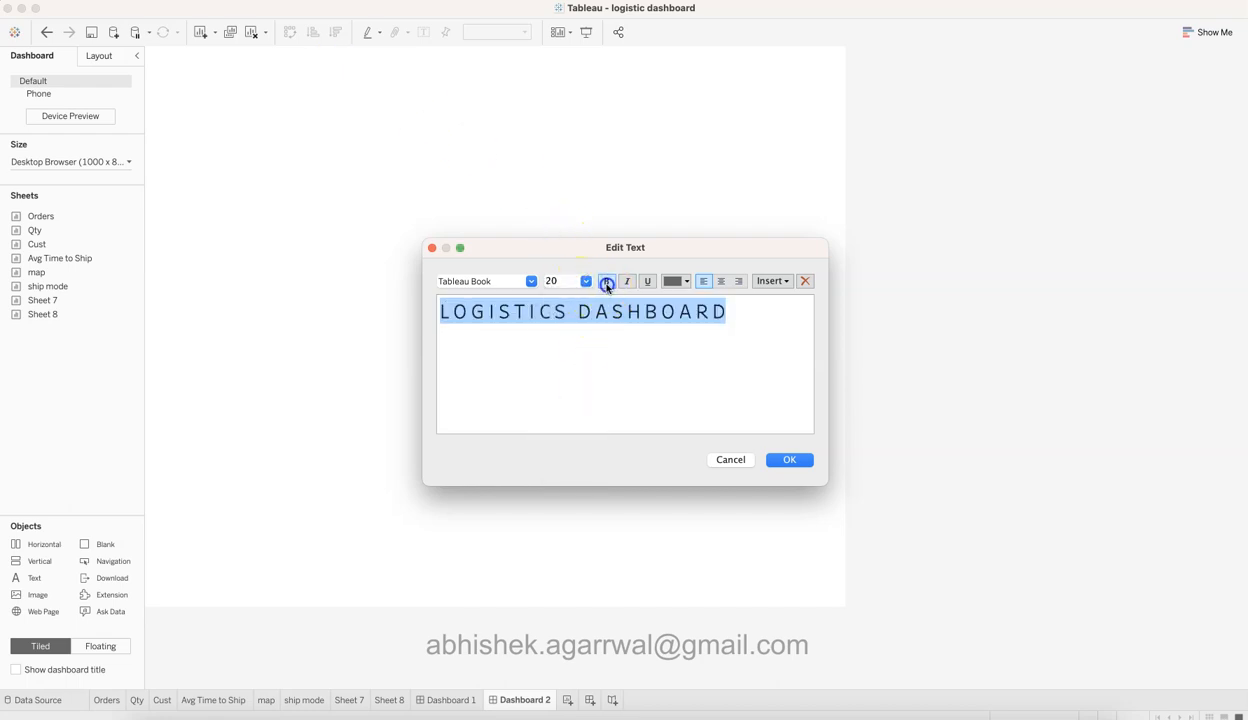
left_click(530, 281)
left_click(510, 382)
left_click(781, 460)
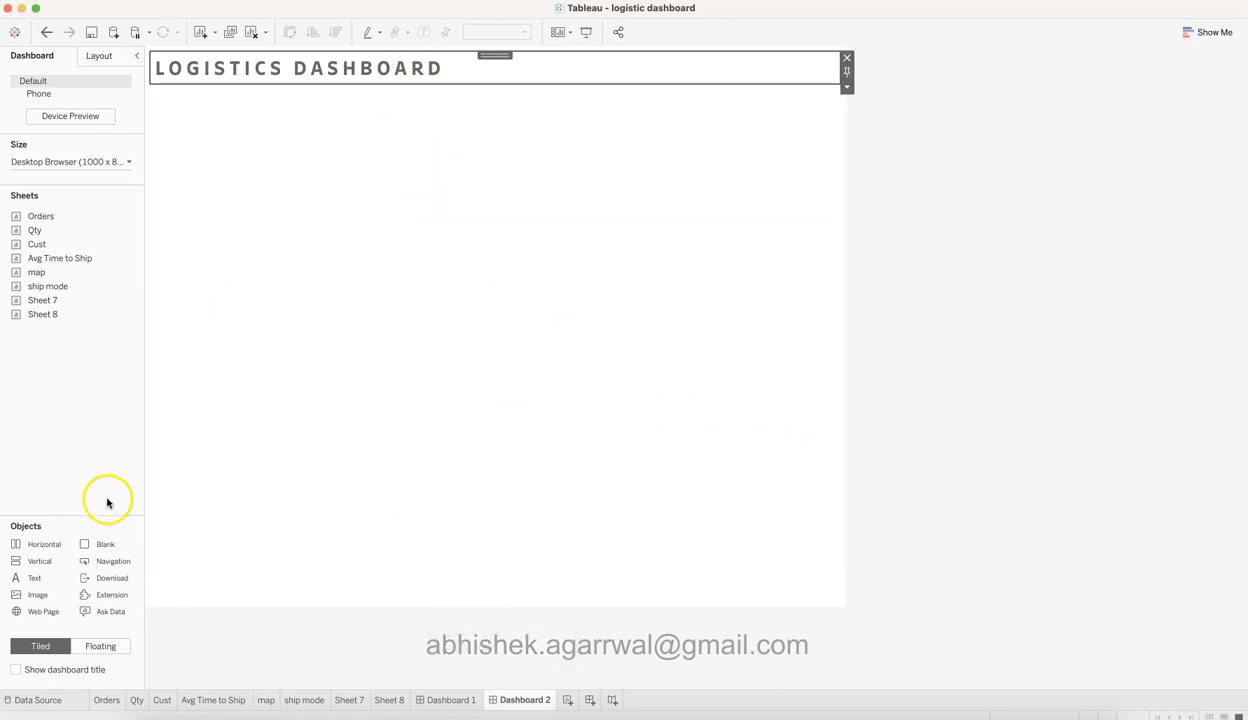
Check the layout of Dashboard 1, then add a horizontal container below the blank area of Dashboard 2 and reduce its height.
left_click(323, 263)
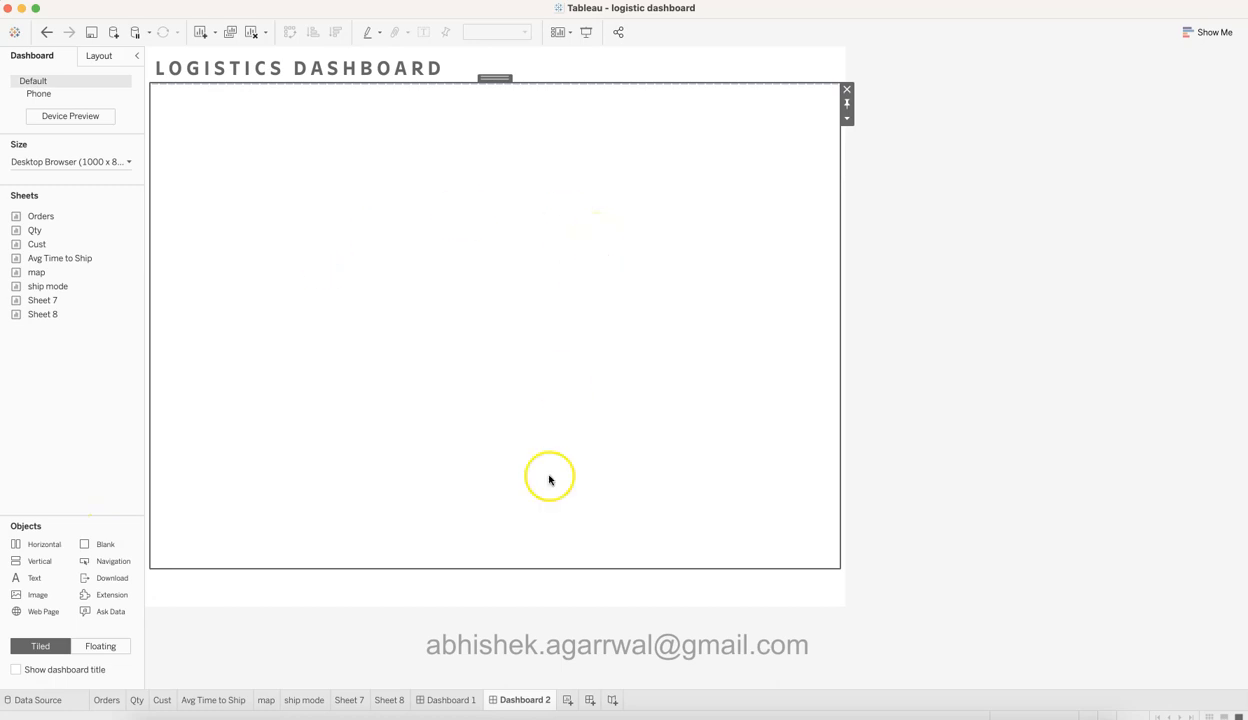
left_click(460, 698)
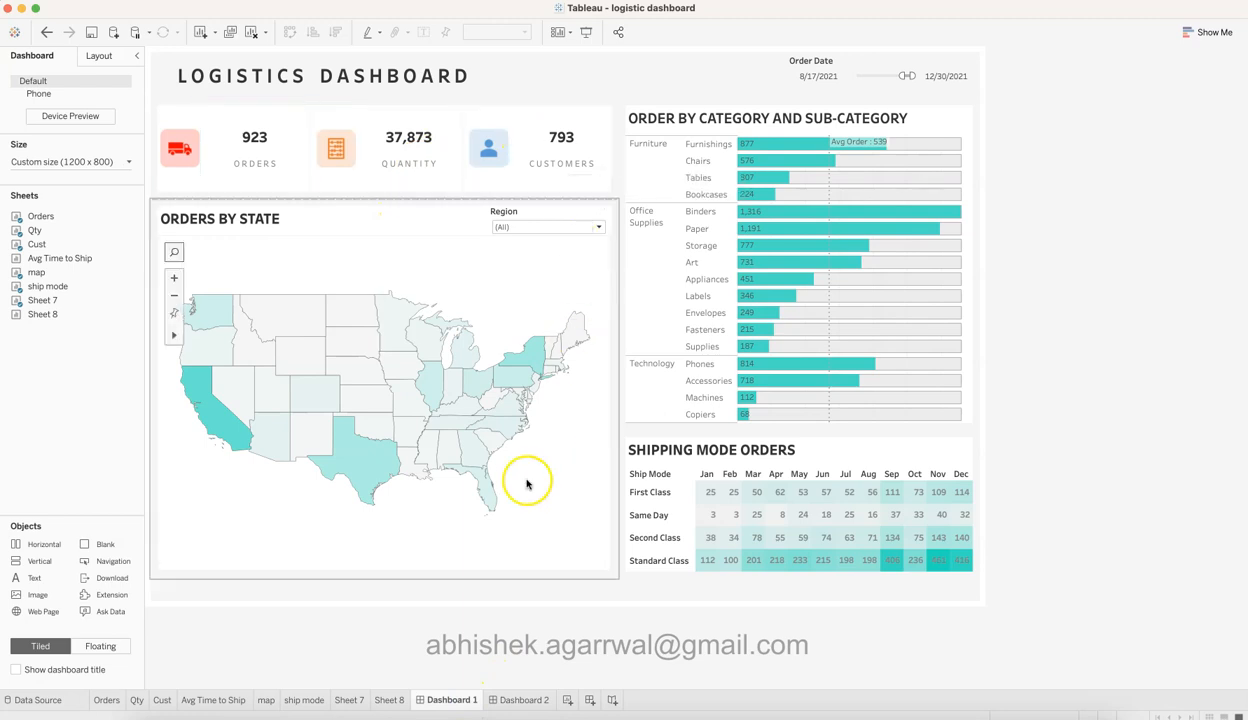
left_click(511, 705)
left_click_drag(50, 543, 493, 485)
left_click(474, 571)
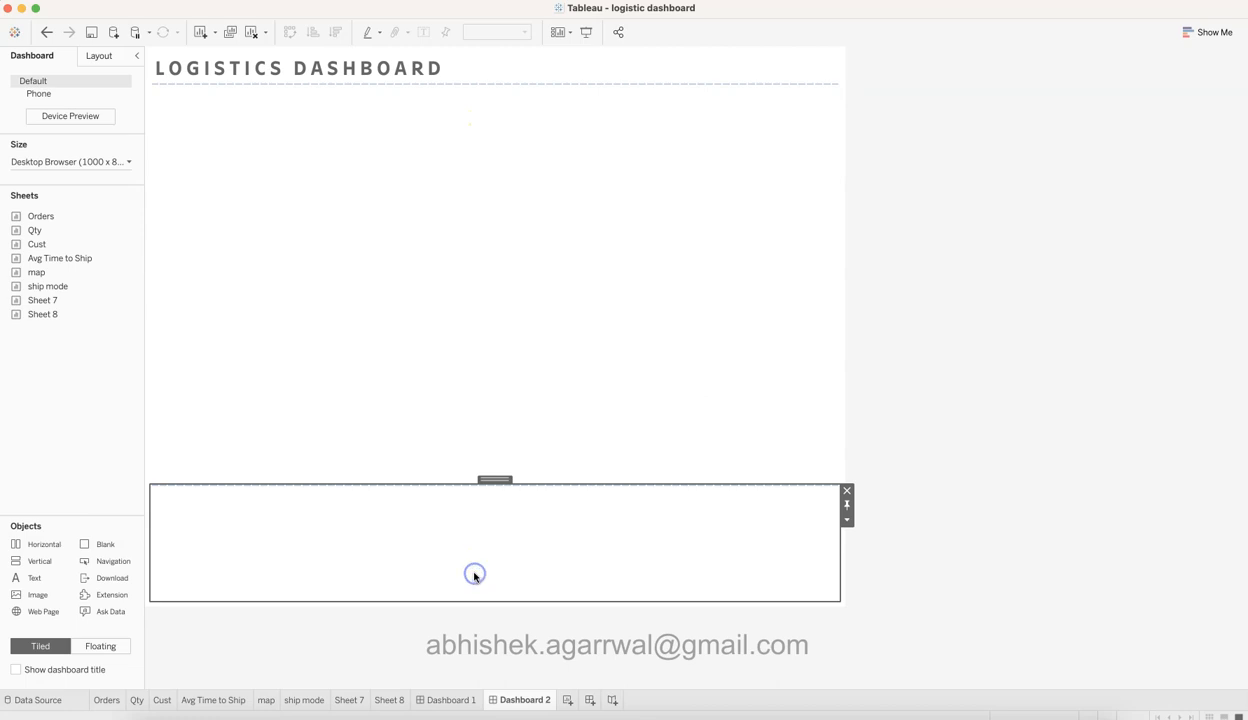
left_click(541, 473)
left_click(542, 505)
left_click_drag(551, 488, 557, 547)
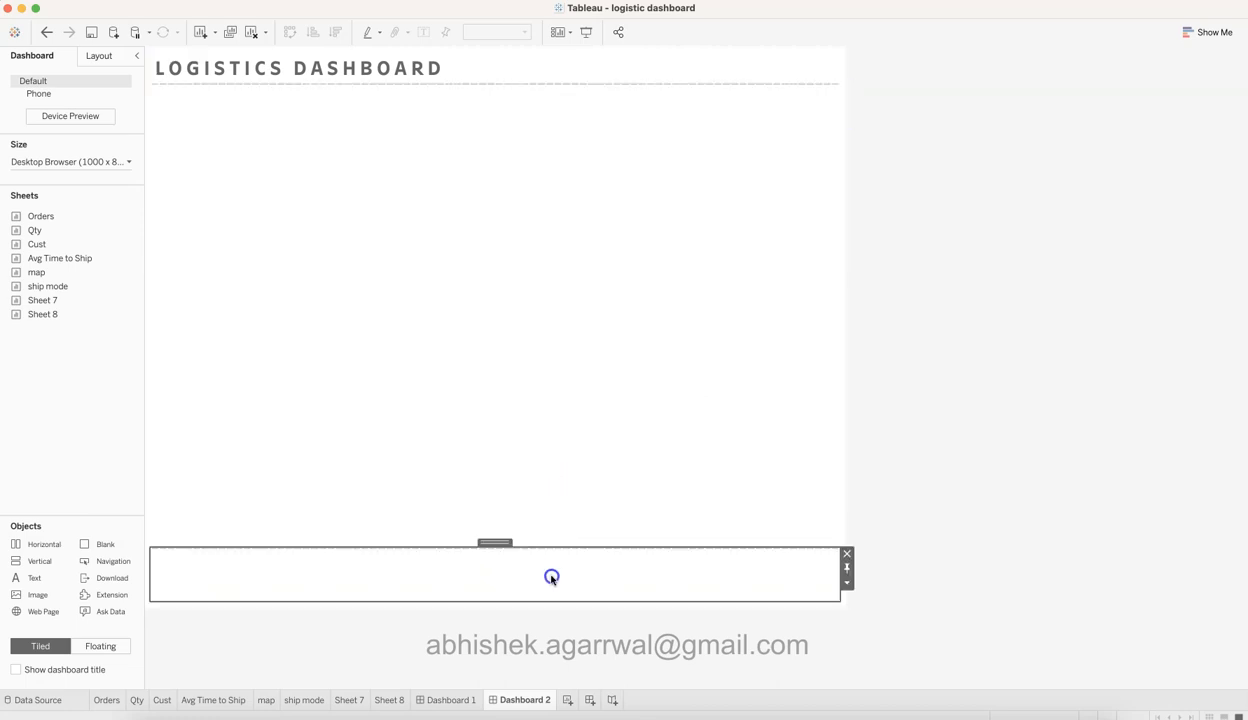
left_click(486, 437)
Add another blank object to Dashboard 2 and stretch the area under the title to about half the dashboard's height.
left_click_drag(106, 549, 579, 348)
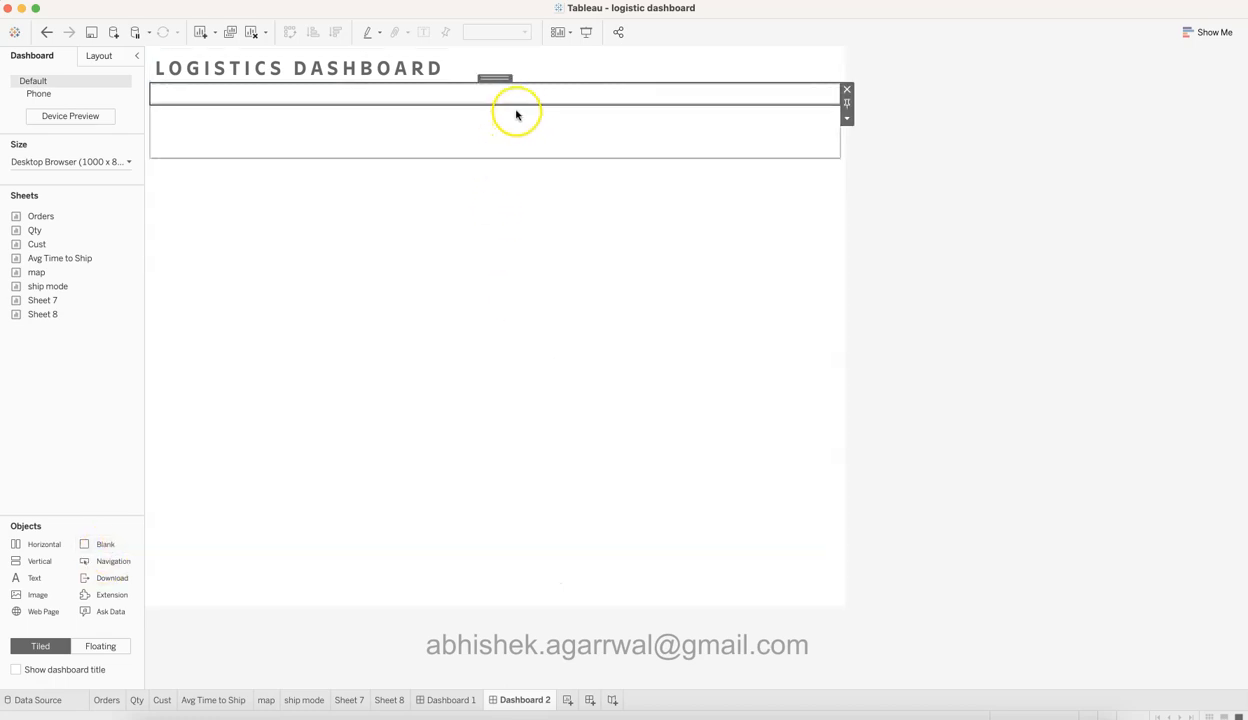
left_click(515, 178)
left_click_drag(535, 104, 538, 251)
left_click_drag(540, 305, 546, 477)
left_click(555, 298)
left_click_drag(568, 251, 571, 409)
left_click(510, 283)
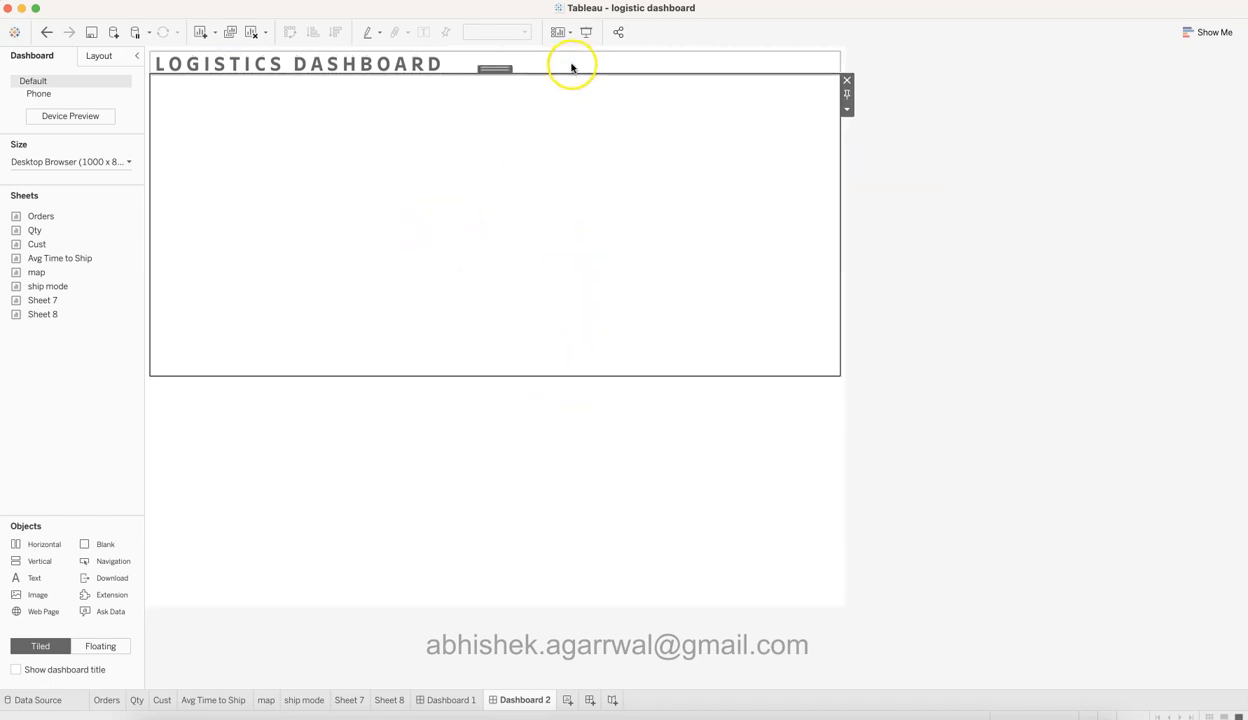
Enlarge the title strip slightly by moving its border with the blank area below.
left_click_drag(572, 74, 577, 115)
left_click(534, 229)
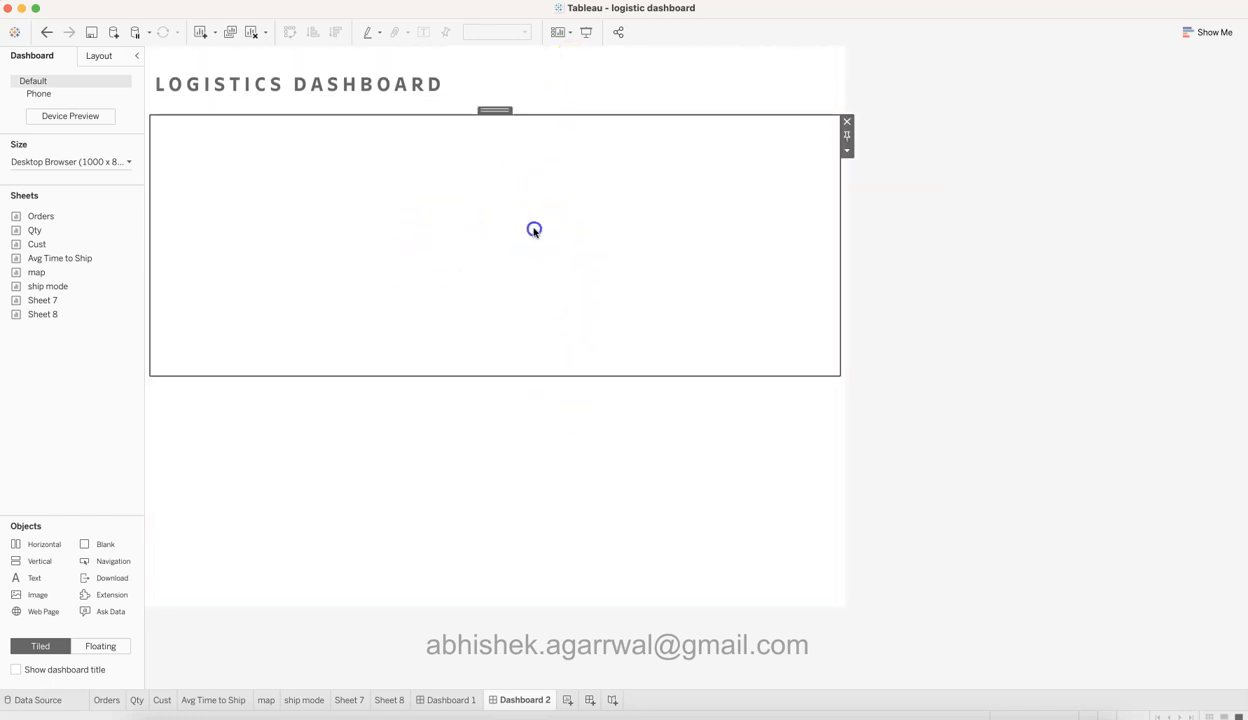
left_click_drag(455, 114, 460, 103)
left_click(437, 185)
Try to extend the blank area under the title downward into the lower section.
left_click_drag(451, 382, 462, 566)
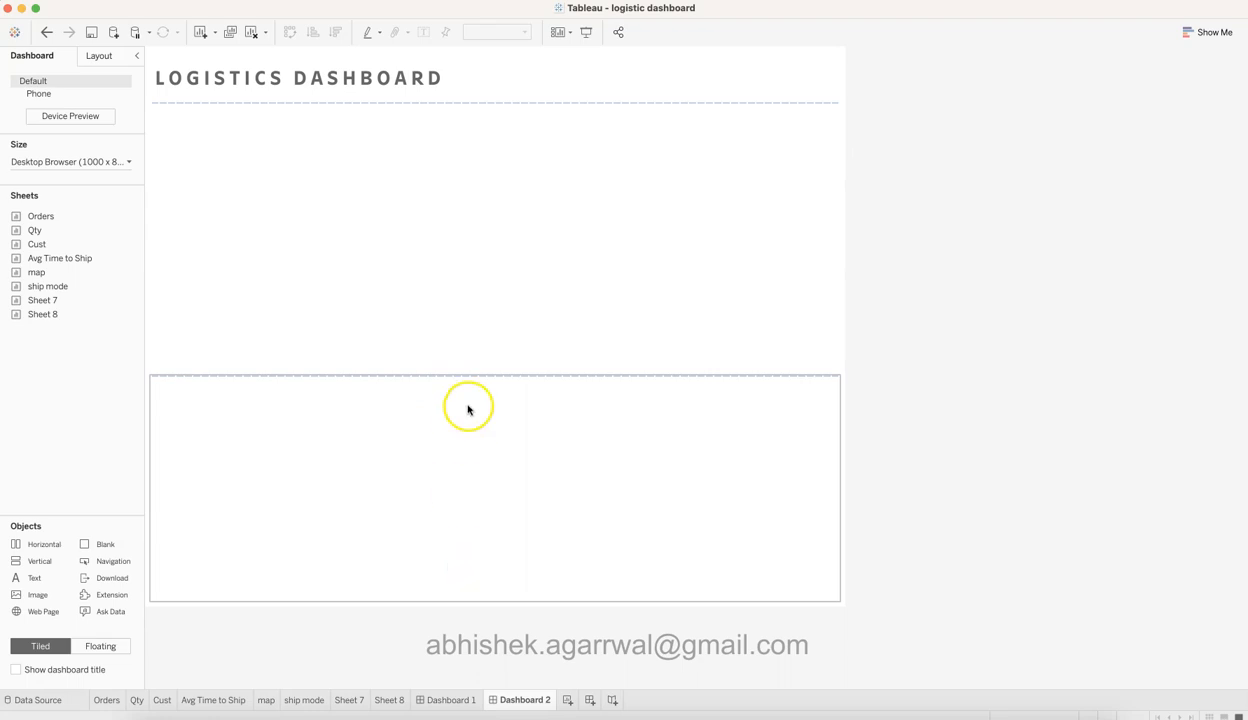
left_click(479, 375)
left_click(476, 379)
mouse_move(468, 380)
left_mouse_down()
mouse_move(476, 535)
mouse_move(446, 372)
left_mouse_up()
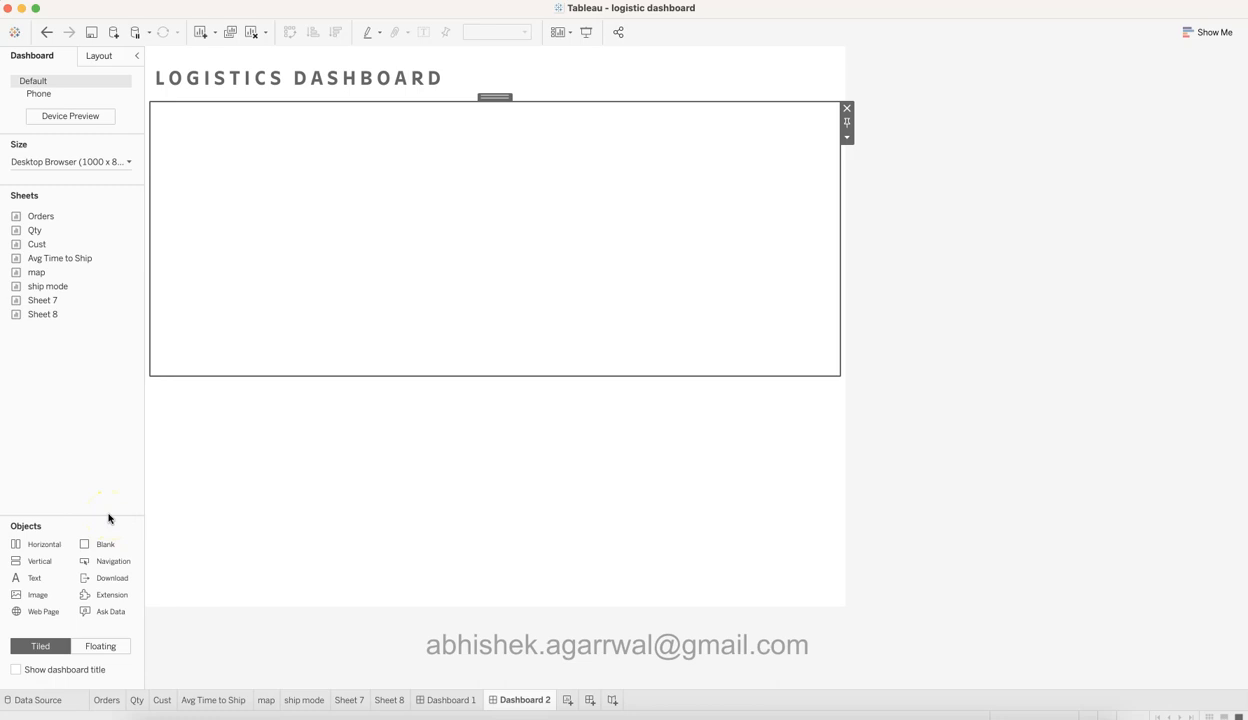
left_click_drag(273, 377, 277, 499)
left_click(281, 275)
left_click_drag(691, 256, 724, 462)
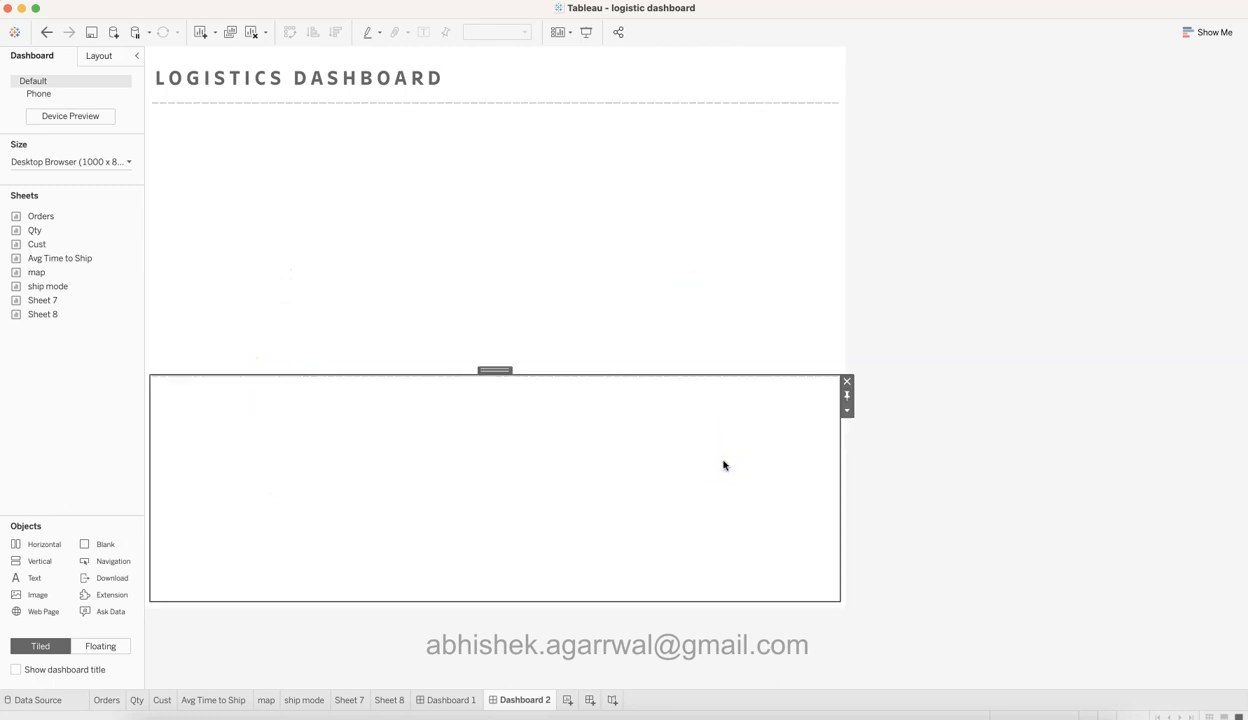
Remove the object in the lower section and extend the blank area above it into the freed space.
left_click(847, 388)
left_click(620, 302)
left_click(600, 510)
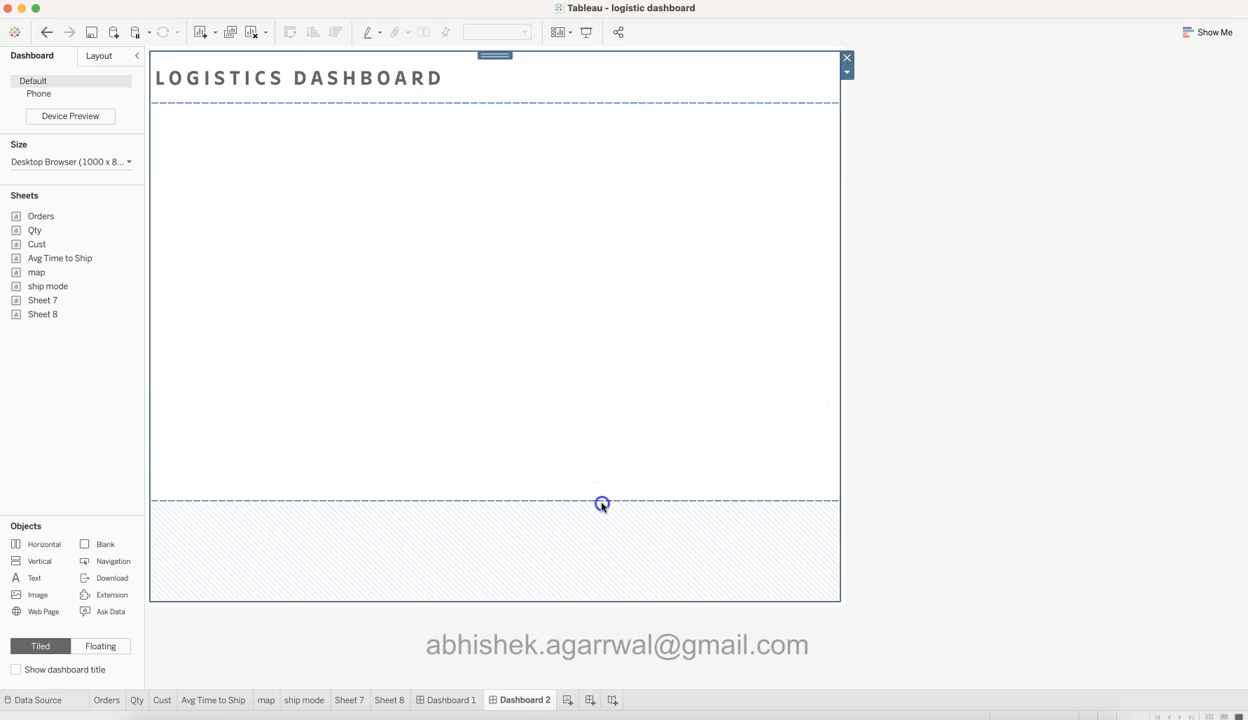
Extend the horizontal container under the title down to near the dashboard's lower edge.
left_click_drag(602, 501, 604, 615)
left_click(519, 378)
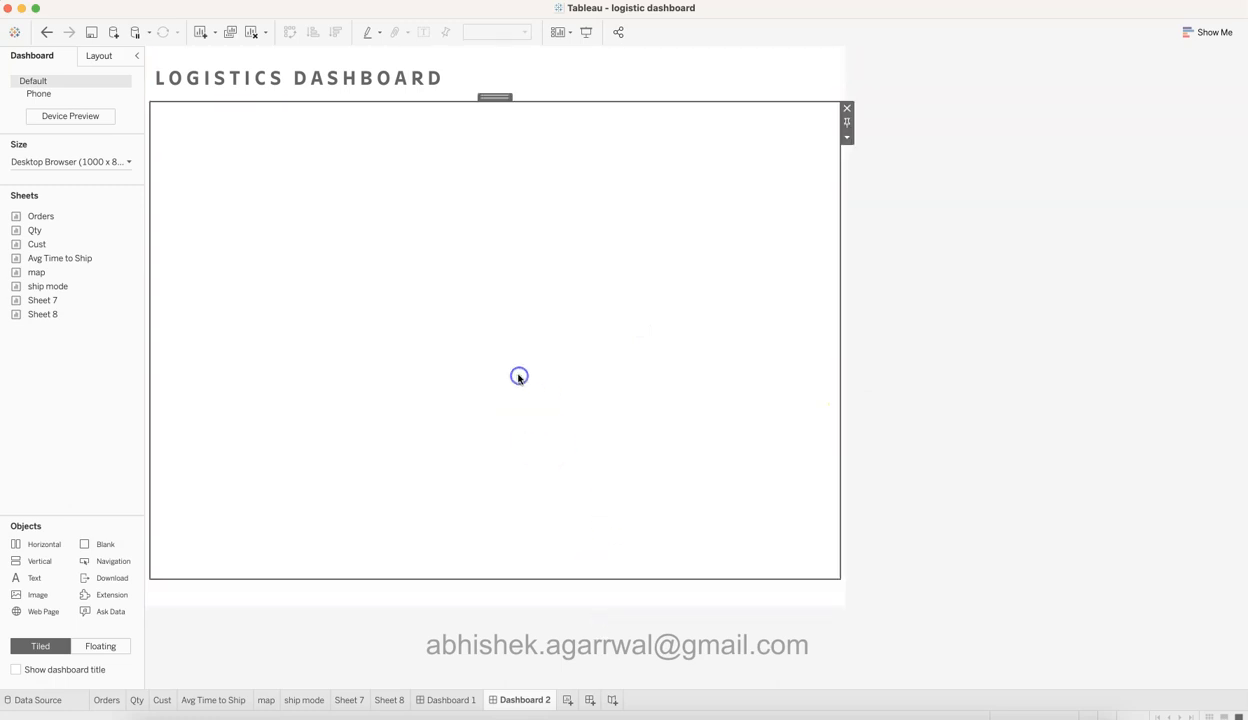
left_click(110, 541)
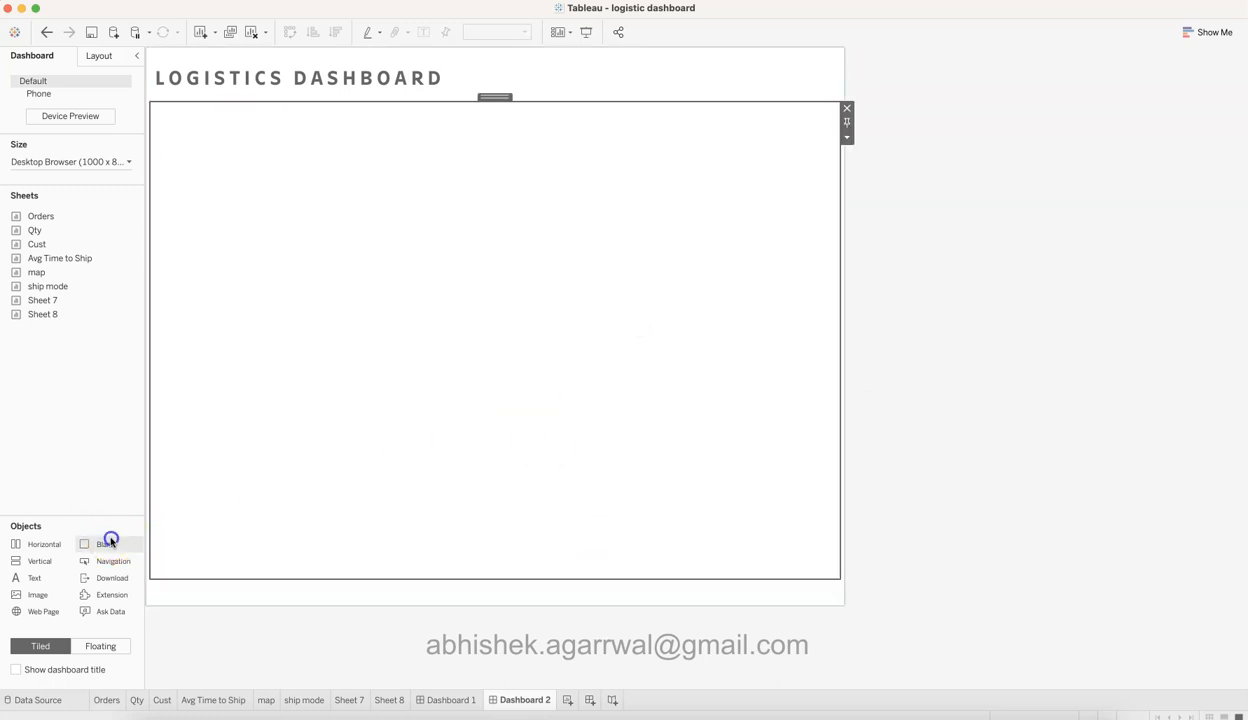
left_click_drag(110, 541, 389, 321)
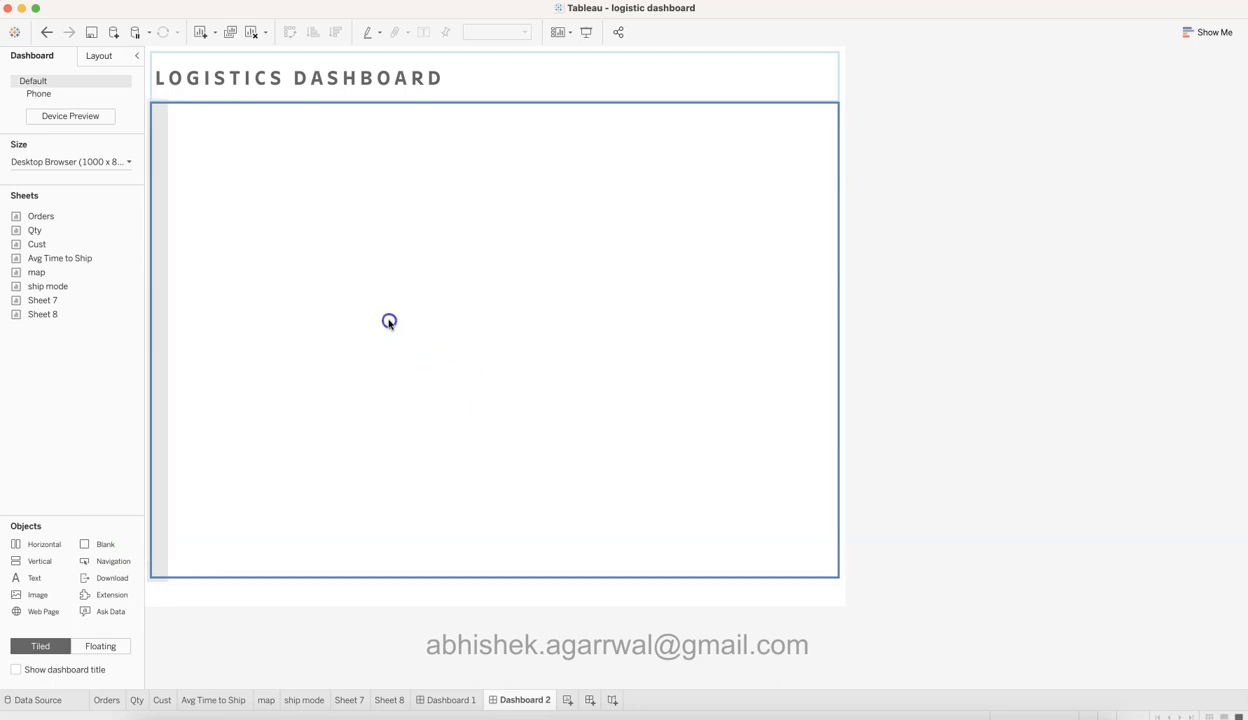
left_click(599, 315)
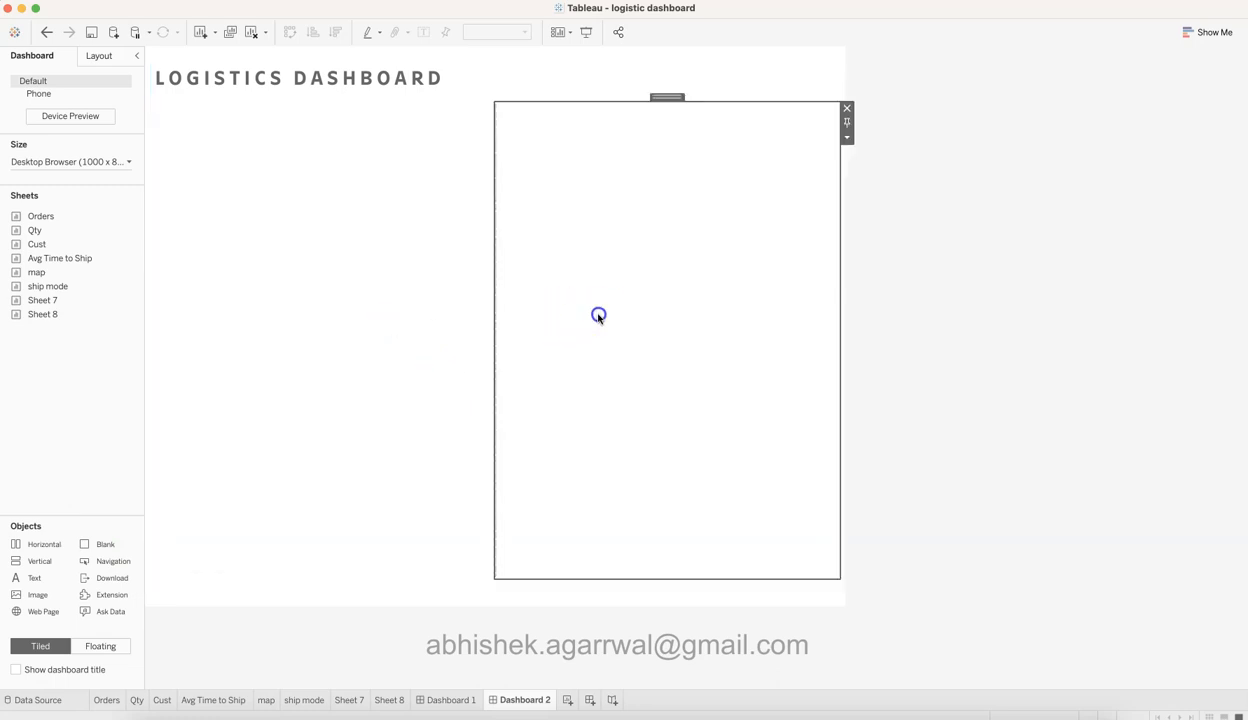
left_click(418, 294)
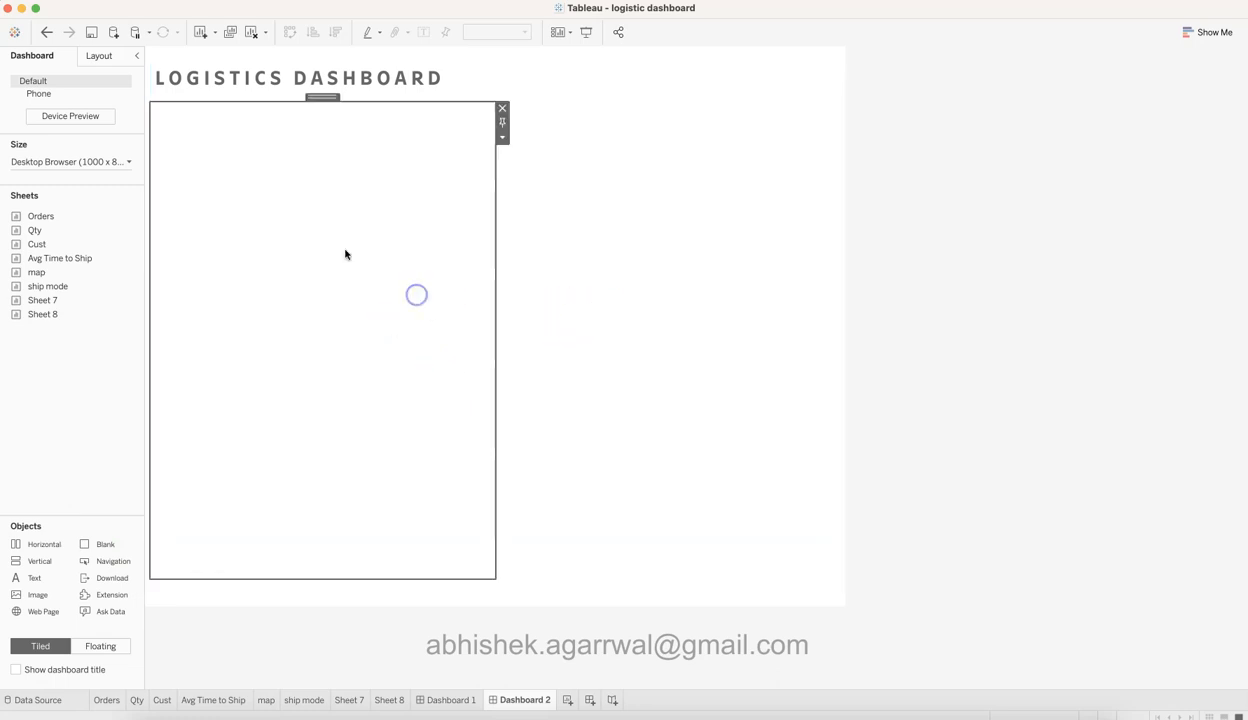
left_click(100, 56)
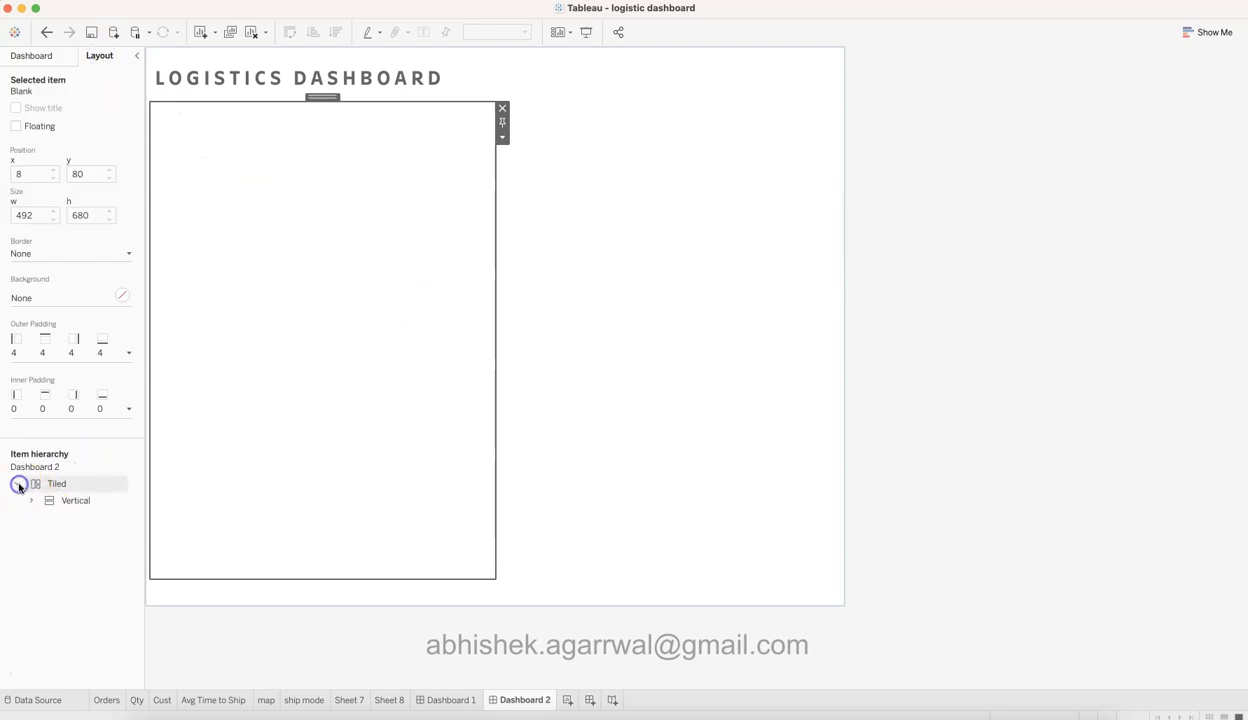
left_click(44, 535)
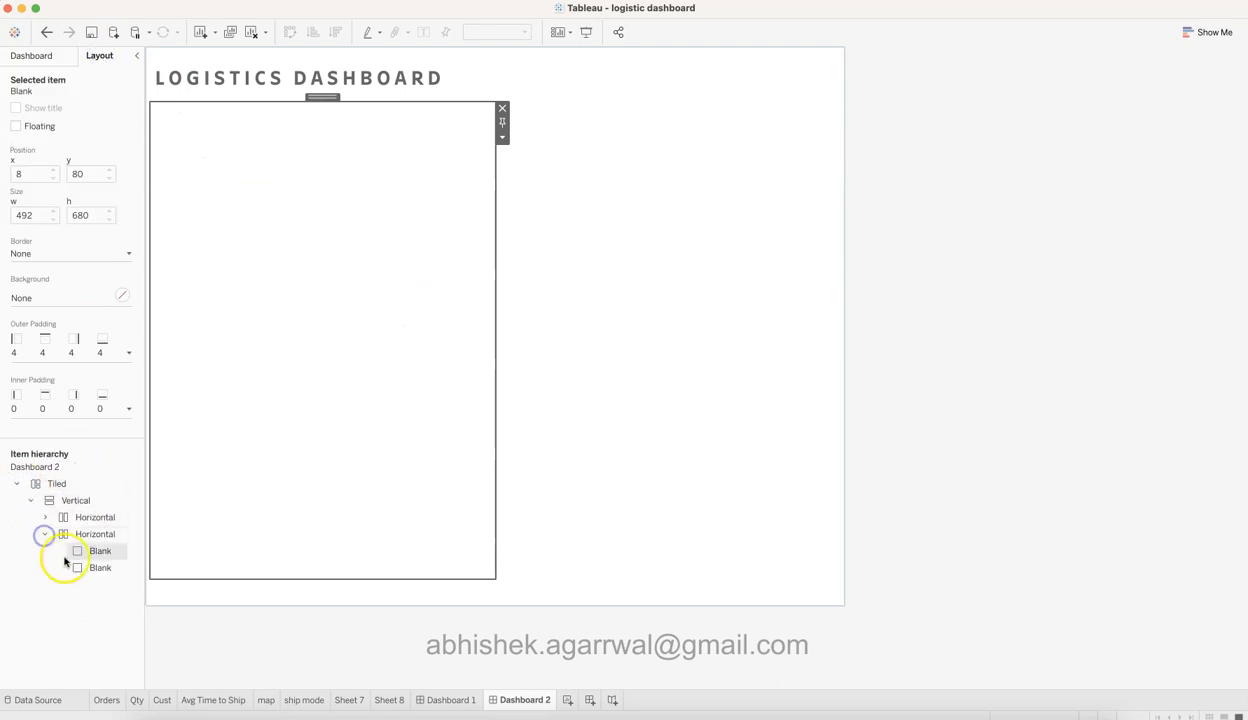
left_click(502, 108)
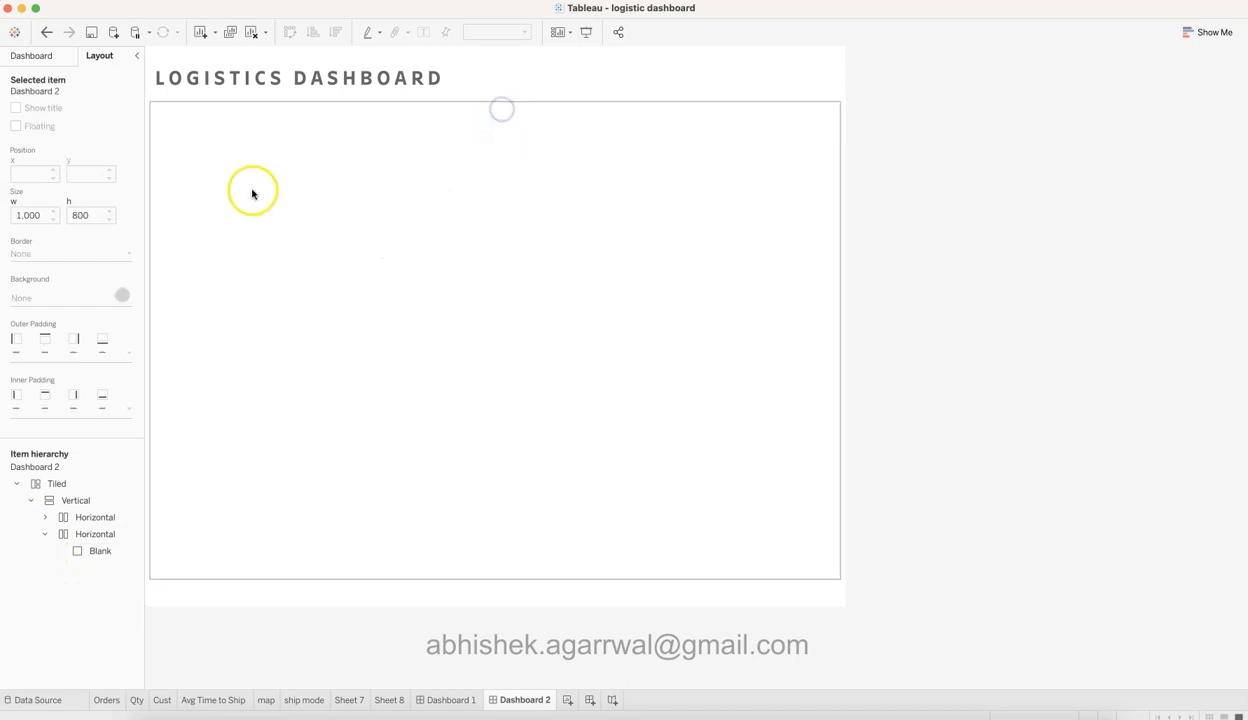
Add two side-by-side vertical containers in the area below the title and remove the blank object left there.
left_click(69, 57)
left_click(306, 237)
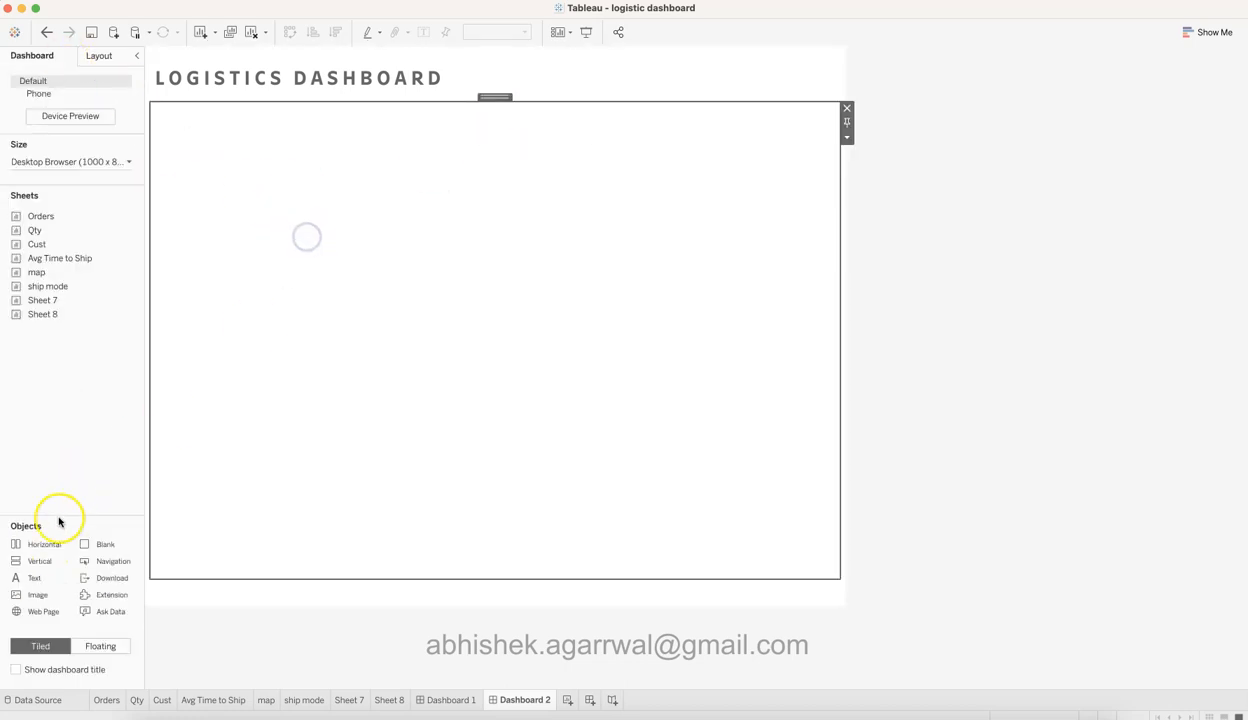
left_click_drag(53, 563, 185, 383)
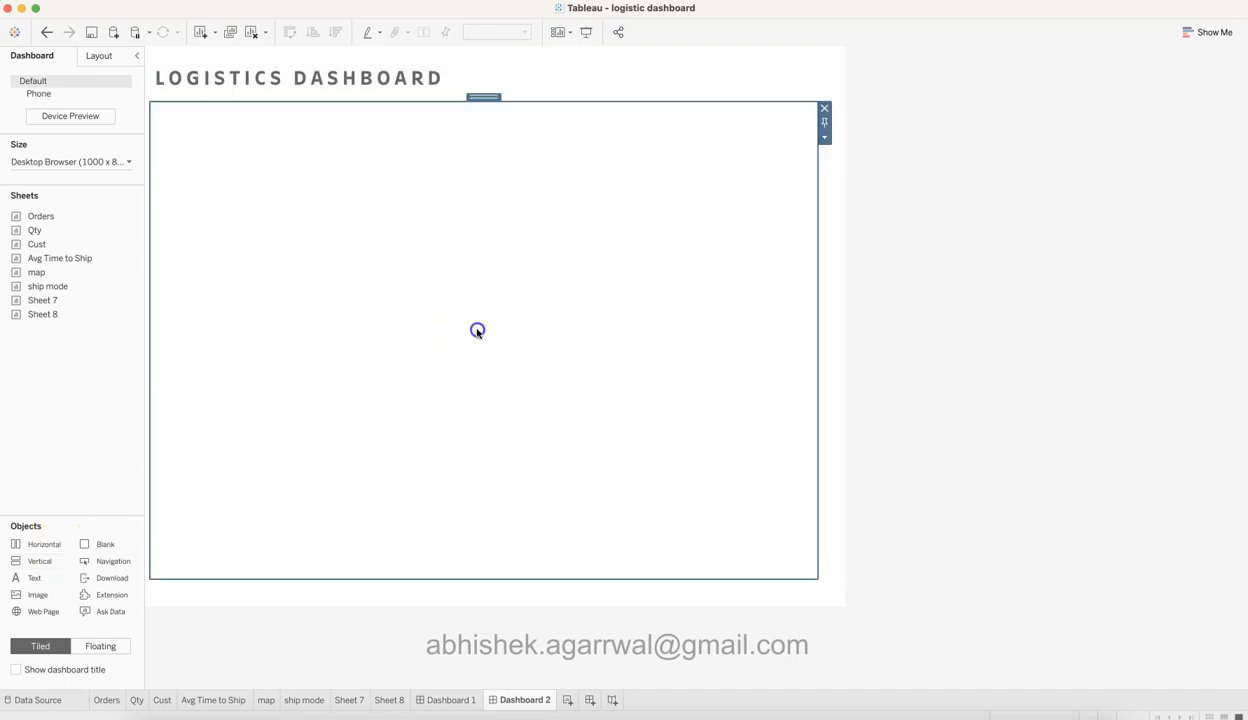
left_click_drag(820, 307, 580, 299)
left_click_drag(36, 564, 592, 290)
left_click(847, 108)
Check the extents of the two vertical containers below the title by selecting each one in turn.
left_click(693, 269)
left_click(409, 327)
left_click(540, 330)
left_click(393, 343)
left_click(534, 338)
left_click(405, 304)
left_click(570, 318)
left_click(490, 335)
left_click(381, 357)
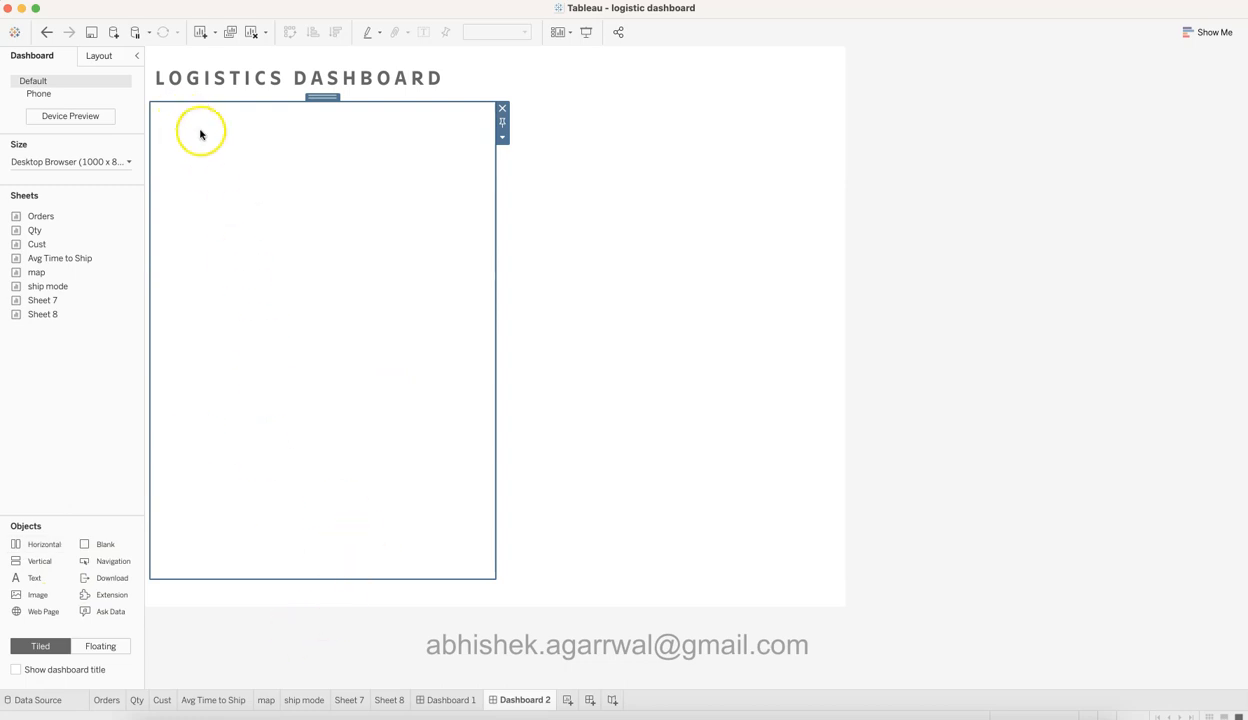
Place a blank object in the left vertical container and widen that container to about half the dashboard.
left_click_drag(104, 543, 313, 368)
left_click_drag(178, 362, 488, 330)
left_click(350, 331)
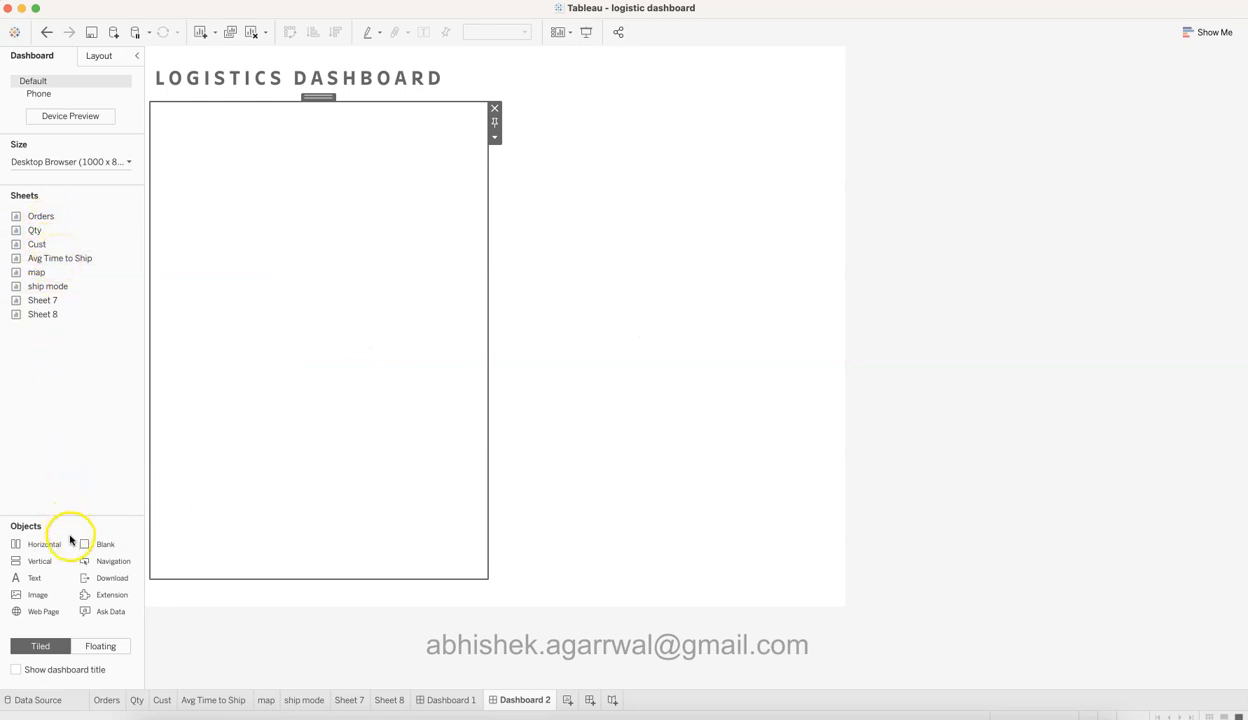
Add a horizontal container above the blank in the left column and shrink it to a short strip under the title.
left_click_drag(42, 540, 307, 126)
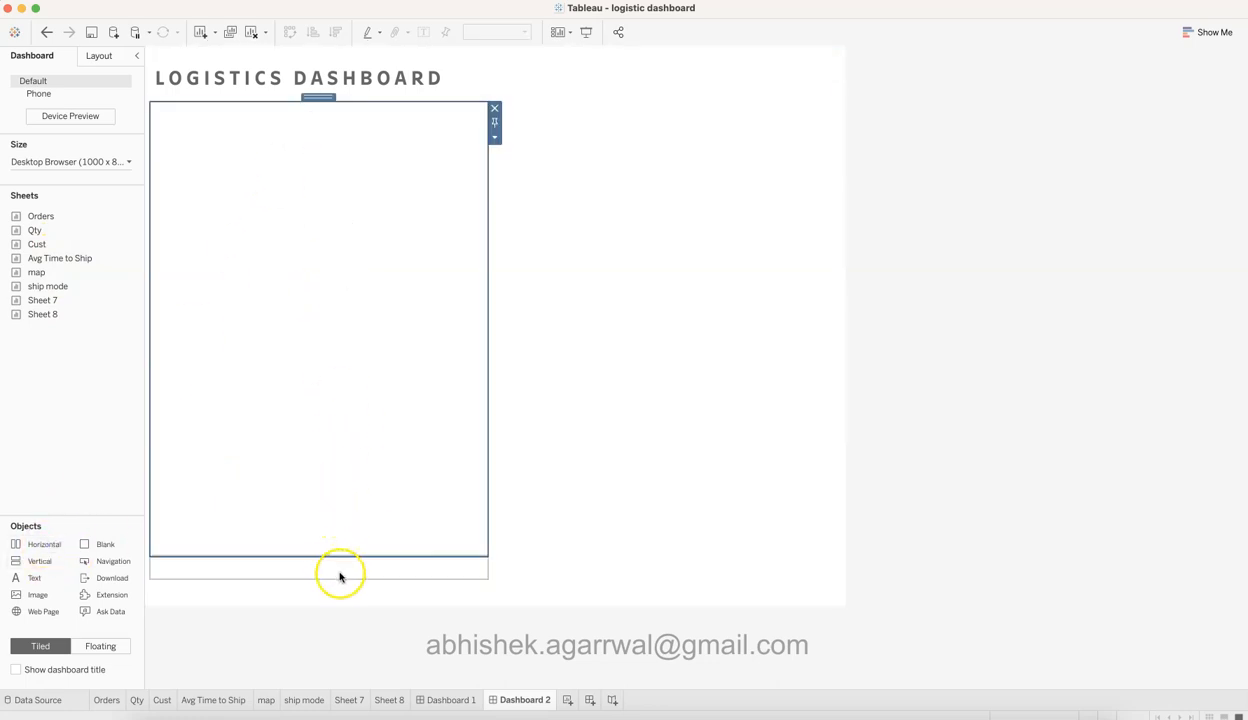
left_click(341, 572)
left_click_drag(352, 557, 362, 196)
left_click(352, 181)
left_click(355, 157)
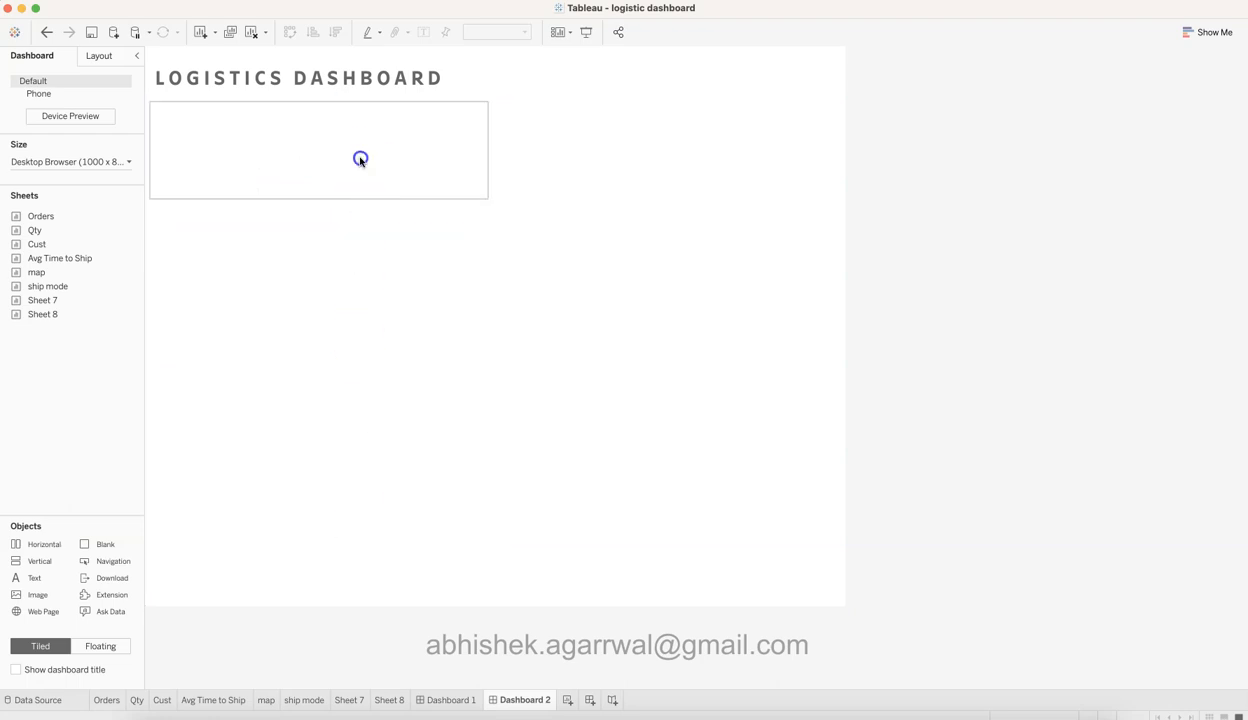
Place the Orders, Qty, Cust and Avg Time to Ship sheets side by side in the strip under the title.
left_click_drag(56, 220, 240, 146)
left_click_drag(75, 231, 414, 160)
left_click_drag(70, 242, 451, 137)
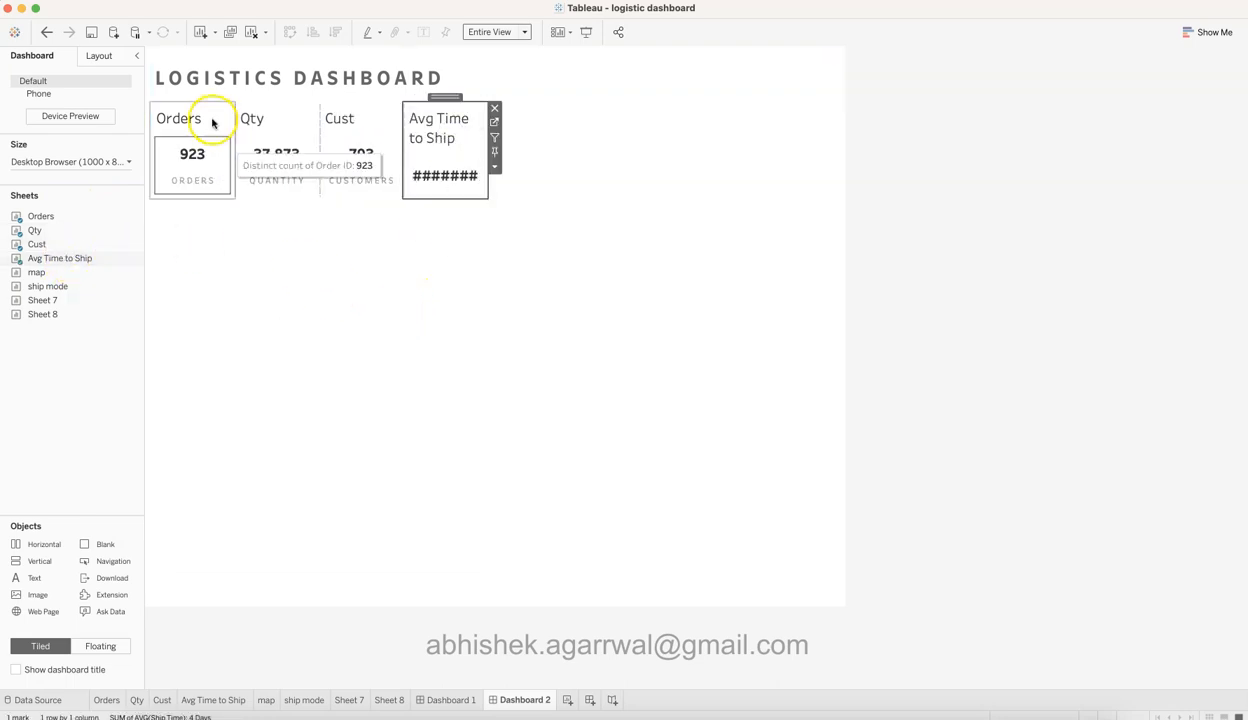
Hide the titles of the Orders, Qty, Cust and Avg Time to Ship sheets on the dashboard.
right_click(188, 122)
left_click(221, 153)
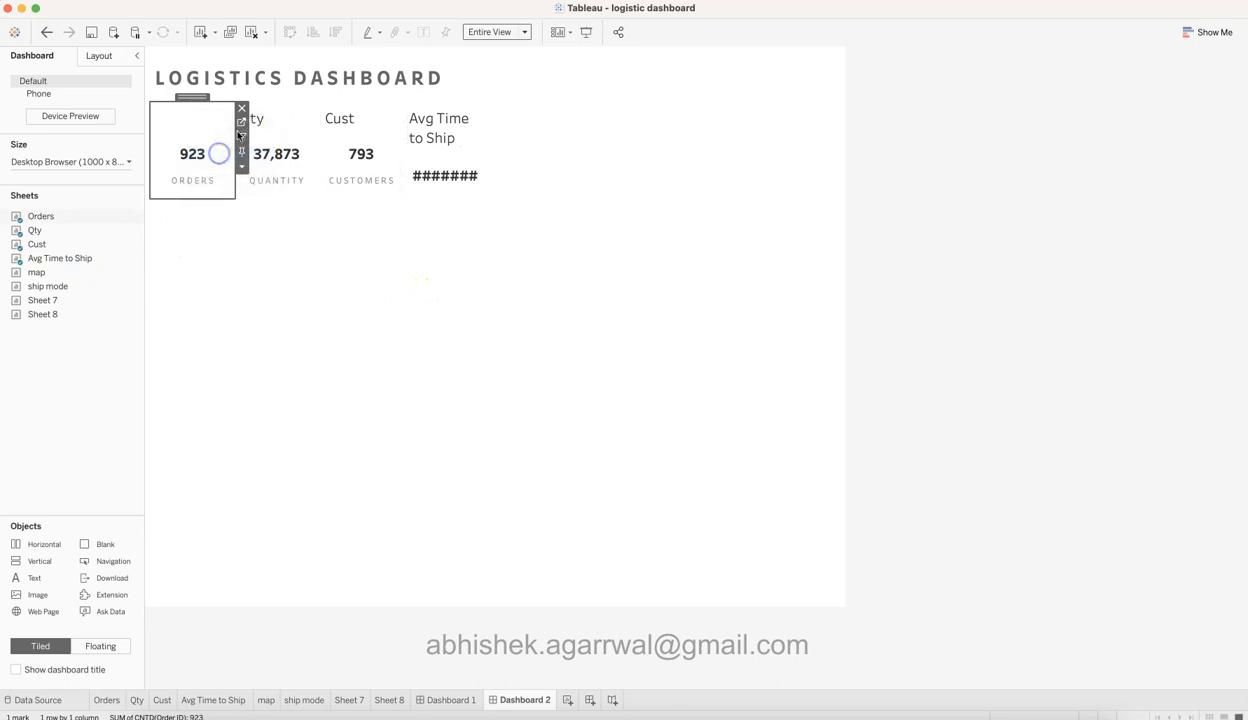
right_click(254, 122)
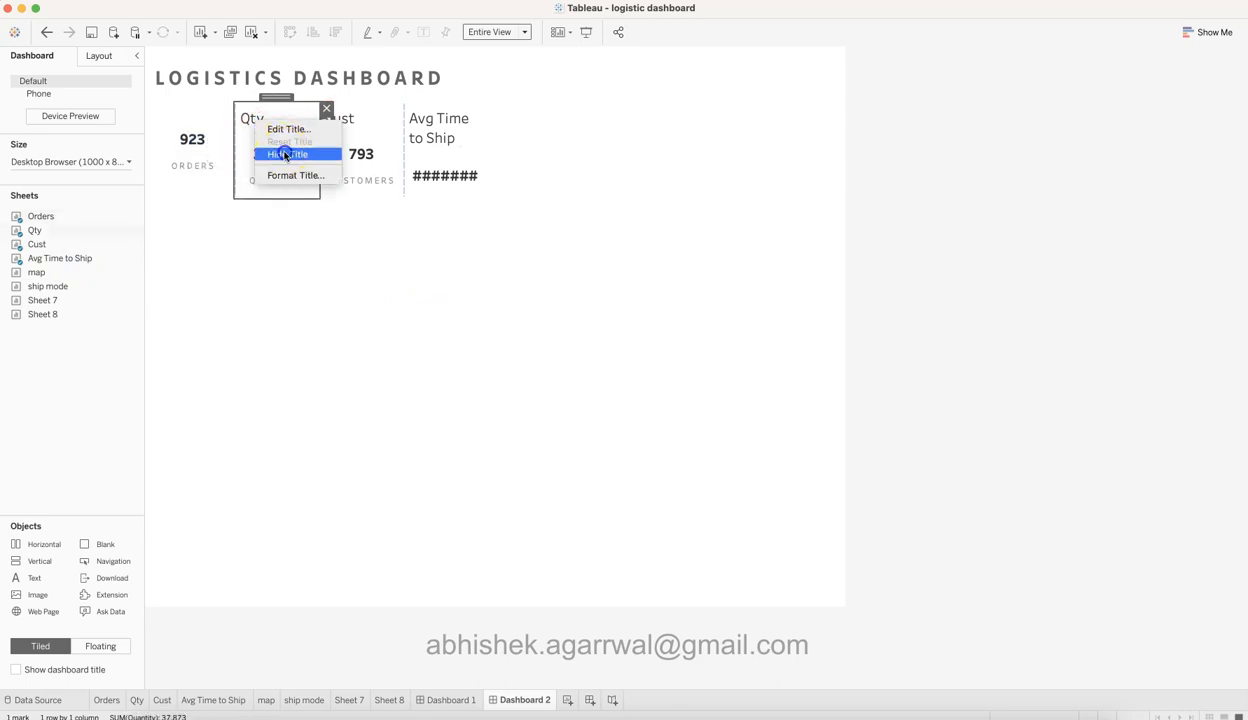
left_click(287, 153)
right_click(348, 122)
left_click(348, 117)
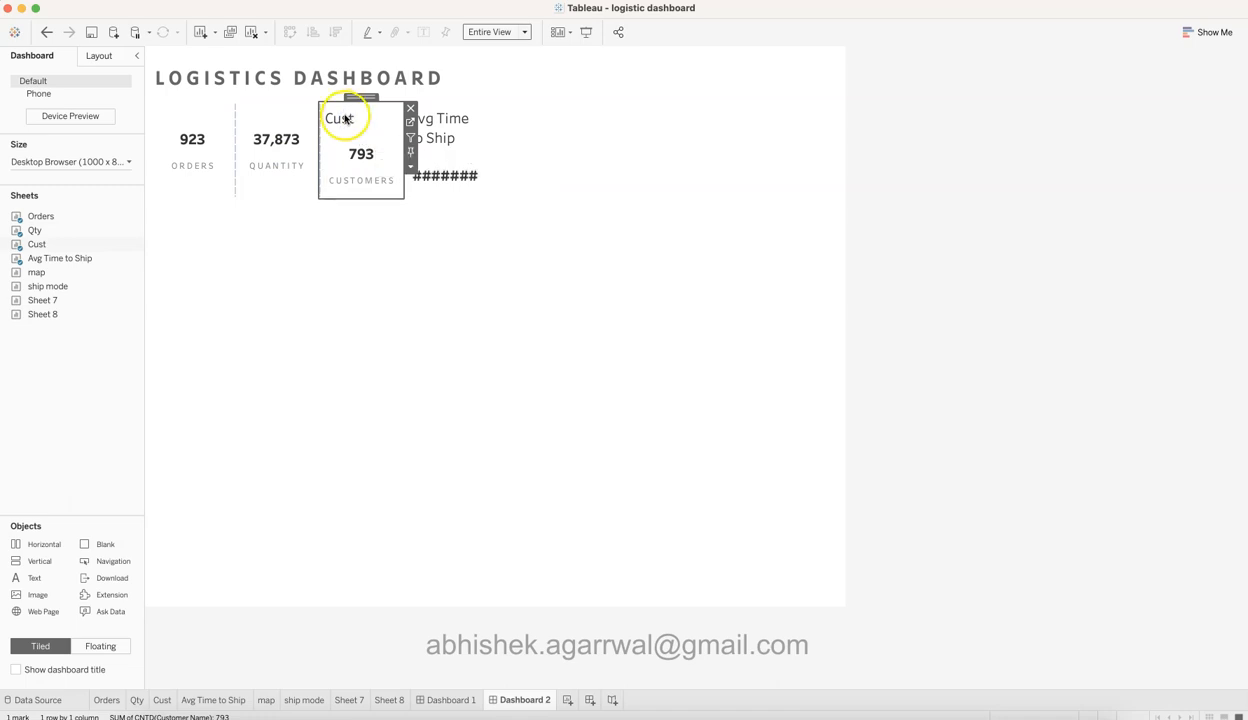
right_click(345, 119)
left_click(370, 145)
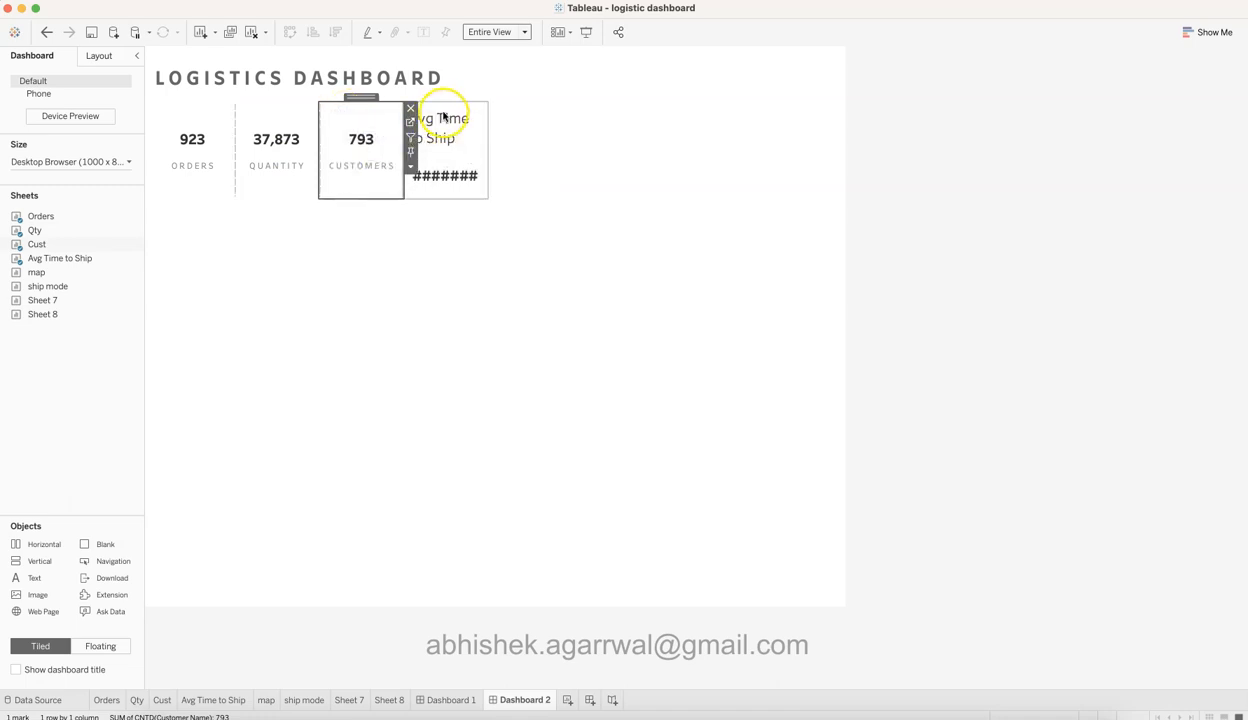
right_click(444, 117)
left_click(474, 146)
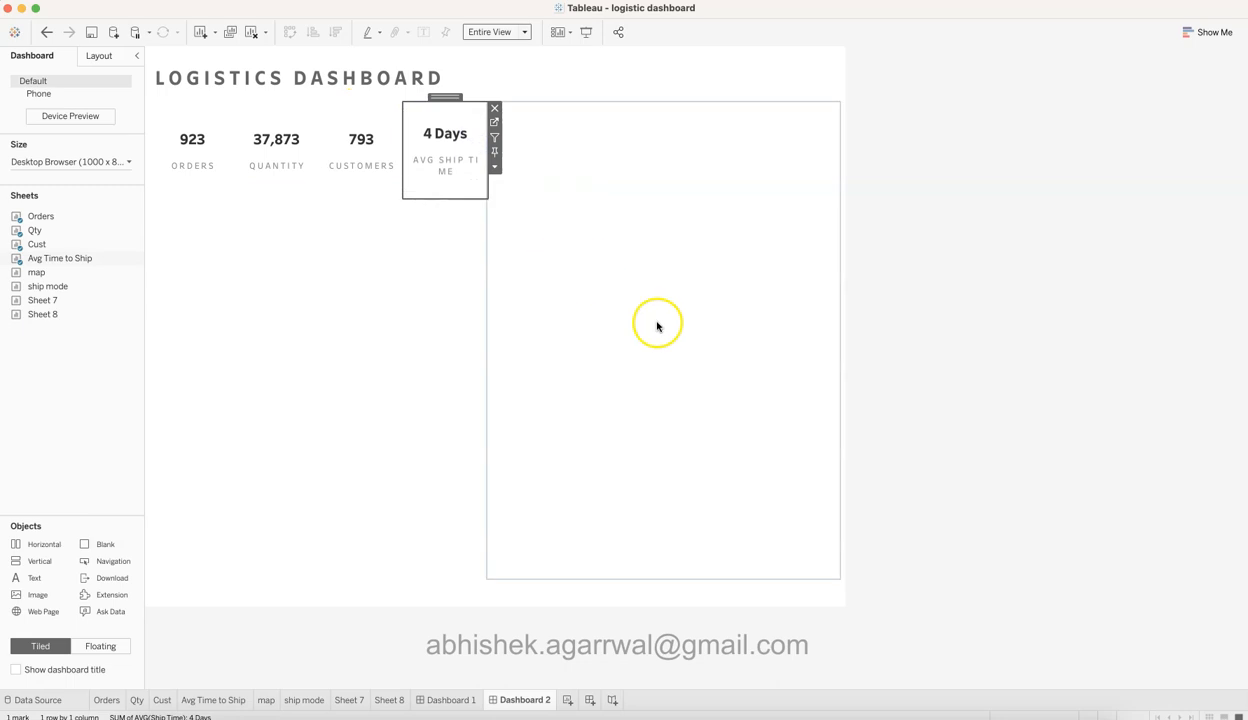
left_click(950, 344)
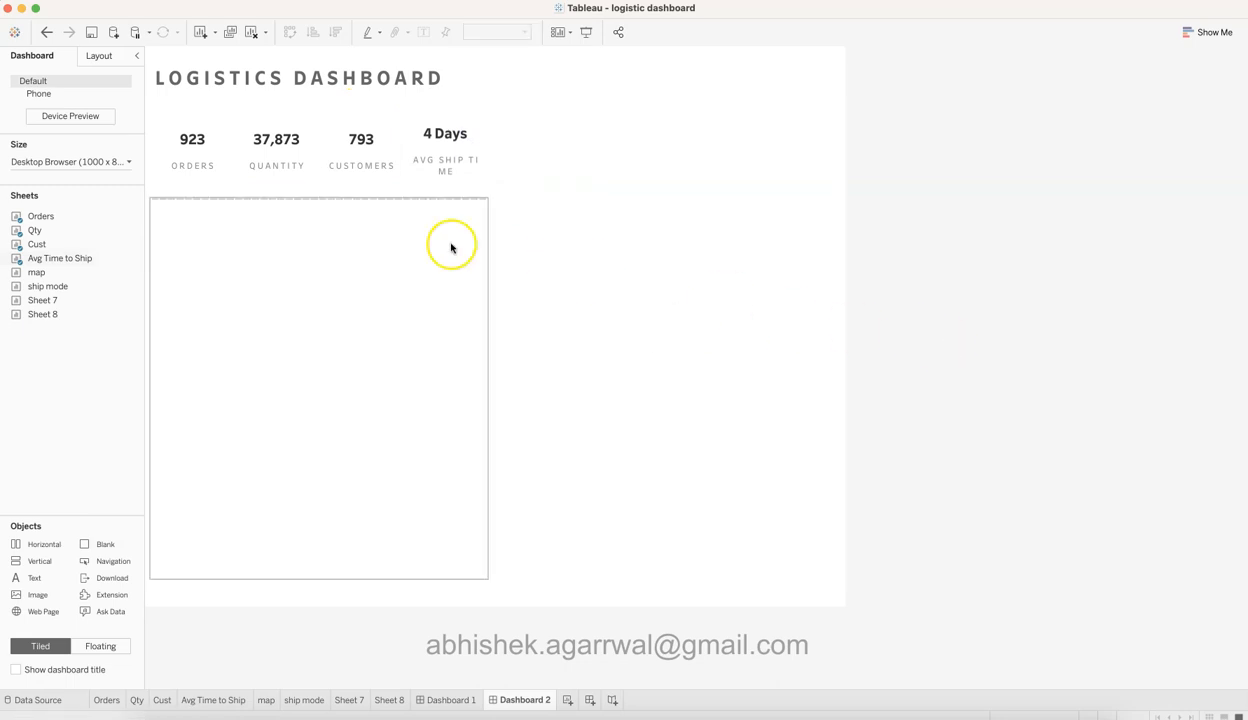
Widen the left column slightly so the average ship time label fits on one line.
left_click(517, 188)
left_click_drag(487, 247, 517, 248)
left_click(470, 287)
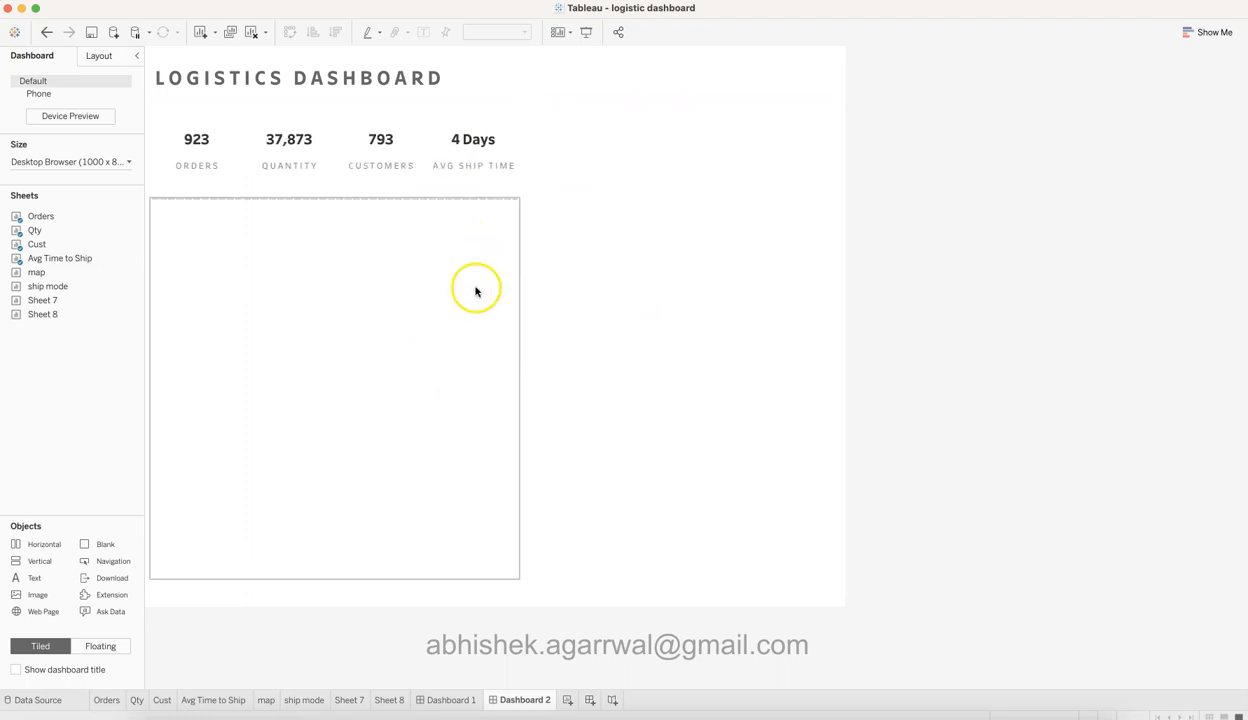
left_click(596, 323)
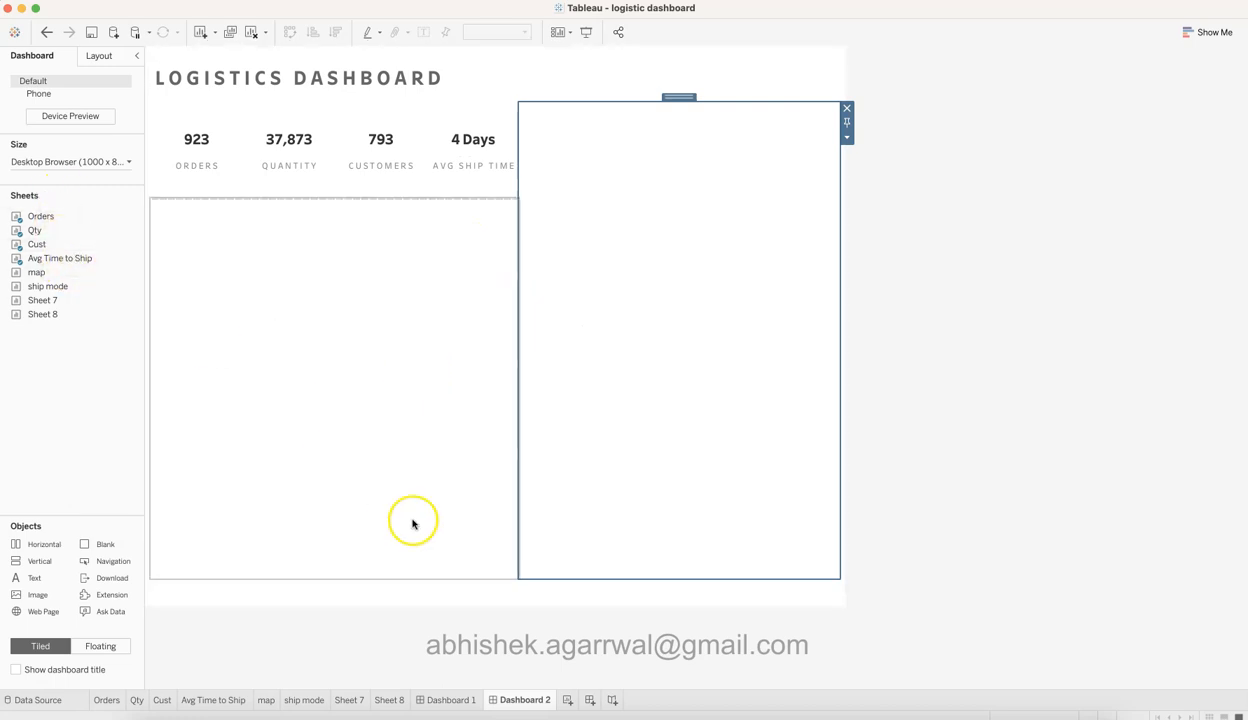
Using Dashboard 1 as reference, replace the blank below the KPI row on Dashboard 2 with the map sheet and enlarge the KPI row.
left_click(448, 700)
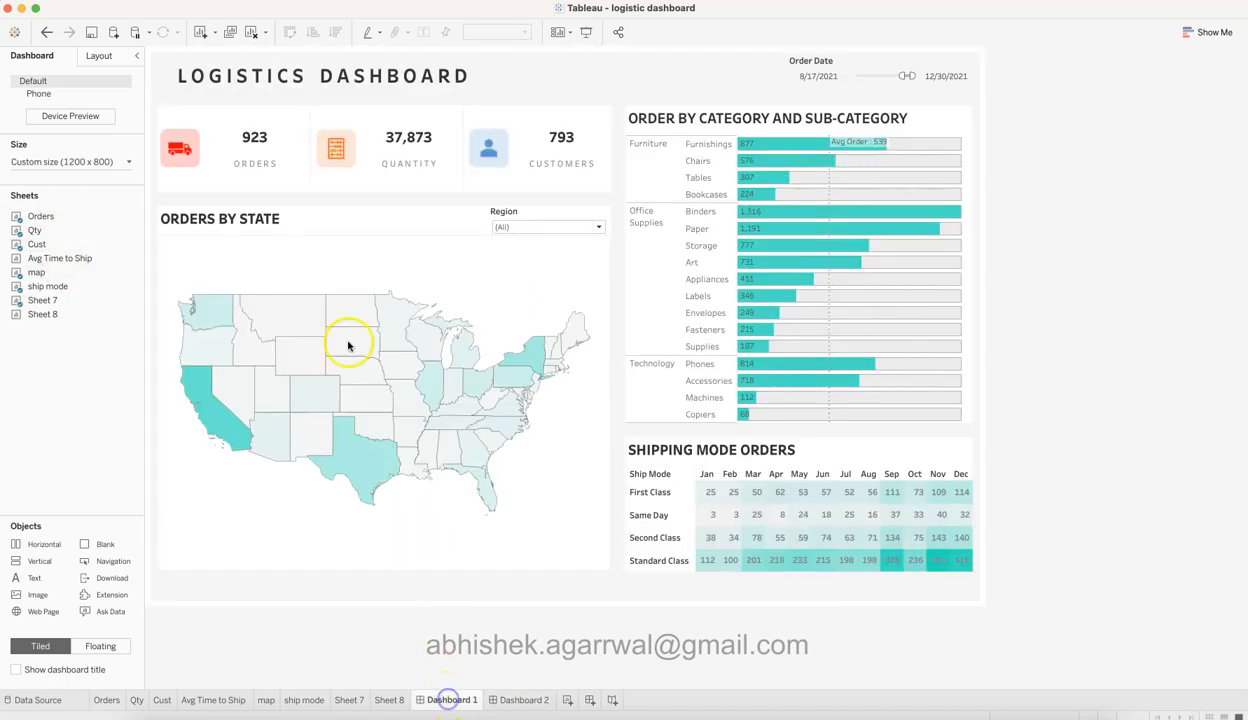
left_click(519, 699)
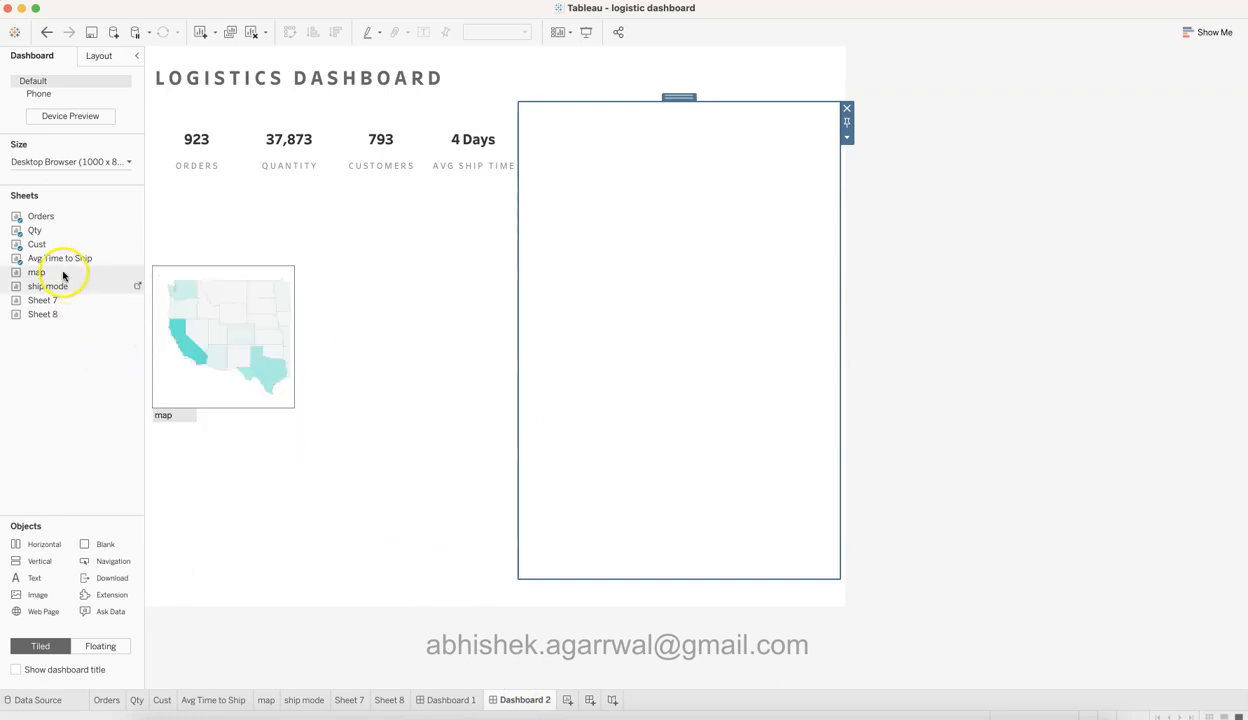
left_click_drag(62, 275, 261, 197)
left_click(497, 226)
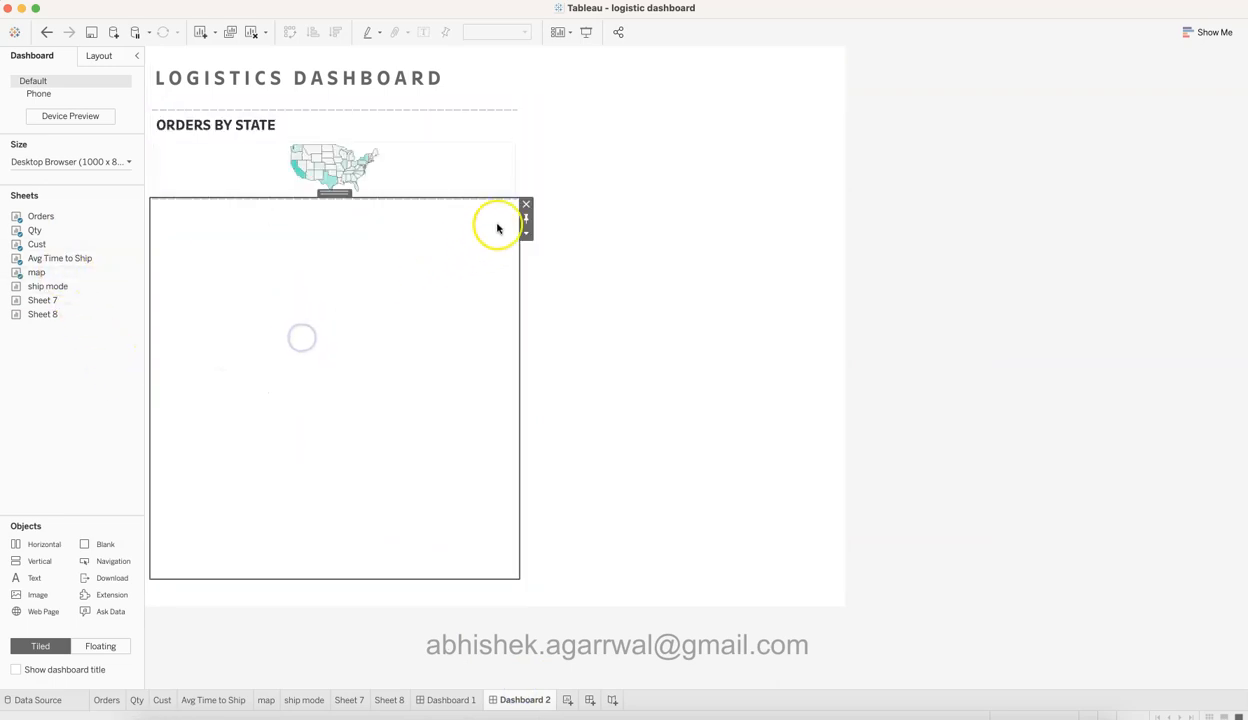
left_click(526, 204)
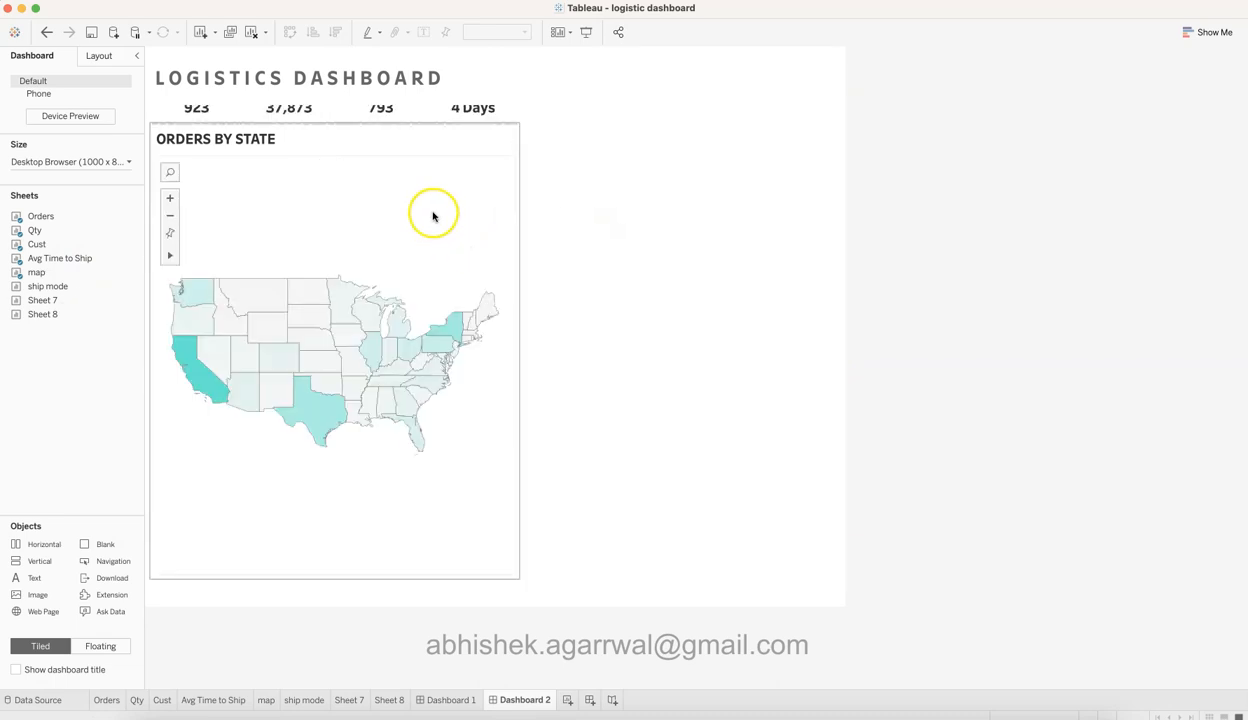
left_click(440, 120)
left_click_drag(440, 120, 448, 176)
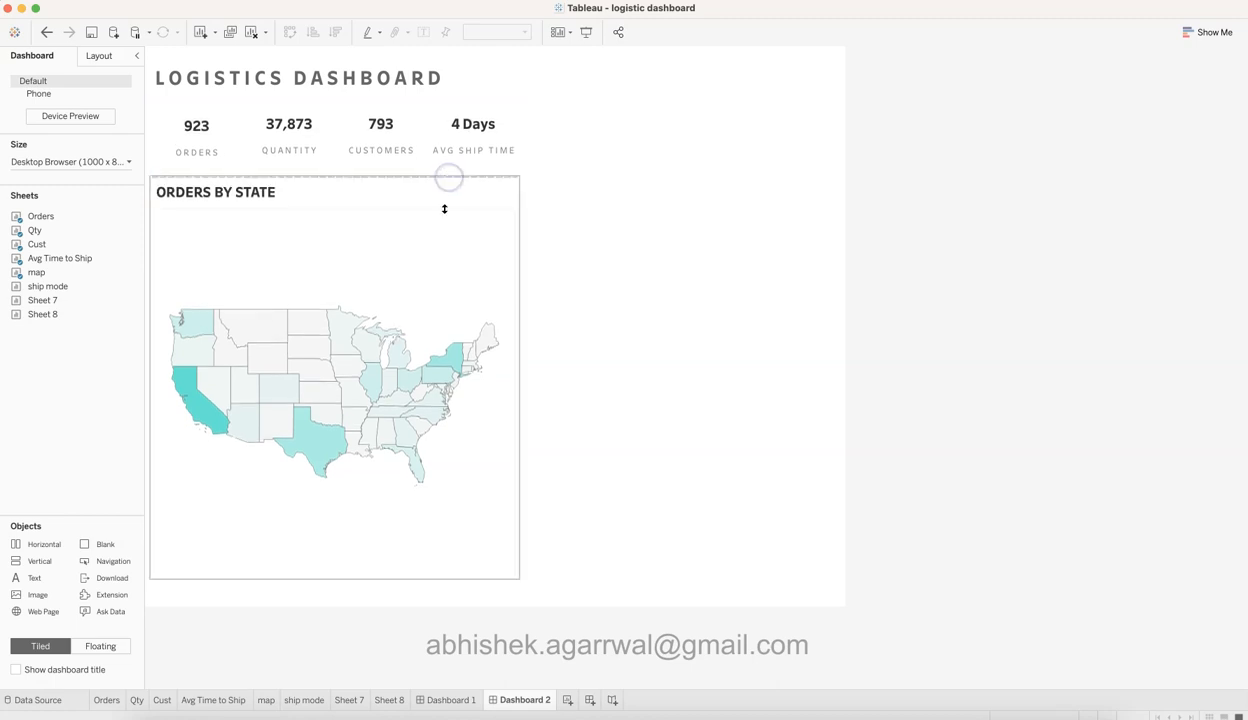
Place Sheet 7 in the empty right column and add the ship mode sheet beneath it.
left_click(589, 280)
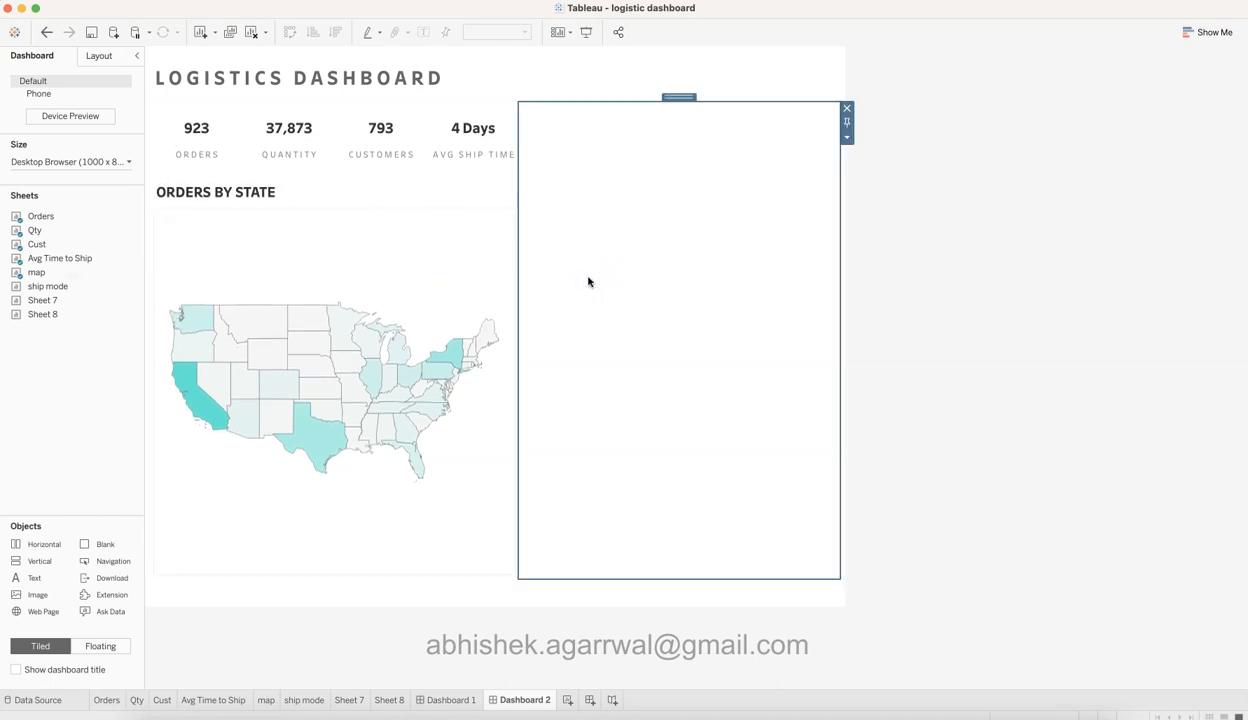
mouse_move(73, 296)
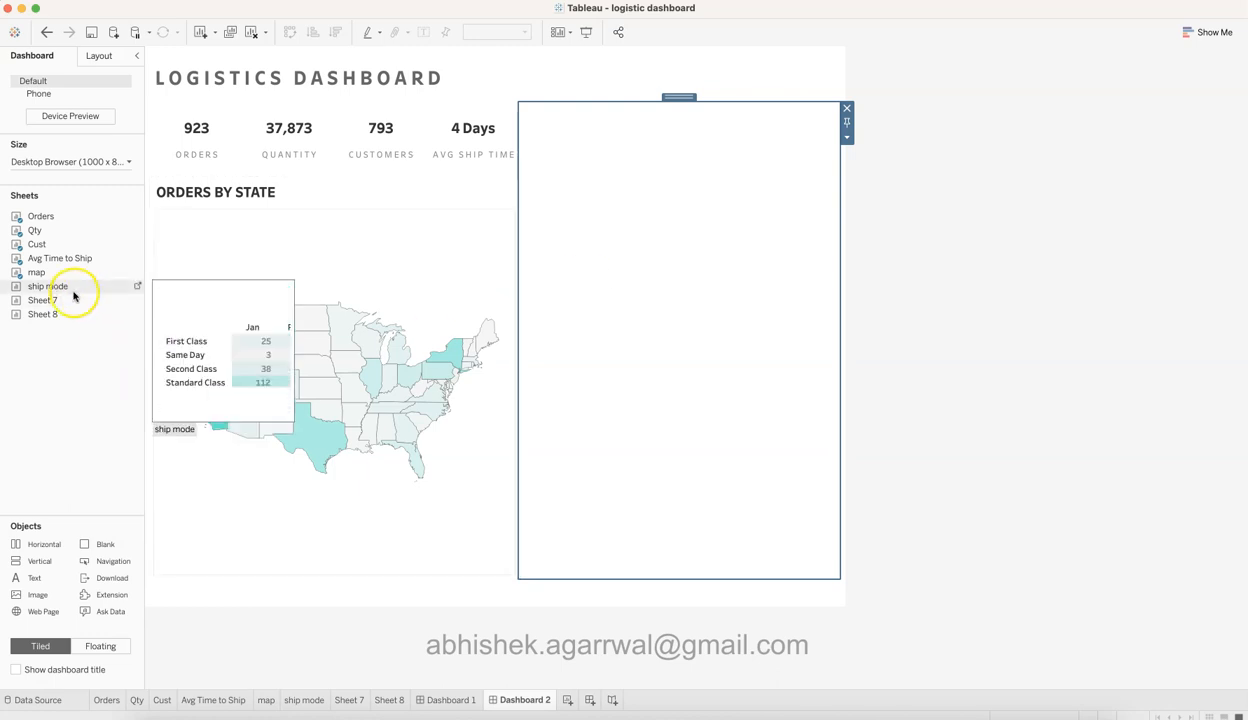
left_click_drag(73, 302, 710, 209)
mouse_move(107, 292)
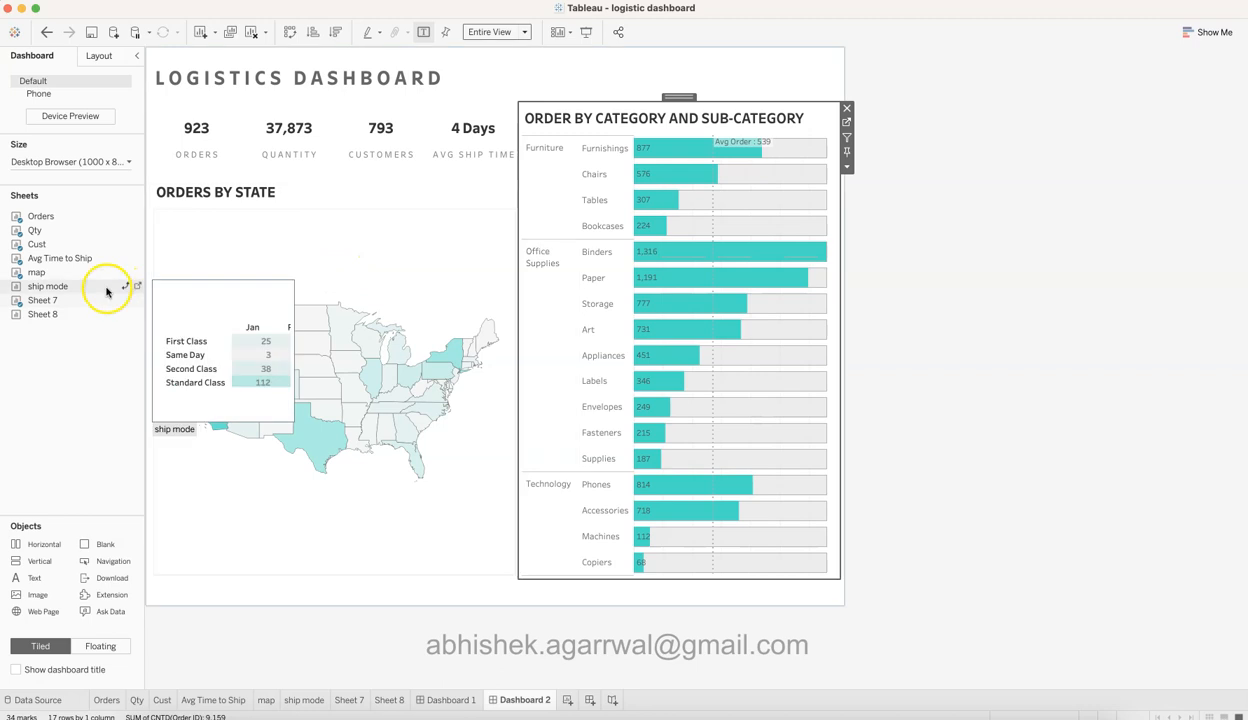
left_click_drag(96, 288, 632, 490)
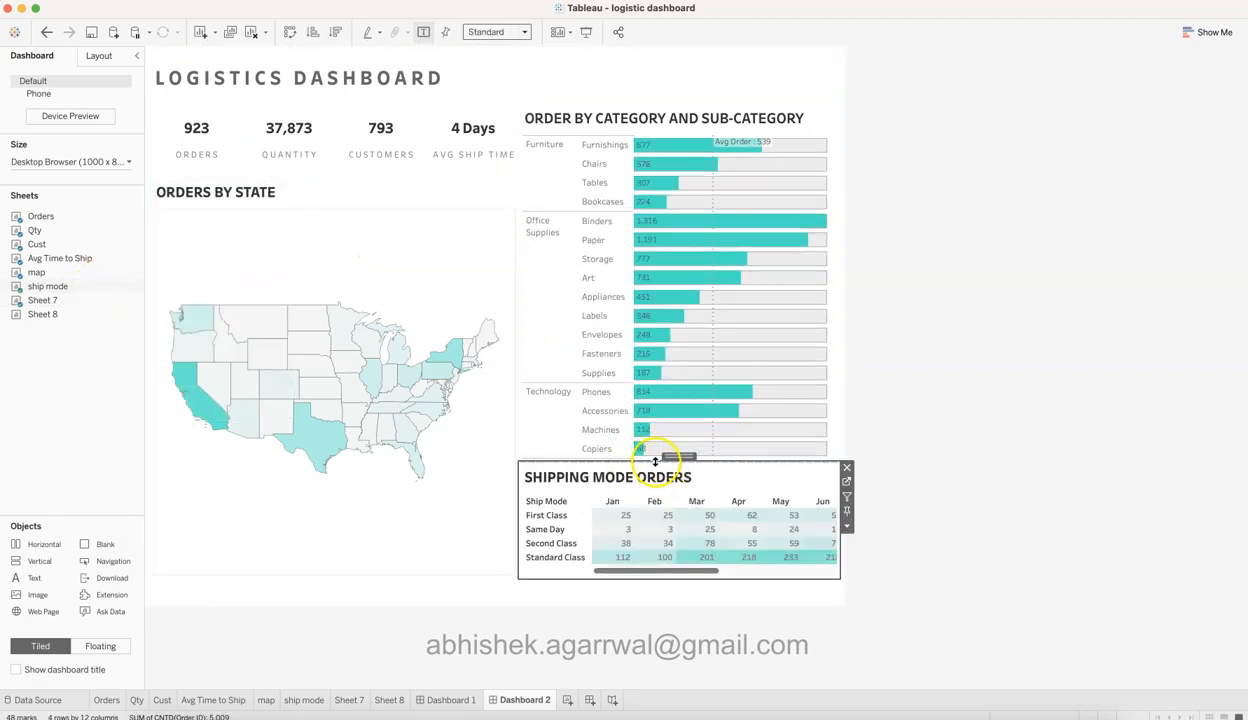
Give the Shipping Mode Orders sheet more height and set its fit to Entire View.
mouse_move(655, 428)
left_mouse_down()
mouse_move(646, 358)
mouse_move(662, 432)
left_mouse_up()
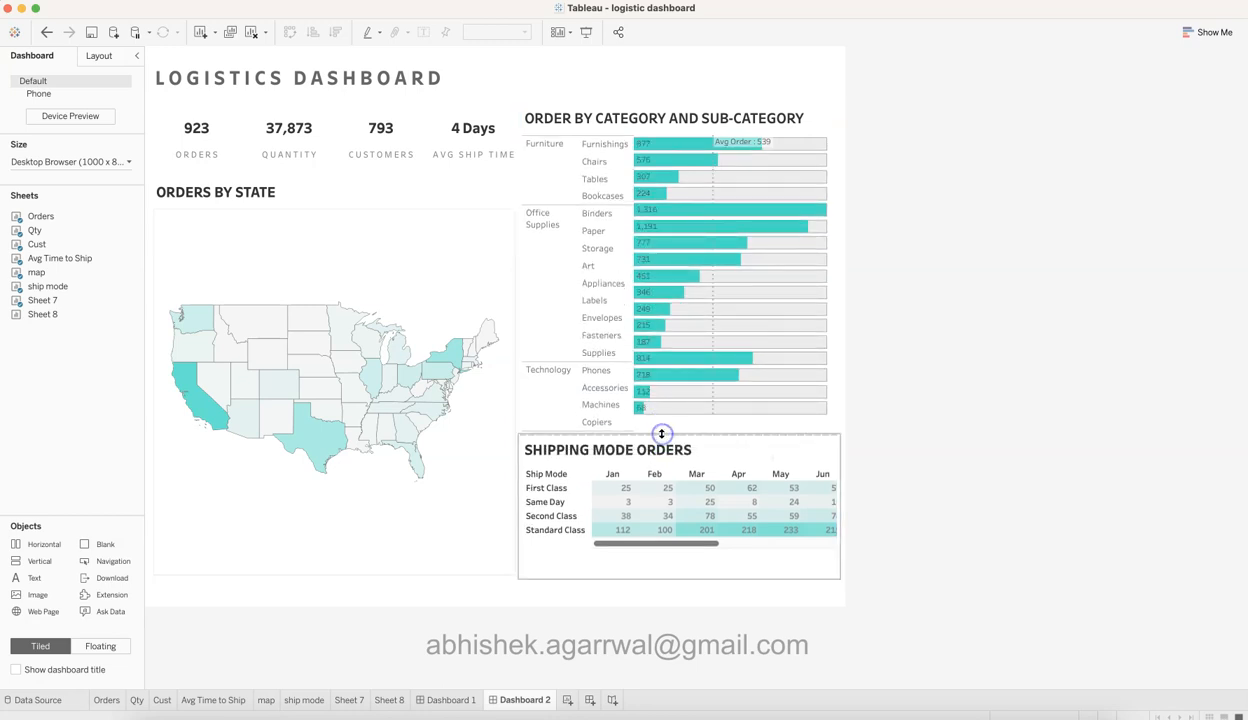
left_click(737, 449)
left_click(493, 32)
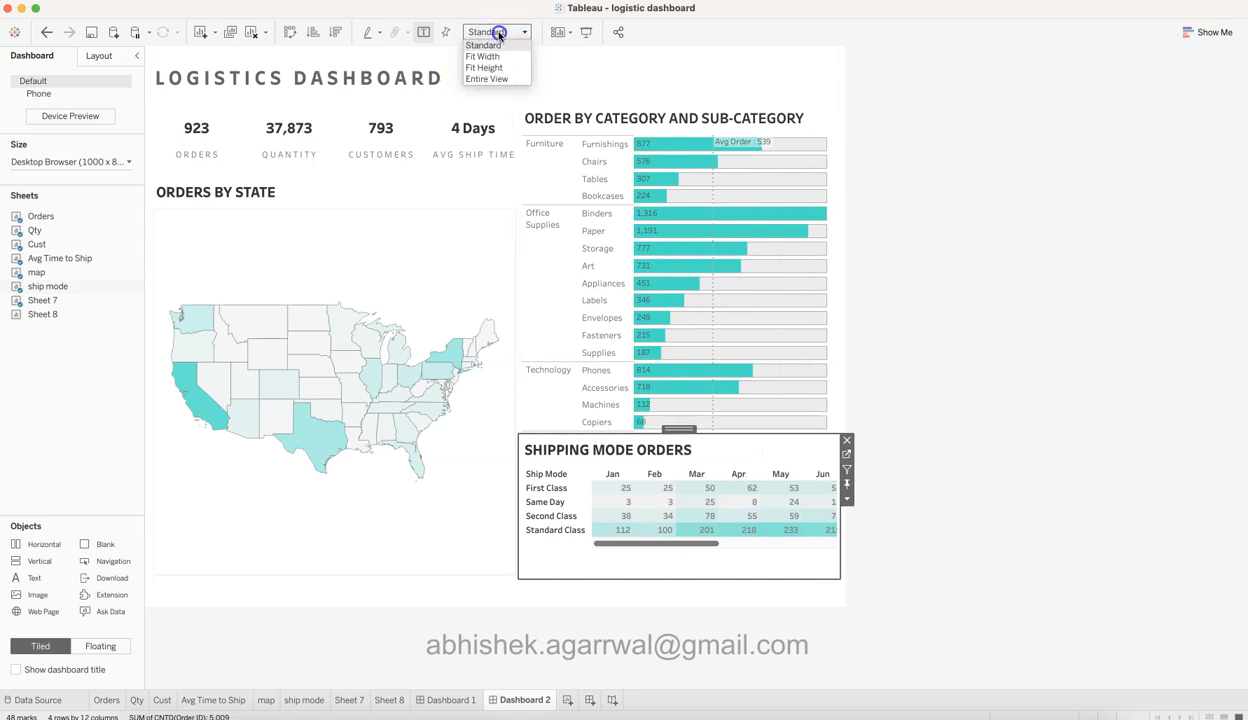
left_click(502, 80)
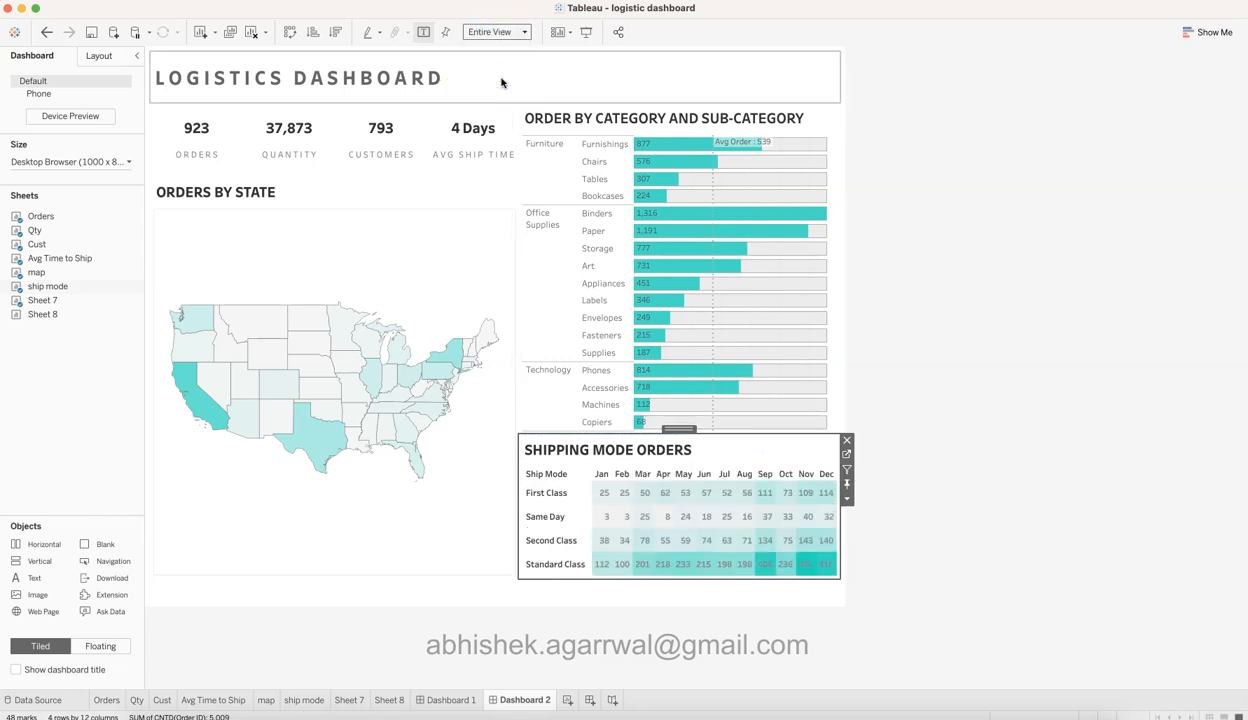
Make the category bar chart slightly taller by lowering its border with the Shipping Mode Orders table.
left_click(933, 318)
left_click(787, 444)
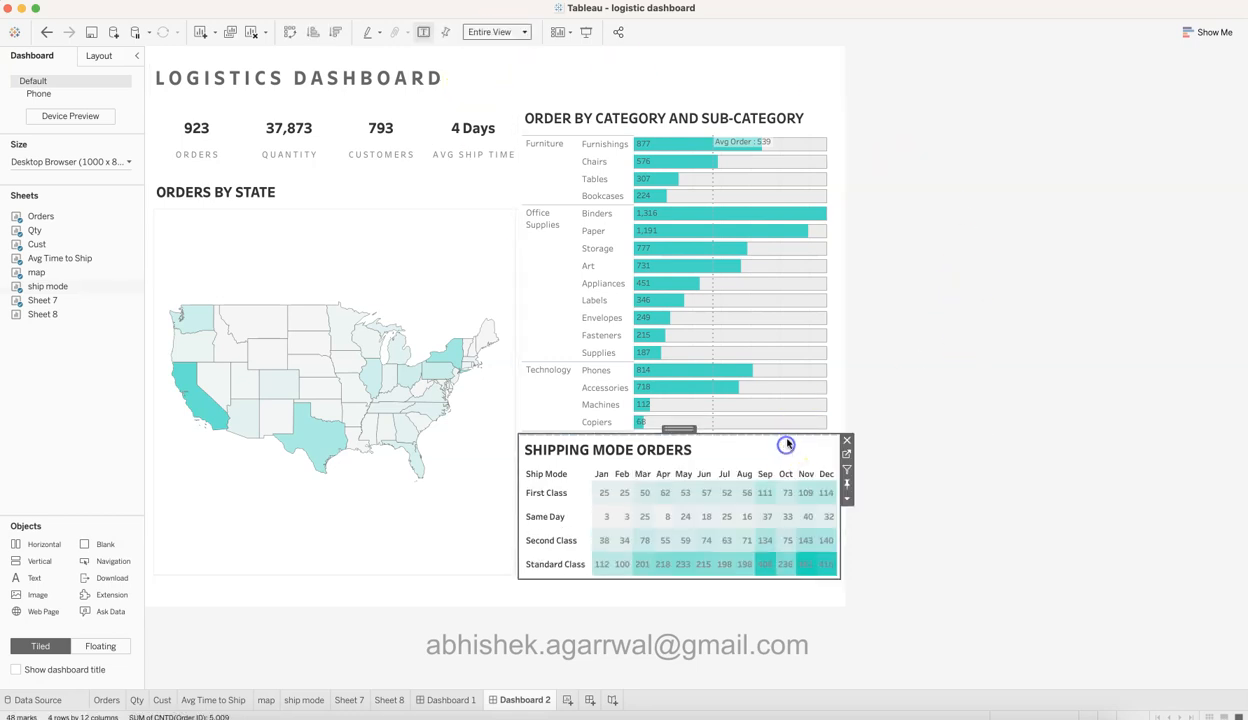
left_click_drag(791, 432, 791, 438)
left_click(969, 311)
left_click(810, 125)
left_click(917, 270)
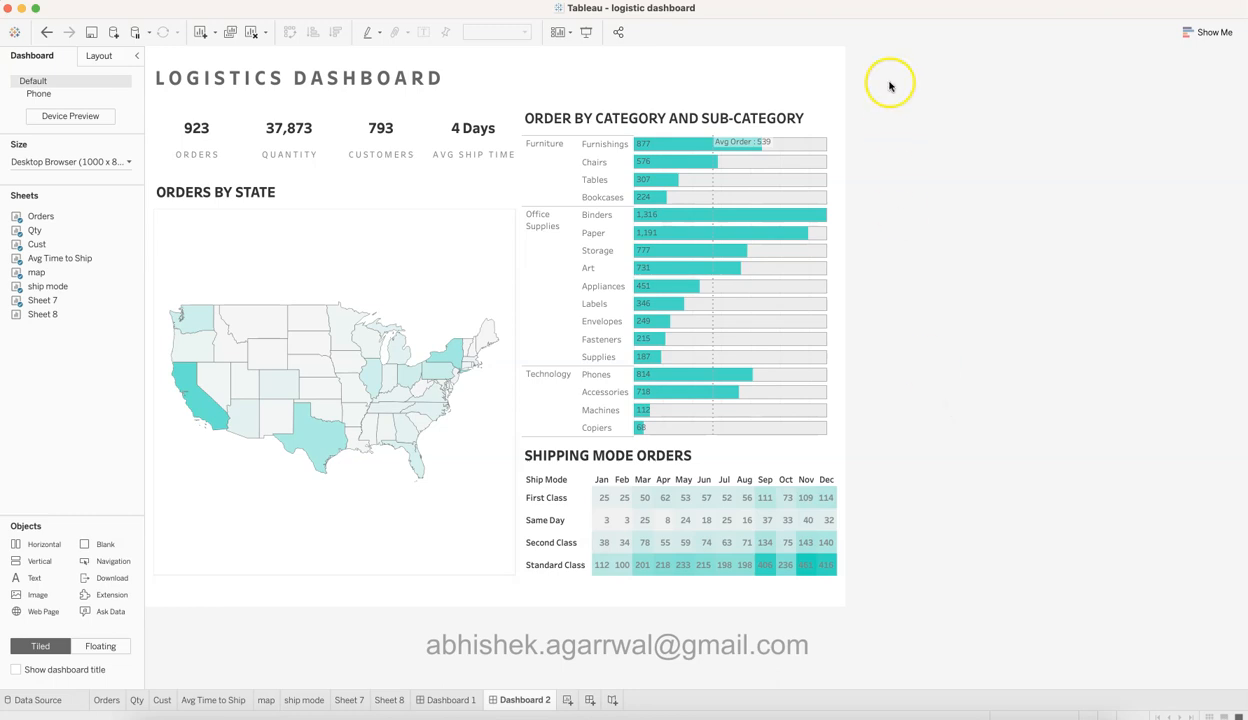
left_click(167, 139)
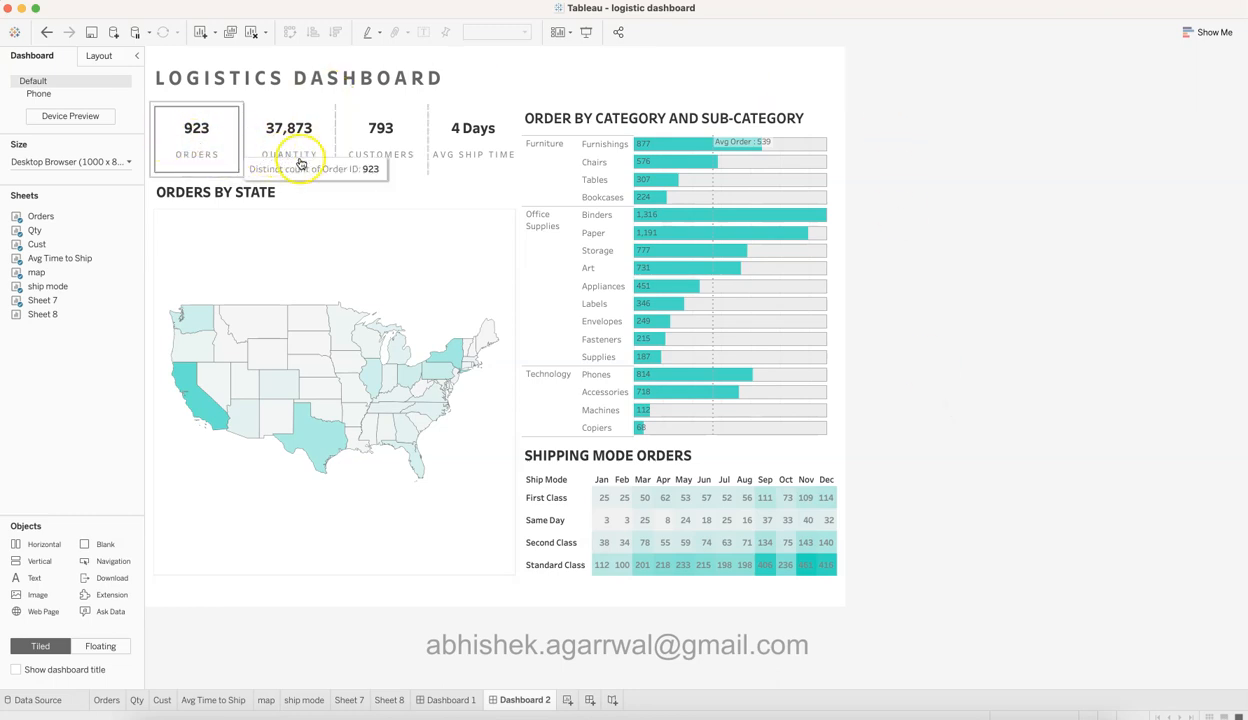
left_click(410, 145)
left_click(295, 150)
left_click(190, 150)
left_click(370, 323)
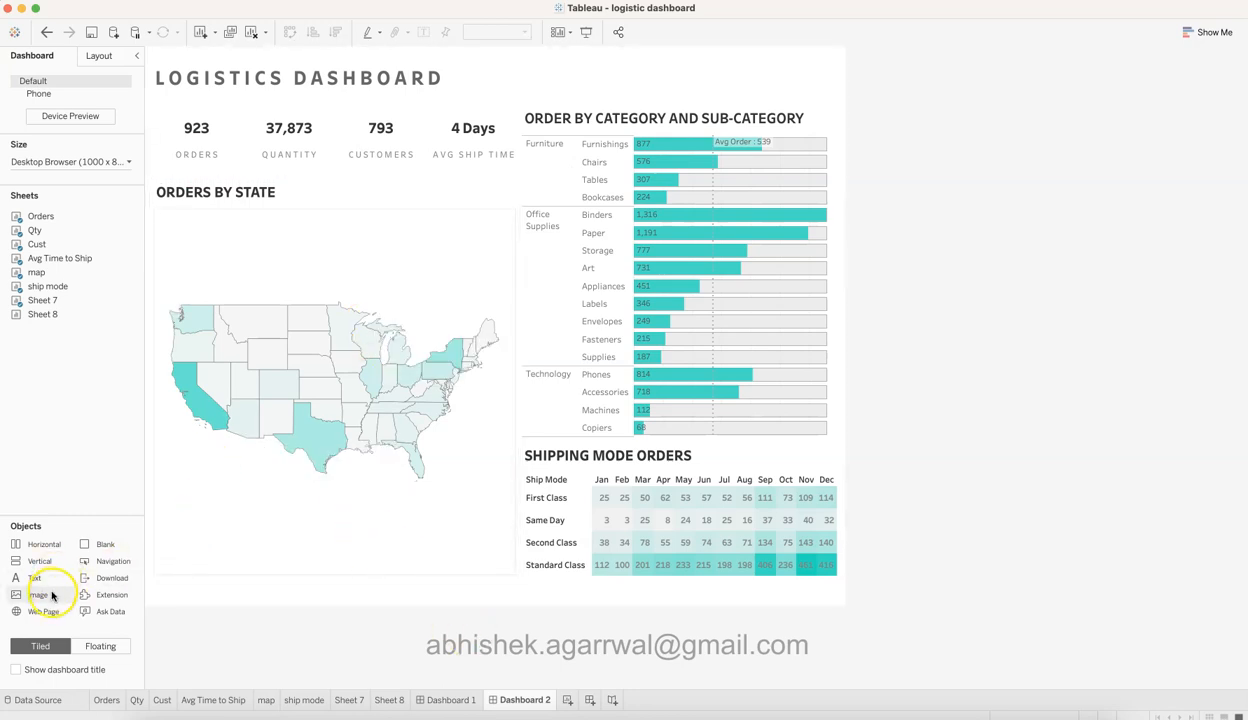
Insert the image van for orders.png before the Orders KPI, fitted and centered.
mouse_move(34, 578)
left_mouse_down()
mouse_move(153, 178)
mouse_move(173, 126)
mouse_move(203, 137)
mouse_move(185, 140)
mouse_move(190, 131)
left_mouse_up()
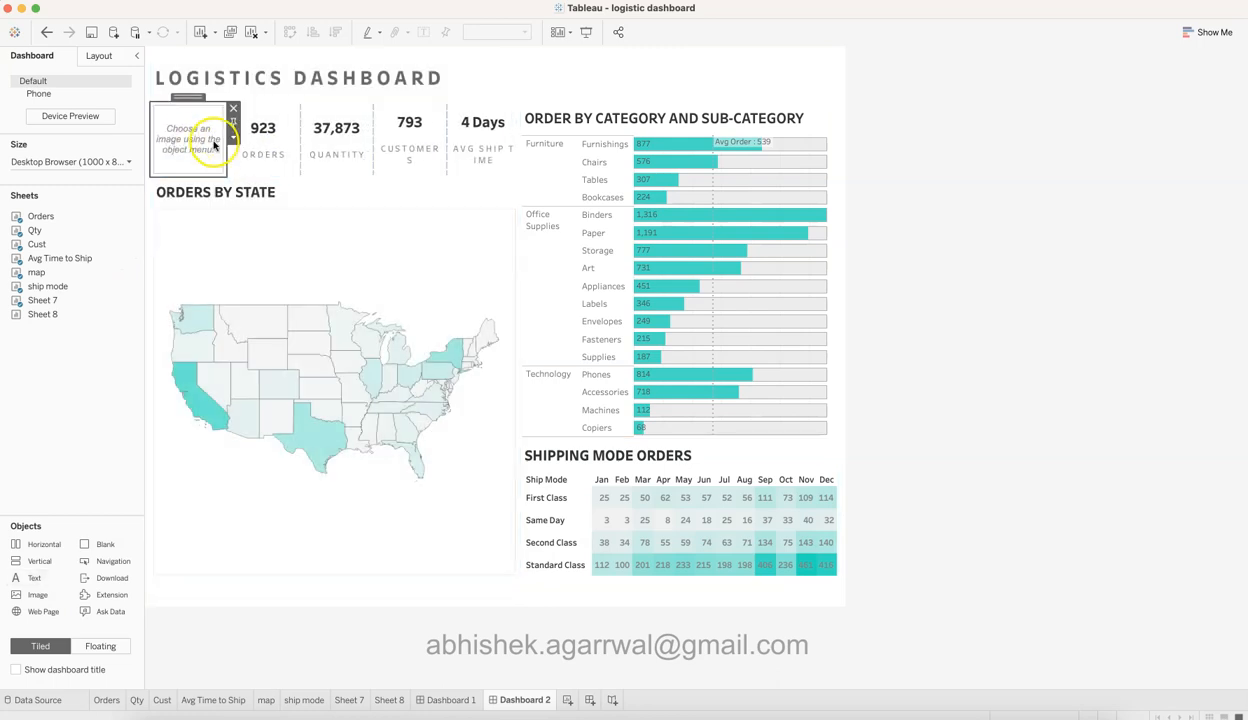
left_click(511, 351)
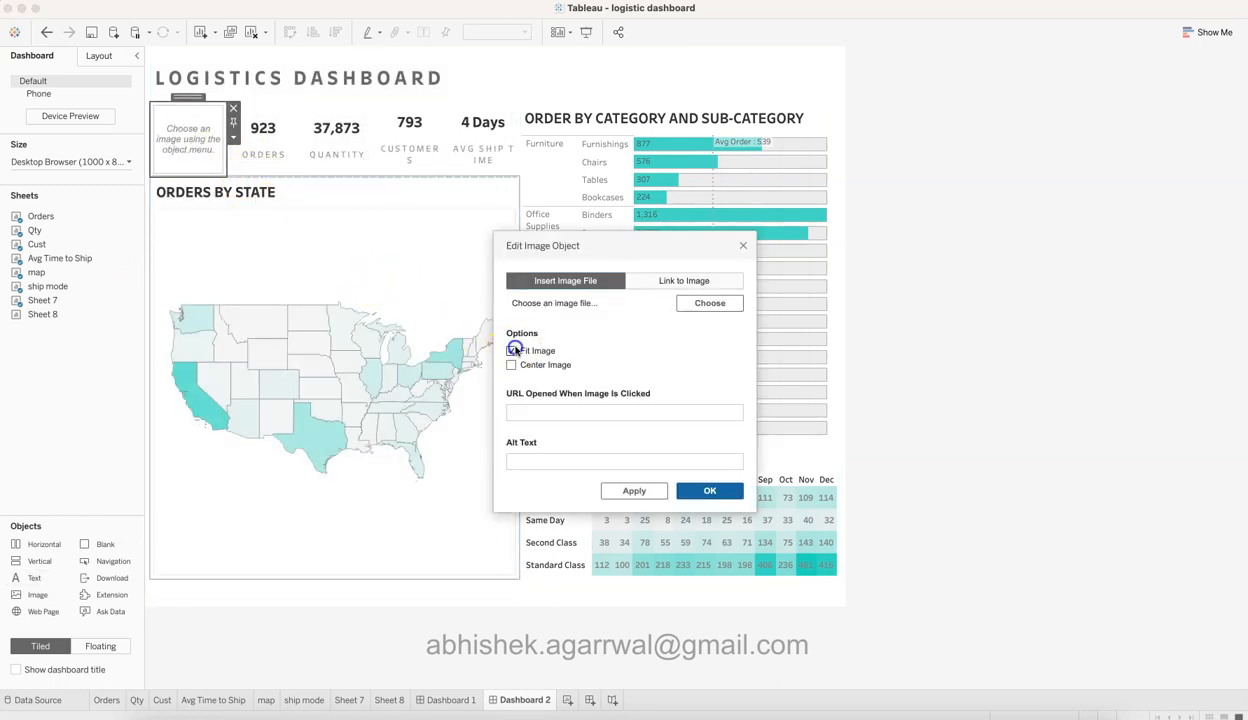
left_click(710, 305)
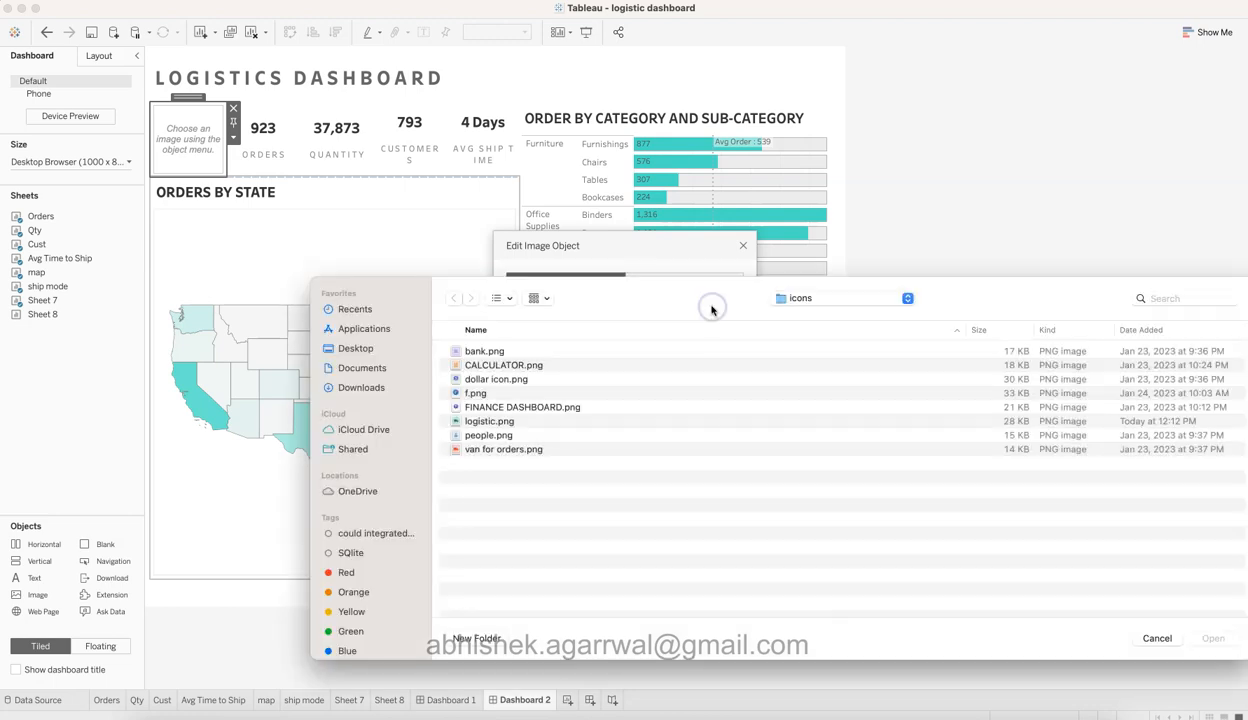
double_click(518, 452)
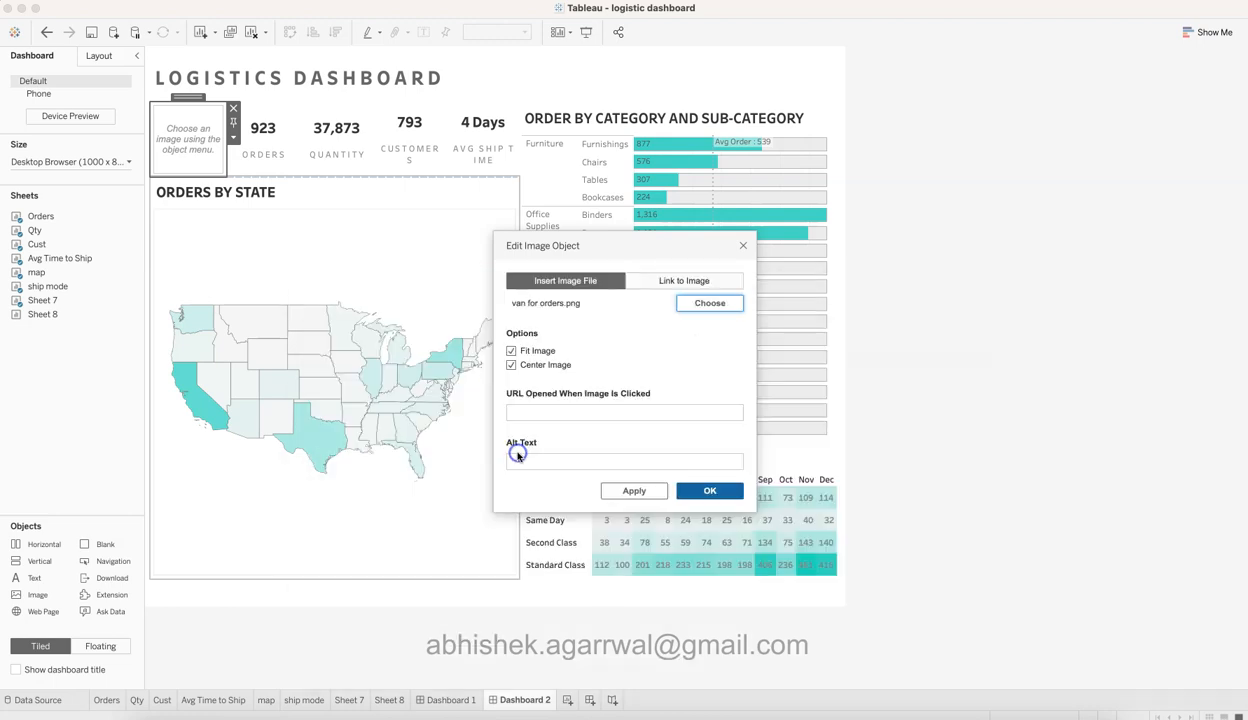
left_click(709, 489)
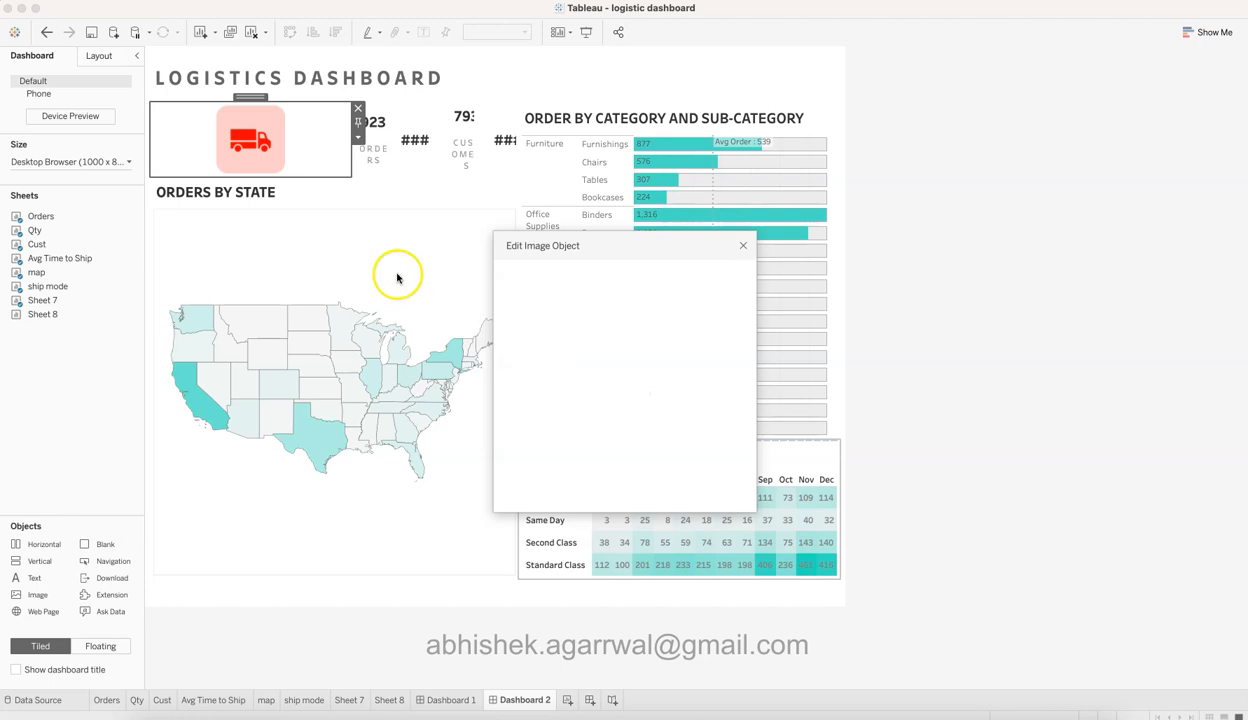
Set the width of the Orders van image to 75 pixels.
left_click(358, 140)
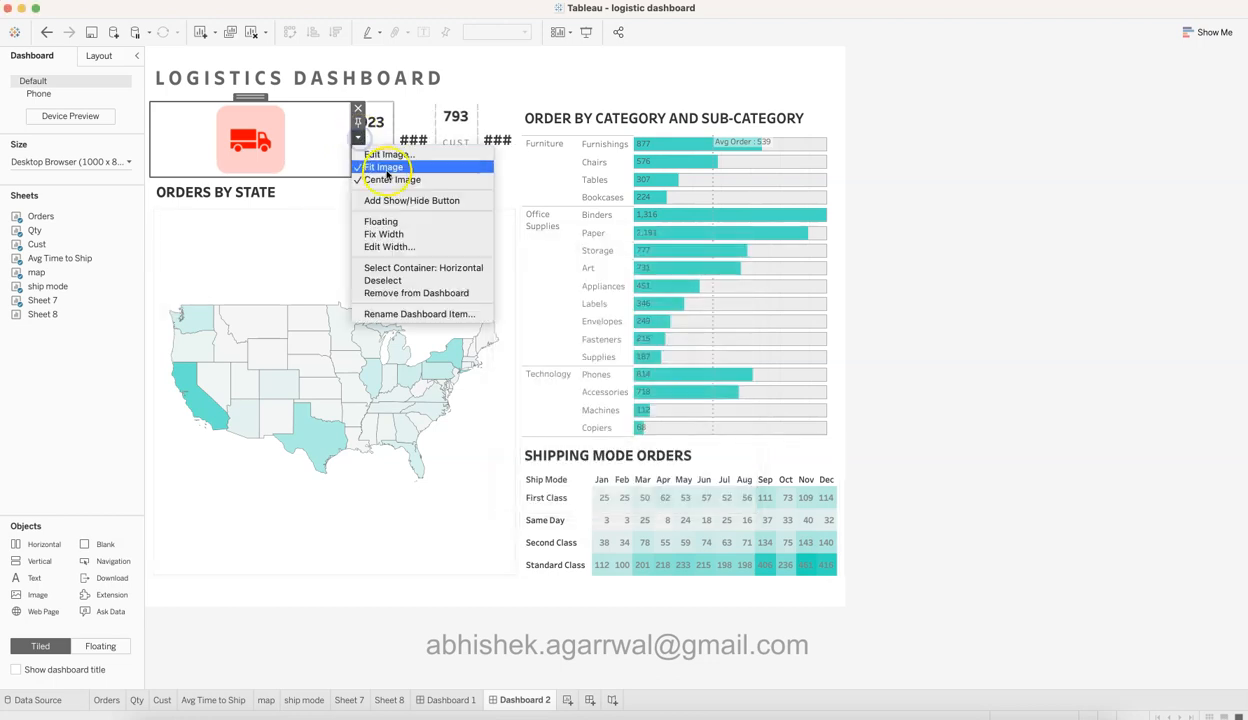
left_click(398, 247)
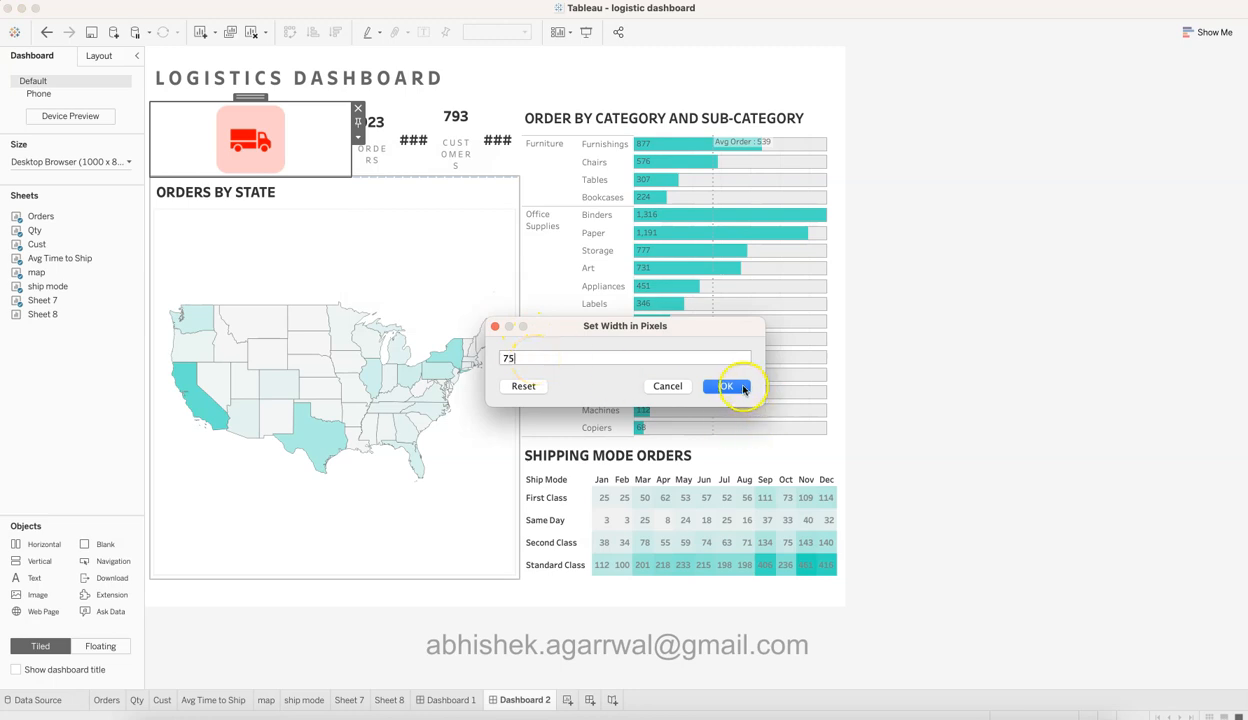
left_click(743, 388)
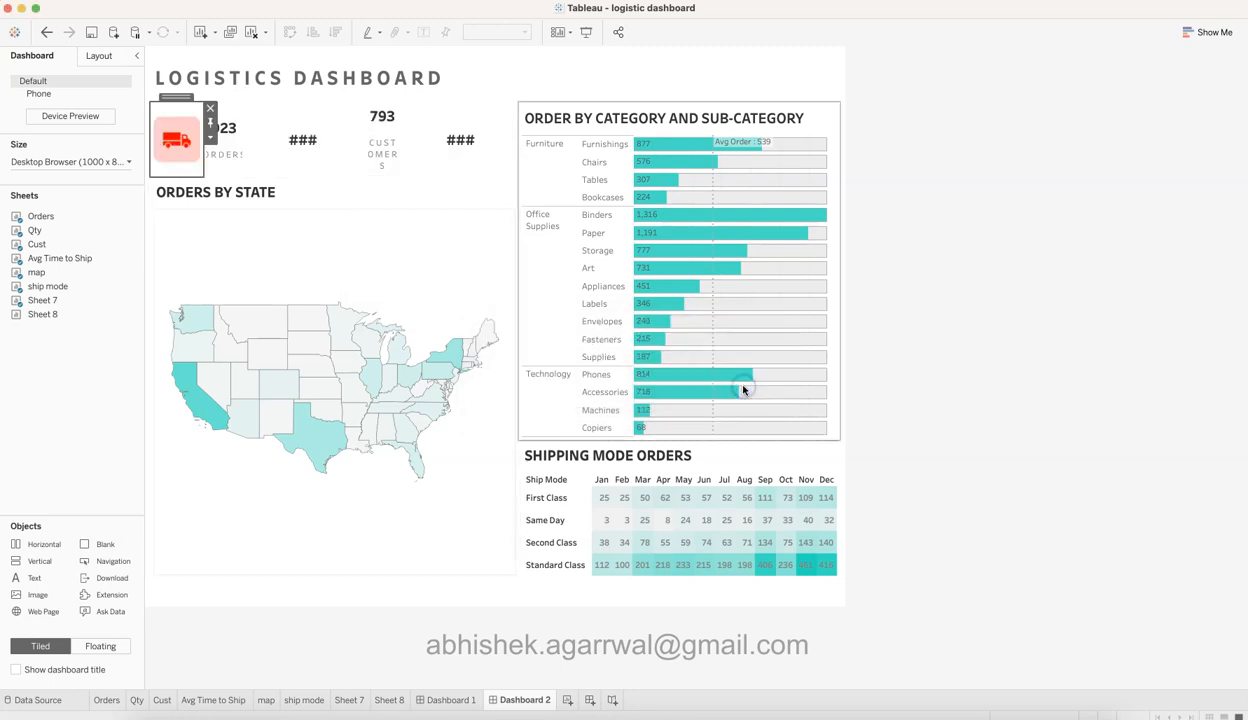
Set the width of the Orders van image to 50 pixels.
left_click(210, 137)
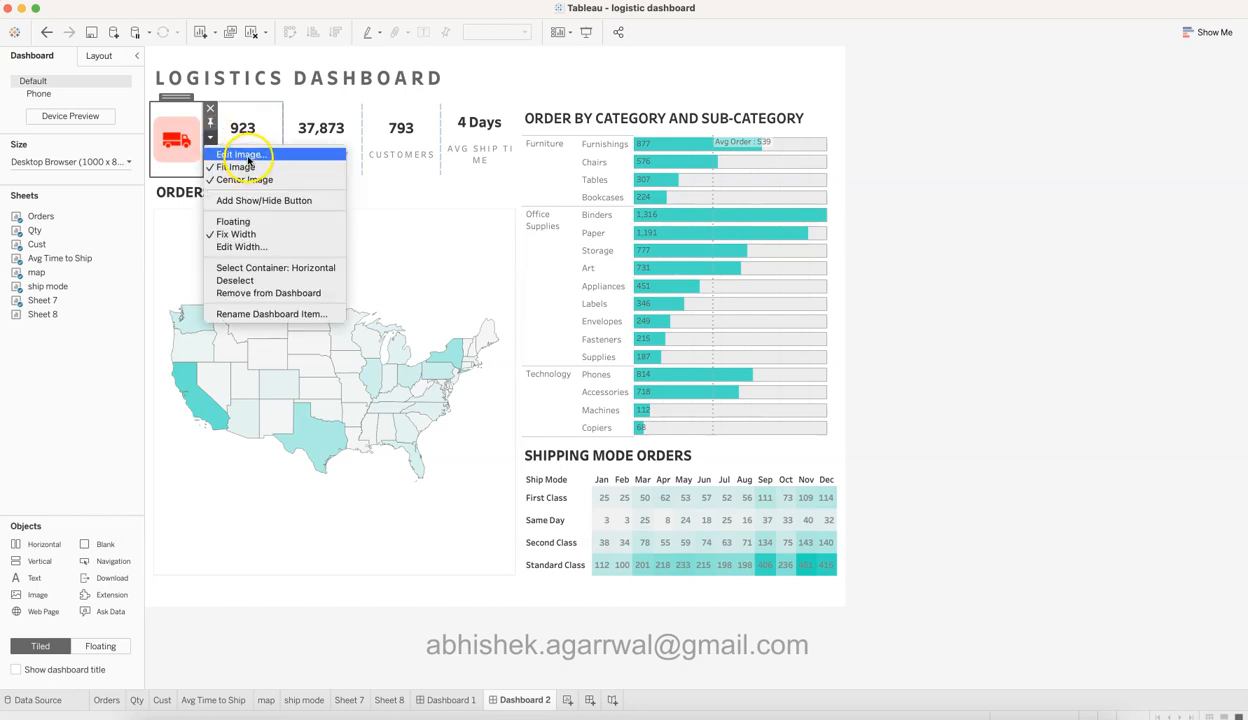
left_click(268, 247)
type("5")
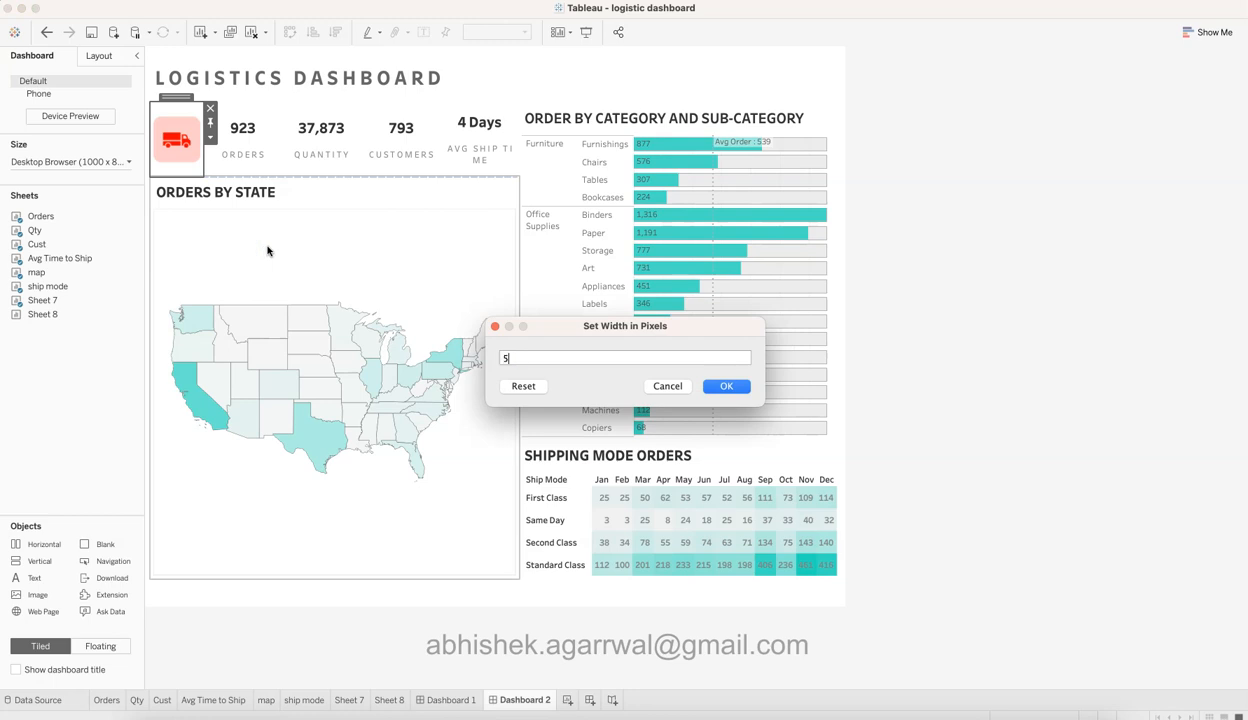
type("0")
key("Return")
left_click(925, 275)
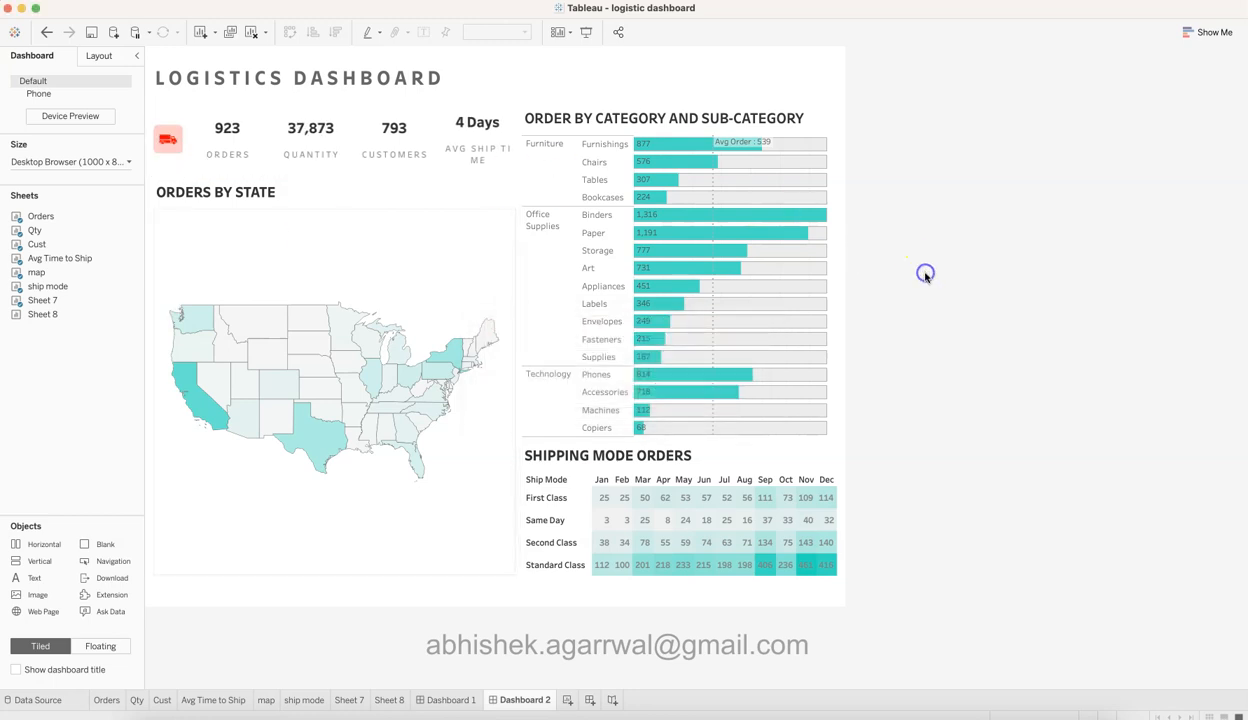
left_click(314, 454)
left_click(220, 234)
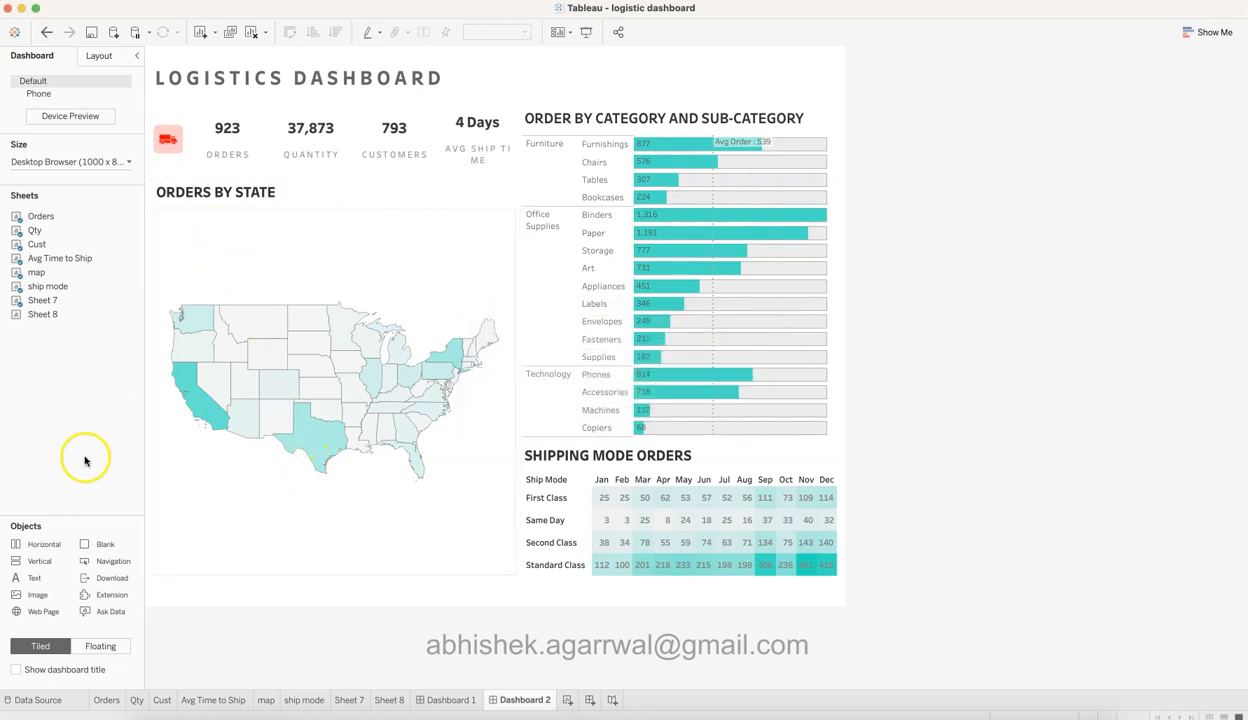
Insert the image CALCULATOR.png between the Orders and Quantity KPIs, fitted and centered.
left_click_drag(59, 597, 272, 140)
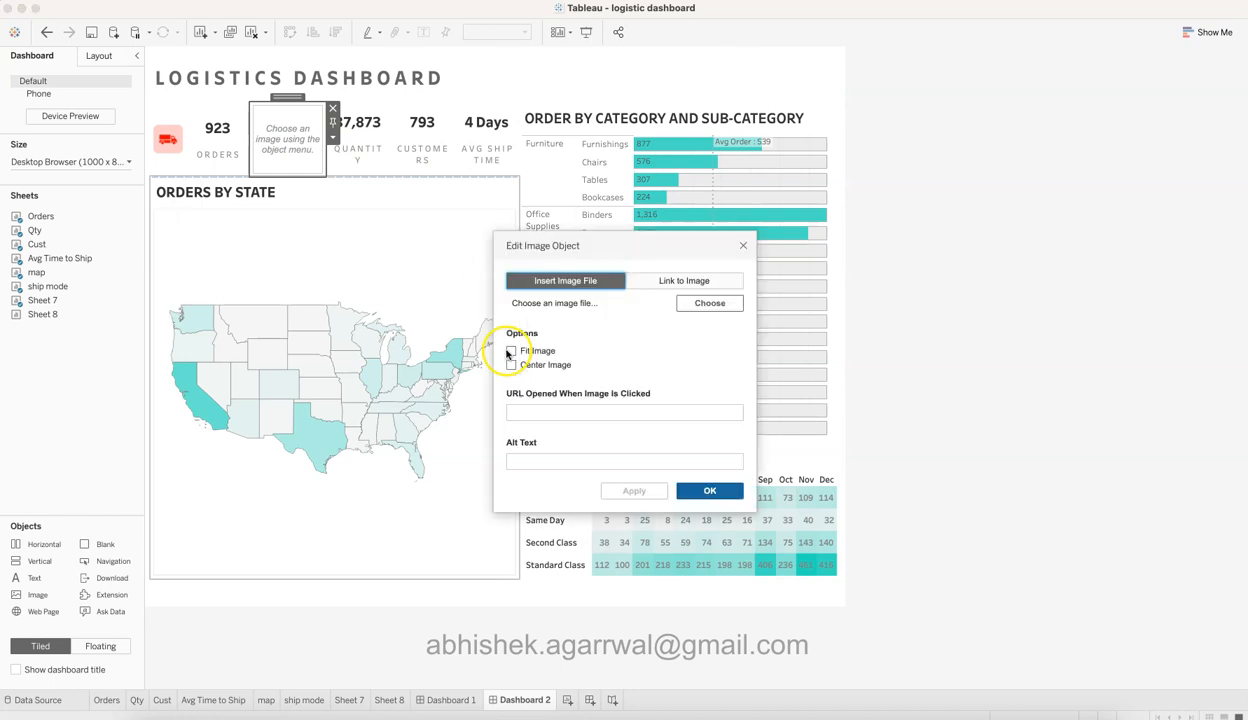
left_click(705, 303)
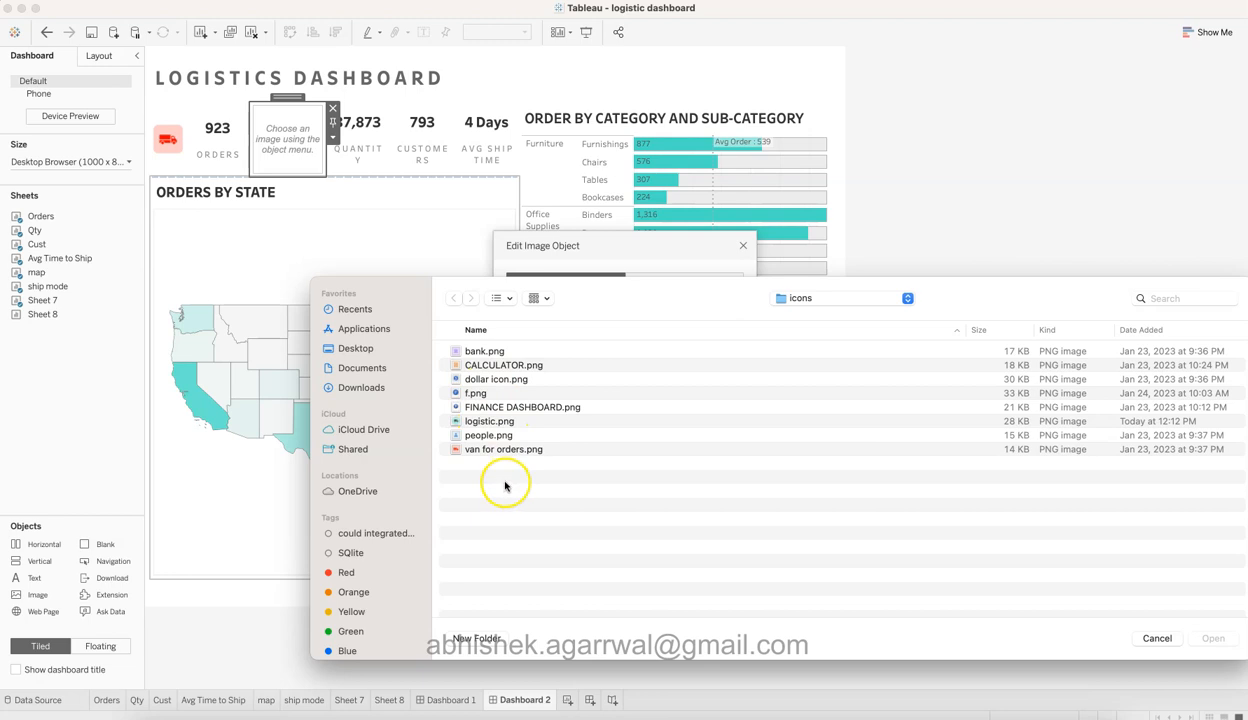
double_click(505, 365)
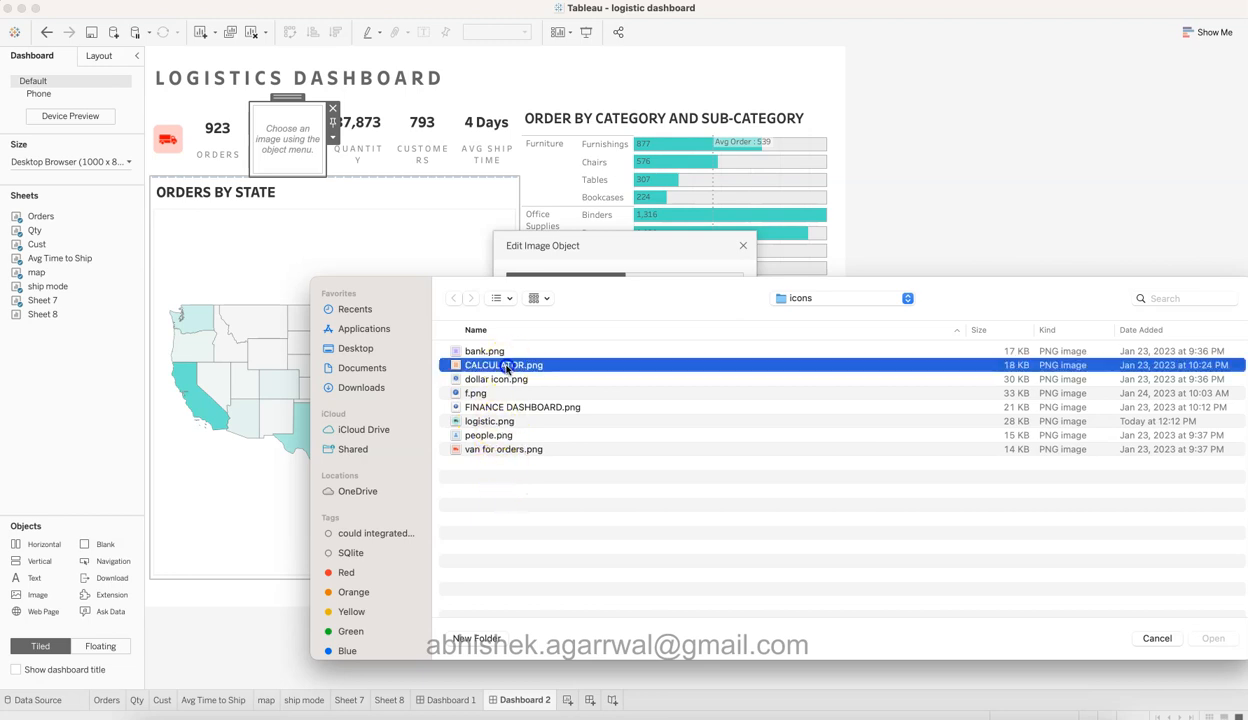
left_click(727, 491)
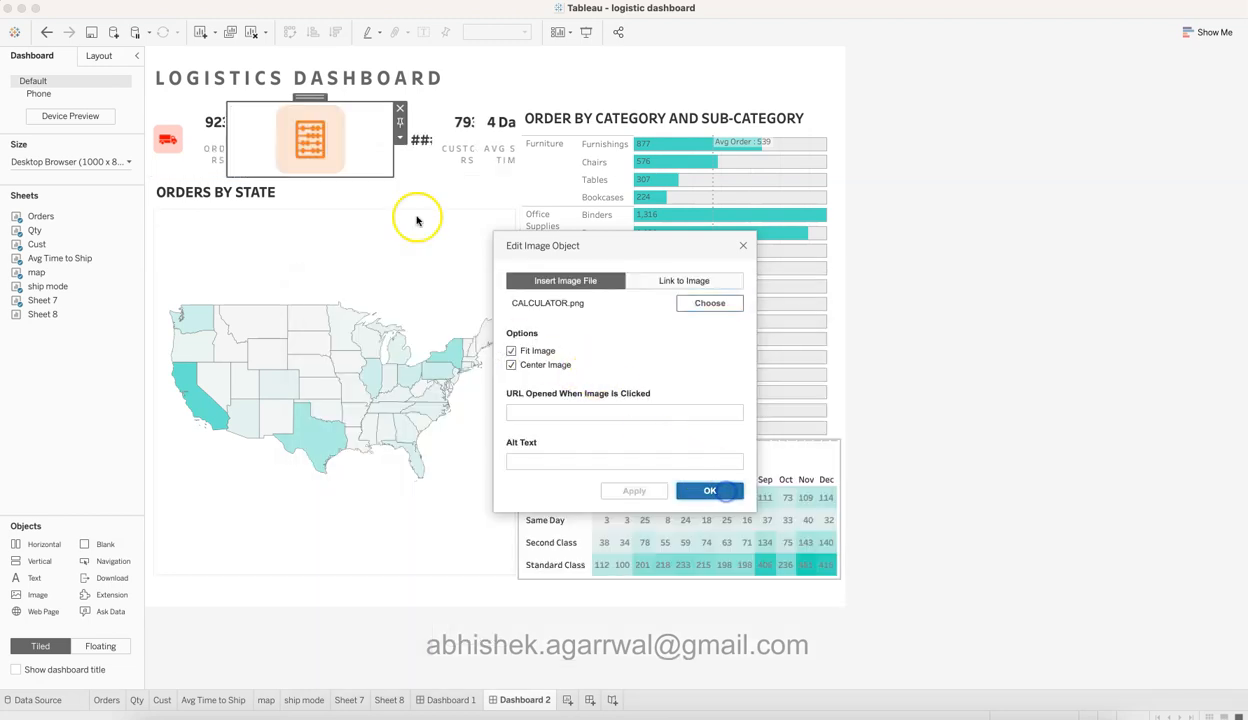
Set the width of the calculator image beside the Quantity KPI to 50 pixels.
left_click(400, 140)
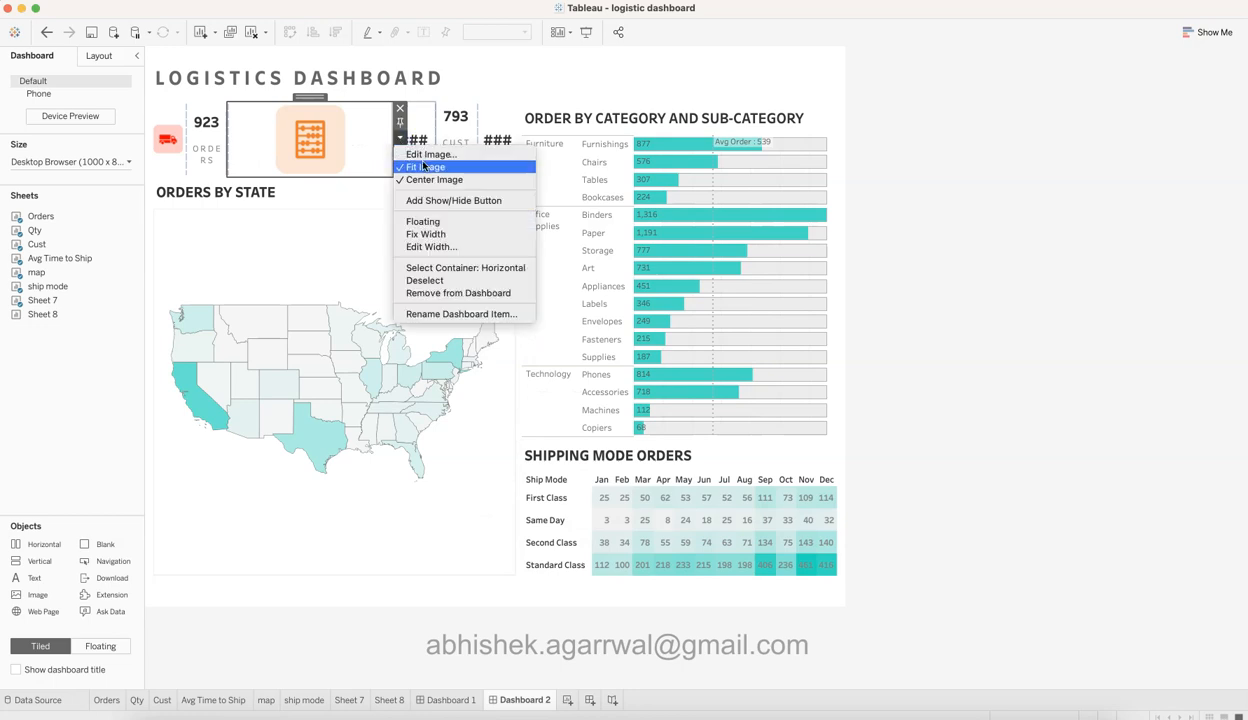
left_click(432, 246)
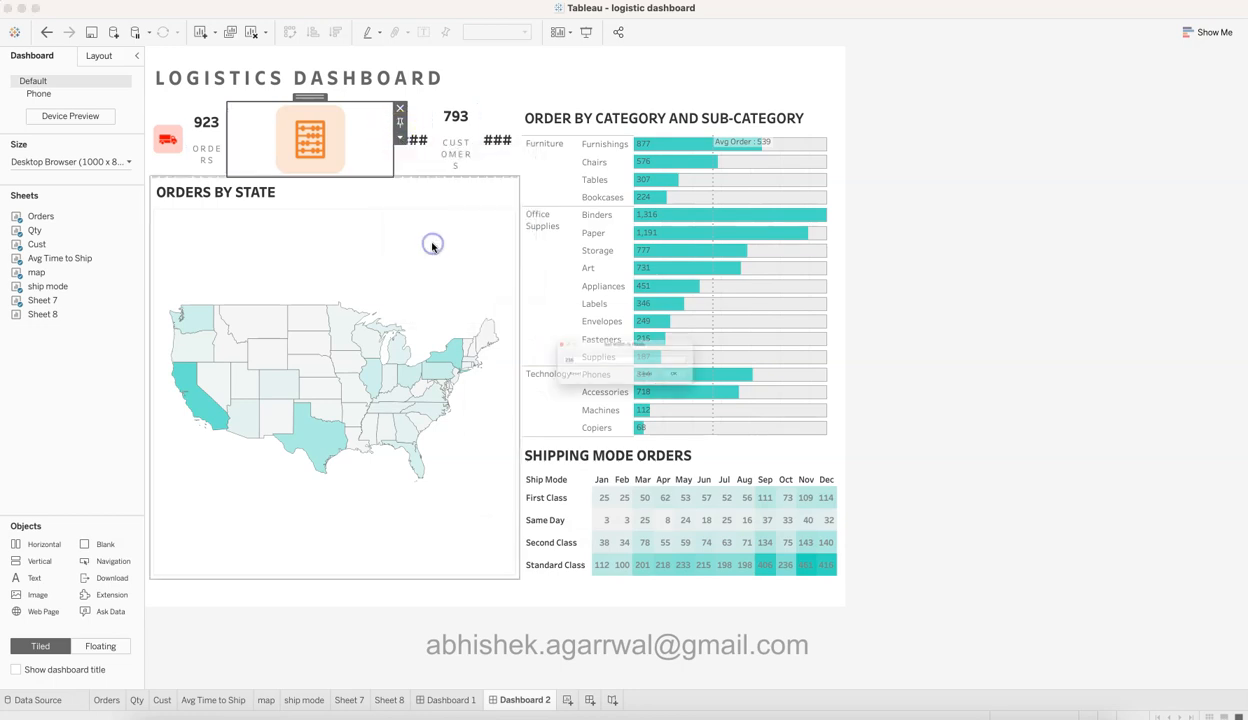
type("50")
key("Return")
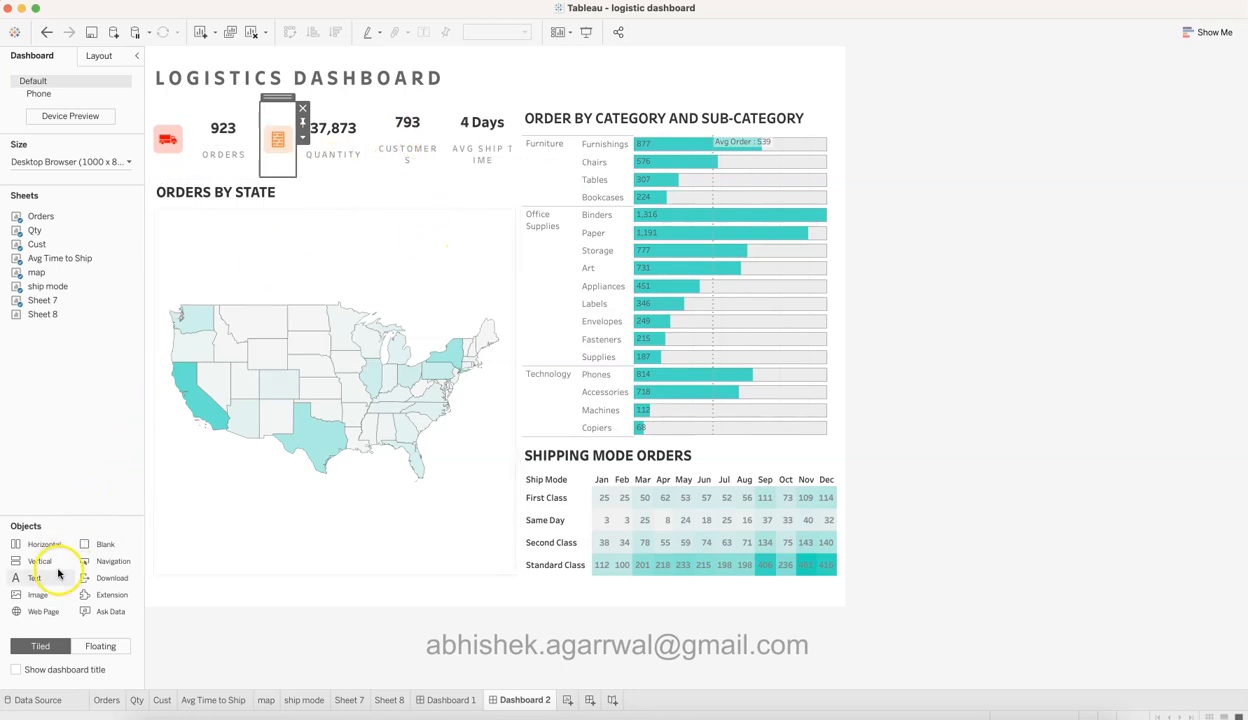
Insert the image people.png between the Quantity and Customers KPIs, fitted and centered.
left_click_drag(57, 582, 380, 136)
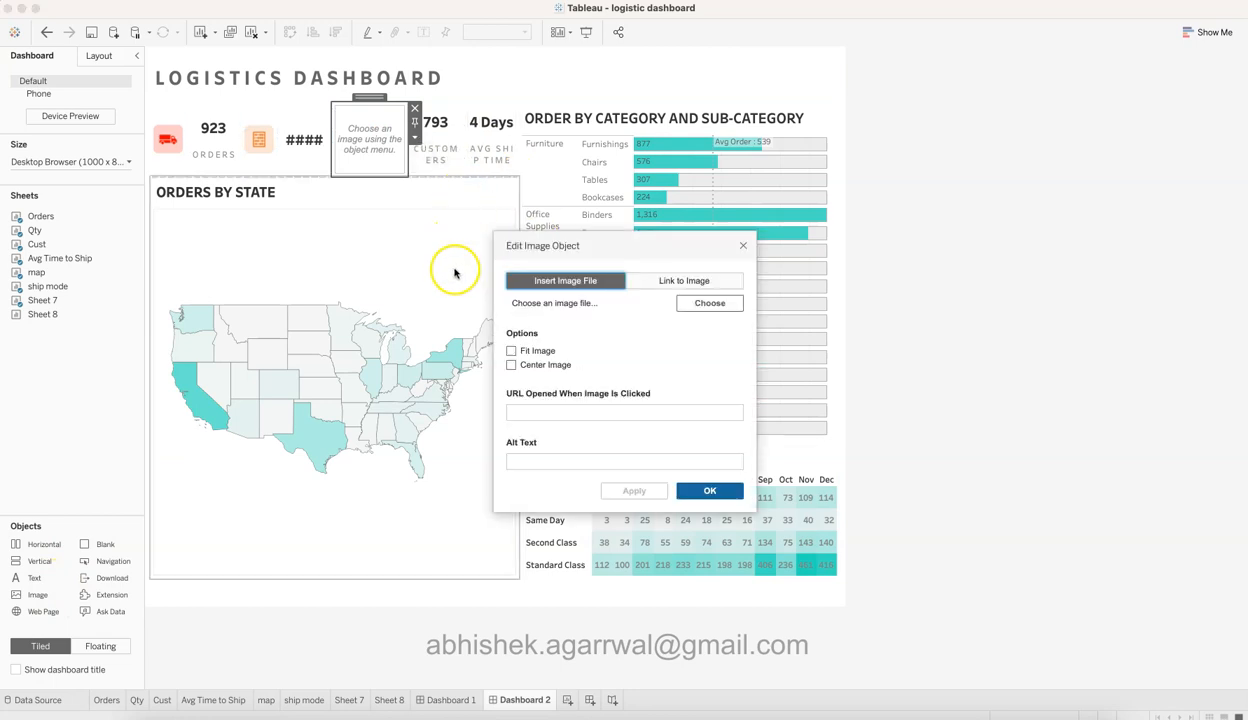
left_click(540, 351)
left_click(703, 303)
double_click(496, 436)
left_click(697, 490)
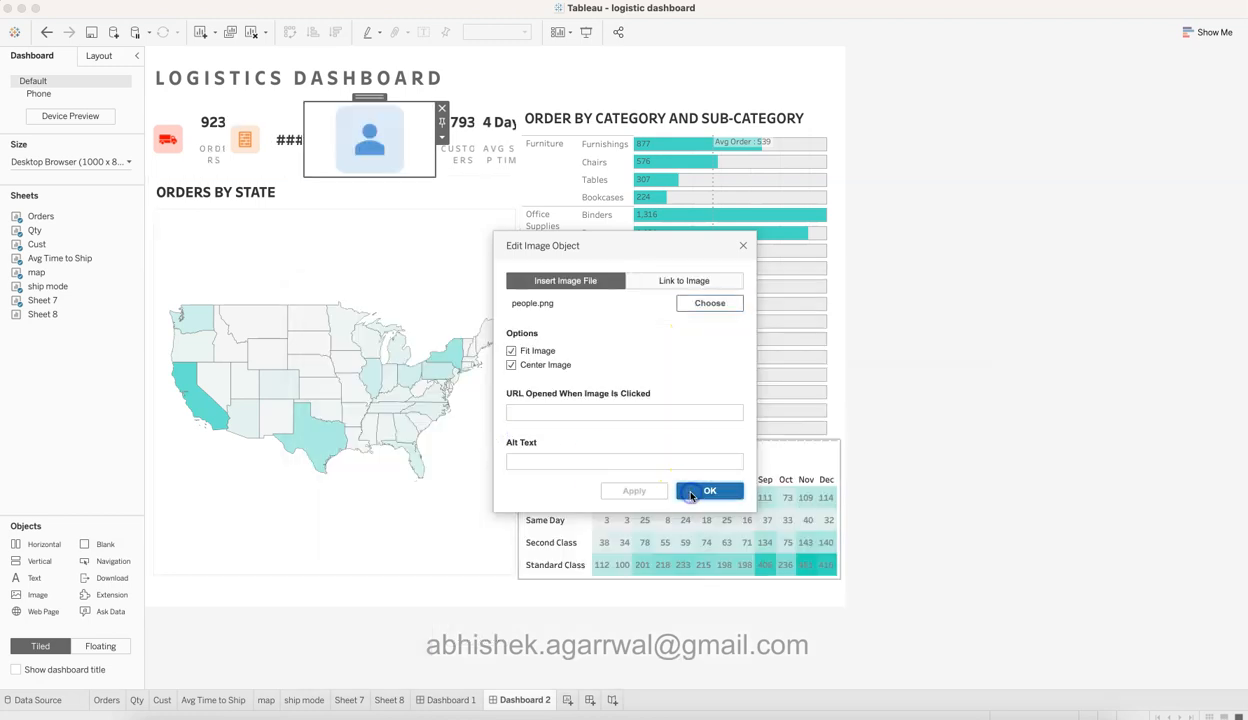
Set the width of the people image beside the Customers KPI to 50 pixels.
left_click(442, 140)
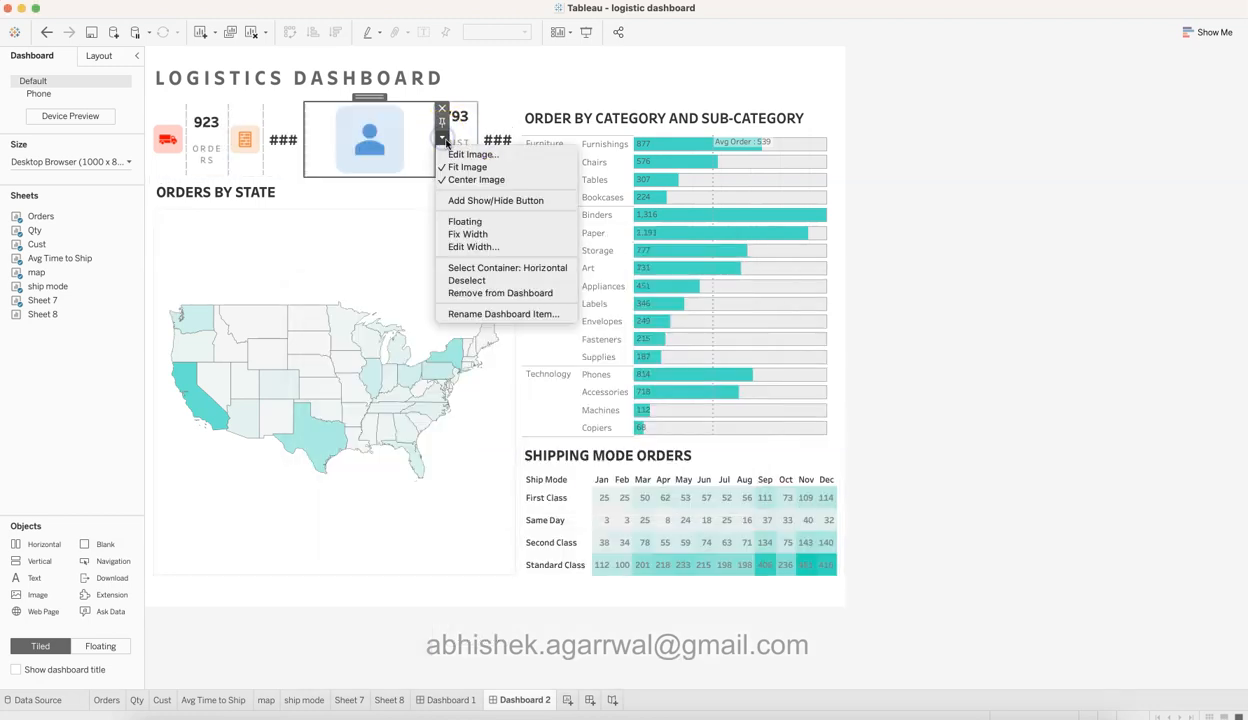
left_click(491, 250)
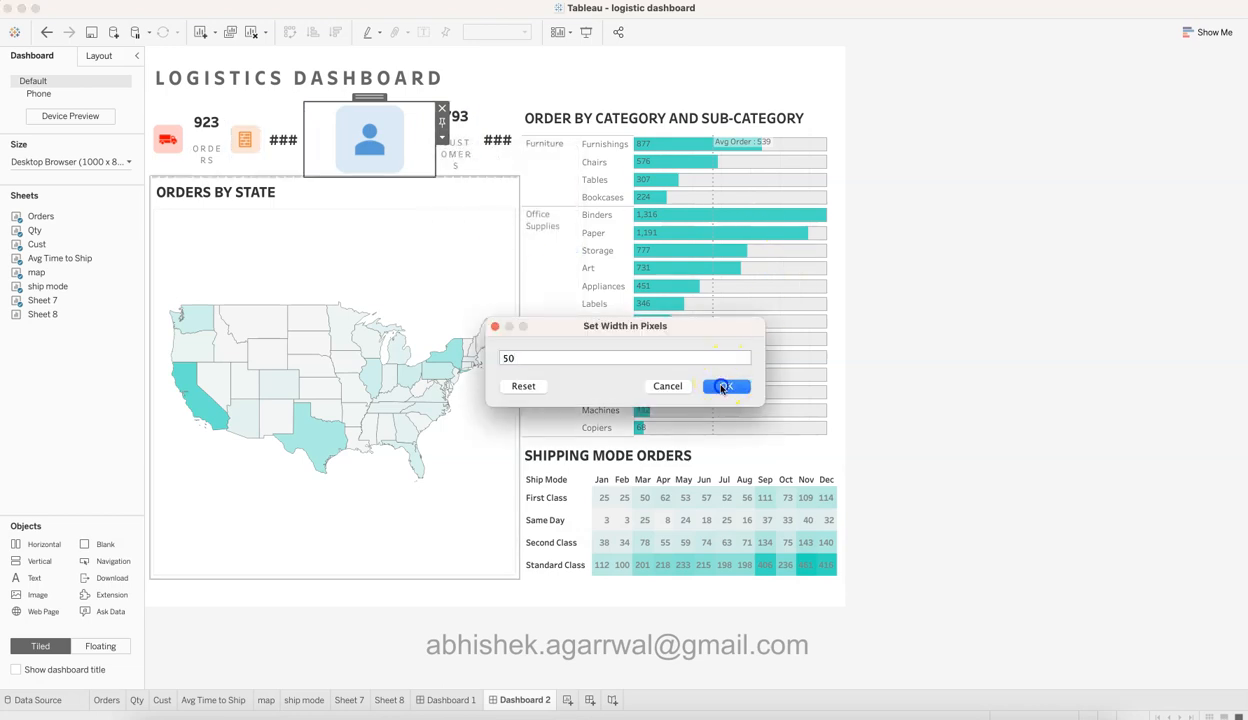
left_click(722, 387)
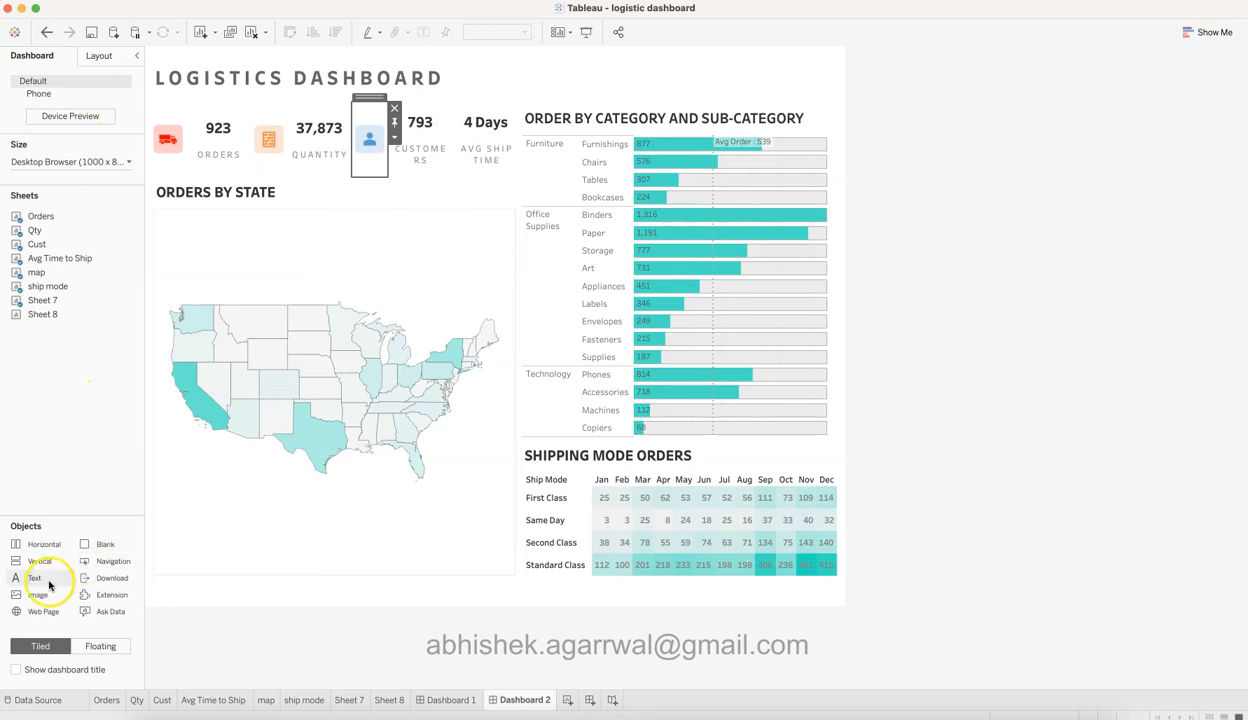
Insert the image logistic.png between the Customers and Avg Ship Time KPIs, fitted and centered.
left_click_drag(39, 592, 139, 193)
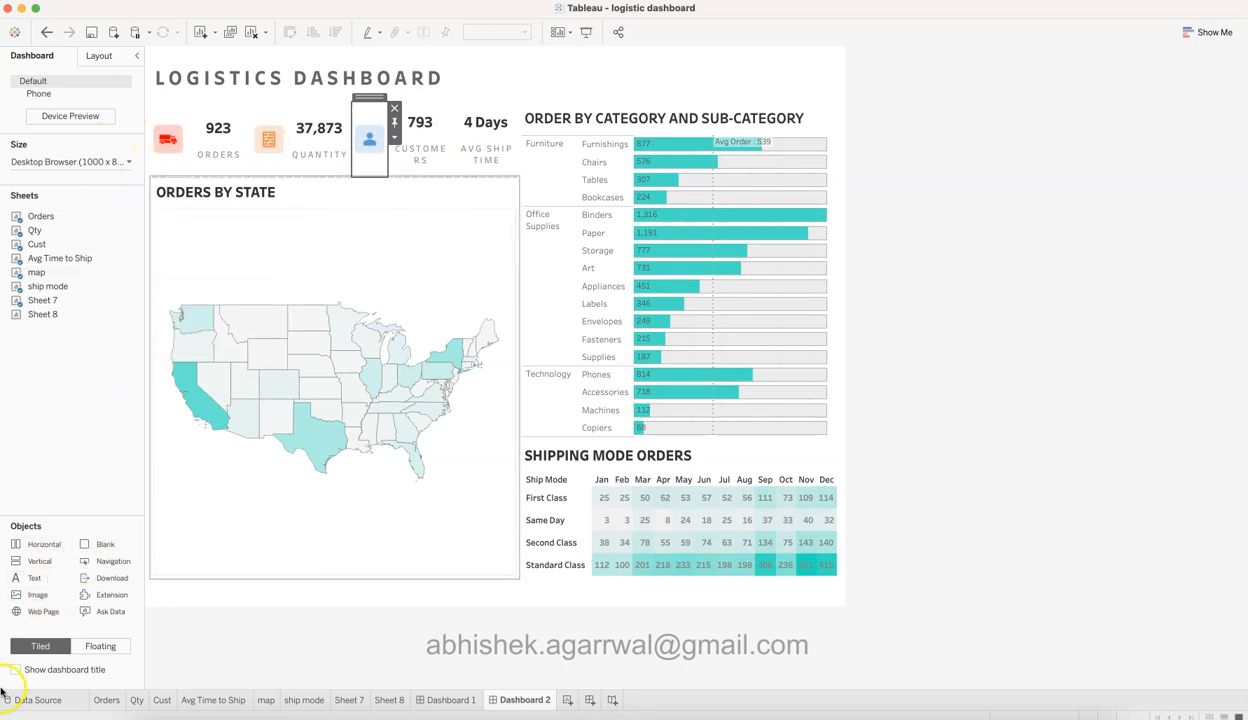
left_click_drag(61, 568, 460, 134)
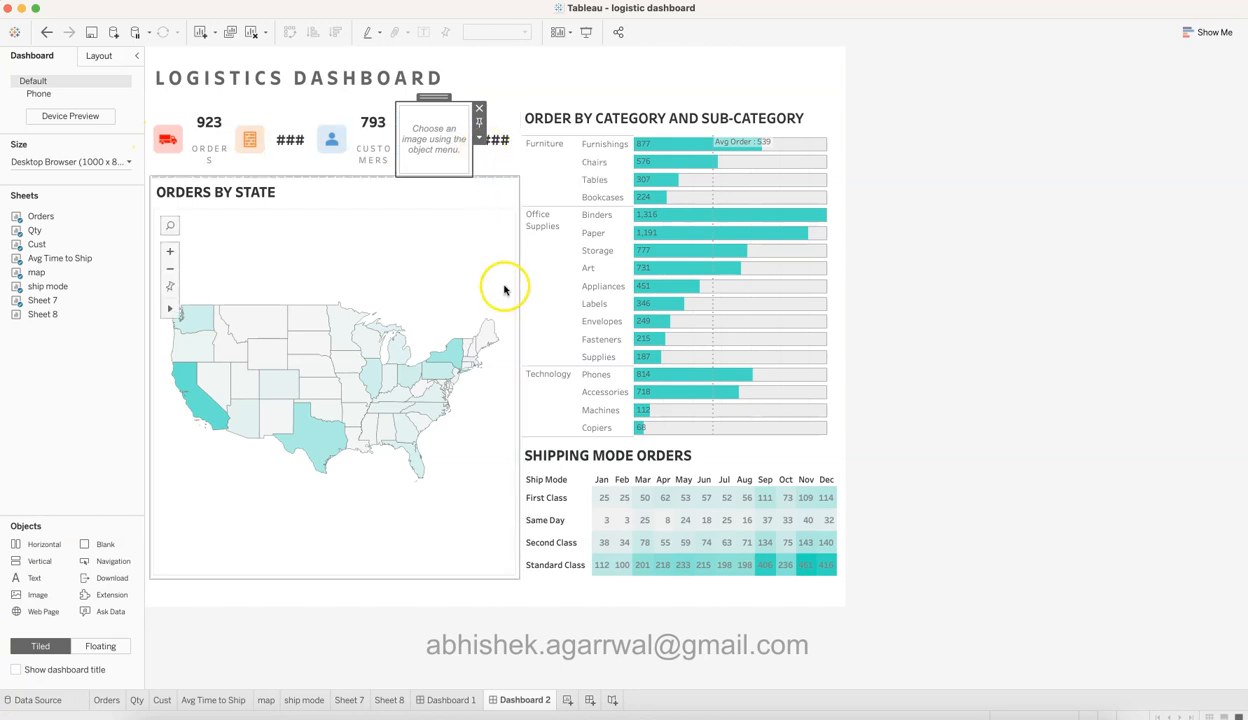
left_click(530, 352)
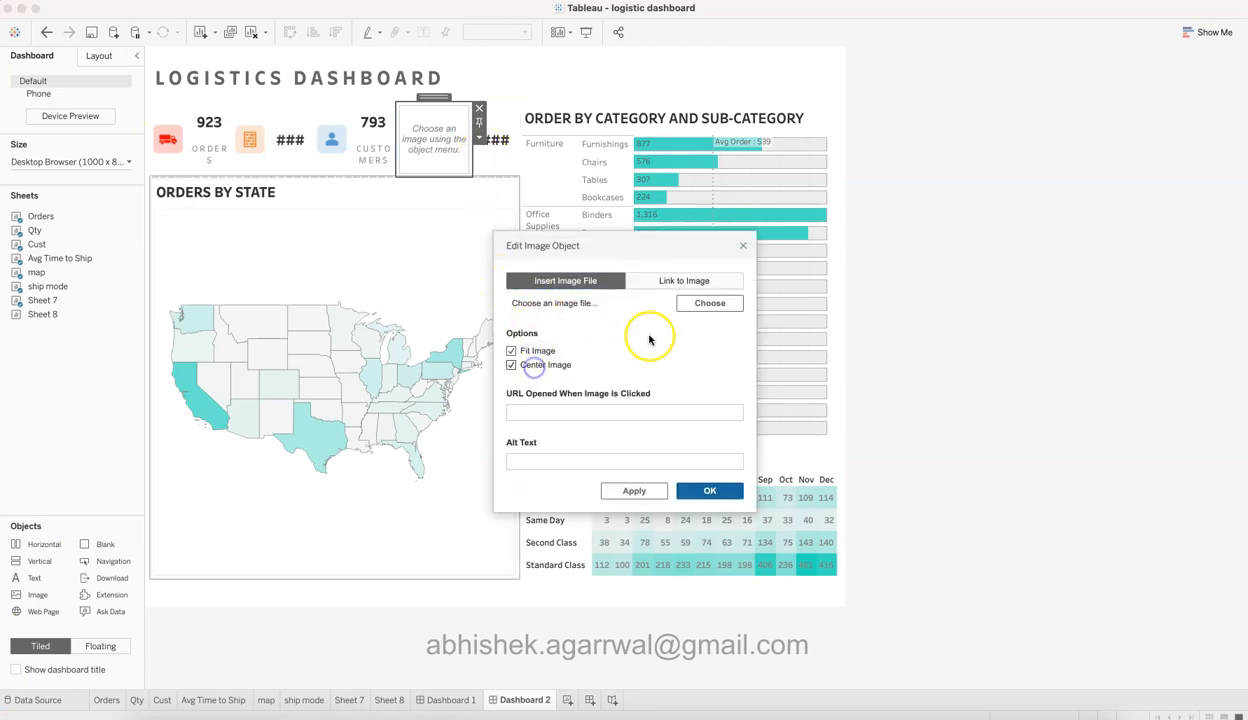
left_click(704, 303)
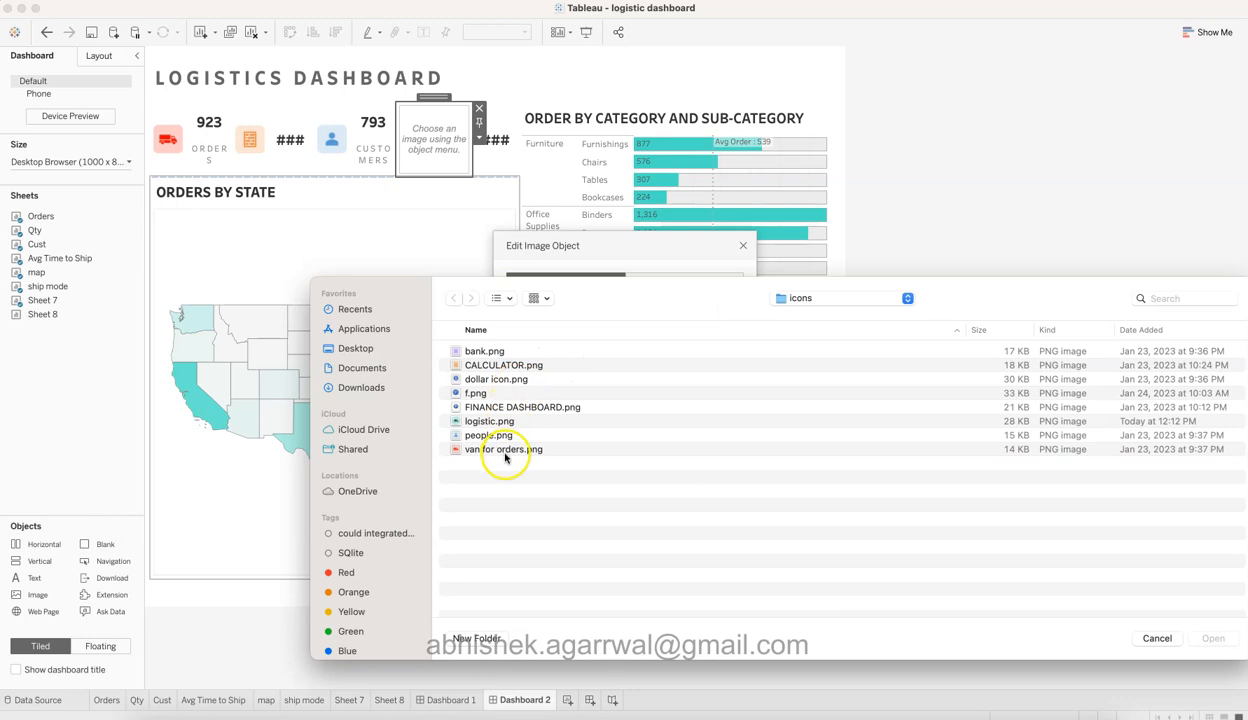
double_click(488, 421)
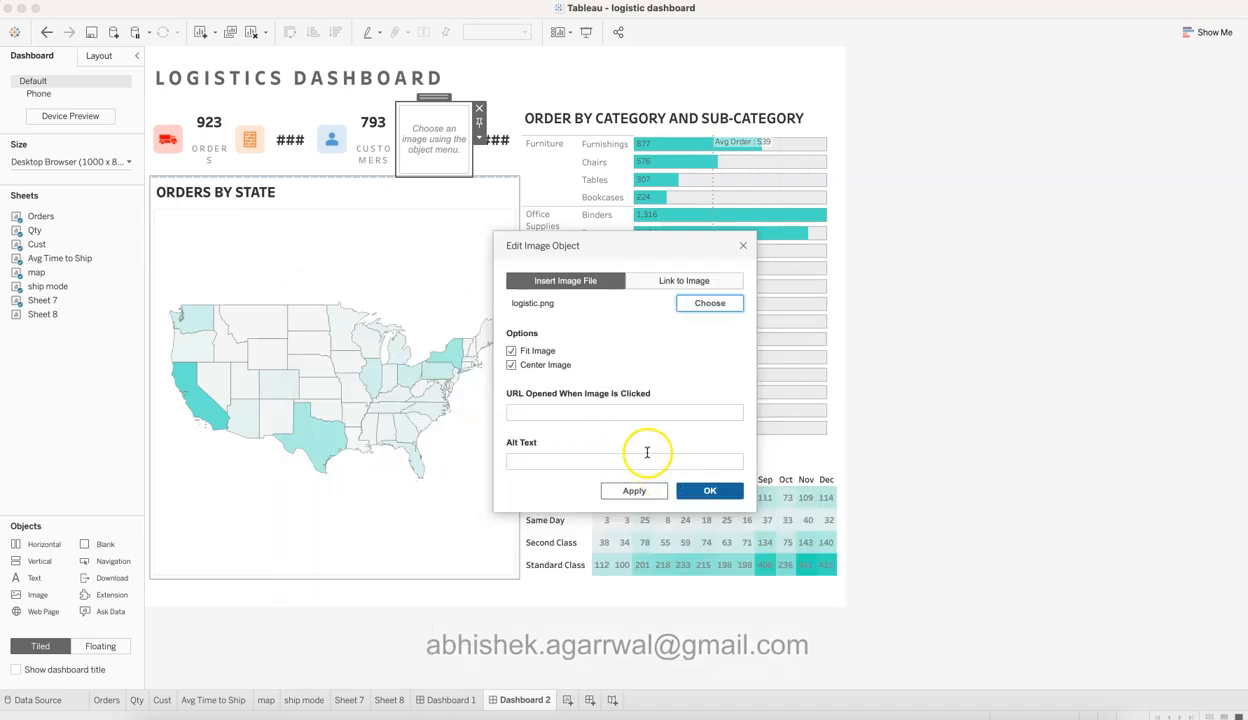
left_click(706, 490)
Set the width of the logistic image beside the Avg Ship Time KPI to match the other KPI icons.
left_click(485, 139)
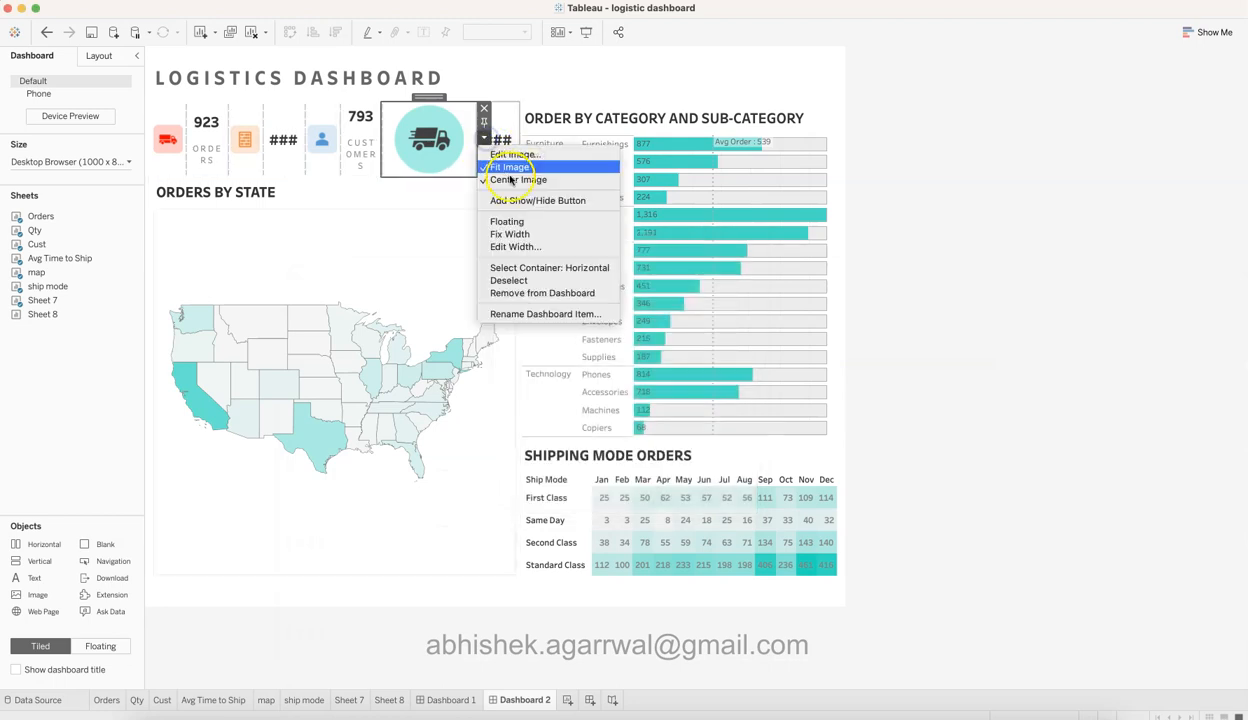
left_click(515, 246)
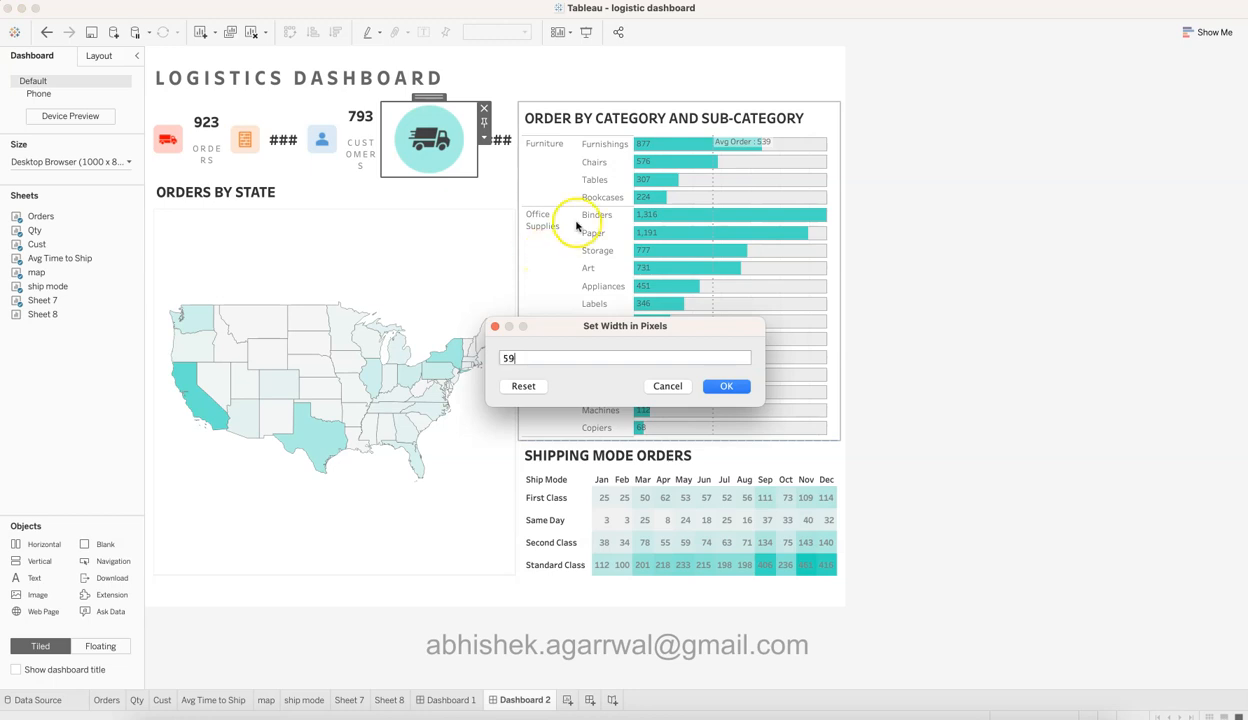
left_click(721, 386)
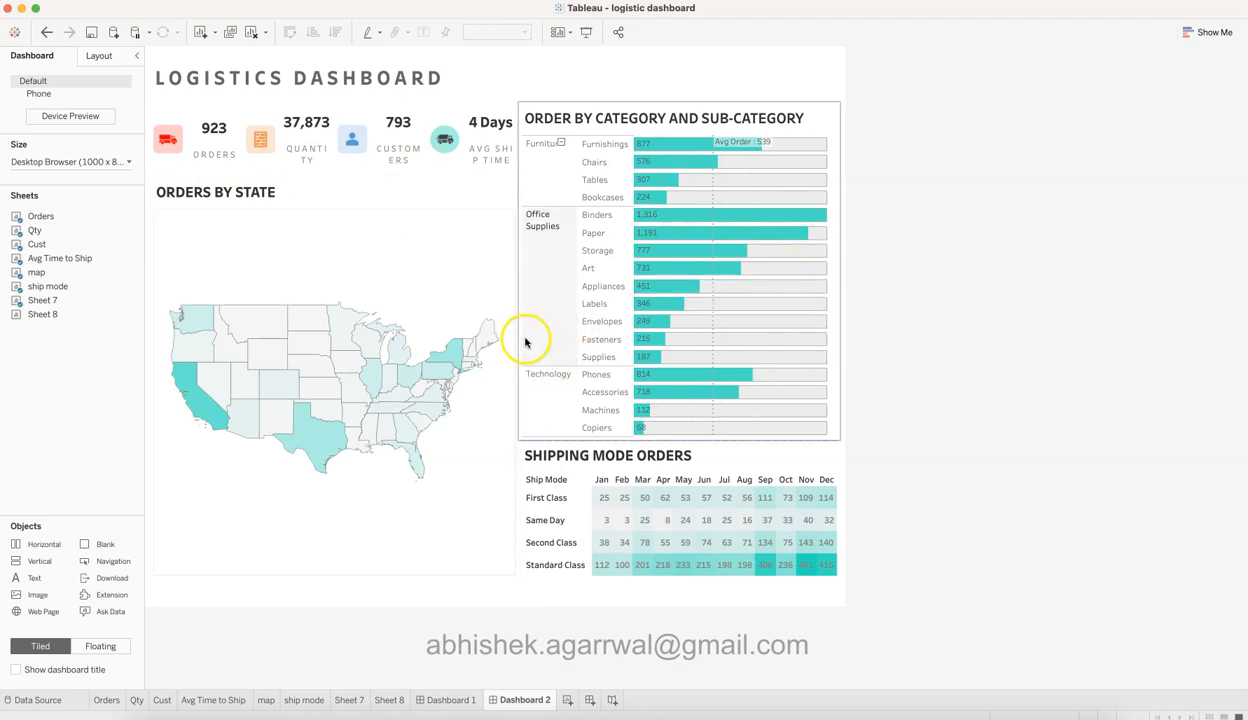
Widen the column holding the KPIs and map, and set the dashboard to a fixed custom size of 1200 x 800 px.
left_click_drag(525, 342, 593, 340)
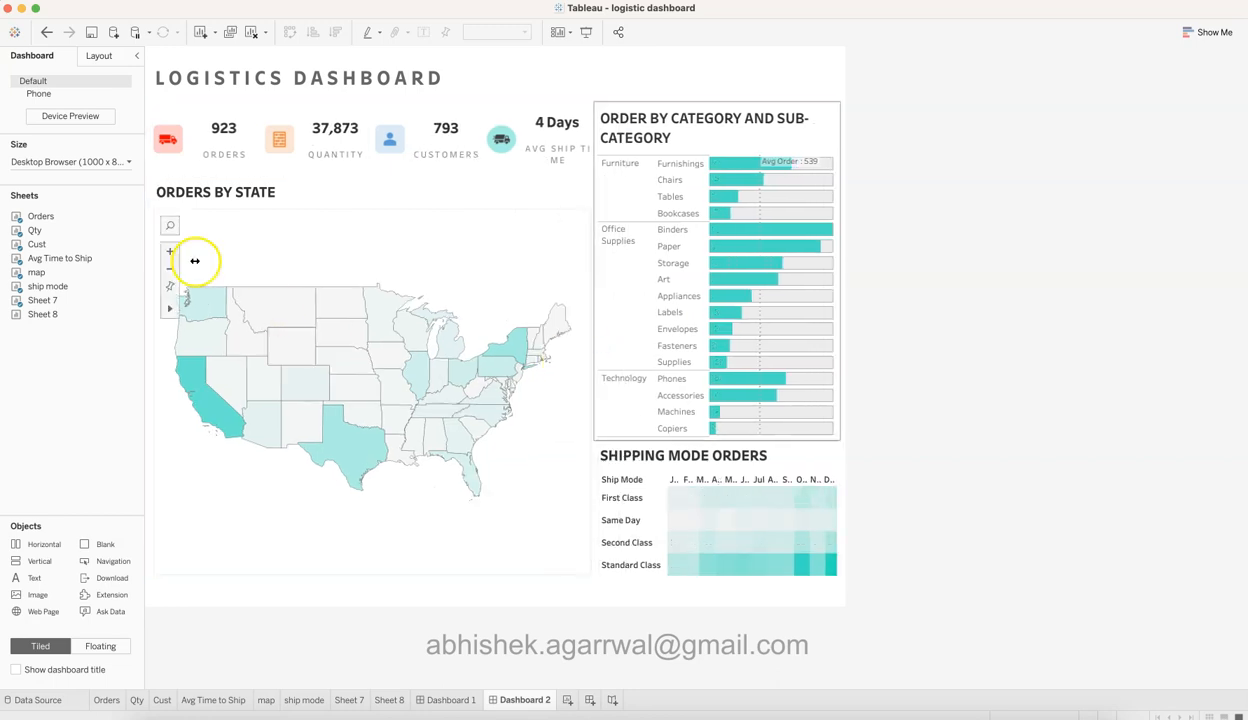
left_click(128, 163)
left_click(71, 242)
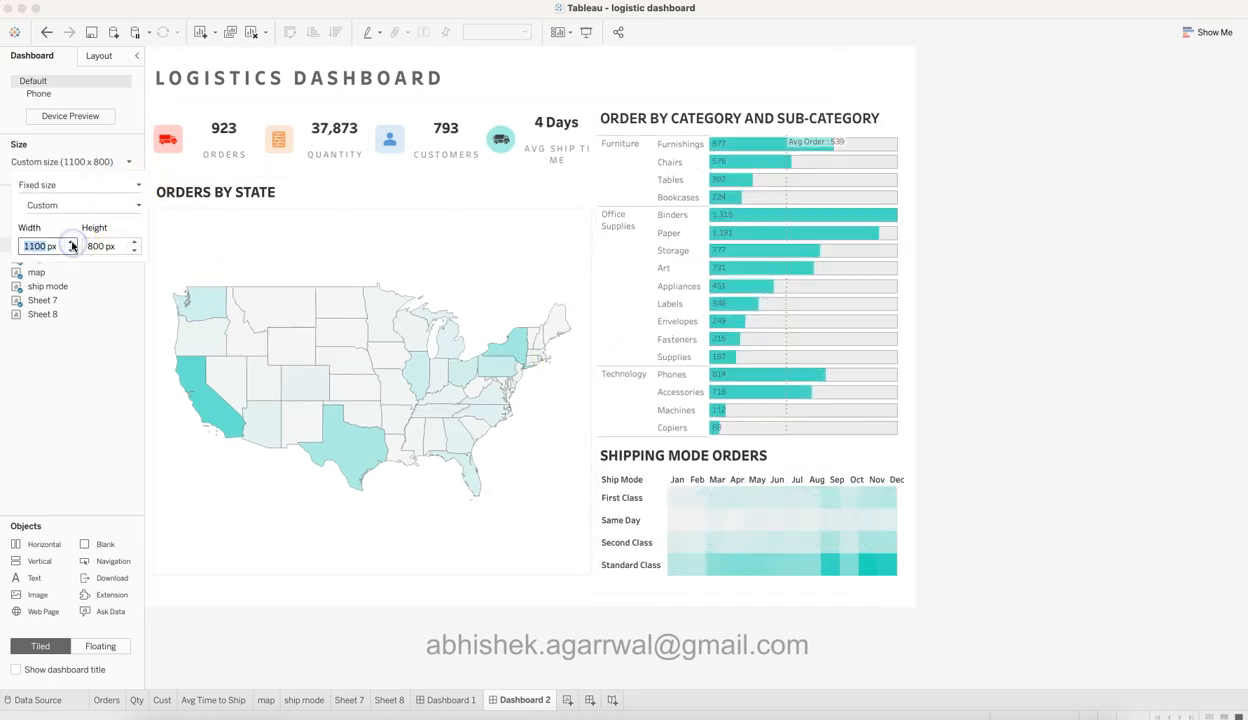
left_click(71, 242)
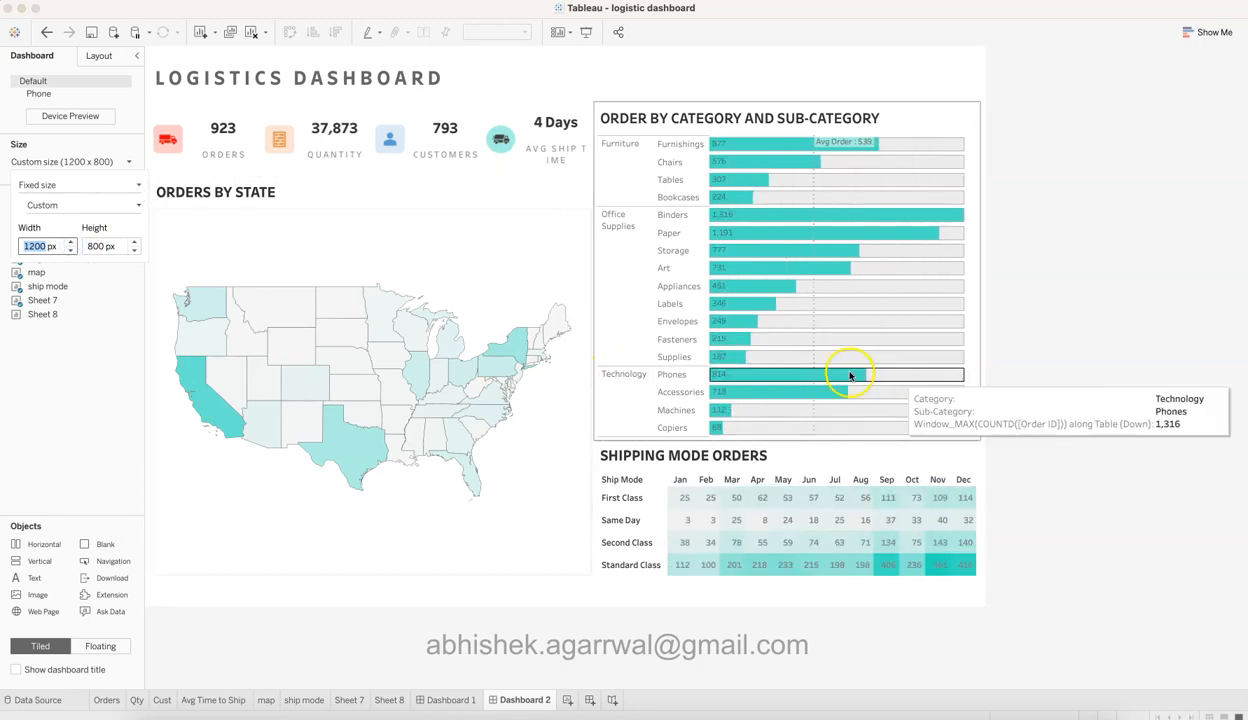
Widen the KPI and map column further until the Avg Ship Time label fits on one line.
left_click(593, 366)
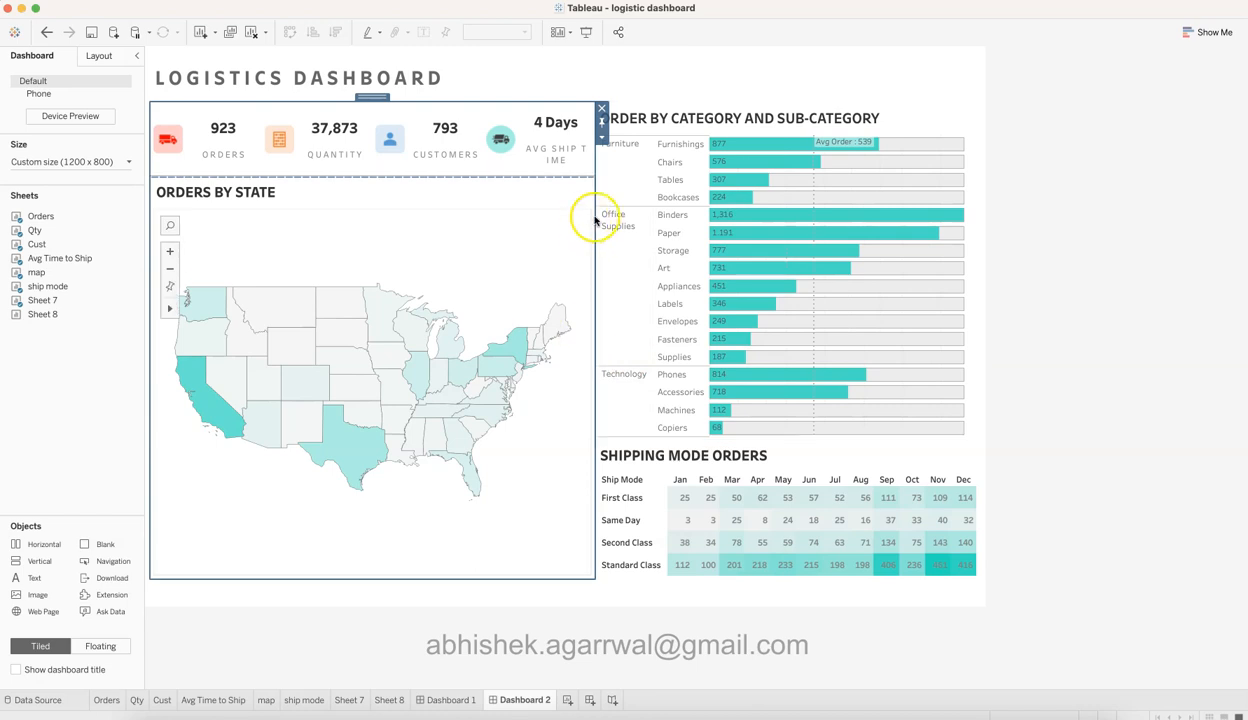
left_click_drag(593, 215, 655, 216)
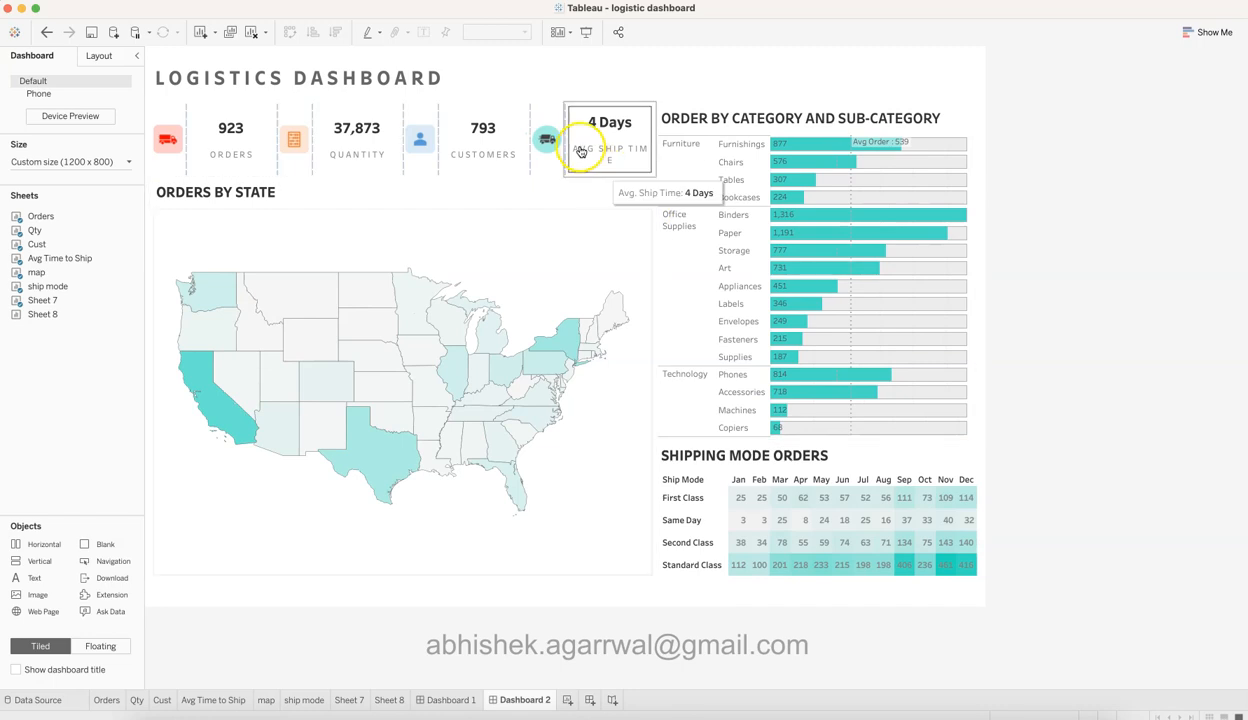
left_click_drag(655, 259, 671, 258)
left_click(672, 259)
left_click(1158, 245)
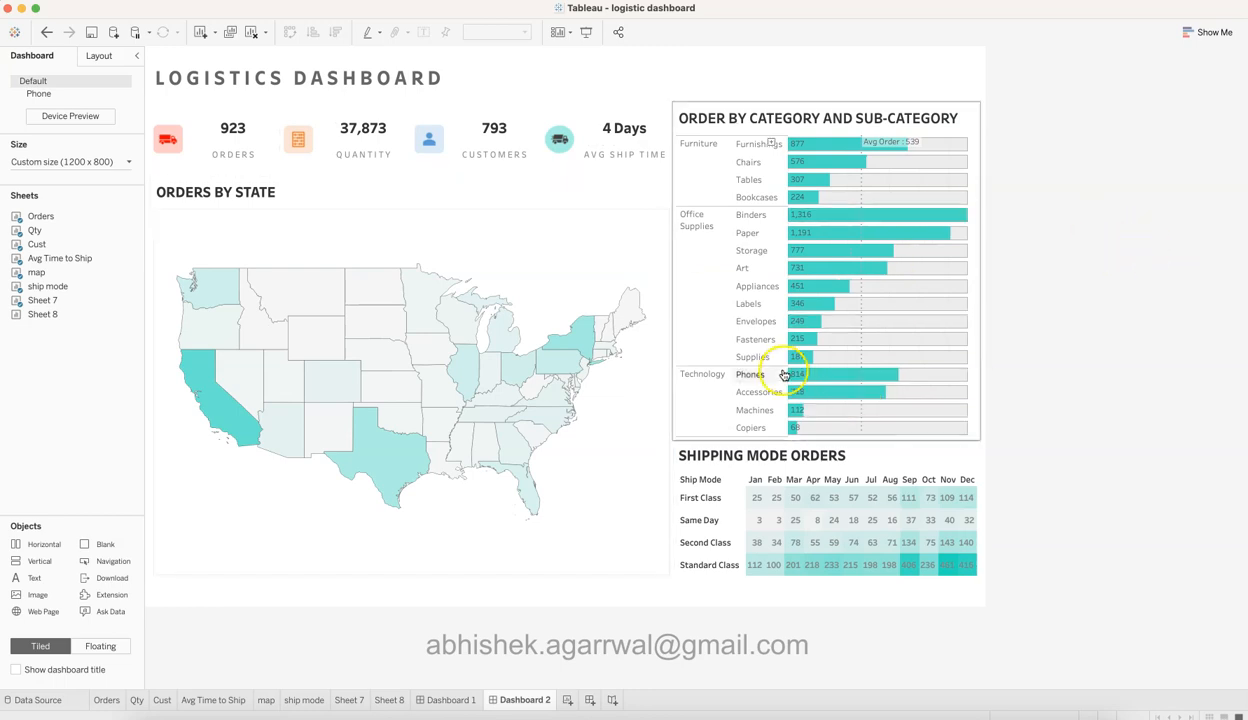
Check Dashboard 1 for reference and fill Dashboard 2's outermost tiled container with light grey at 70% opacity.
left_click(451, 699)
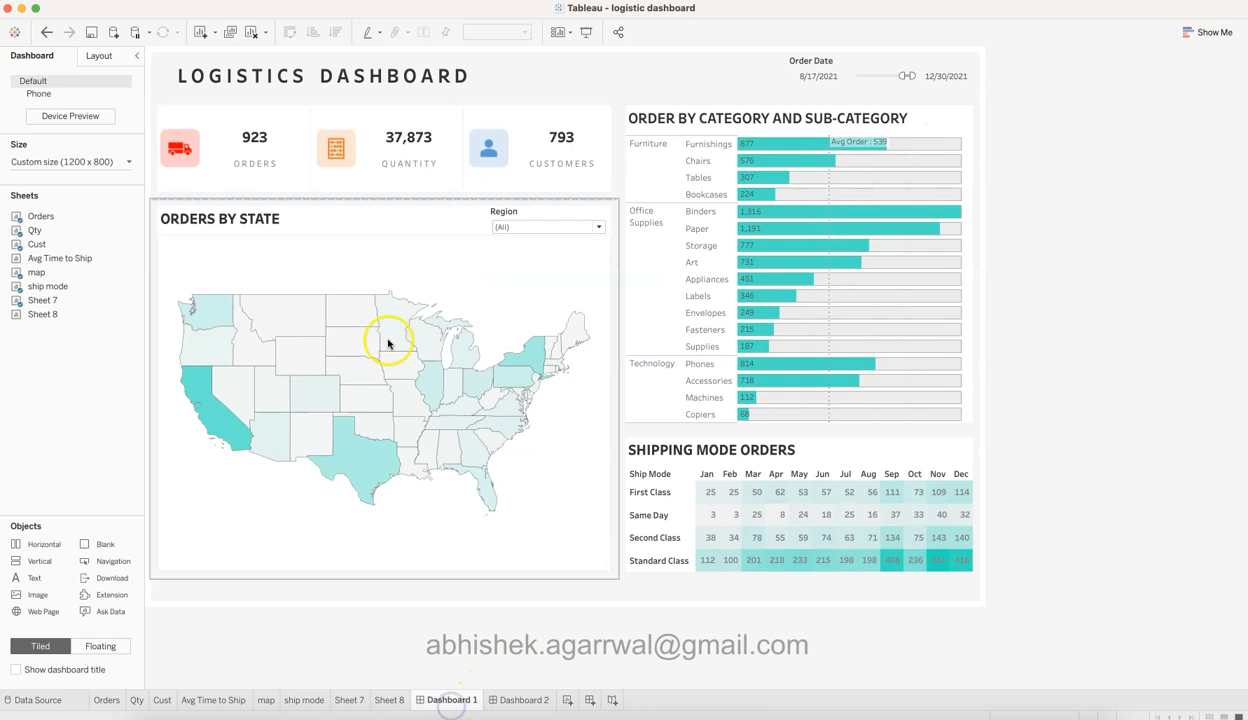
left_click(1099, 471)
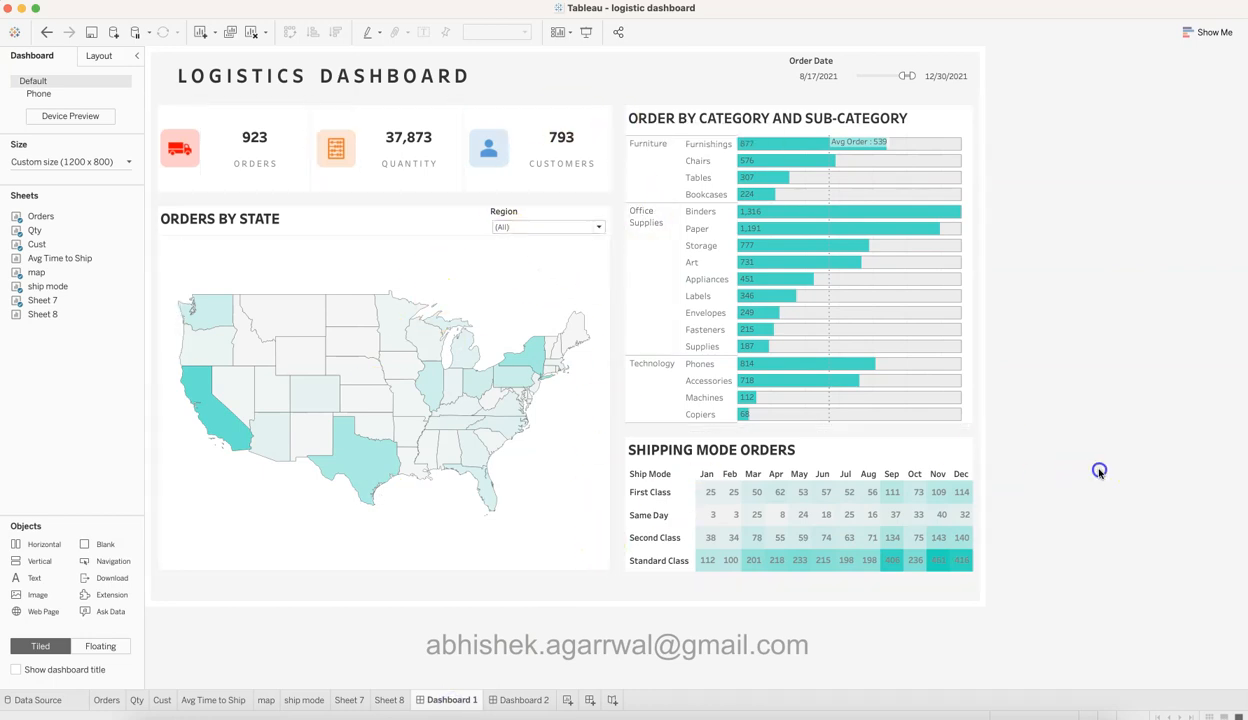
left_click(527, 699)
left_click(980, 52)
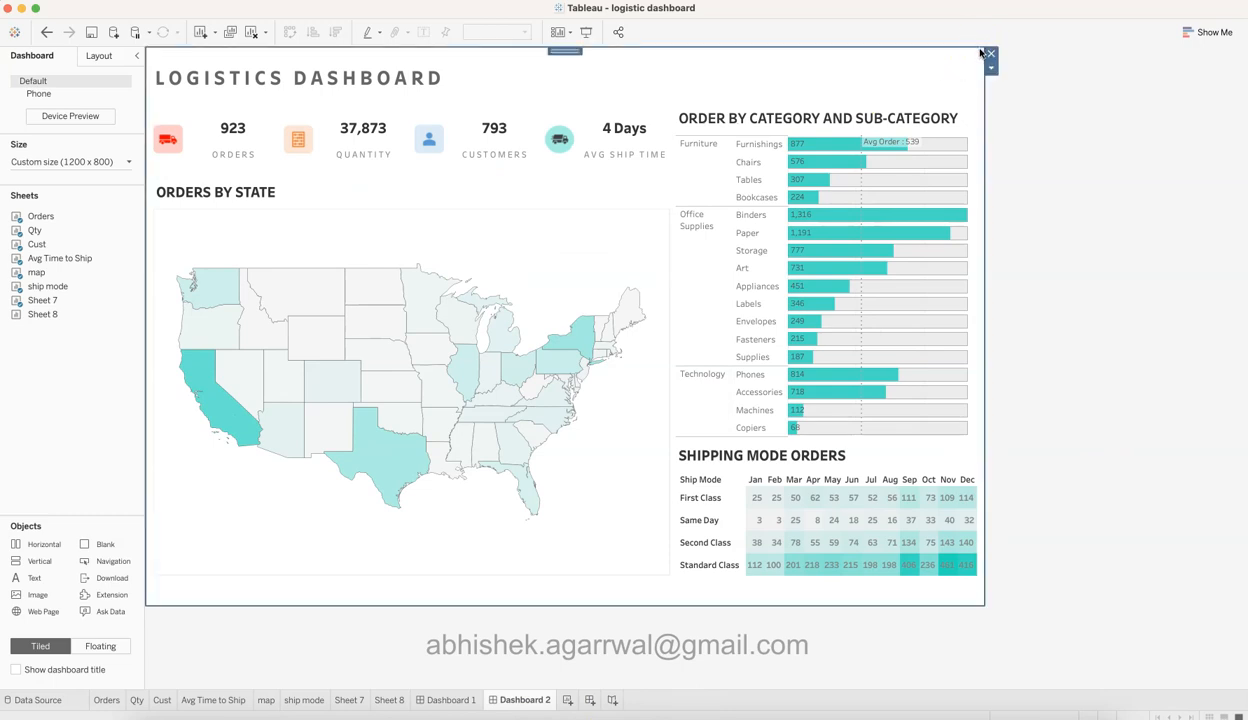
left_click(1034, 114)
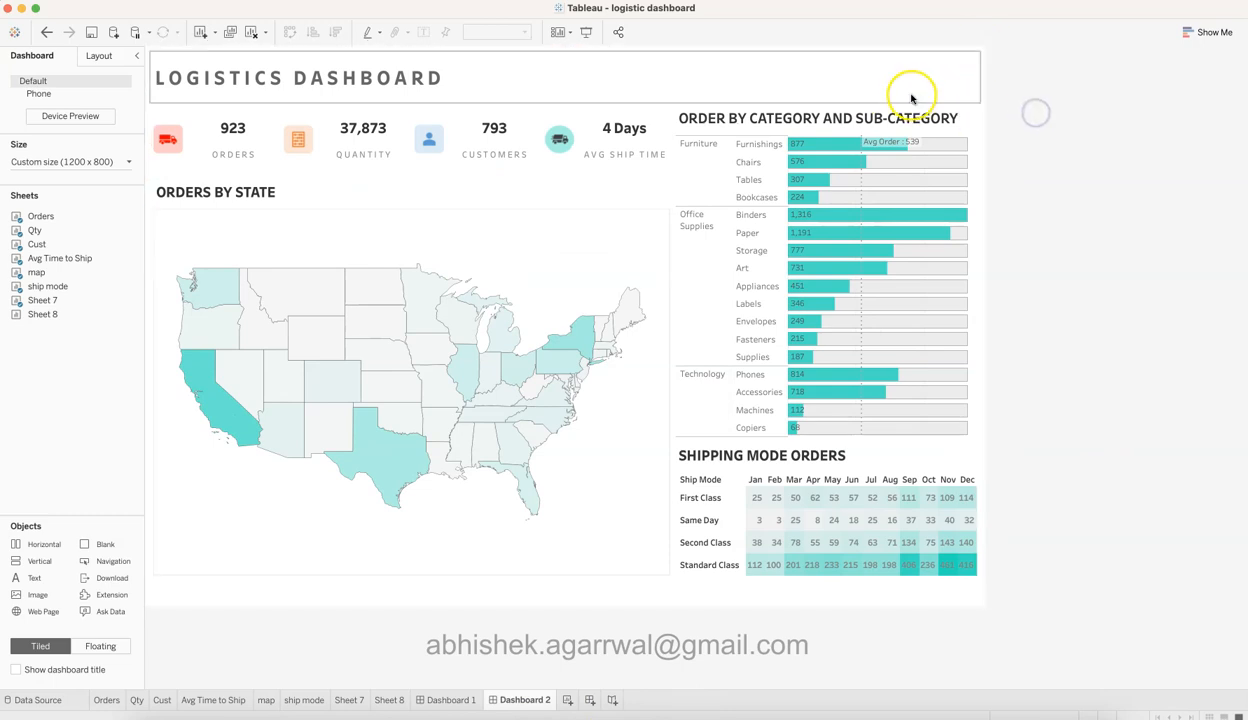
left_click(958, 51)
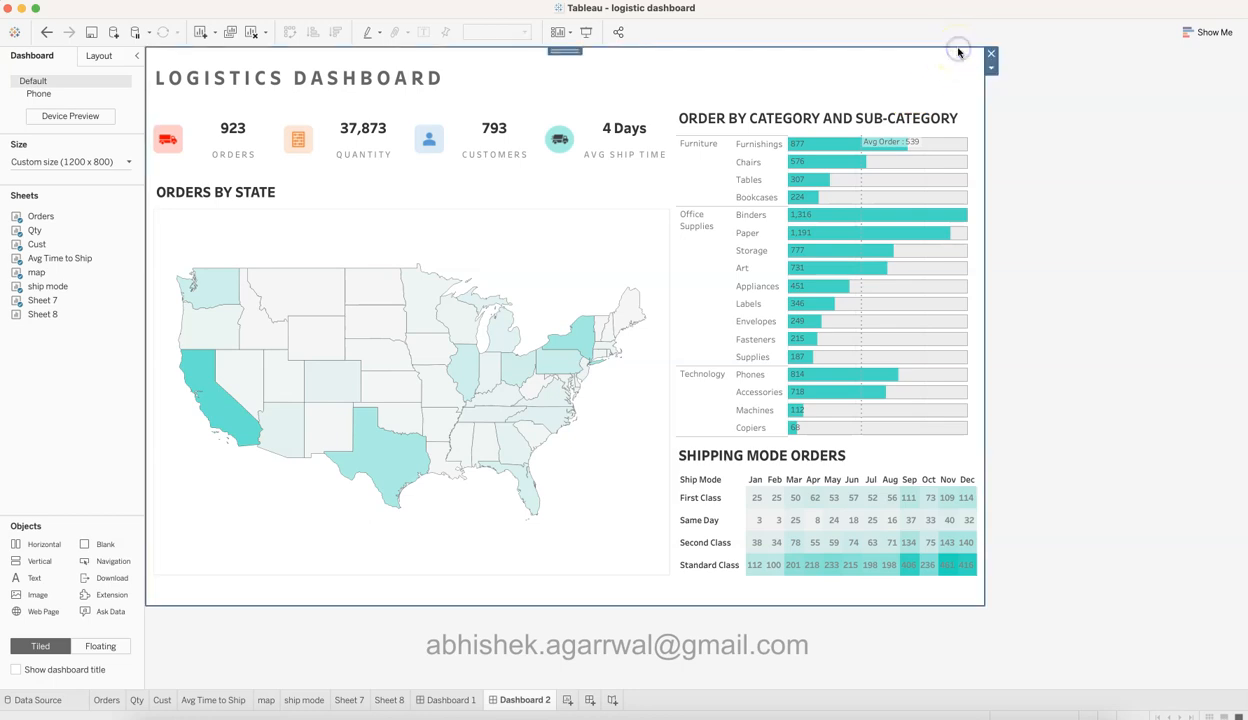
left_click(112, 55)
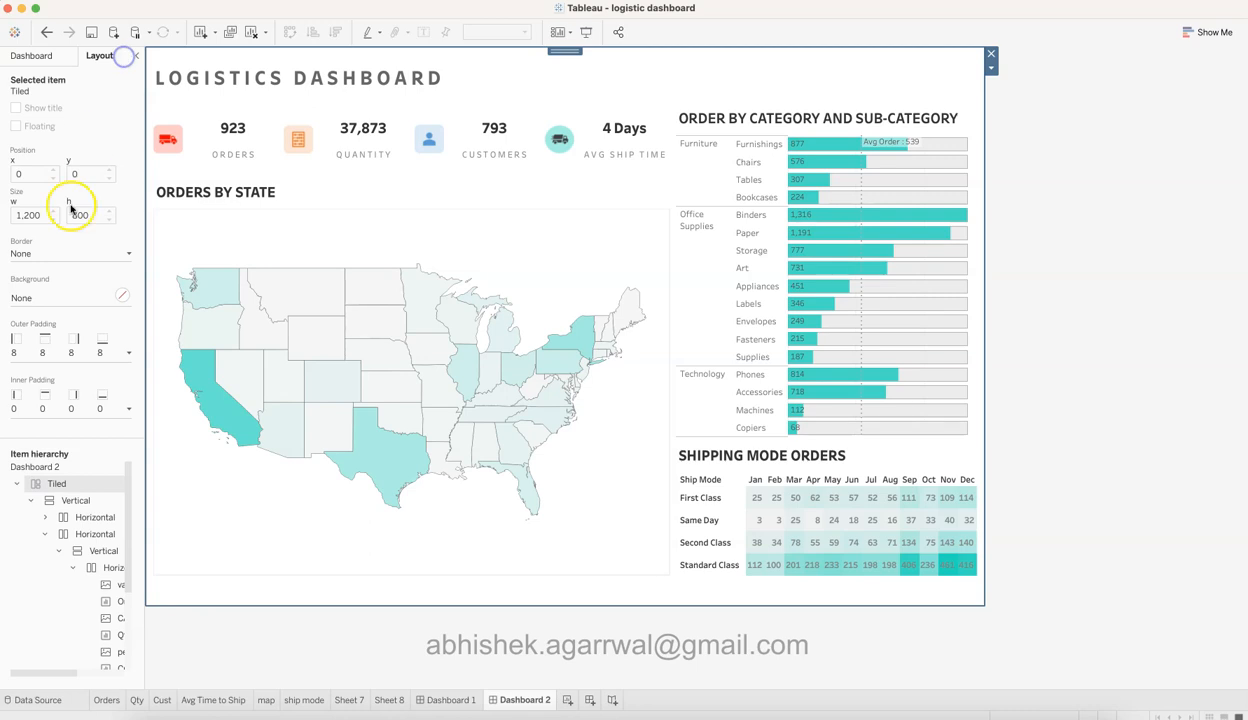
left_click(121, 297)
left_click(36, 359)
left_click(84, 487)
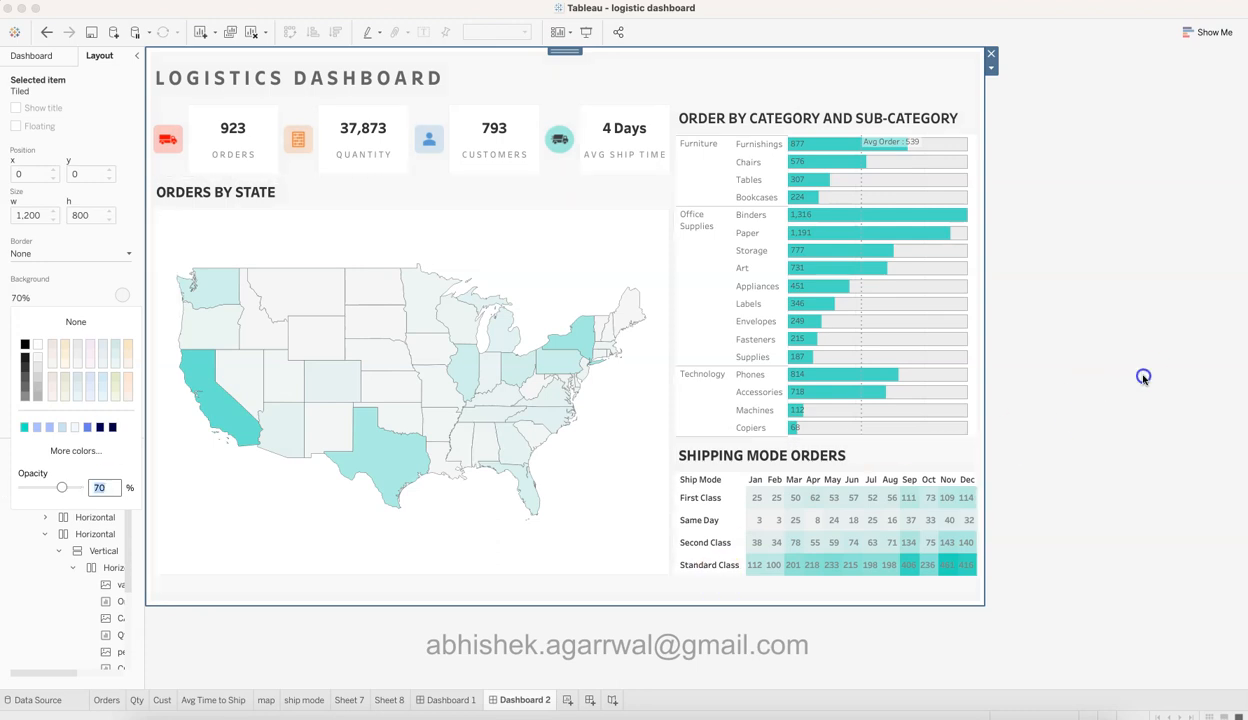
left_click(1143, 378)
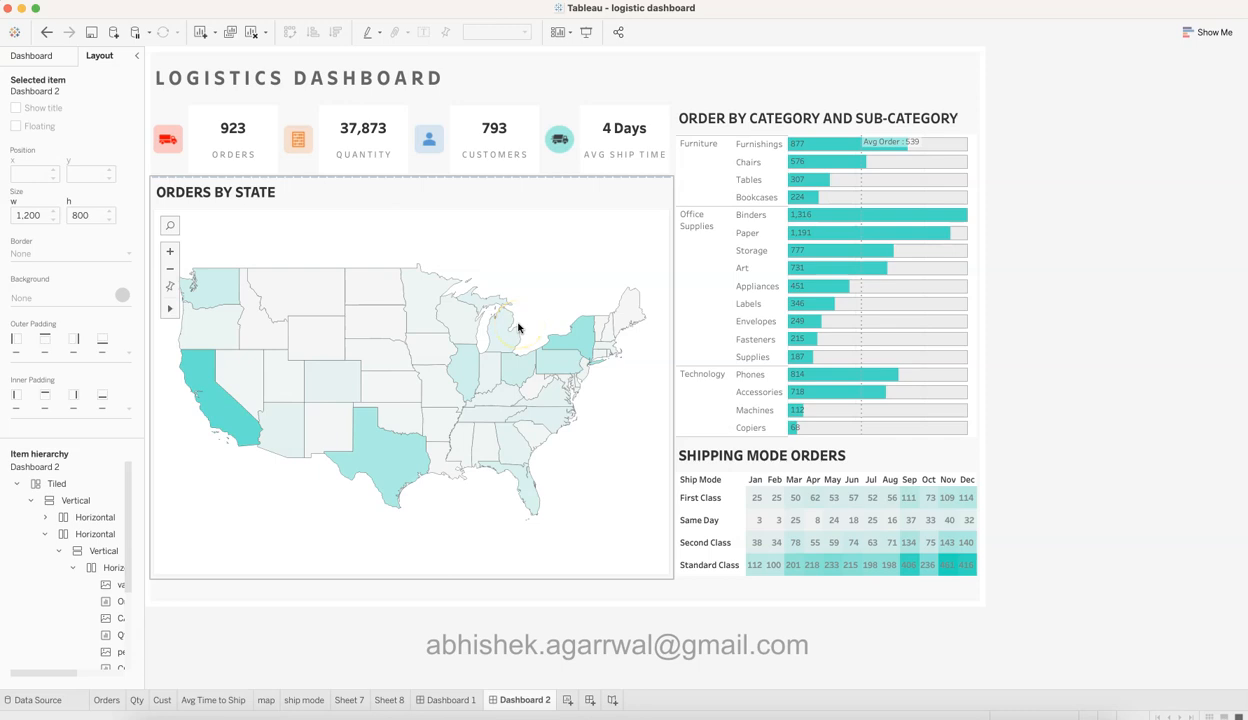
Recolor the LOGISTICS DASHBOARD title text to a darker, near-black shade.
left_click(408, 84)
double_click(408, 84)
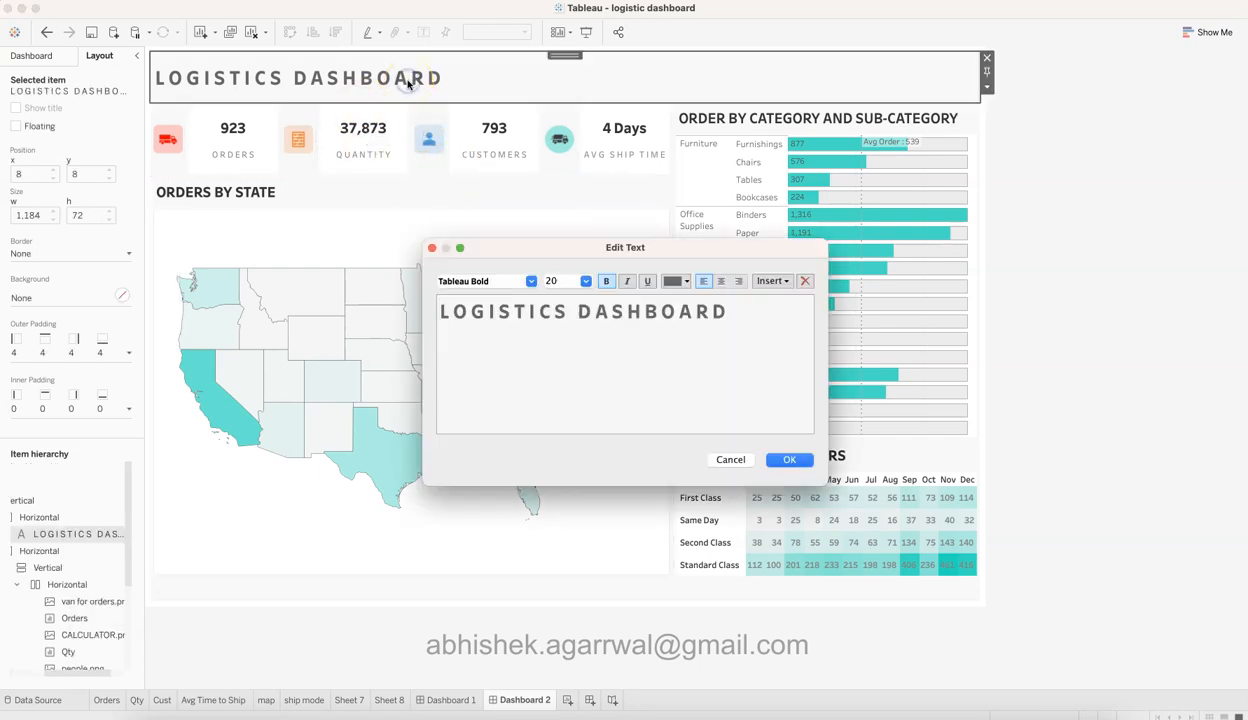
key("super+a")
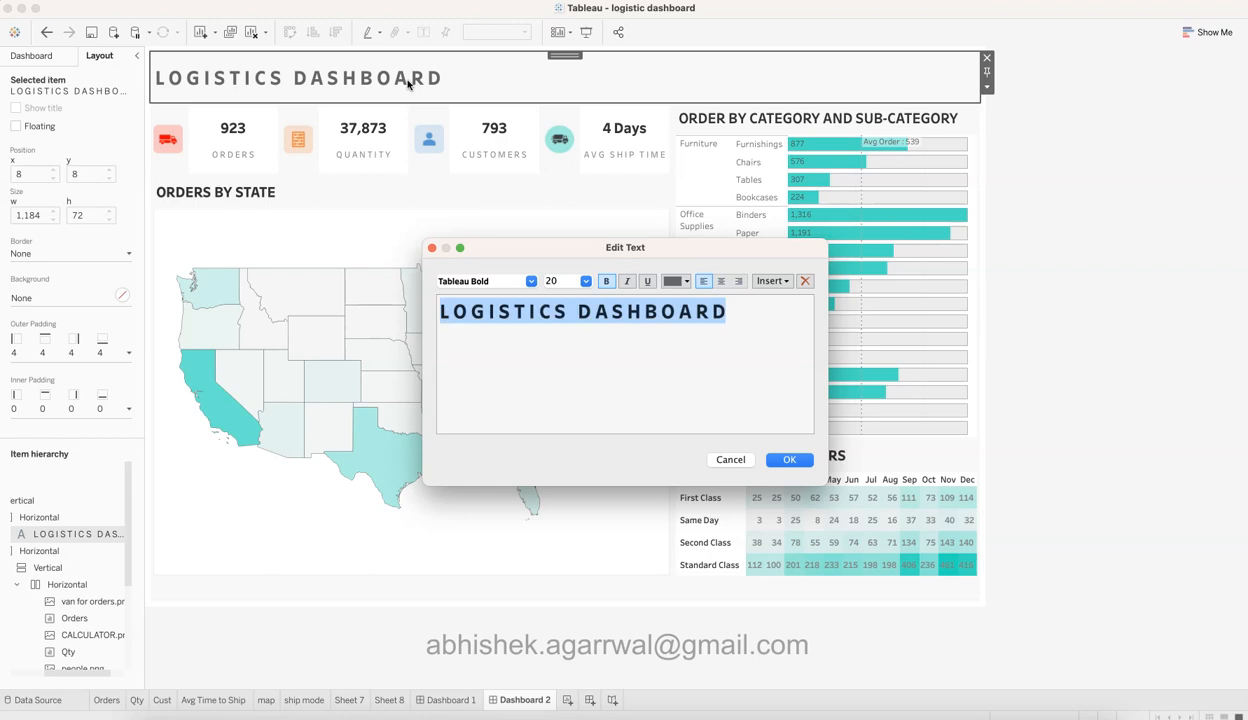
left_click(686, 281)
left_click(672, 312)
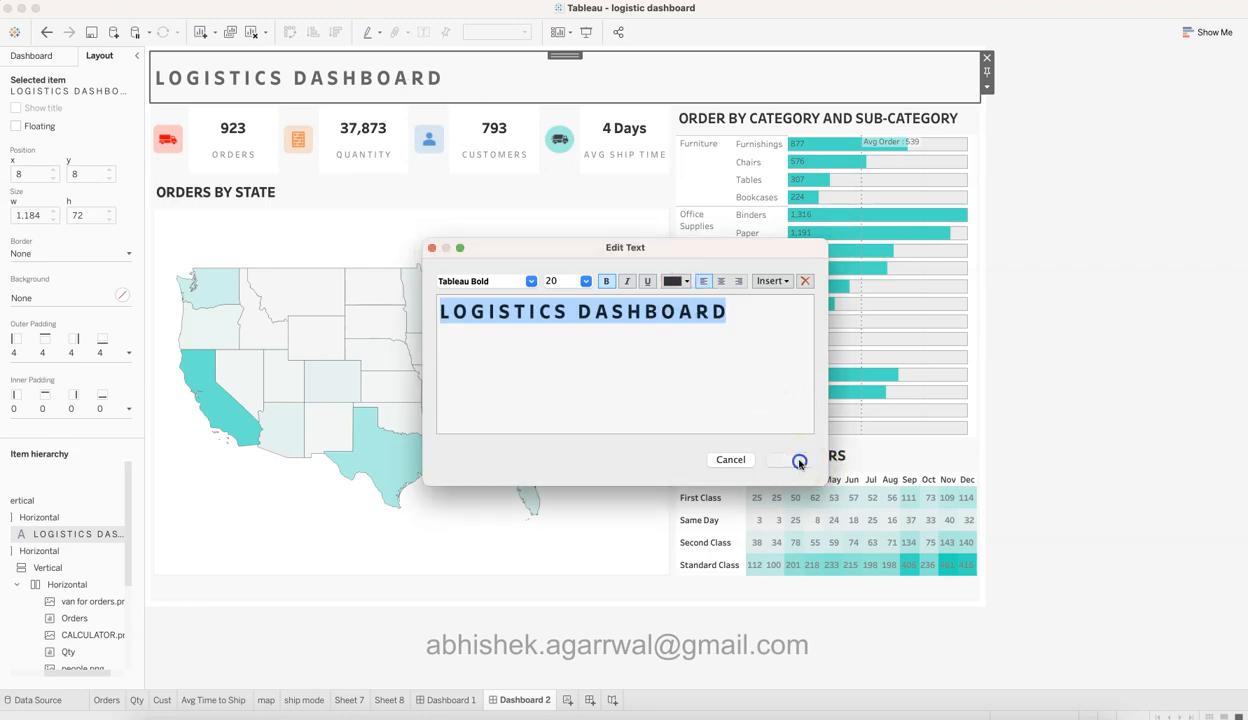
left_click(799, 461)
left_click(1179, 327)
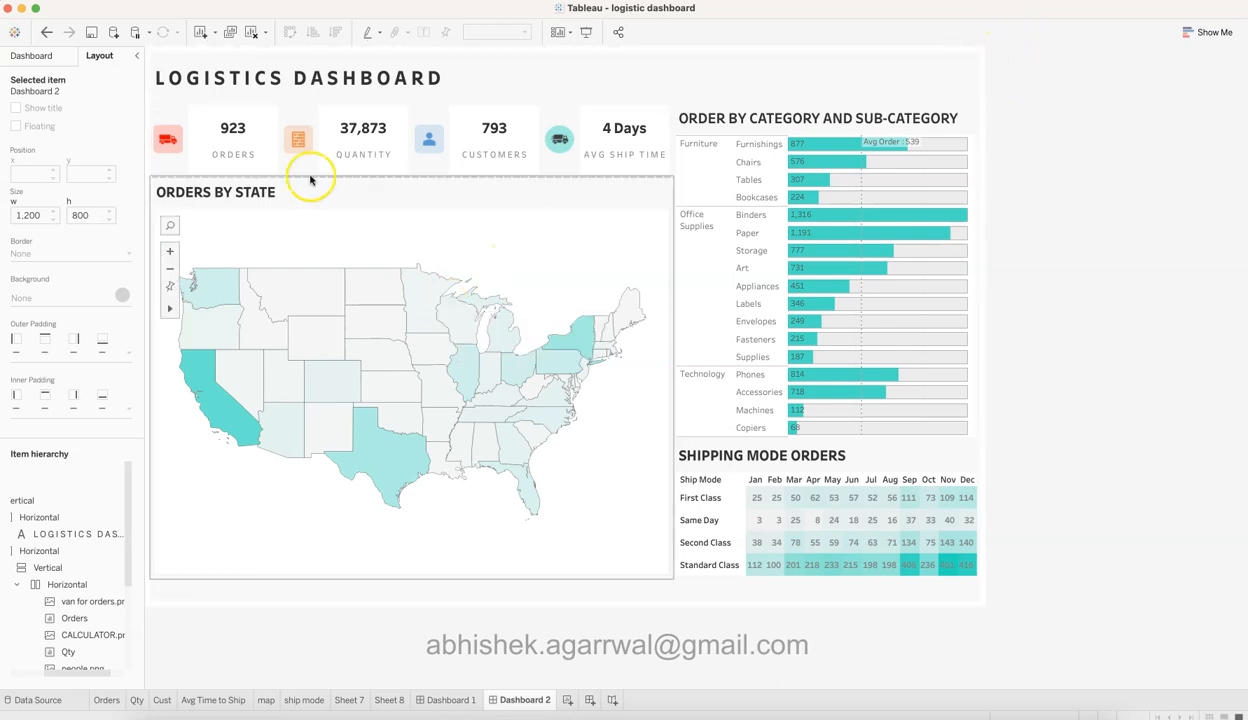
Give the horizontal KPI container a white background and an outer padding of 10 on all sides.
left_click(175, 115)
double_click(170, 97)
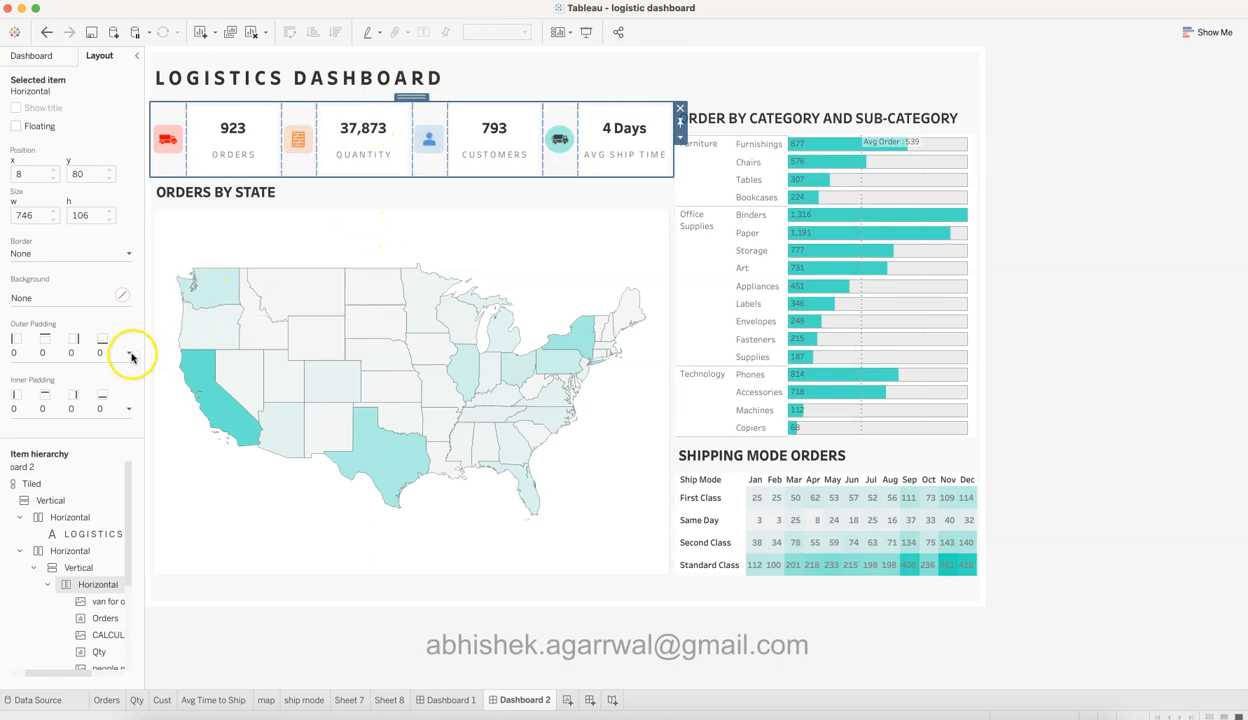
left_click(123, 298)
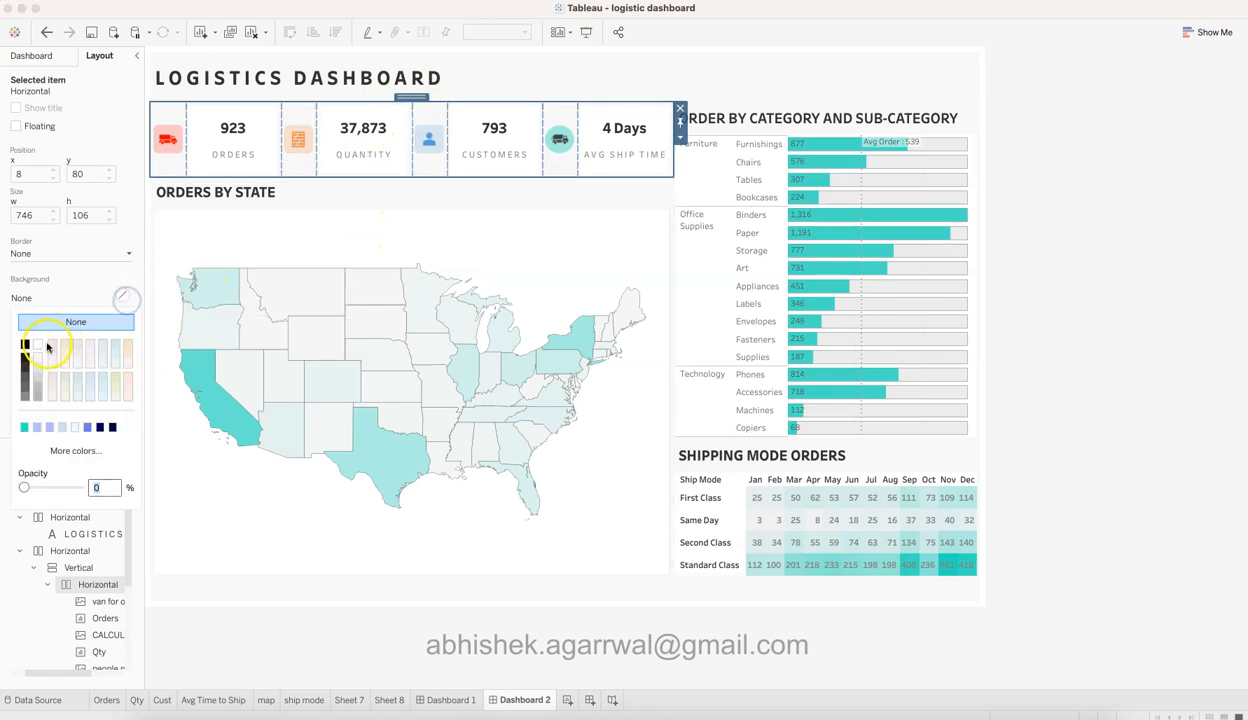
left_click(37, 346)
left_click(90, 278)
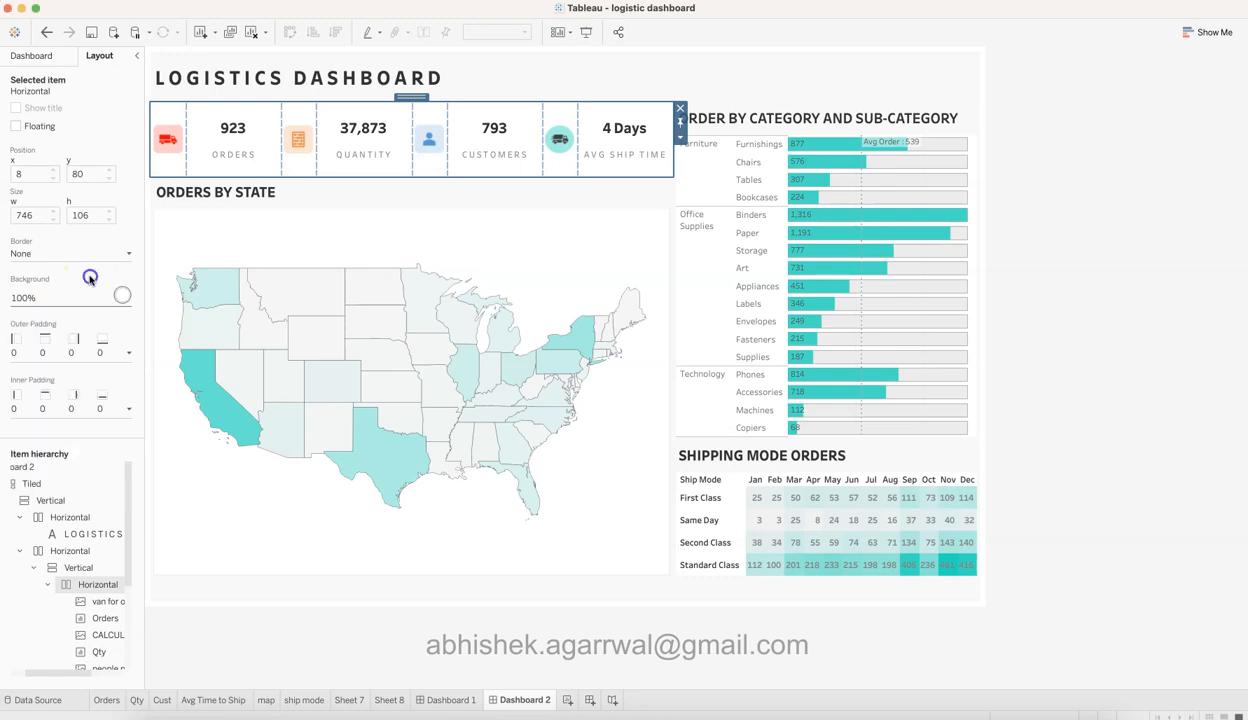
left_click(128, 353)
type("10")
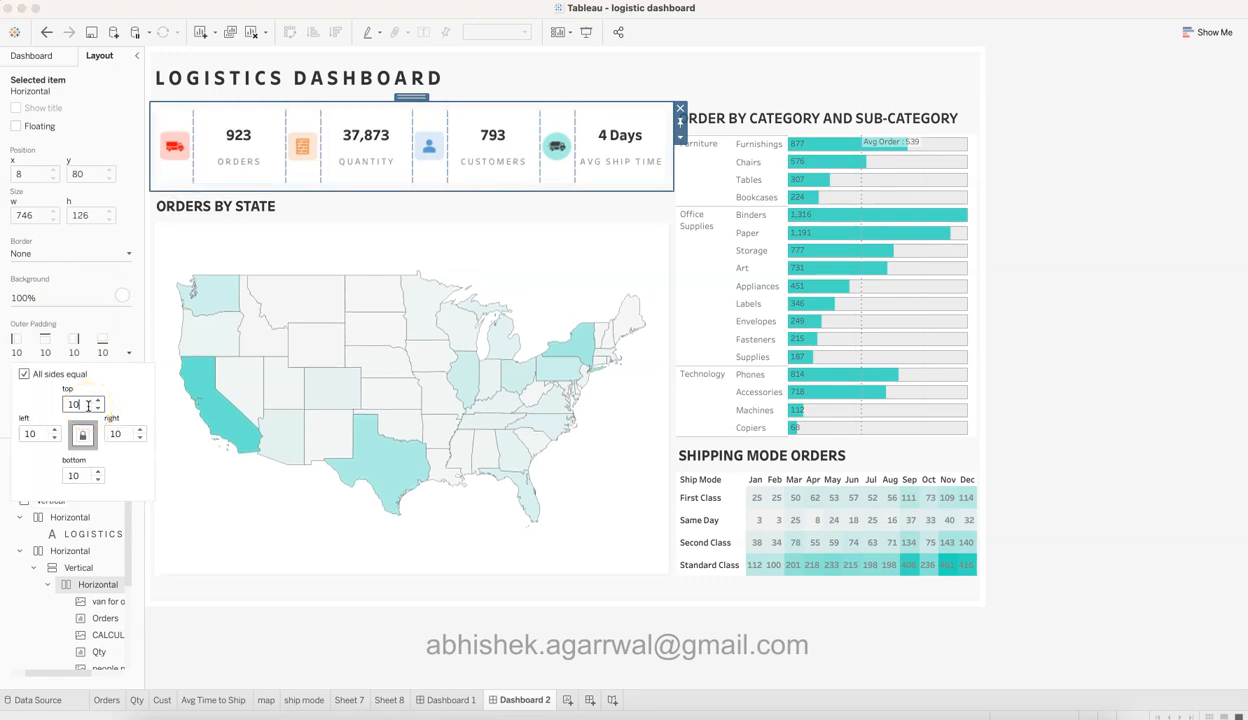
left_click(1137, 285)
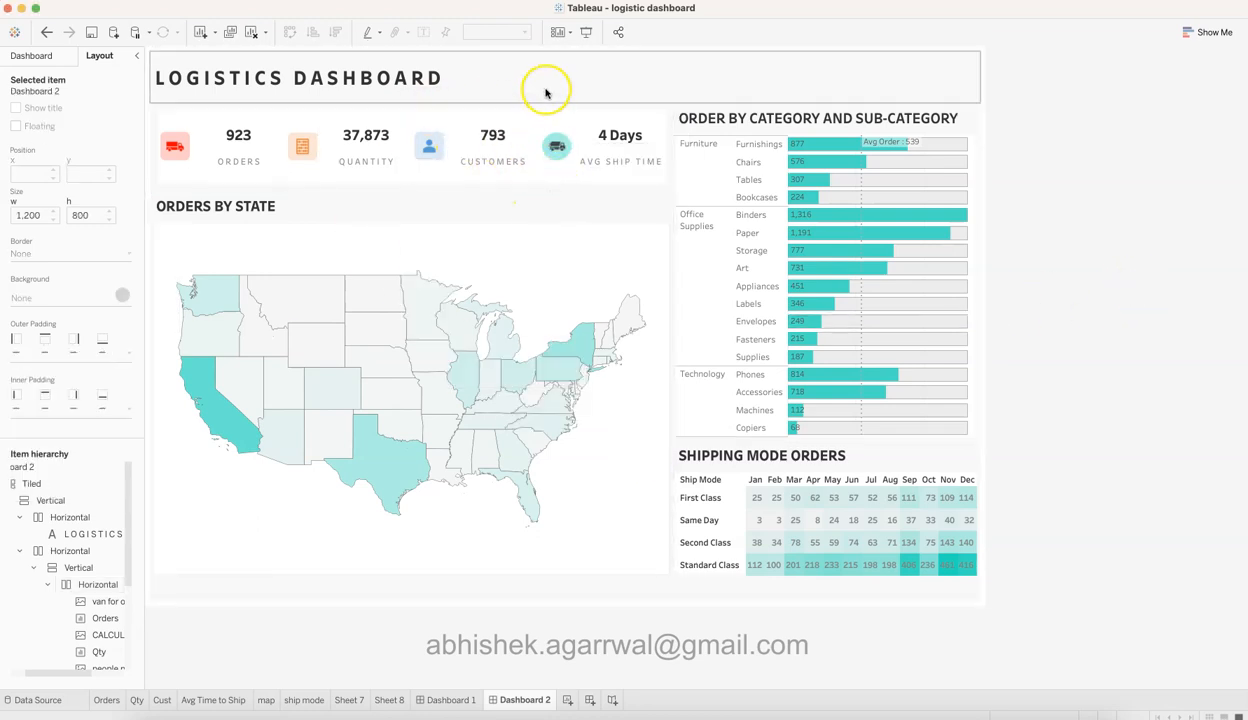
Give the Order by Category and Sub-Category sheet a white background and an outer padding of 10 on all sides.
left_click(728, 115)
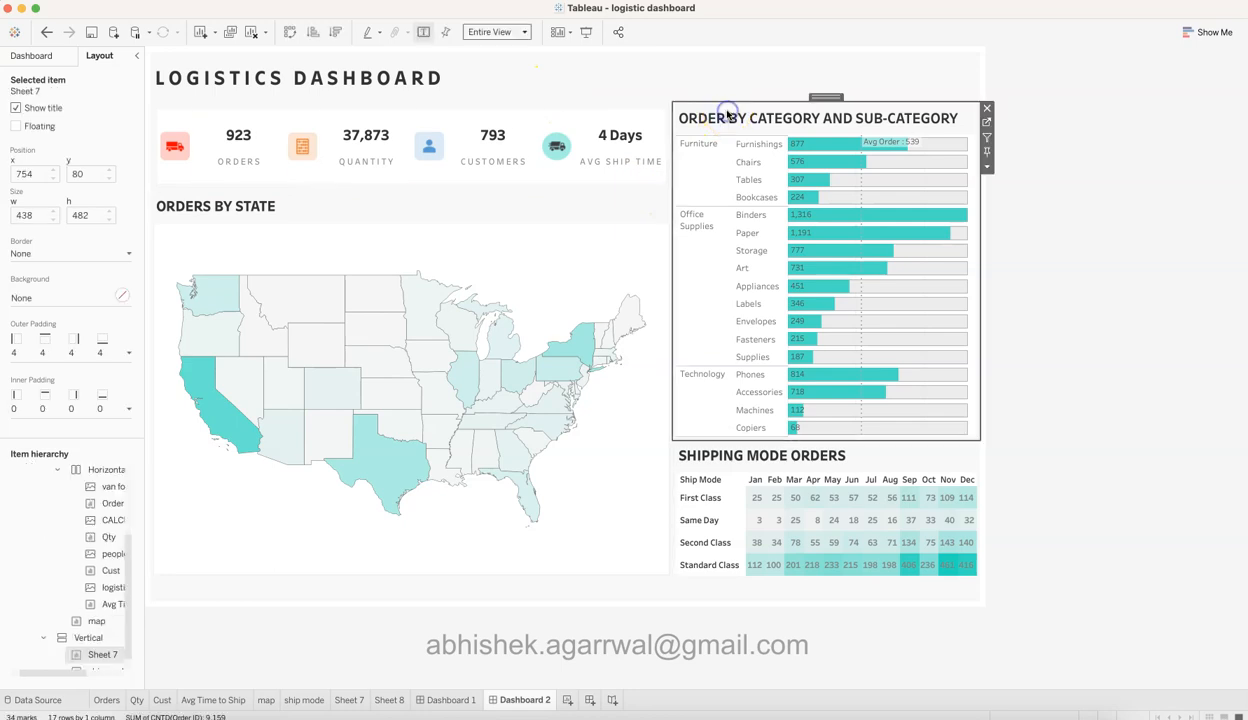
left_click(125, 302)
left_click(39, 344)
left_click(75, 286)
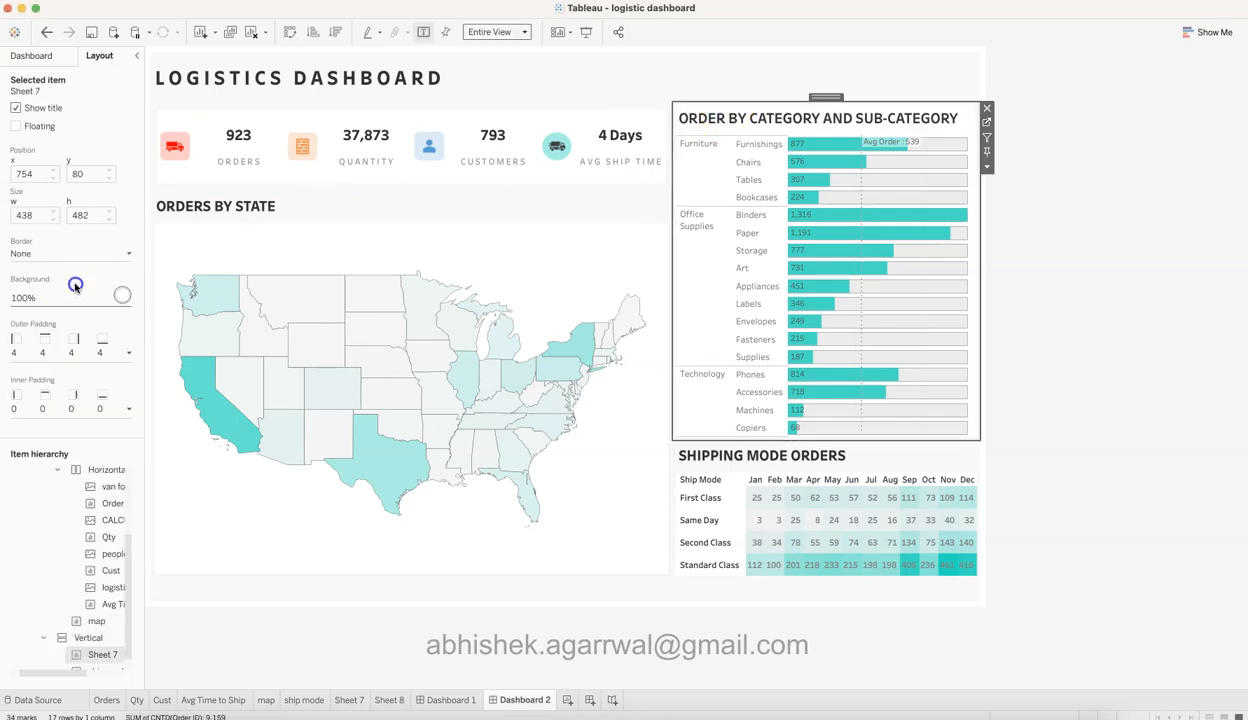
left_click(128, 353)
type("10")
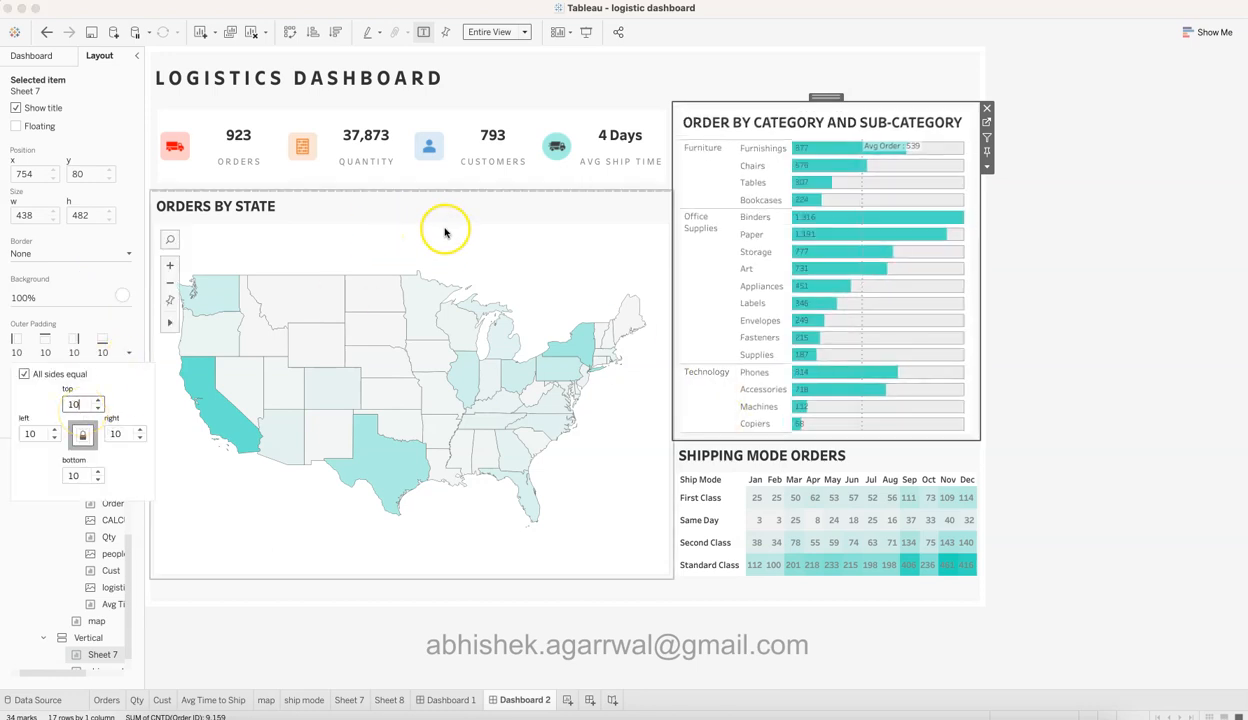
Give the Orders by State map a white background and an outer padding of 10 on all sides.
left_click(445, 232)
left_click(120, 297)
left_click(39, 346)
left_click(68, 287)
left_click(129, 353)
left_click(130, 353)
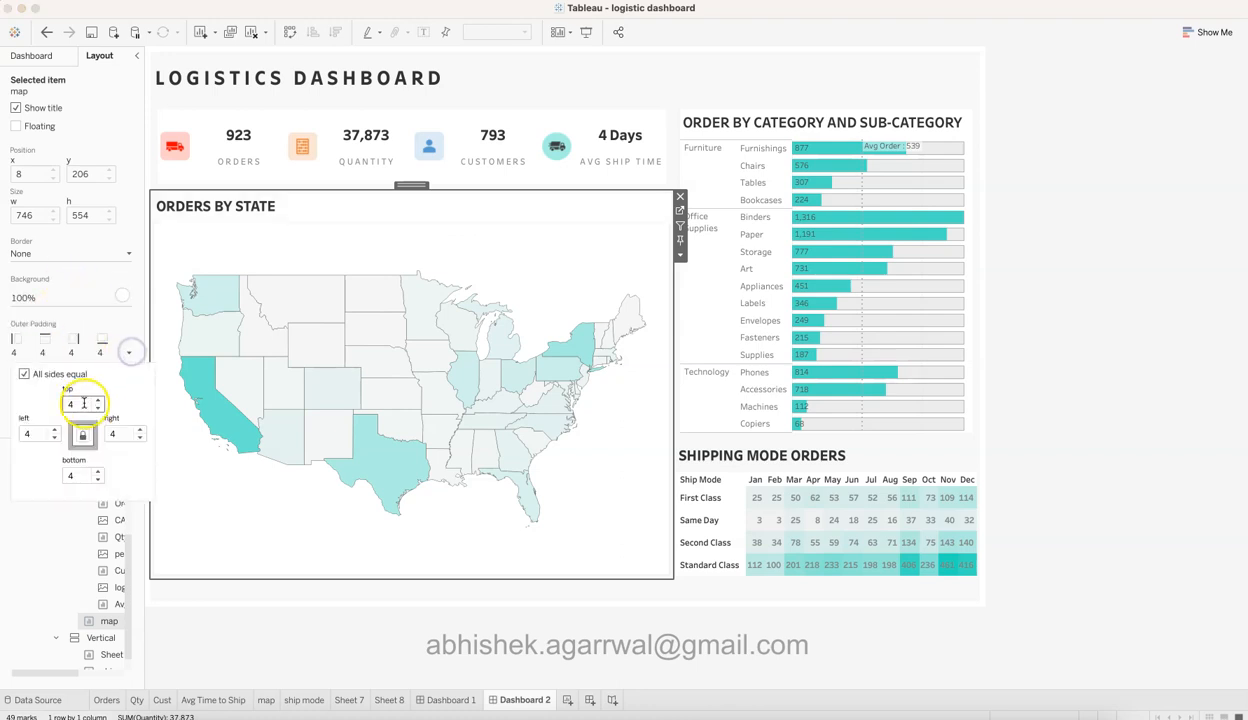
type("10")
key("Tab")
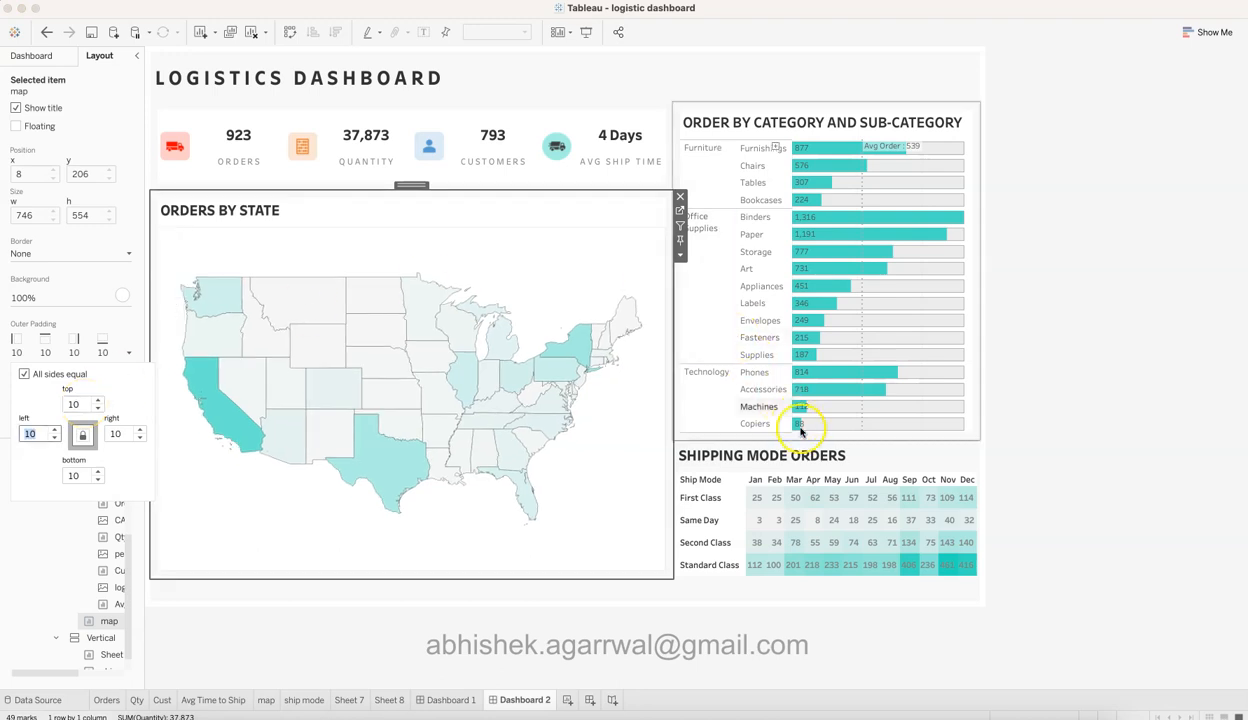
Give the Shipping Mode Orders table a white background and an outer padding of 10 on all sides.
left_click(826, 463)
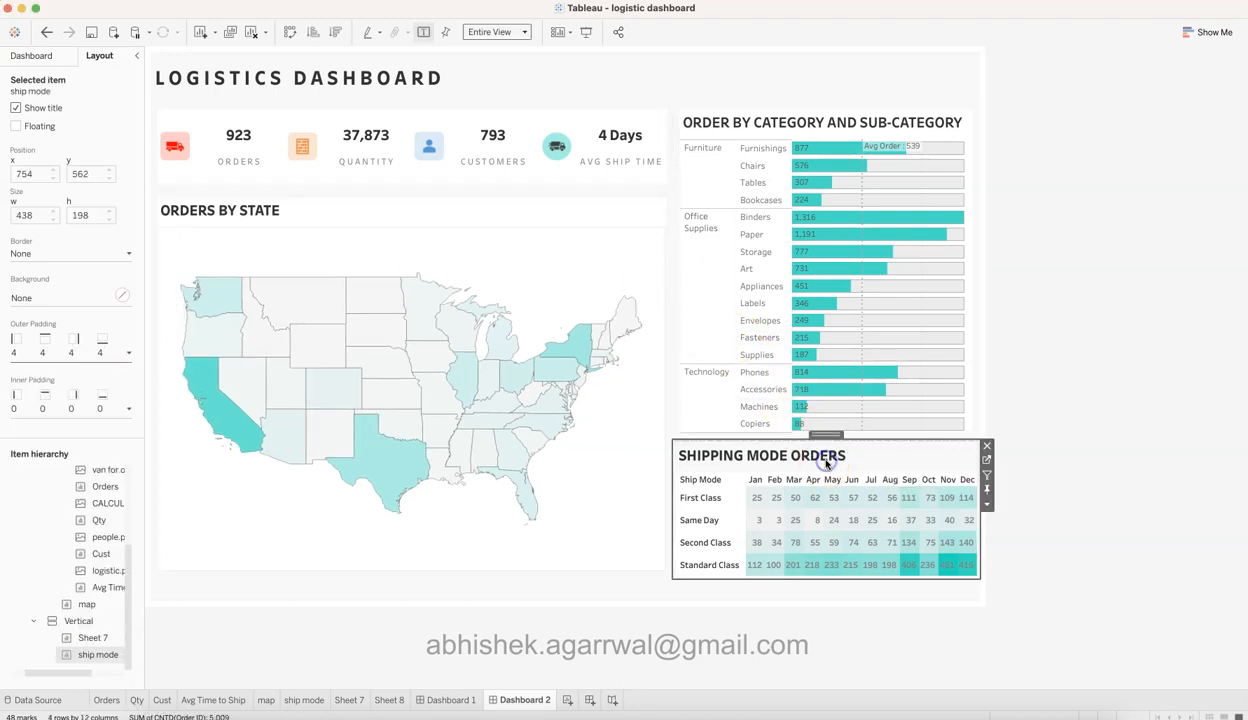
left_click(123, 298)
left_click(40, 348)
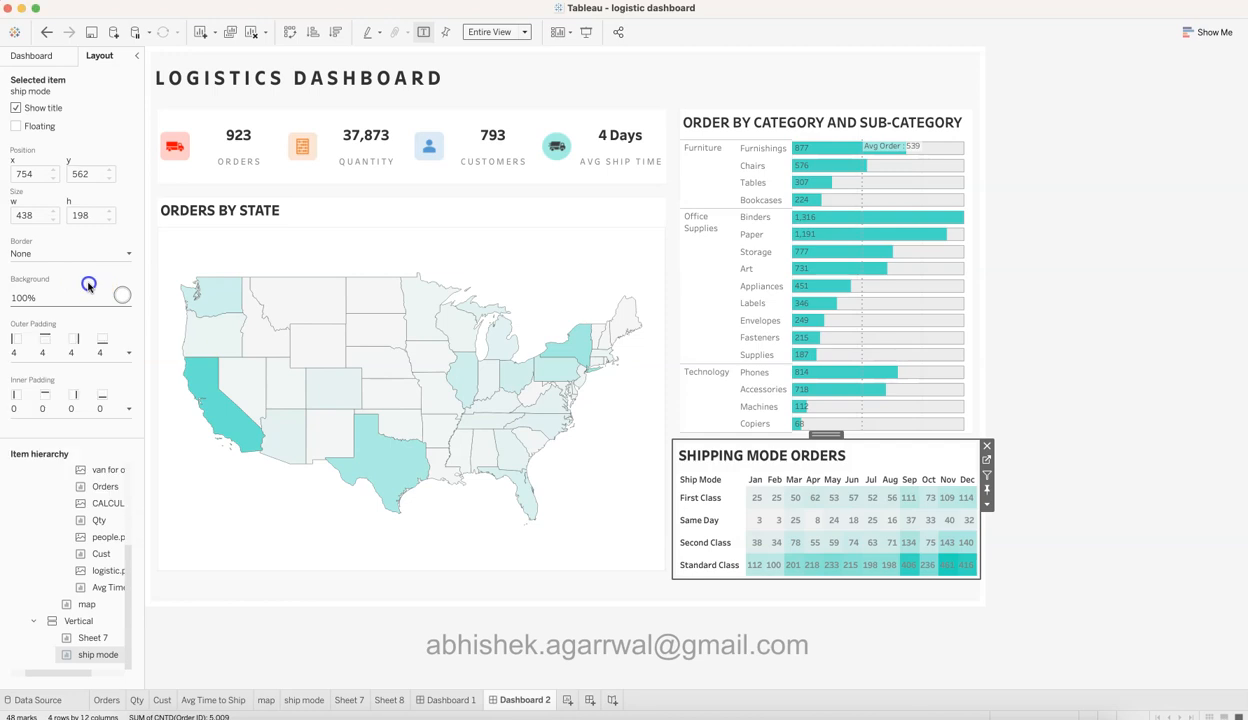
left_click(133, 354)
left_click(76, 404)
type("10")
key("Tab")
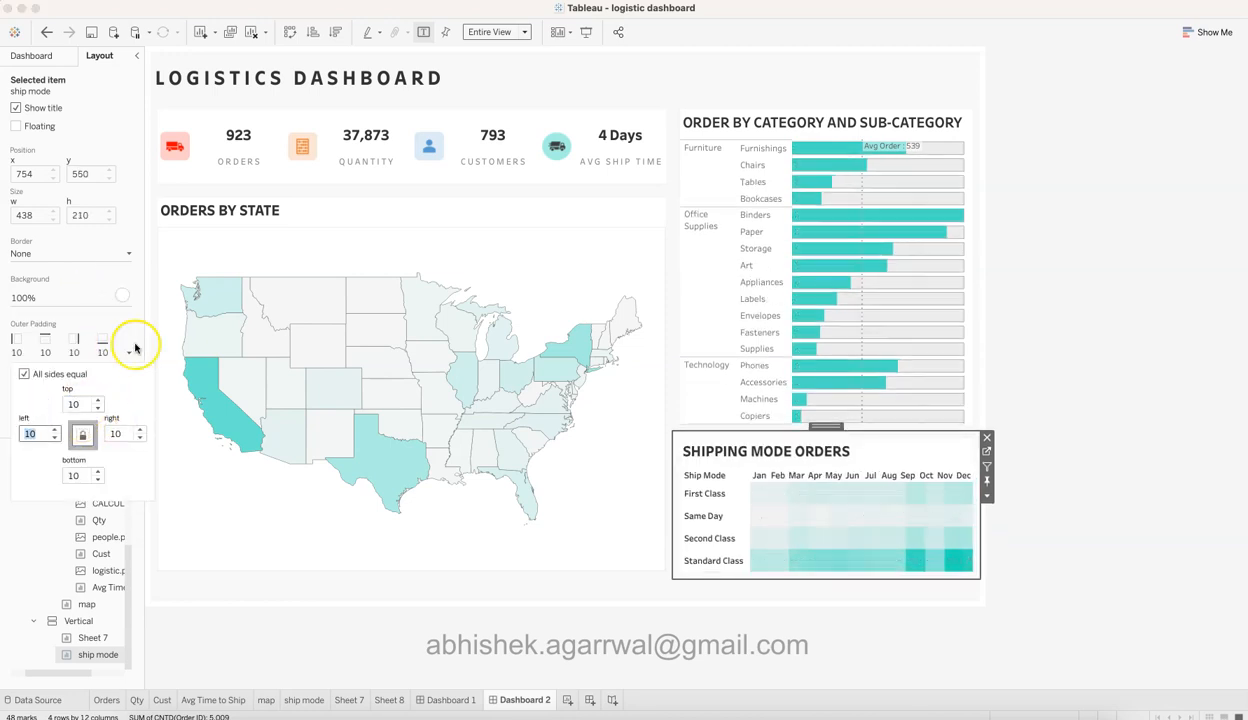
left_click(1091, 379)
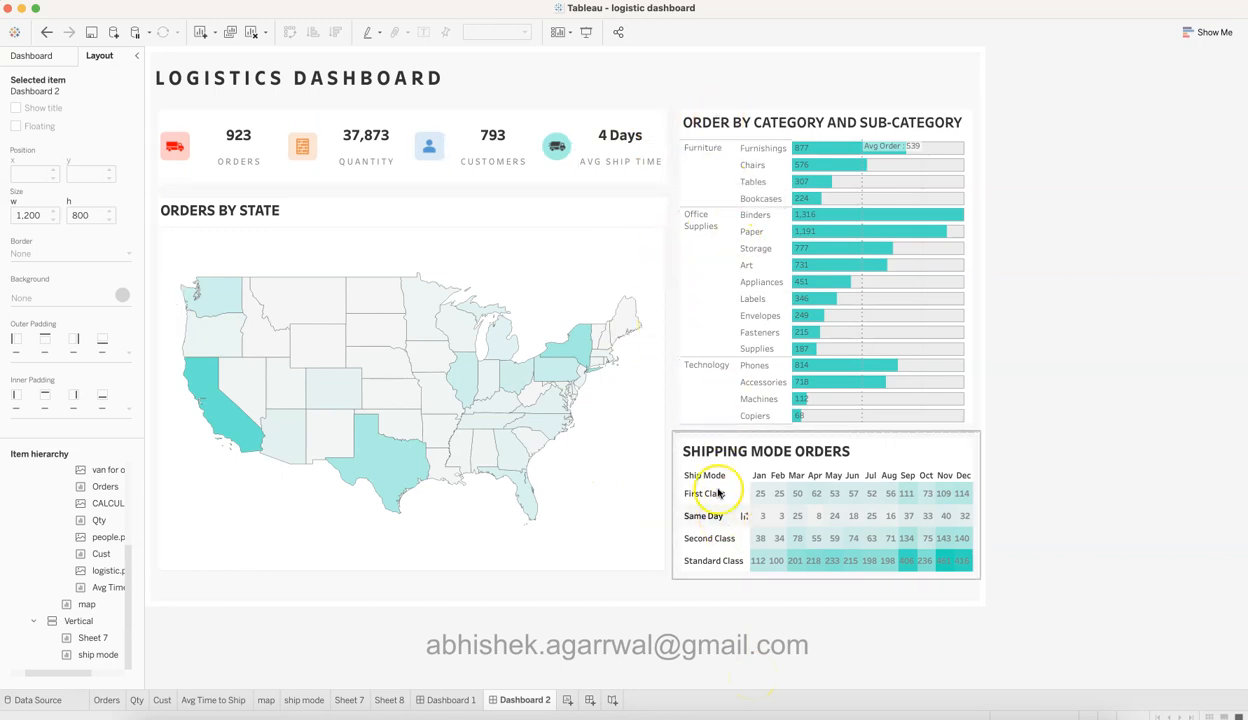
Show the Order Date filter of the Orders KPI sheet on Dashboard 2 and place it in the header beside the title.
mouse_move(775, 430)
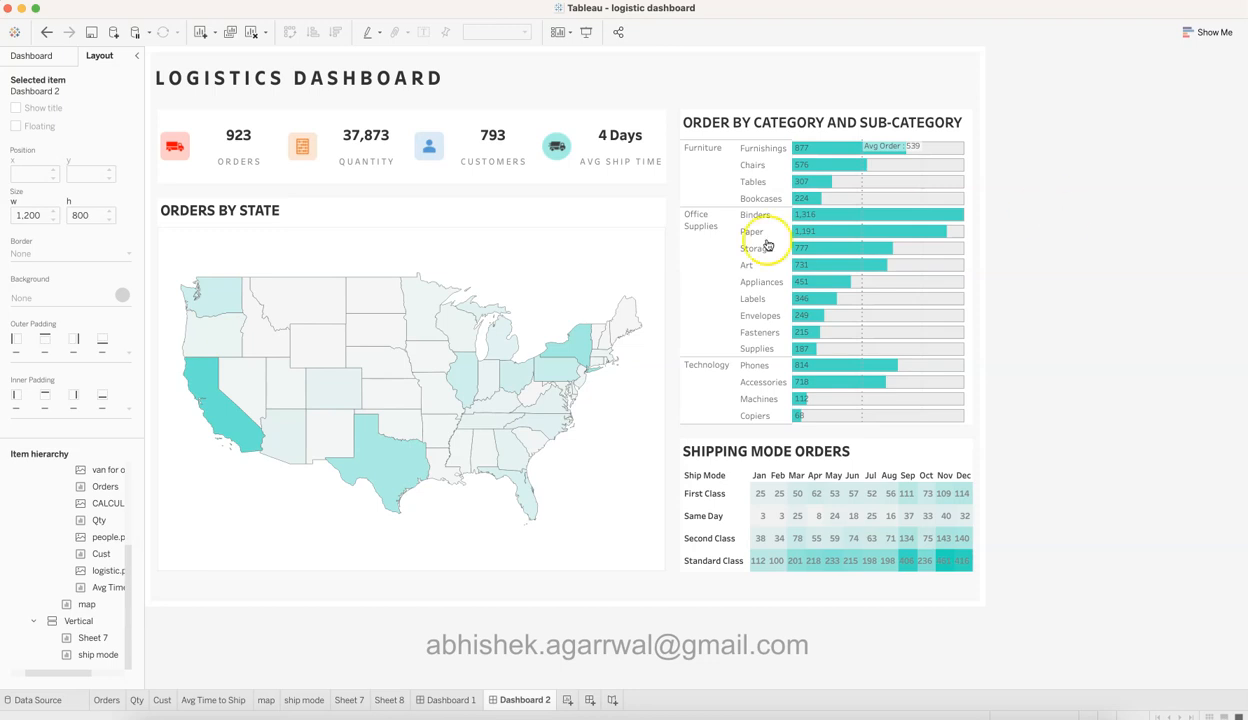
left_click(447, 700)
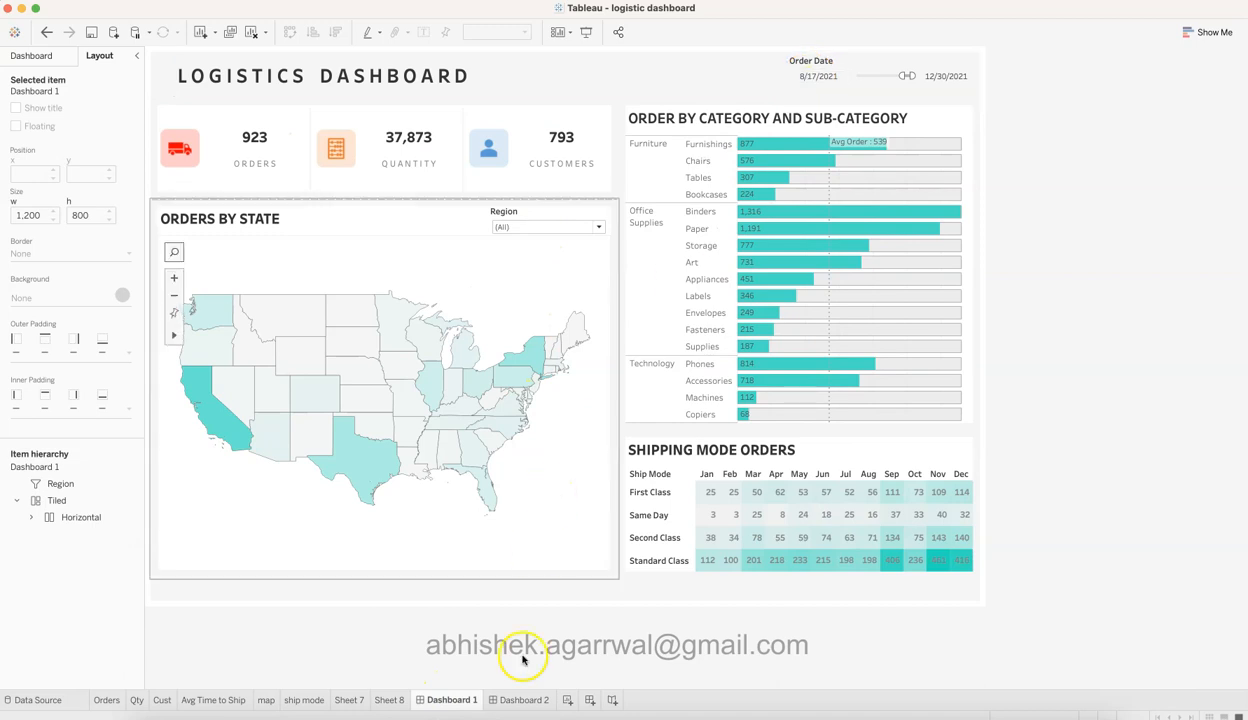
left_click(510, 700)
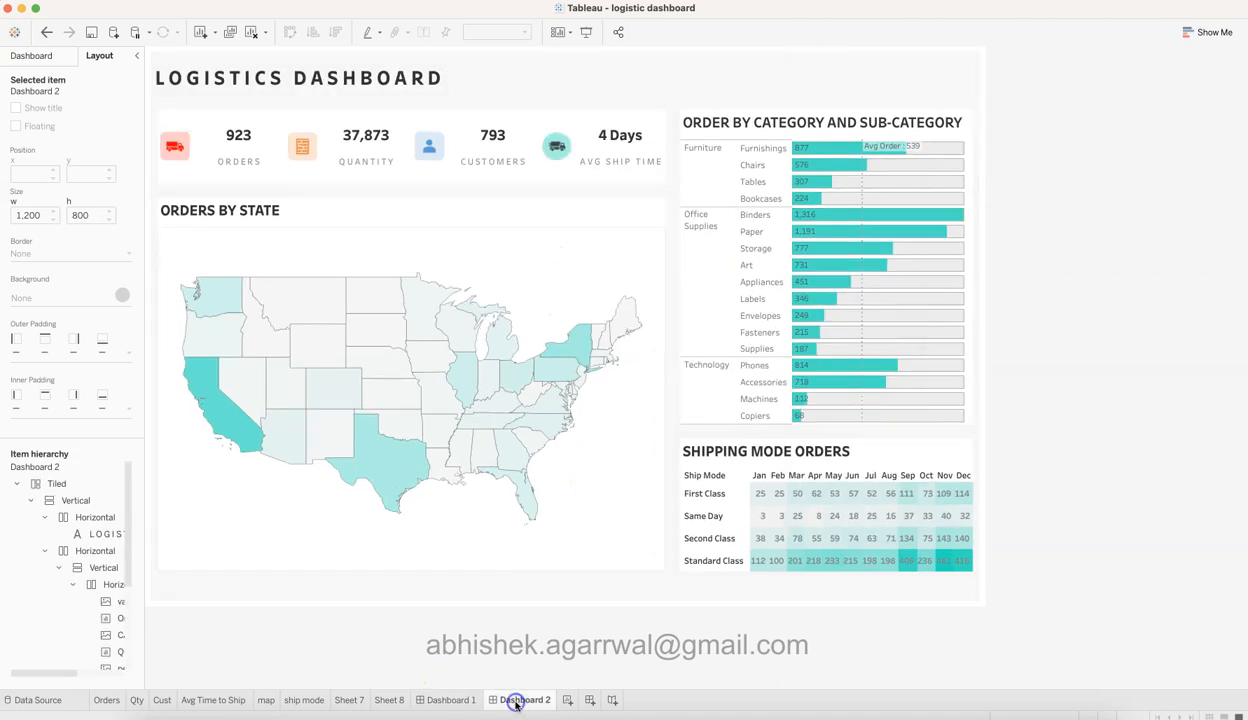
left_click(245, 135)
left_click(293, 176)
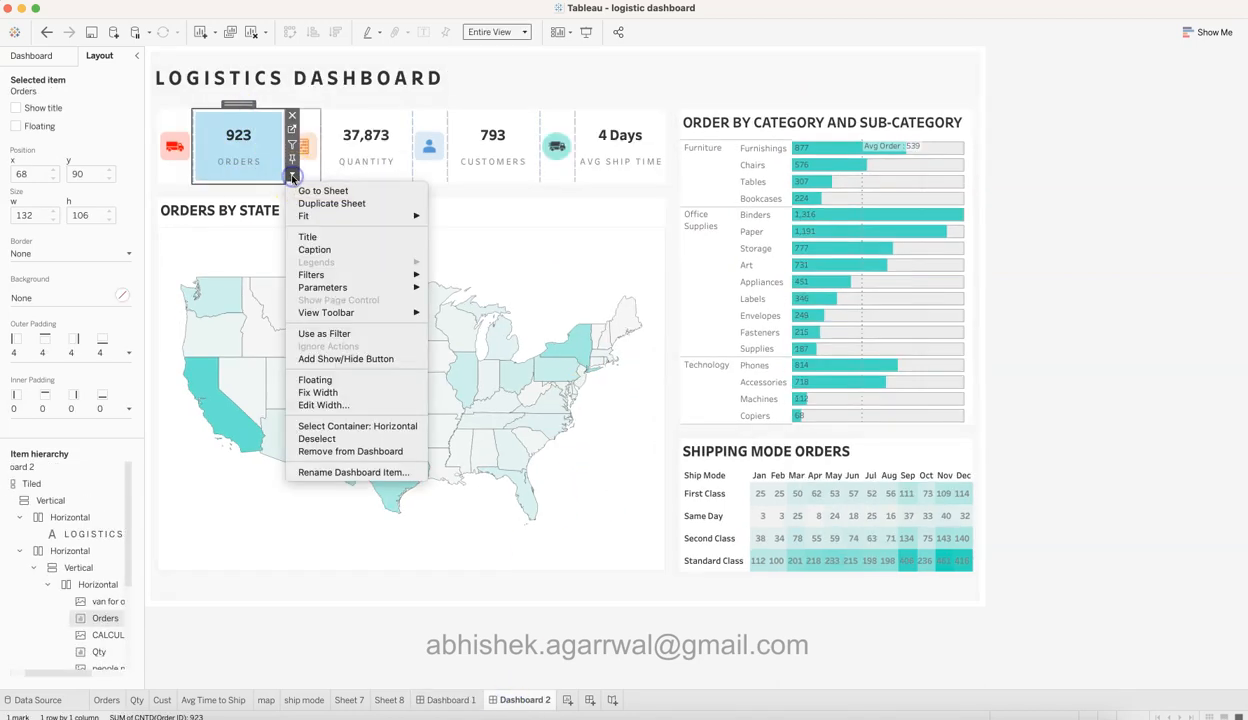
mouse_move(400, 274)
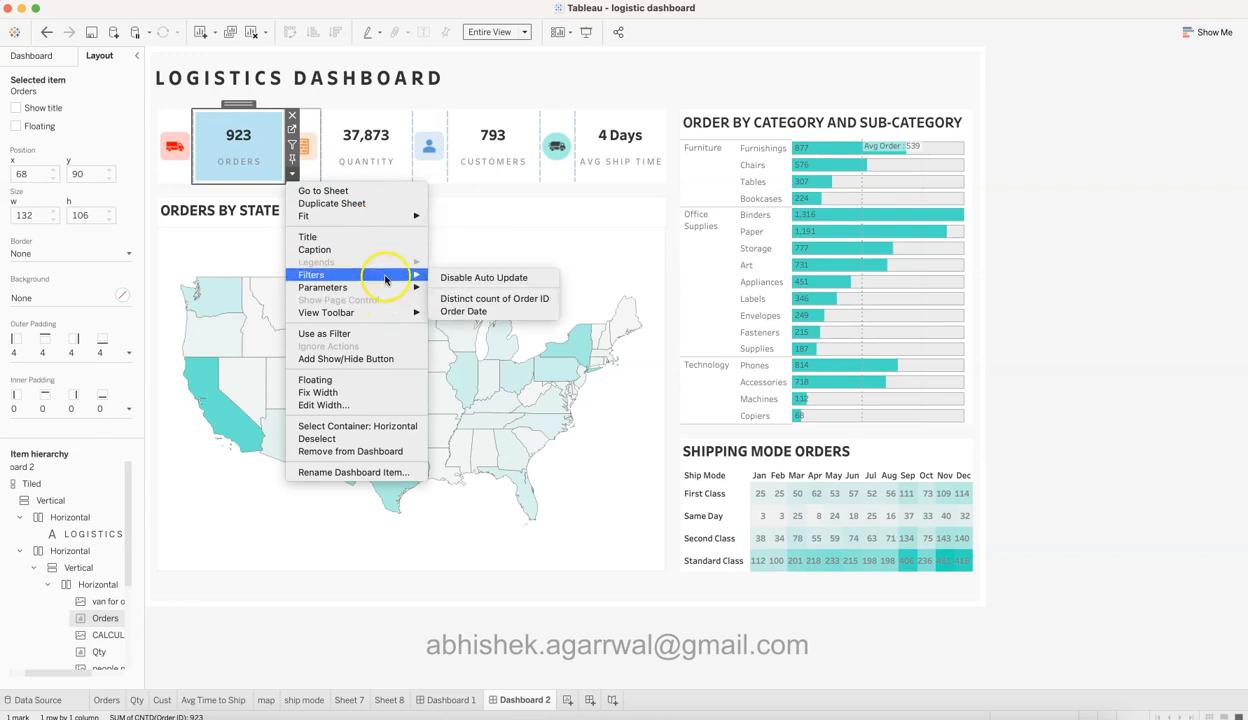
left_click(466, 312)
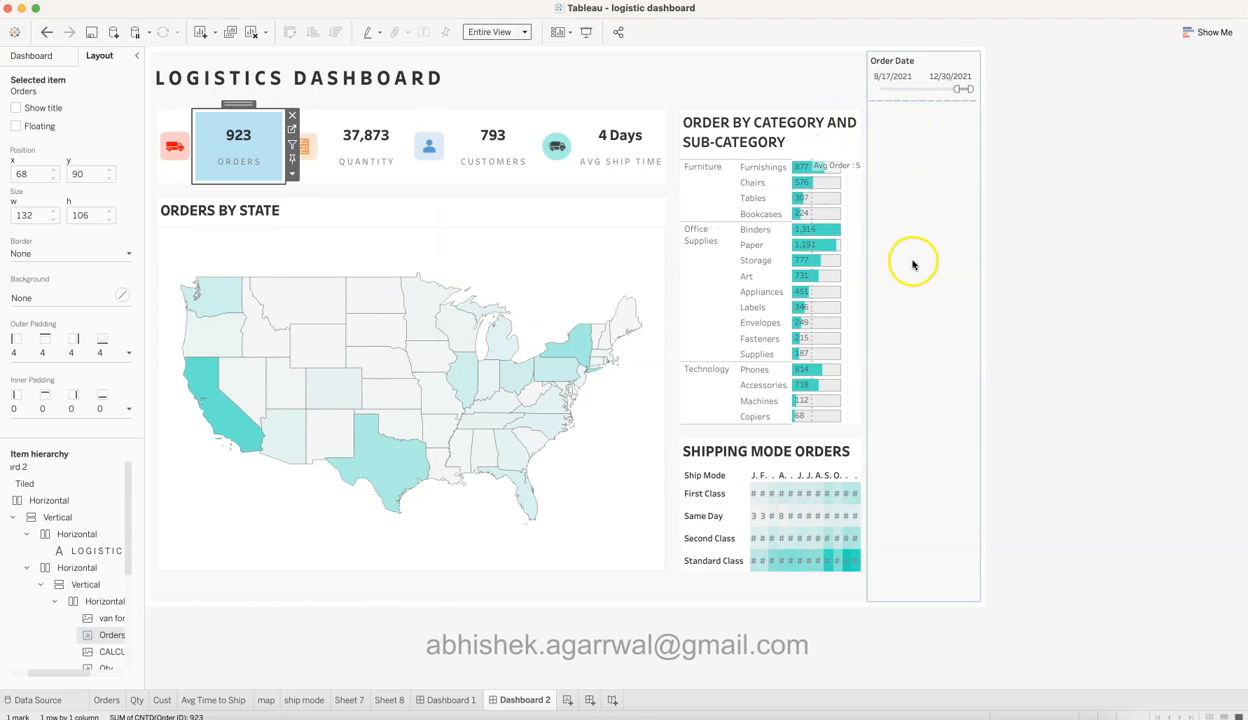
left_click(900, 362)
left_click_drag(916, 52, 786, 78)
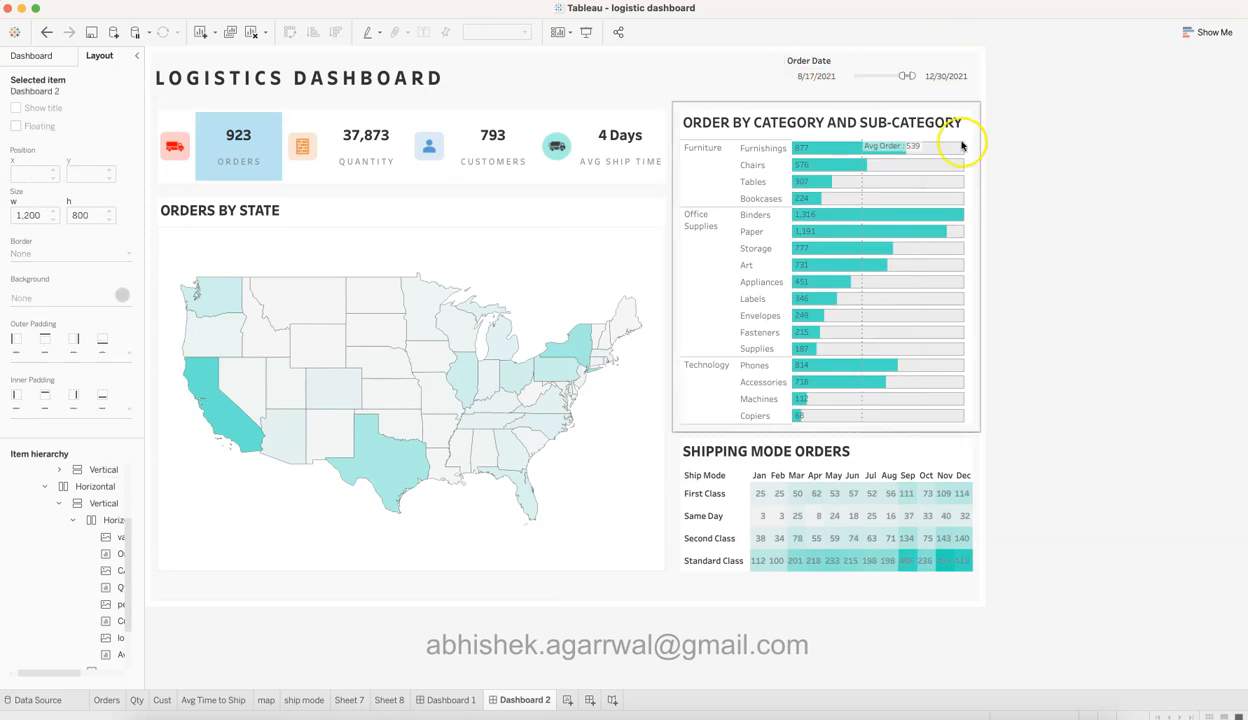
Show the Region filter of the Orders by State map on the dashboard.
left_click(579, 261)
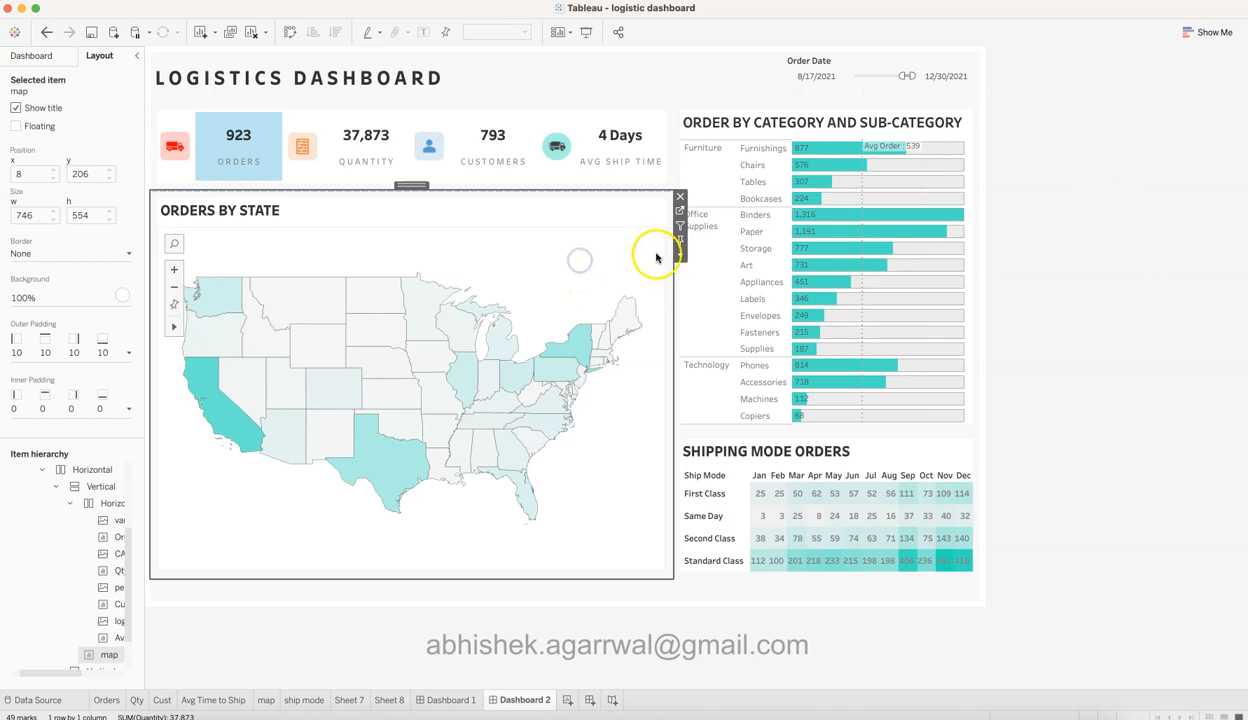
left_click(680, 257)
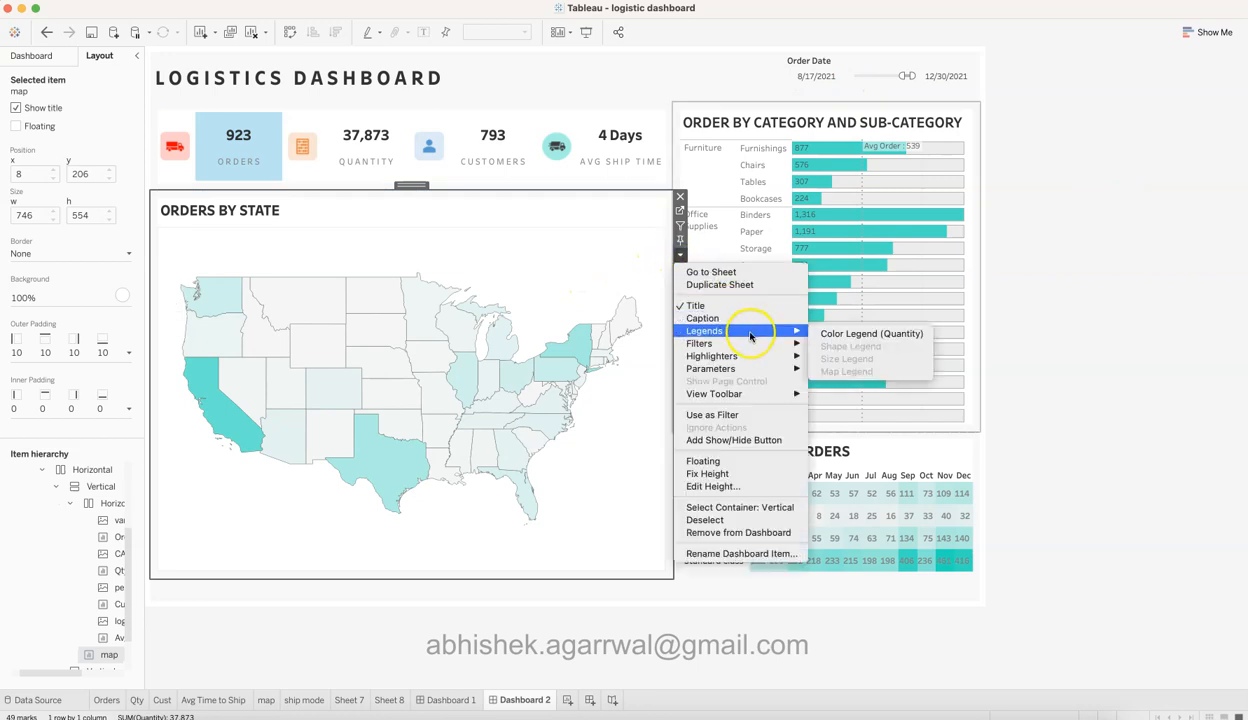
mouse_move(765, 343)
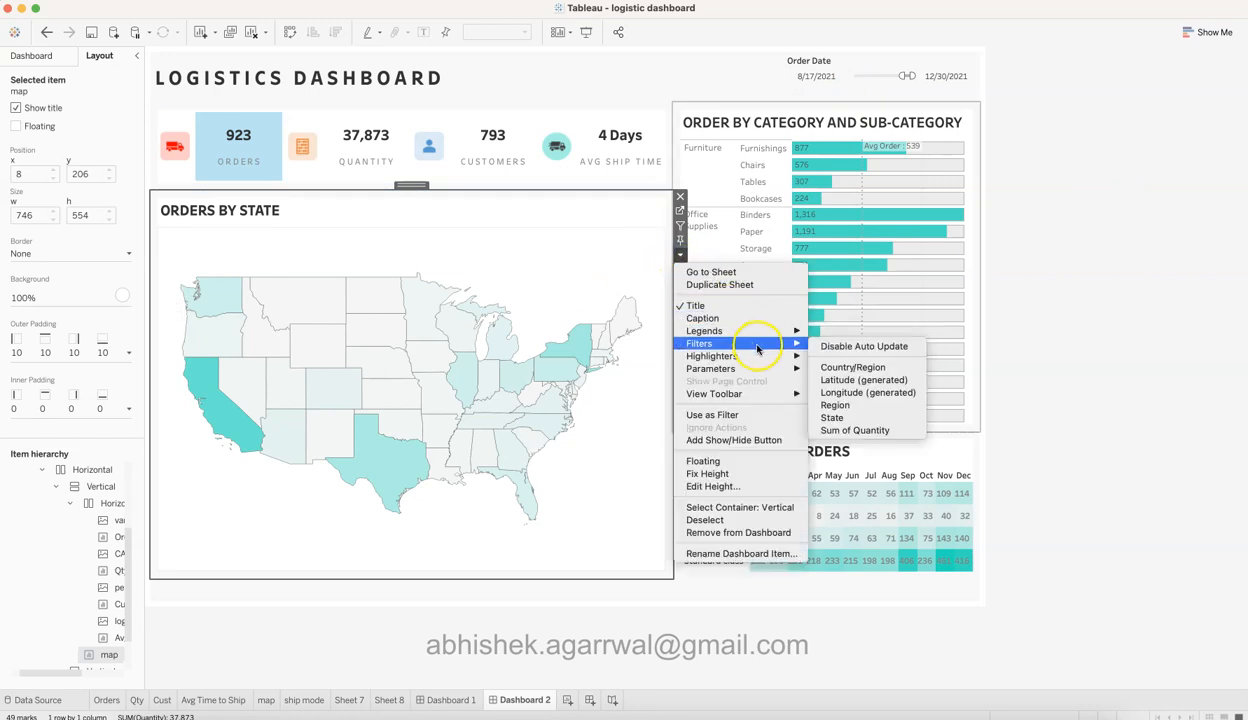
left_click(836, 405)
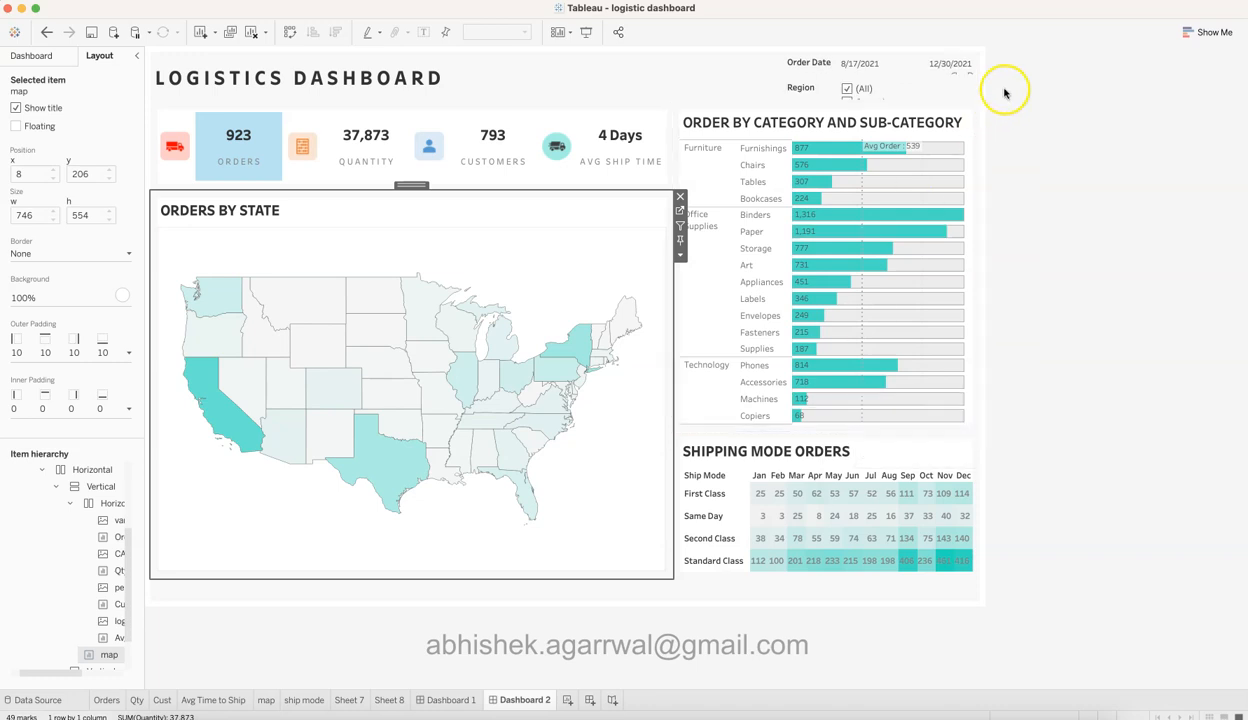
Make the Region filter floating and place it over the upper-right corner of the Orders by State map.
left_click(823, 91)
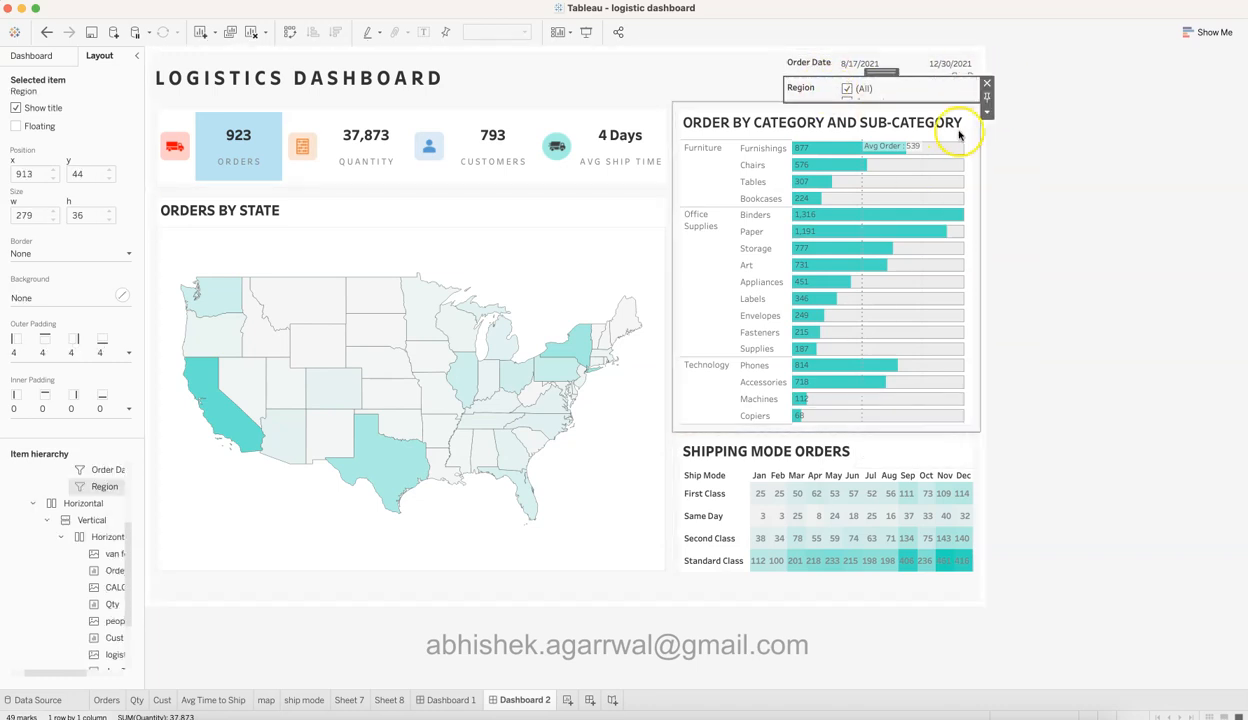
left_click(987, 111)
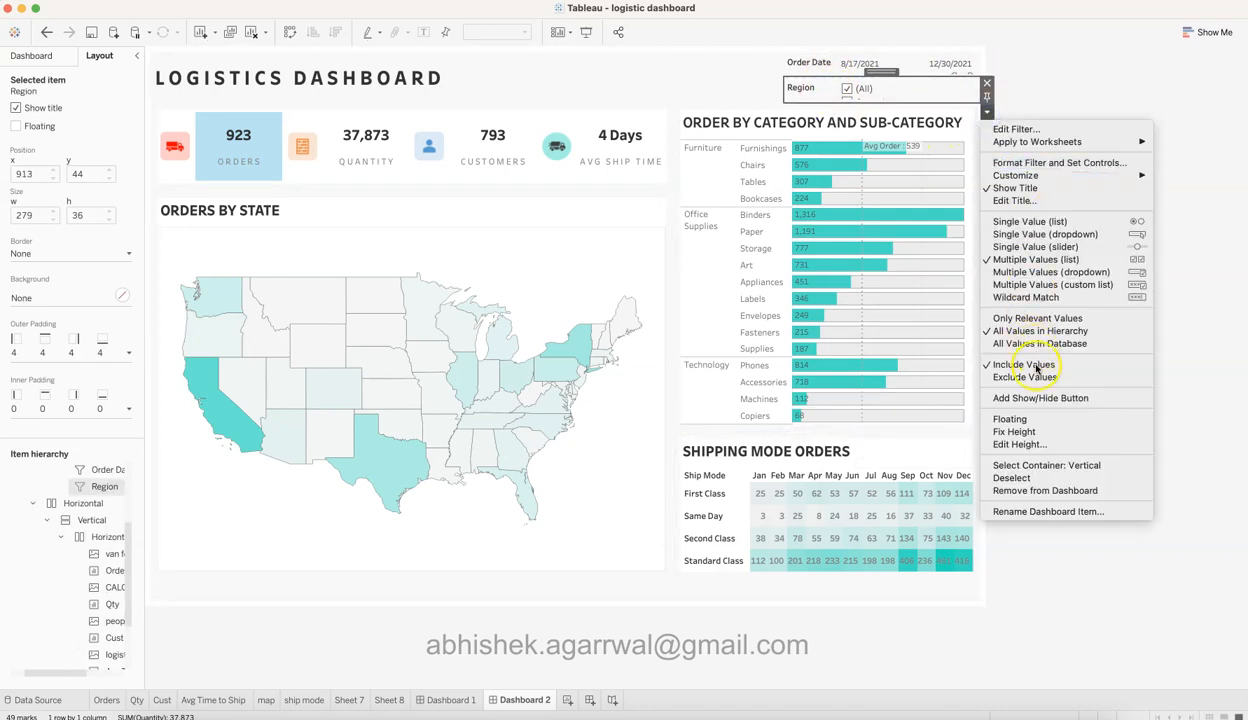
left_click(1008, 419)
left_click_drag(825, 88, 600, 195)
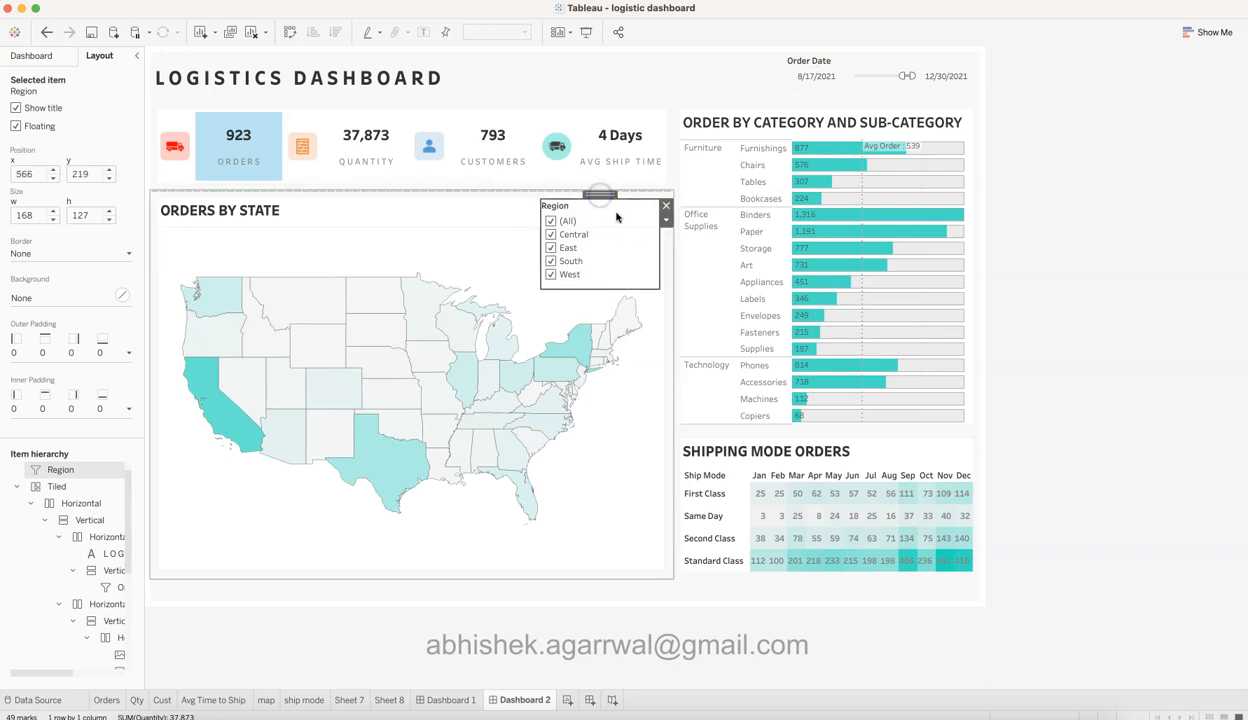
Change the Region filter to a Multiple Values (dropdown) and reduce its height to fit the single dropdown row.
left_click(666, 221)
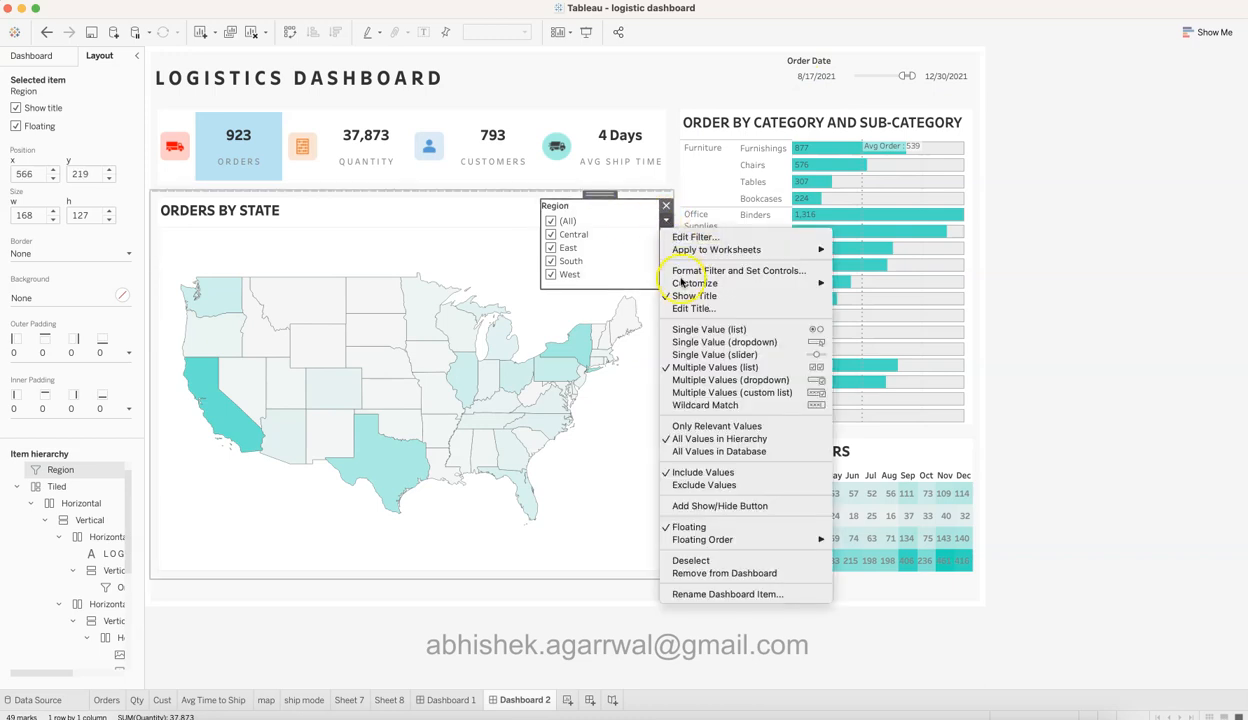
left_click(713, 380)
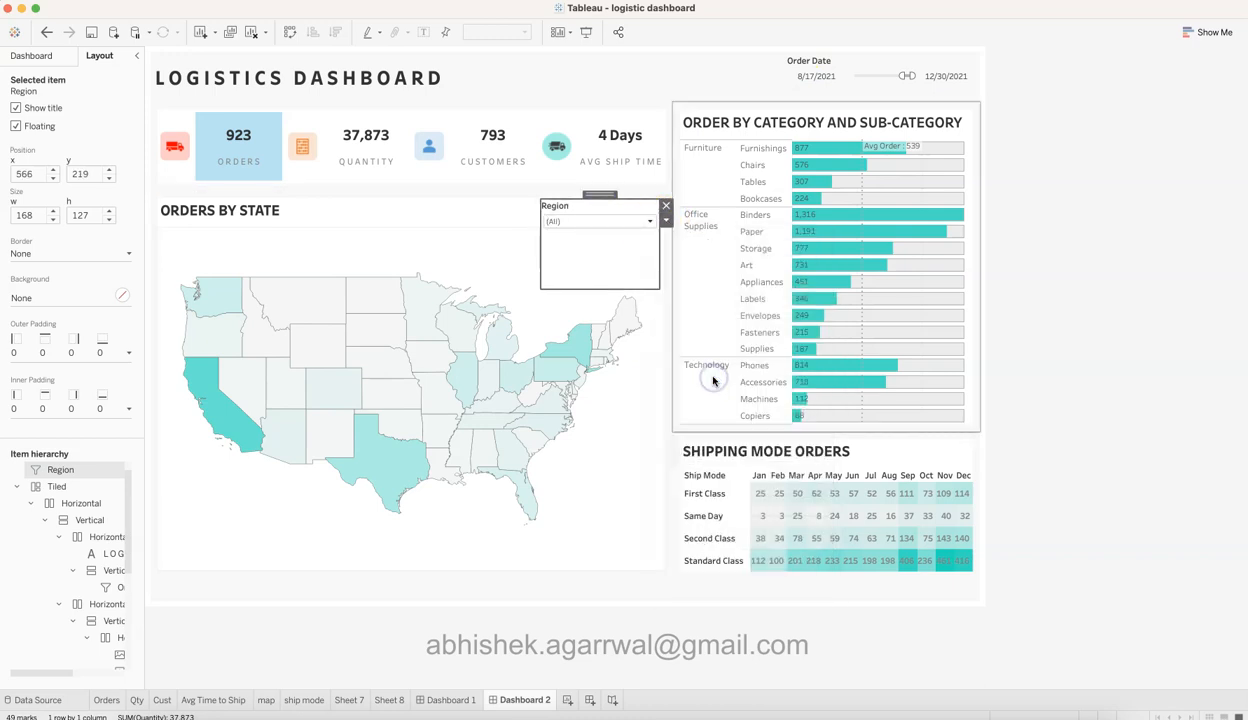
left_click_drag(633, 289, 631, 237)
left_click(1084, 285)
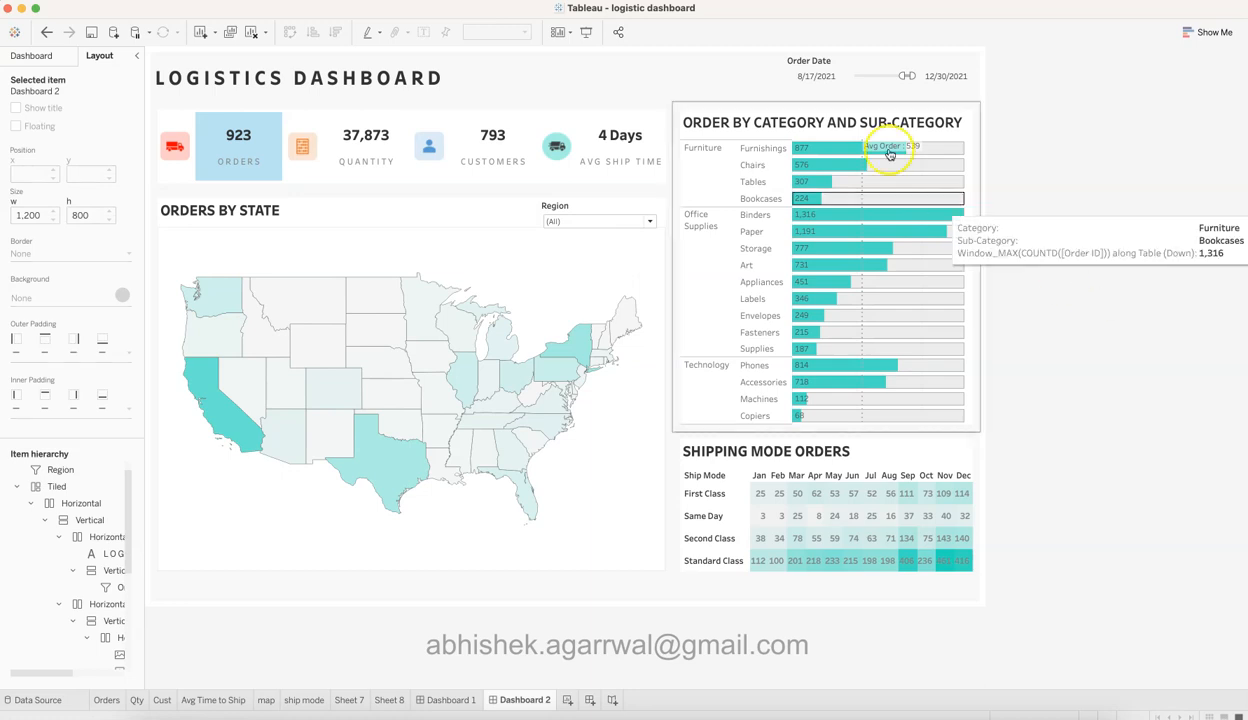
Apply the Order Date filter to all worksheets using this data source and clear the selected mark in the Orders KPI.
left_click(834, 63)
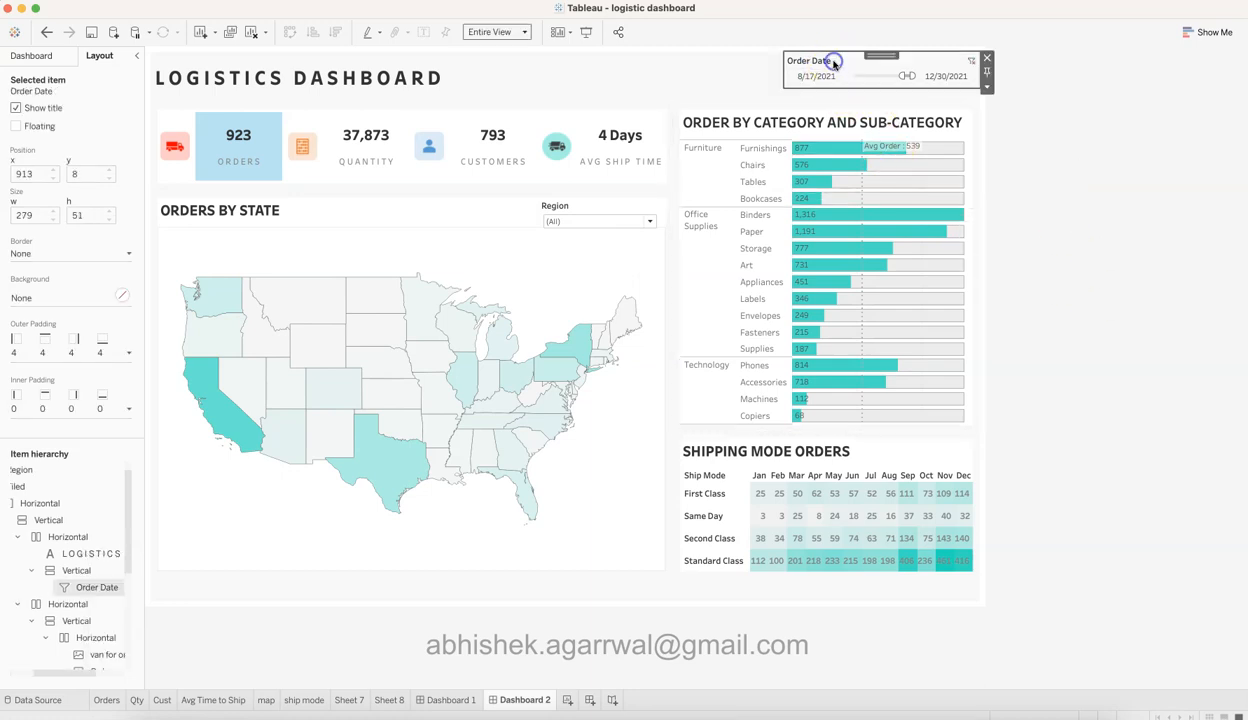
left_click(987, 89)
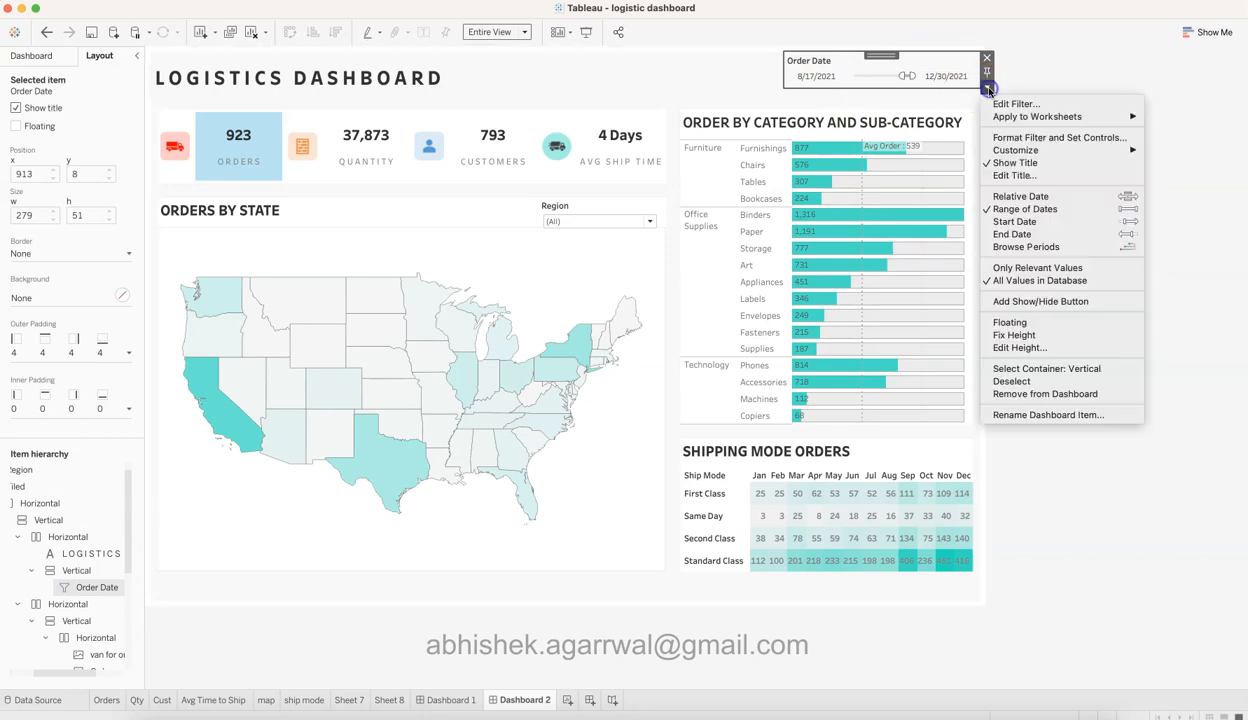
mouse_move(1060, 116)
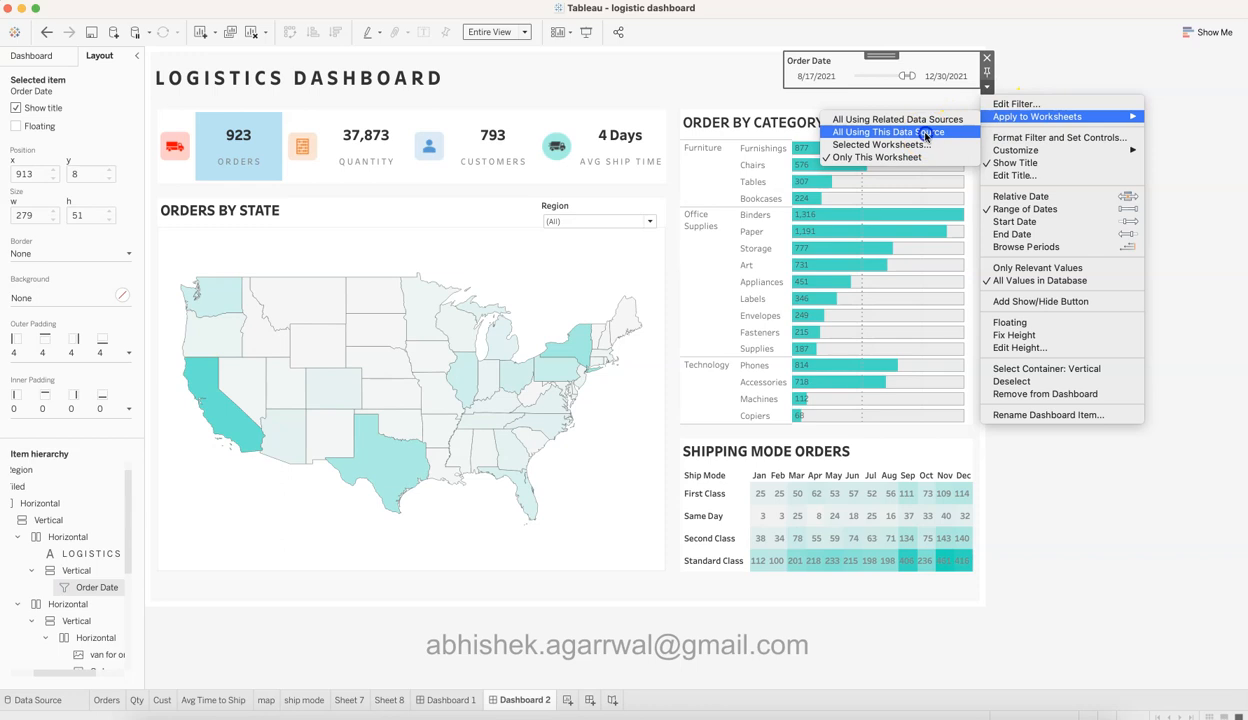
left_click(925, 133)
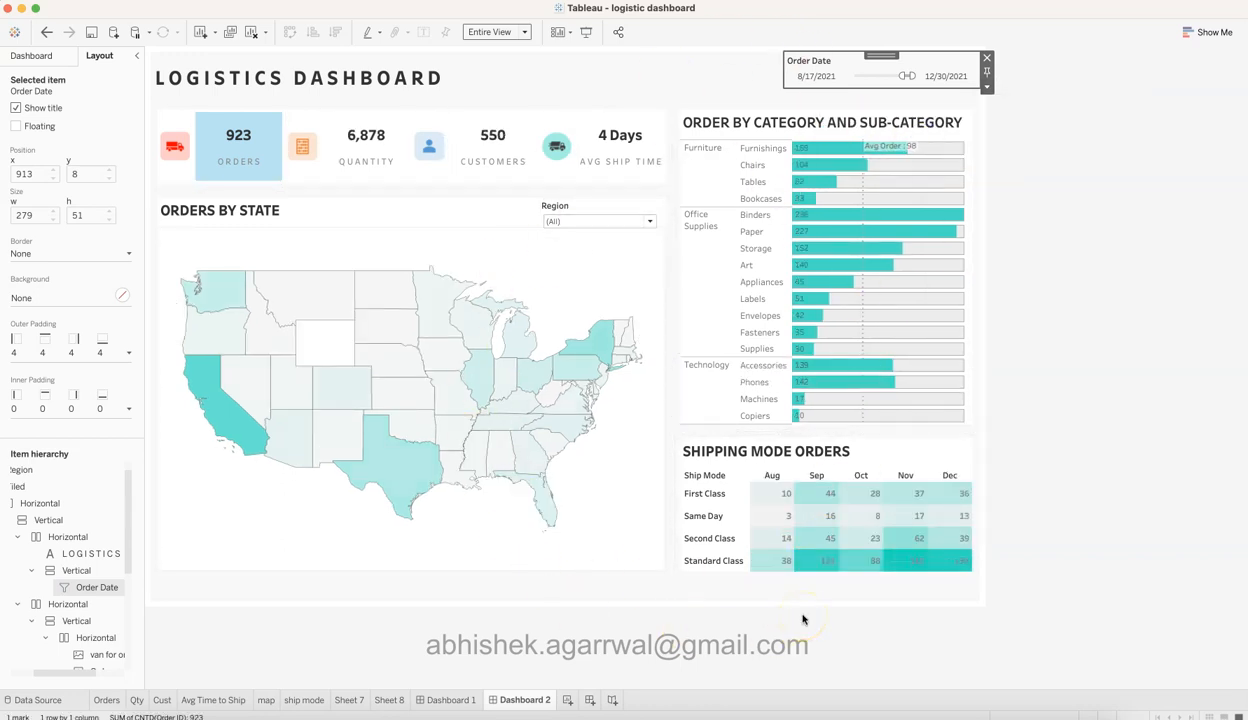
left_click(212, 170)
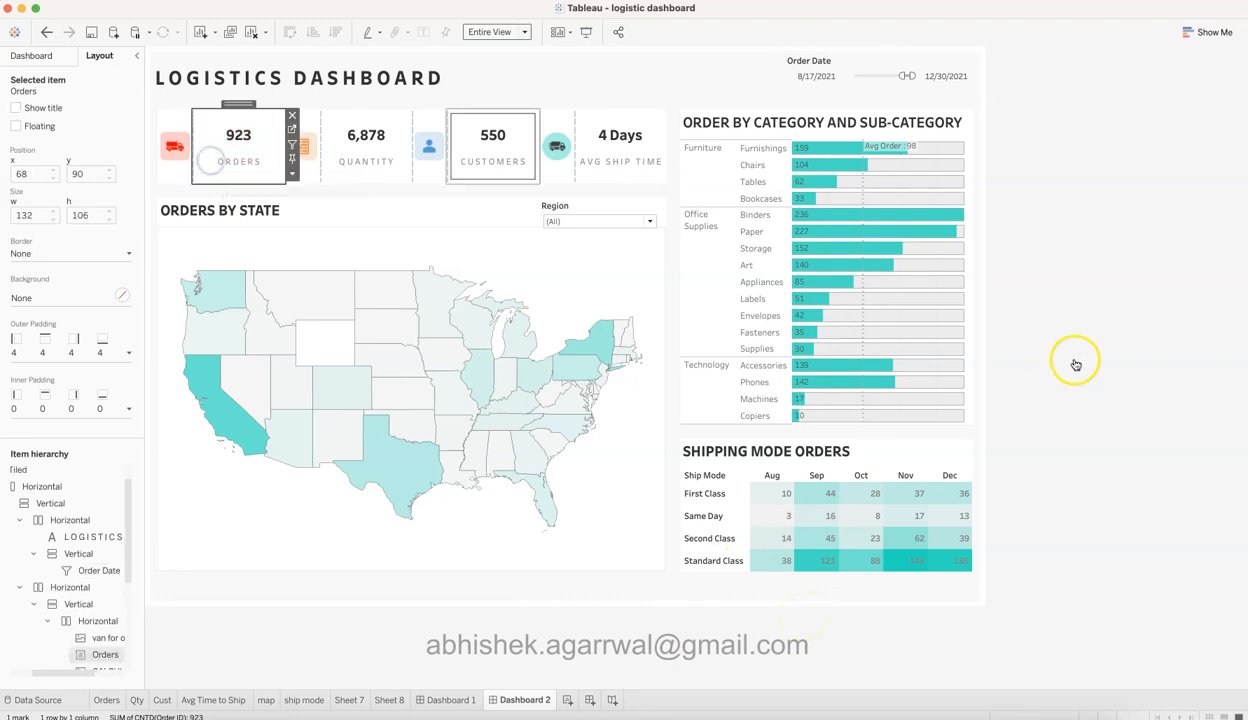
left_click(1162, 344)
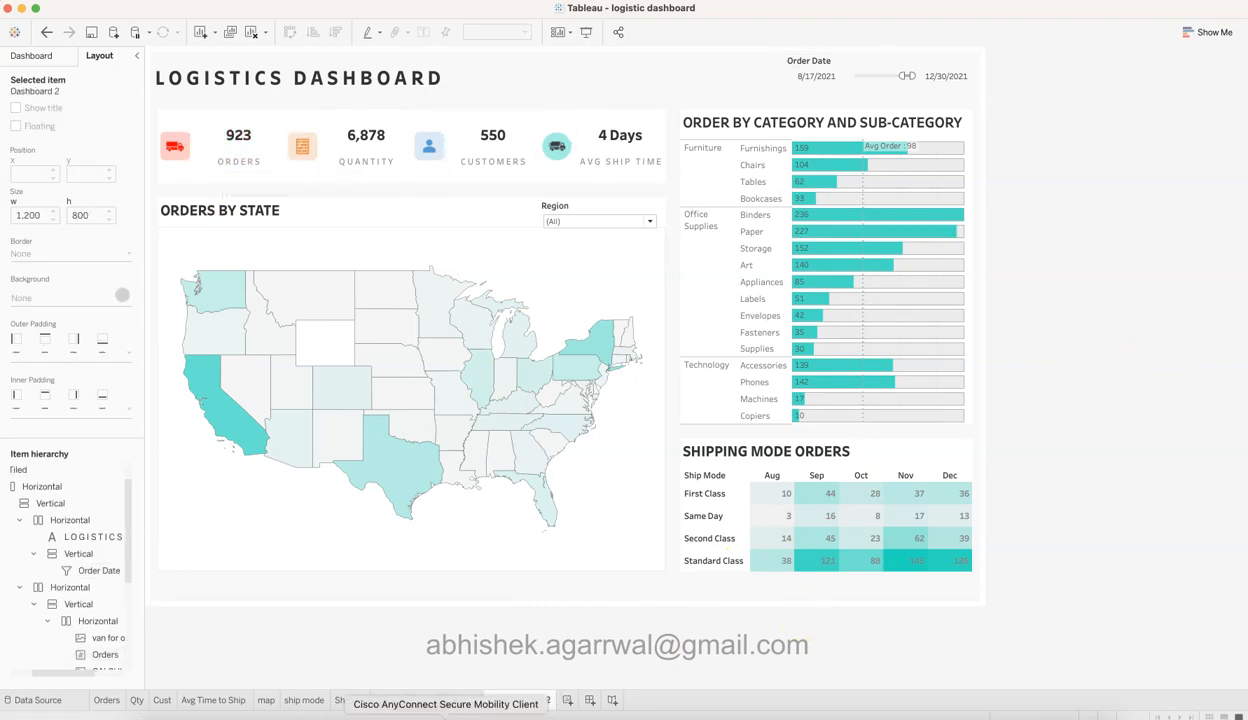
Compare Dashboard 2 with Dashboard 1, and display the sheets and objects available for Dashboard 2.
left_click(450, 699)
left_click(524, 705)
left_click(1077, 382)
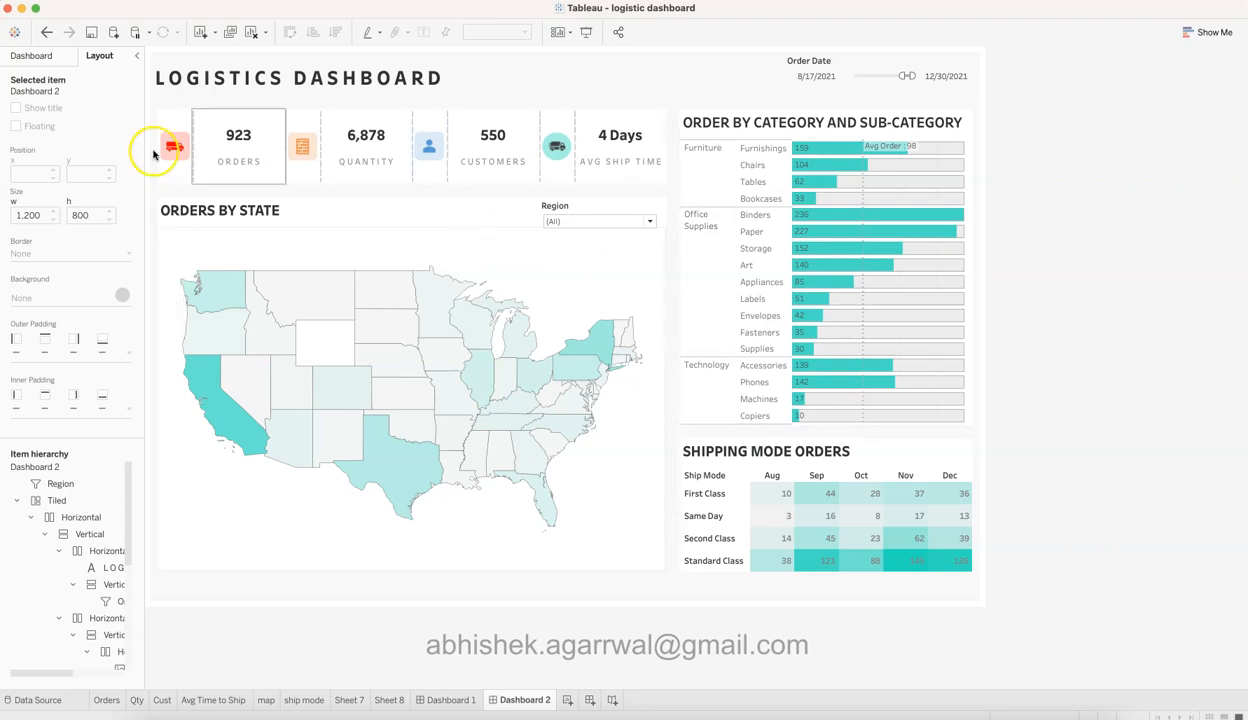
left_click(55, 62)
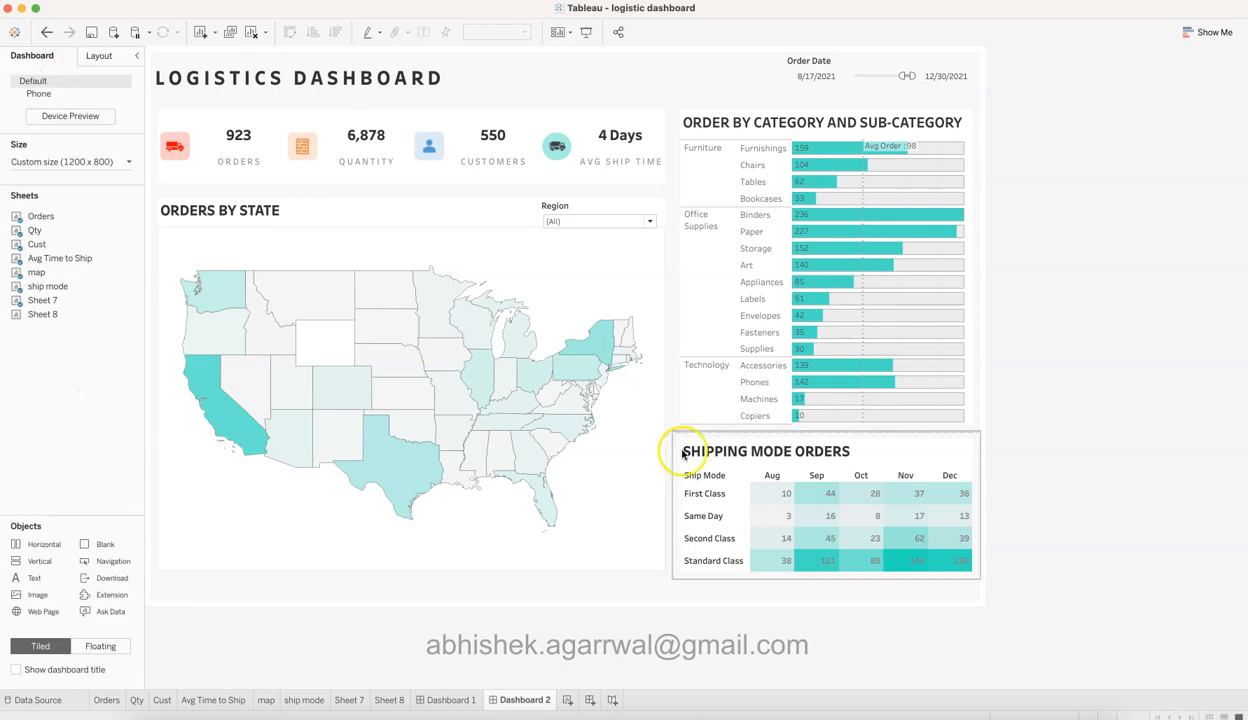